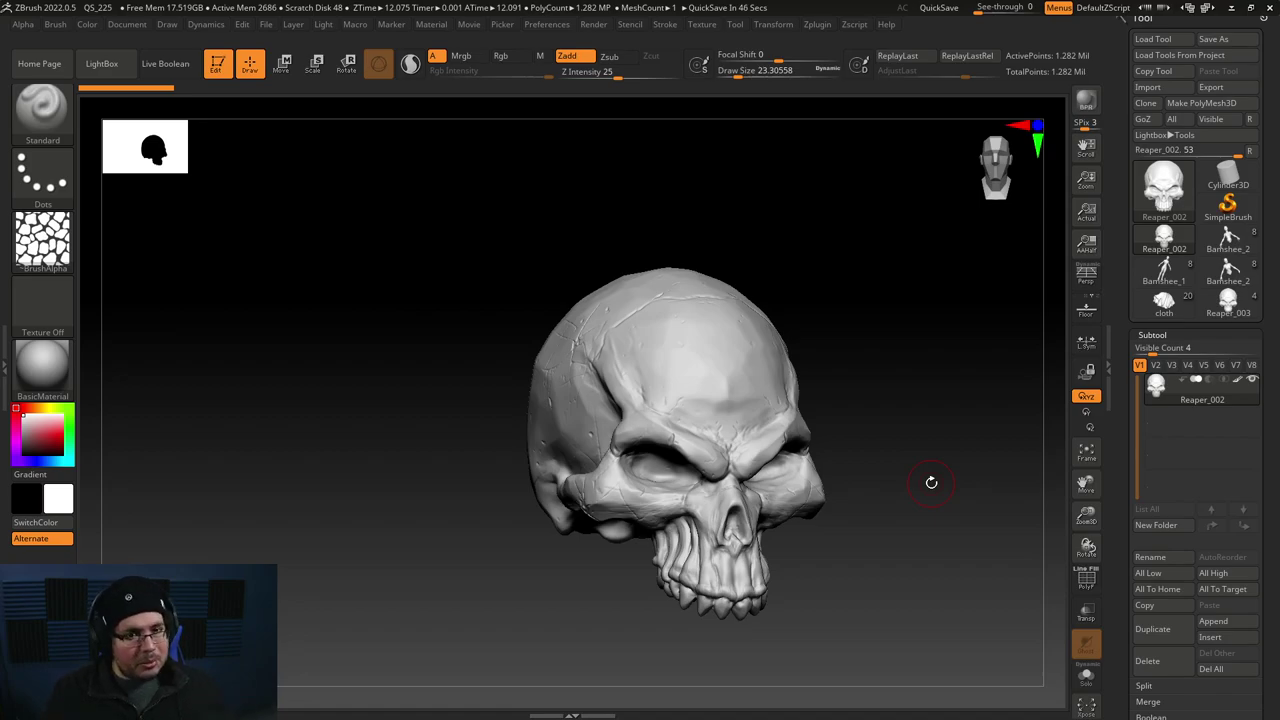
Step: Examine the Reaper_002 skull sculpt from the front, side and three-quarter views
shift+drag(898, 523, 900, 456)
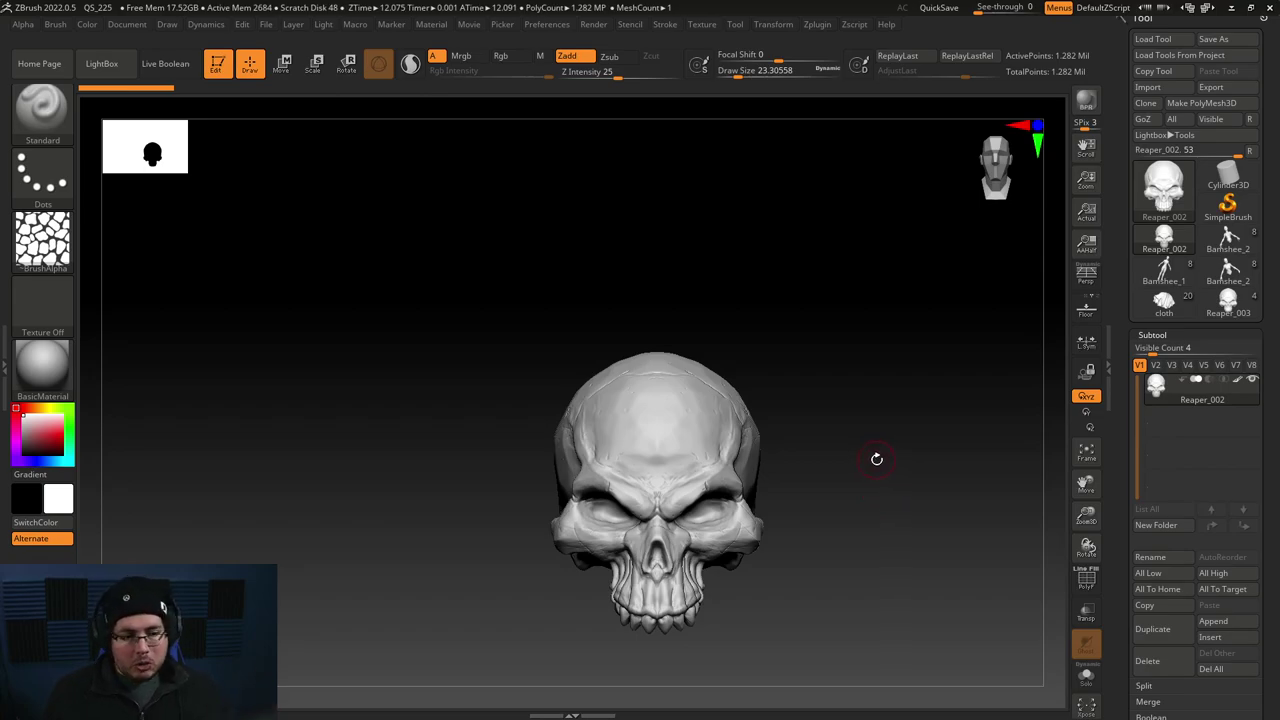
drag(869, 516, 796, 387)
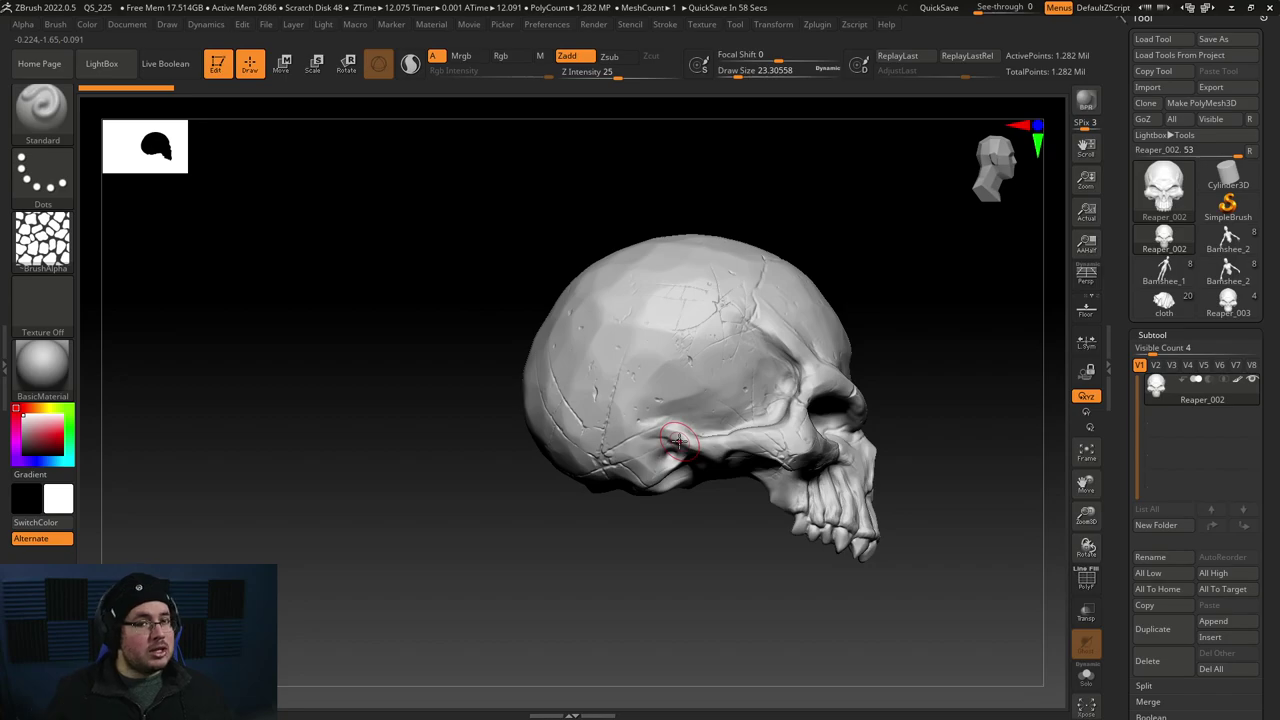
shift+drag(911, 323, 860, 334)
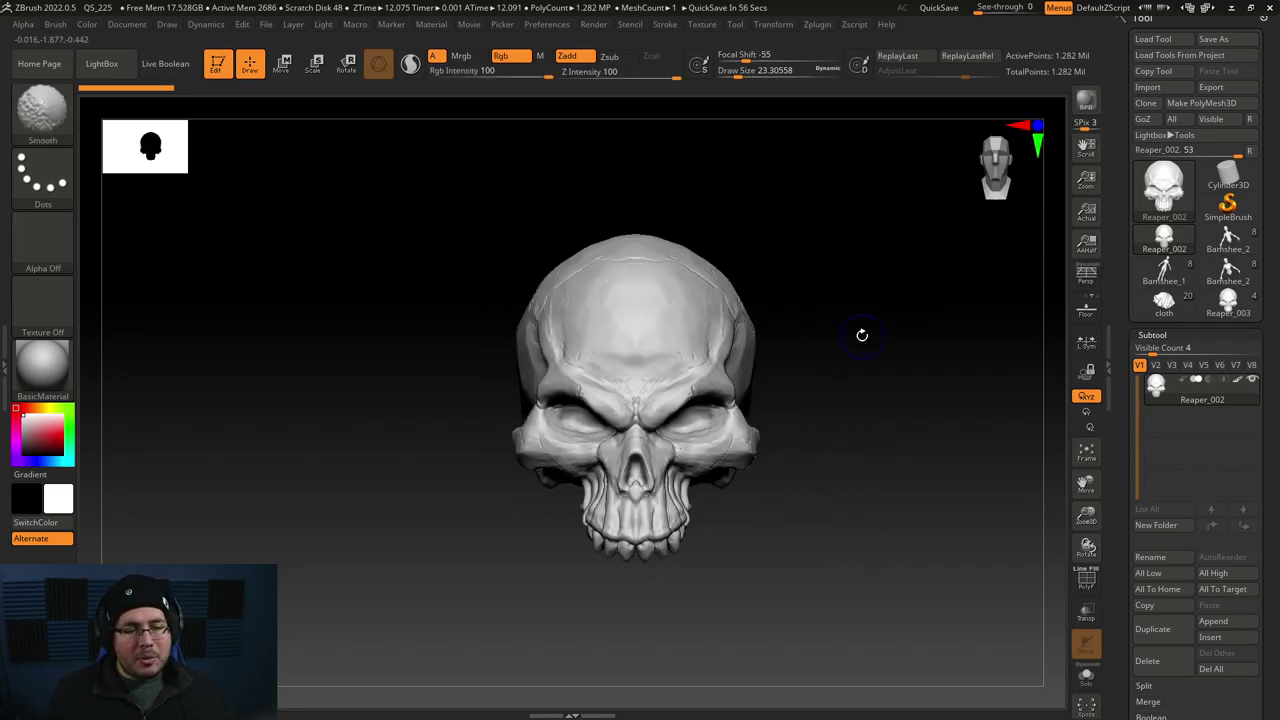
drag(827, 399, 957, 423)
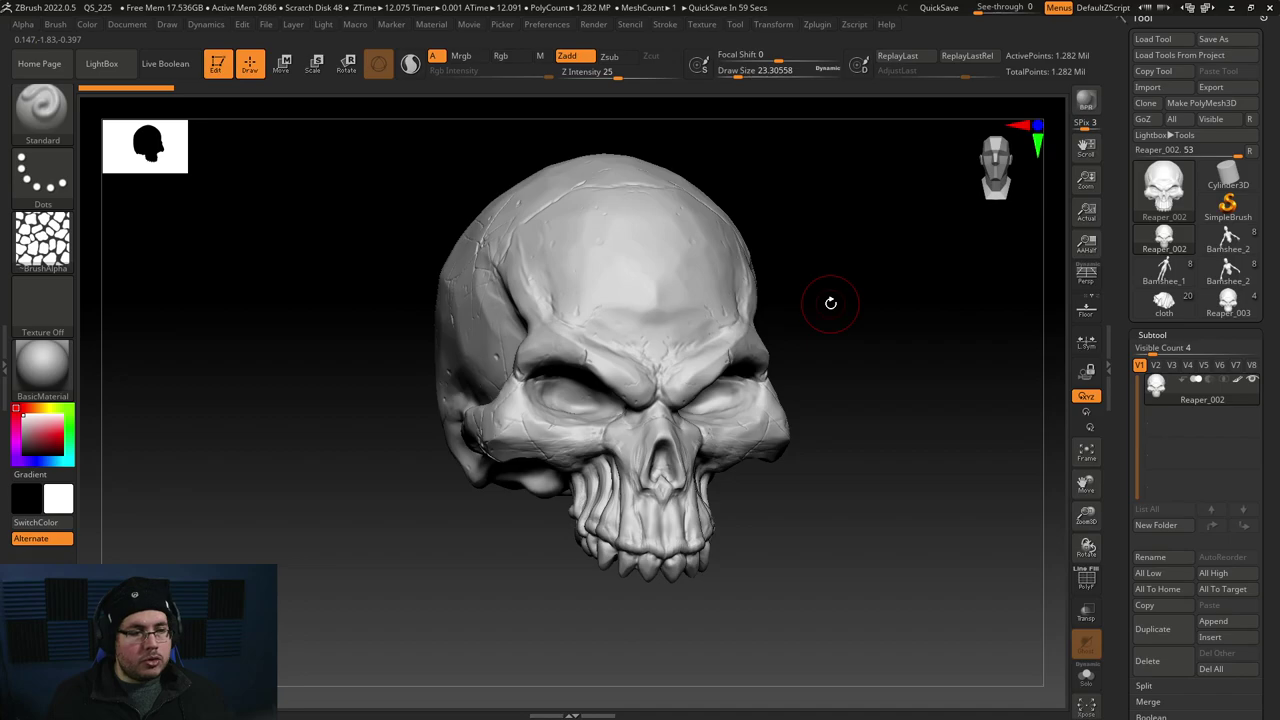
drag(886, 327, 934, 411)
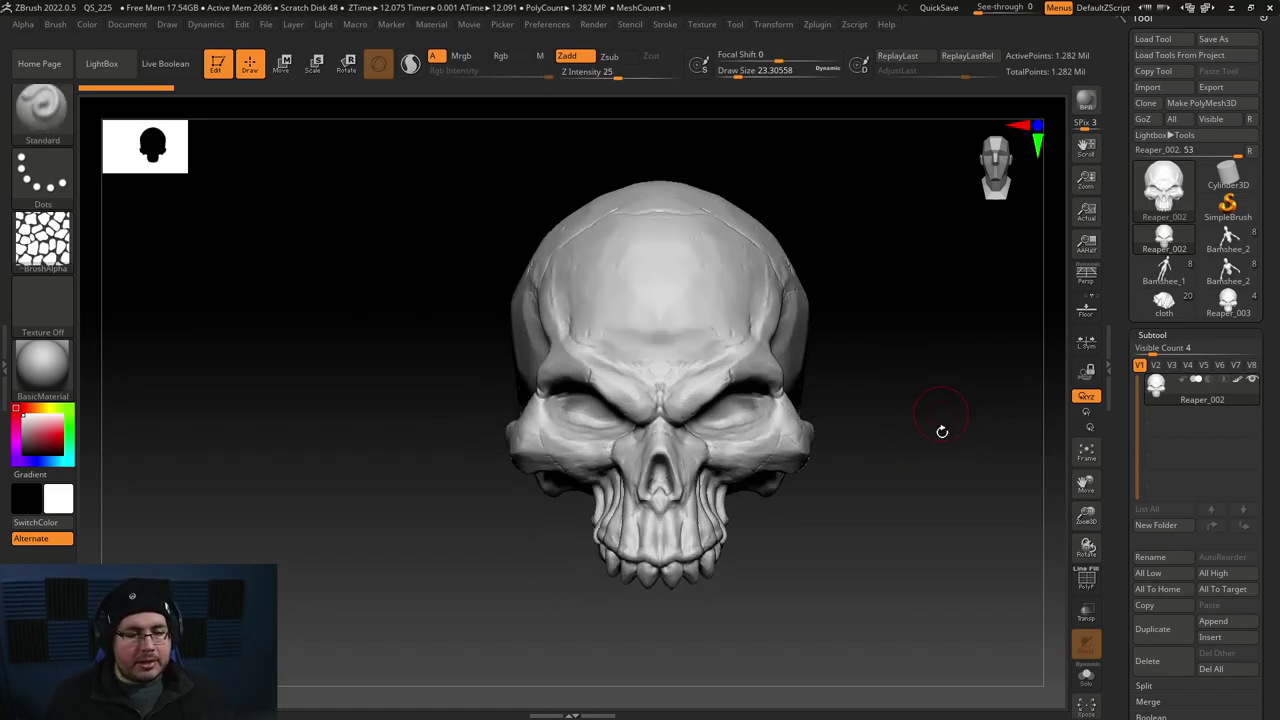
drag(910, 398, 923, 394)
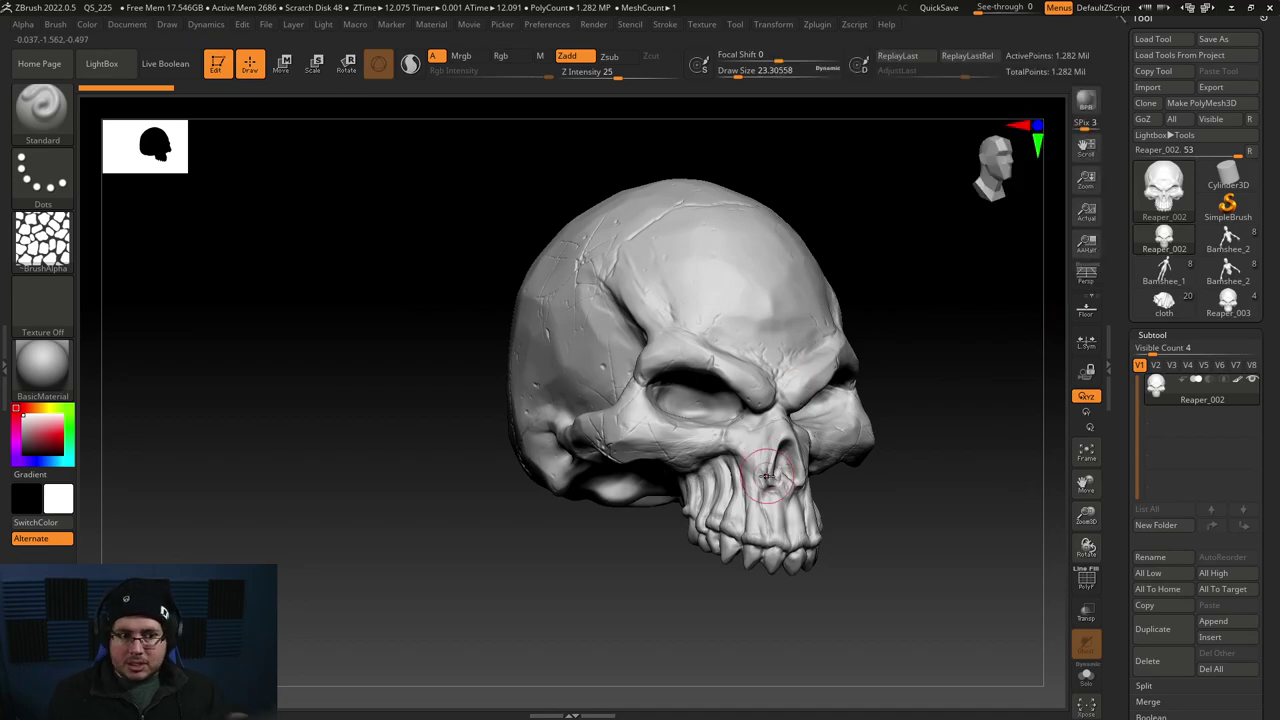
shift+drag(924, 415, 894, 437)
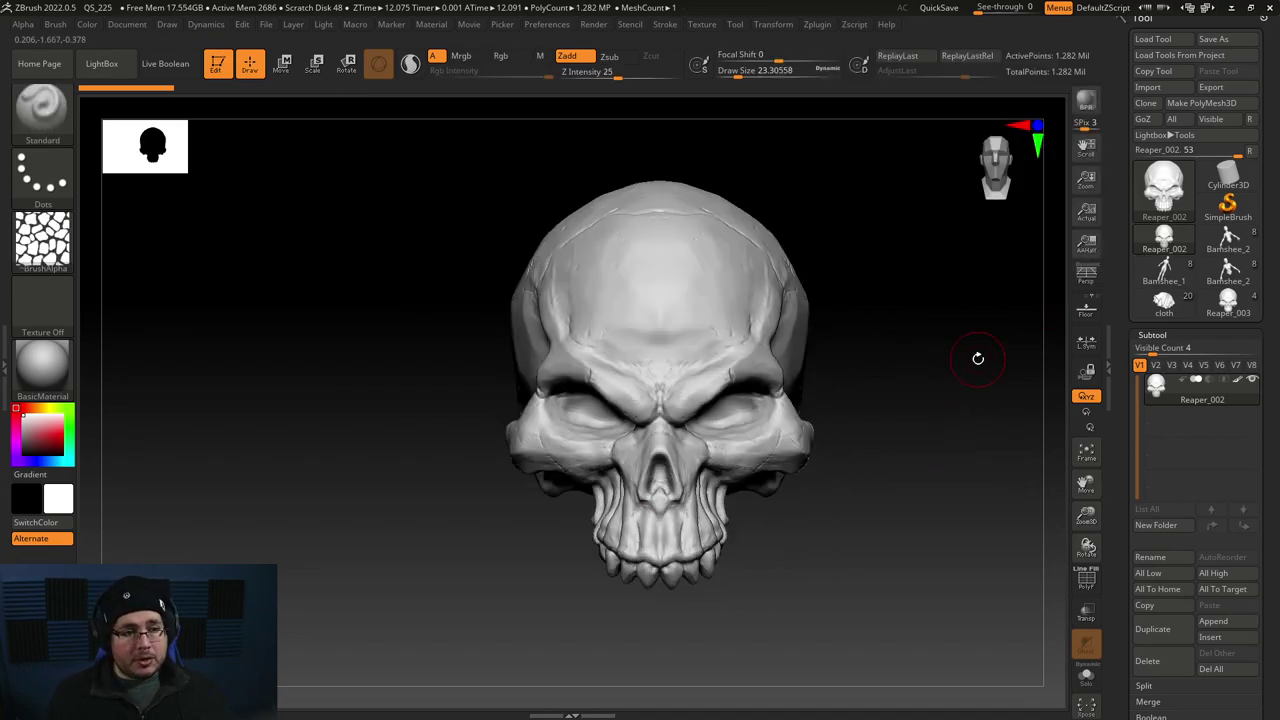
mouse_move(1230, 248)
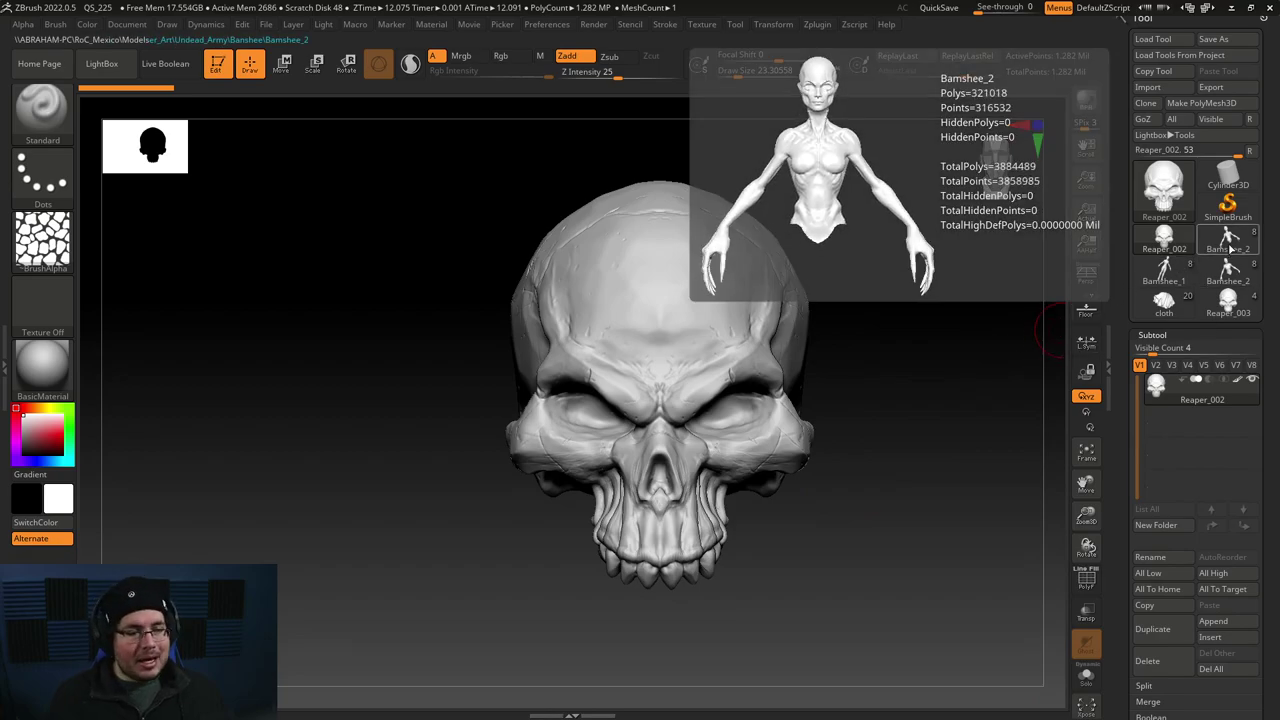
drag(897, 367, 931, 390)
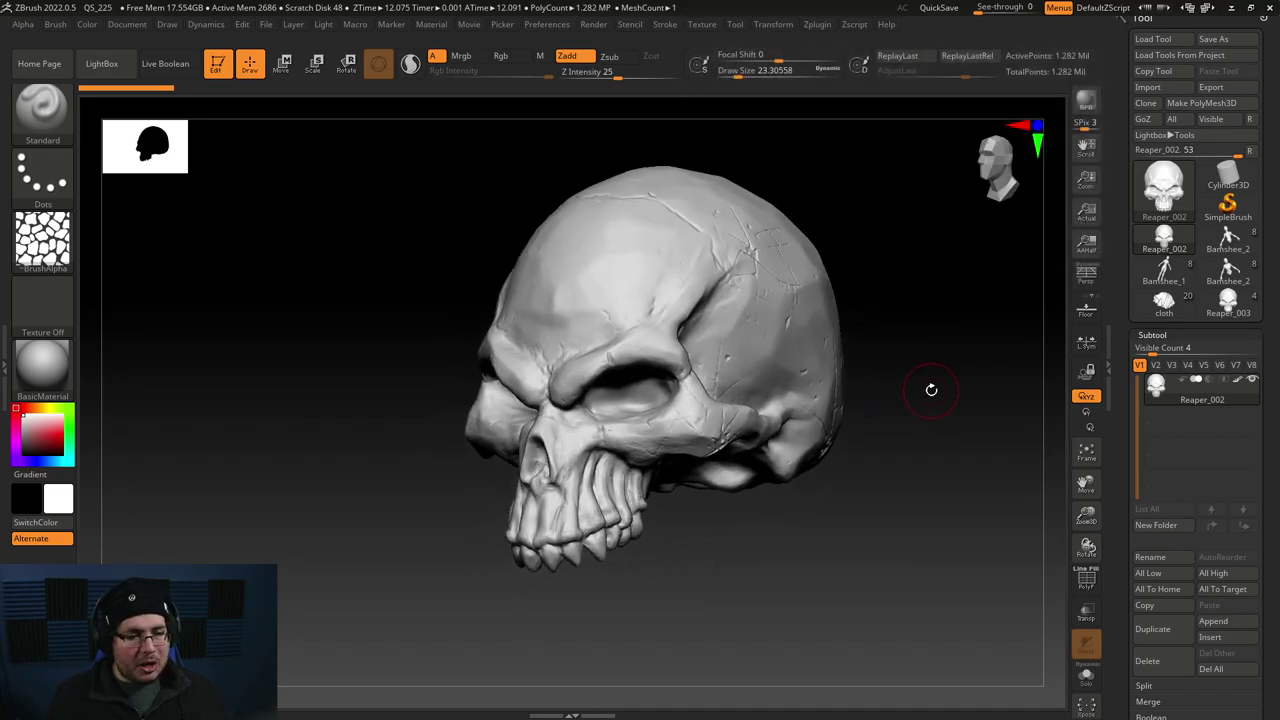
Step: Inspect the Bamshee_2 figure's full body and upper torso, and return to the Reaper_002 skull
click(1228, 242)
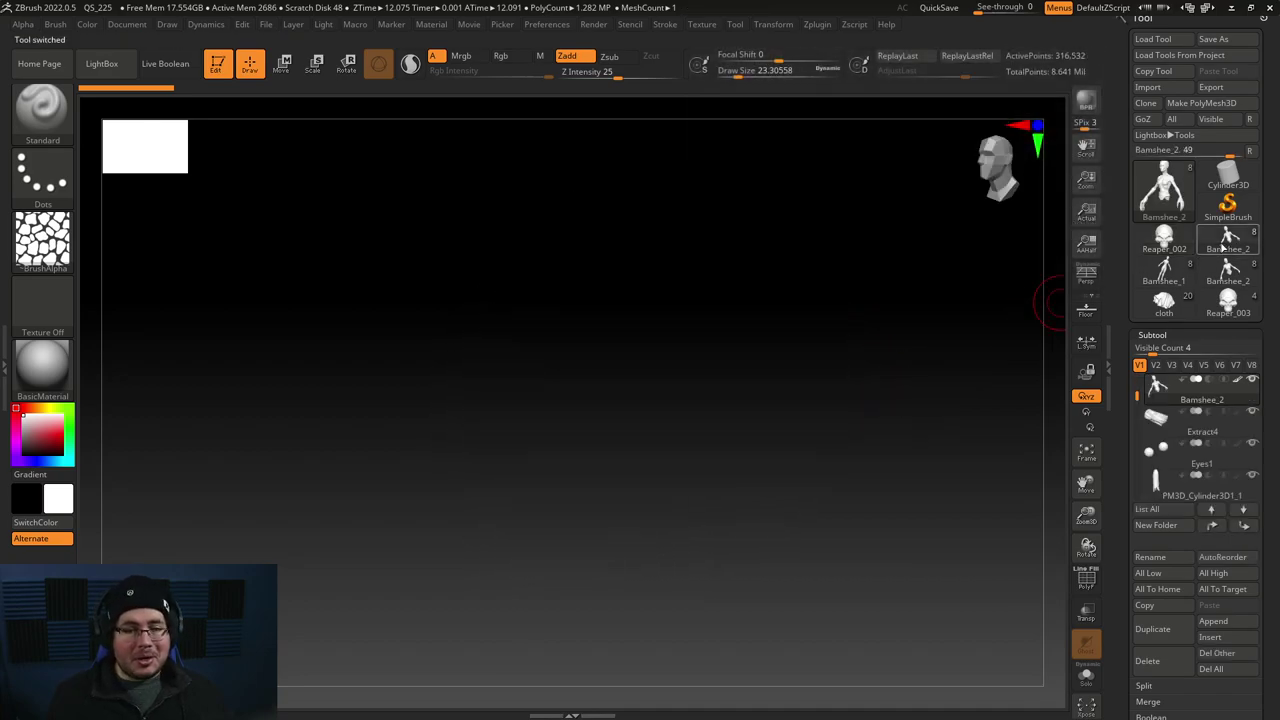
drag(897, 430, 844, 445)
key(f)
drag(894, 386, 866, 432)
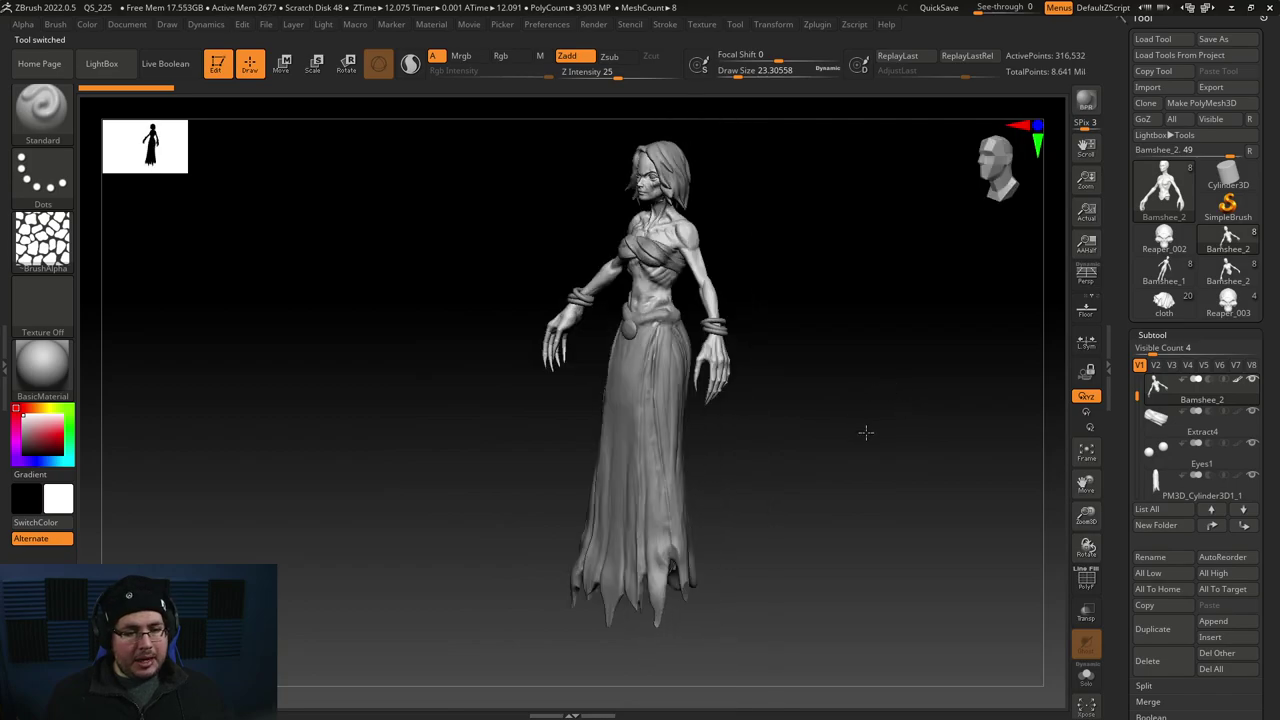
drag(731, 274, 797, 380)
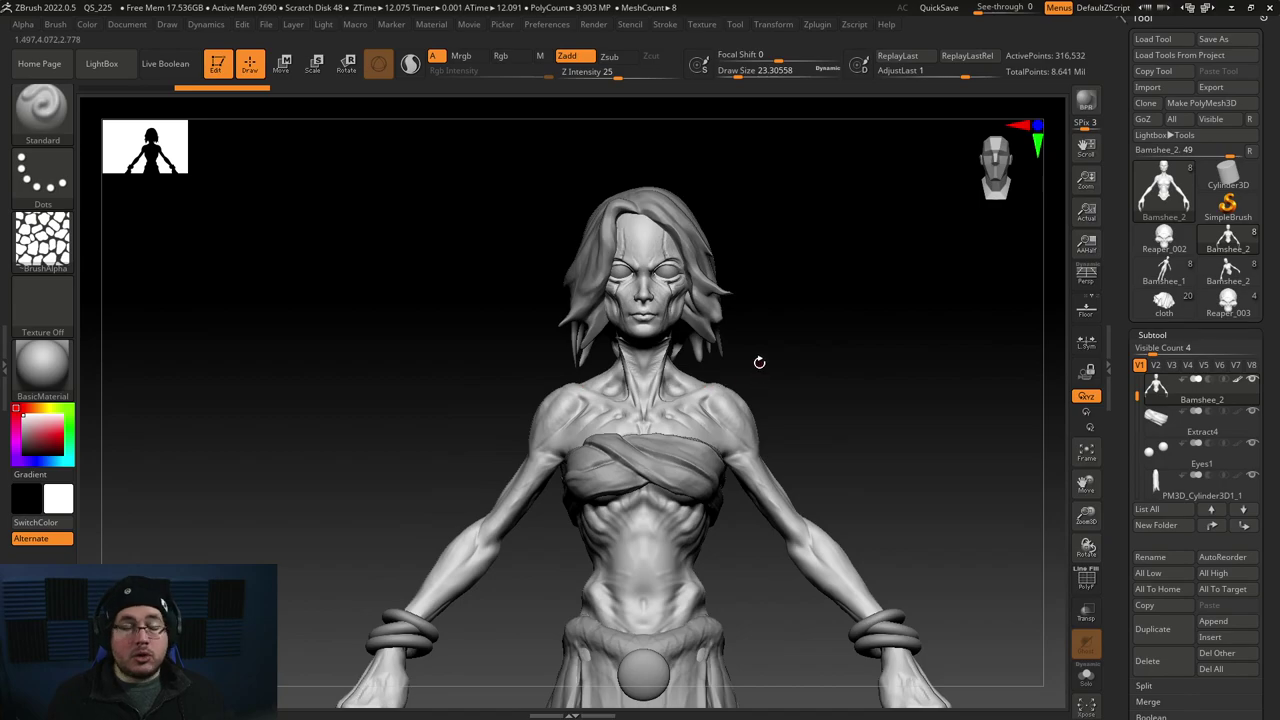
drag(759, 362, 829, 343)
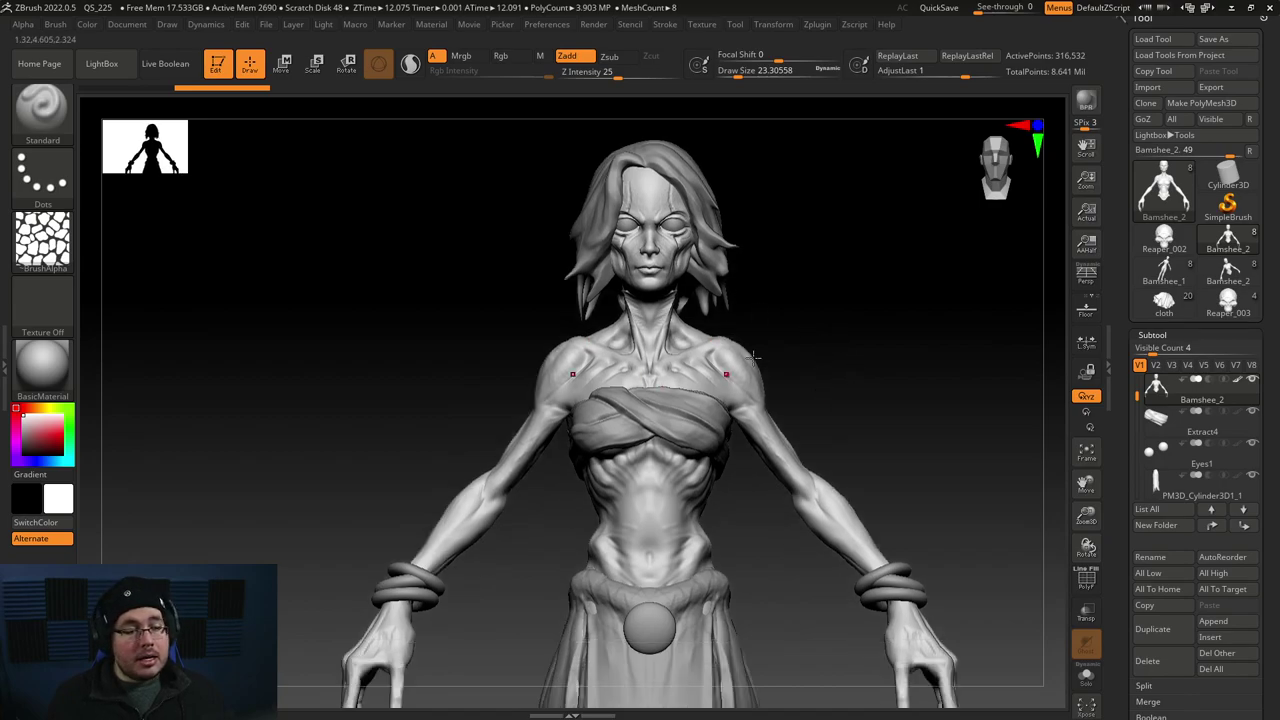
click(1164, 240)
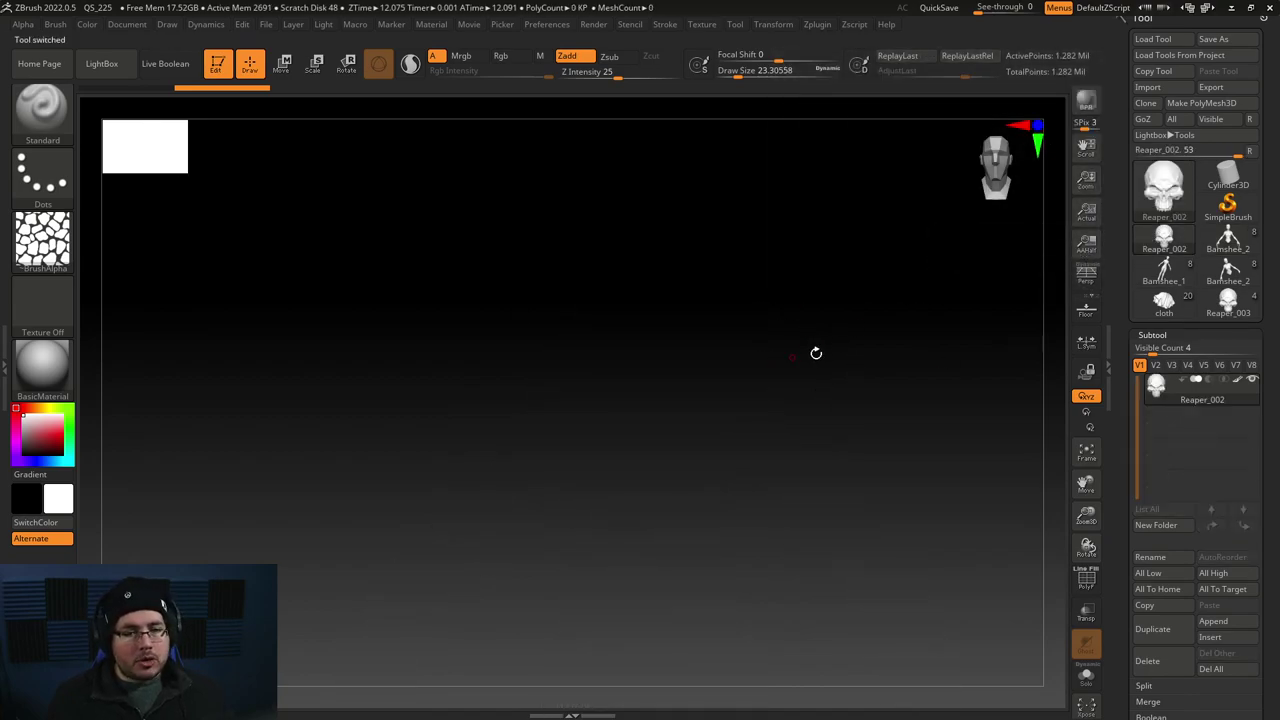
drag(870, 422, 854, 386)
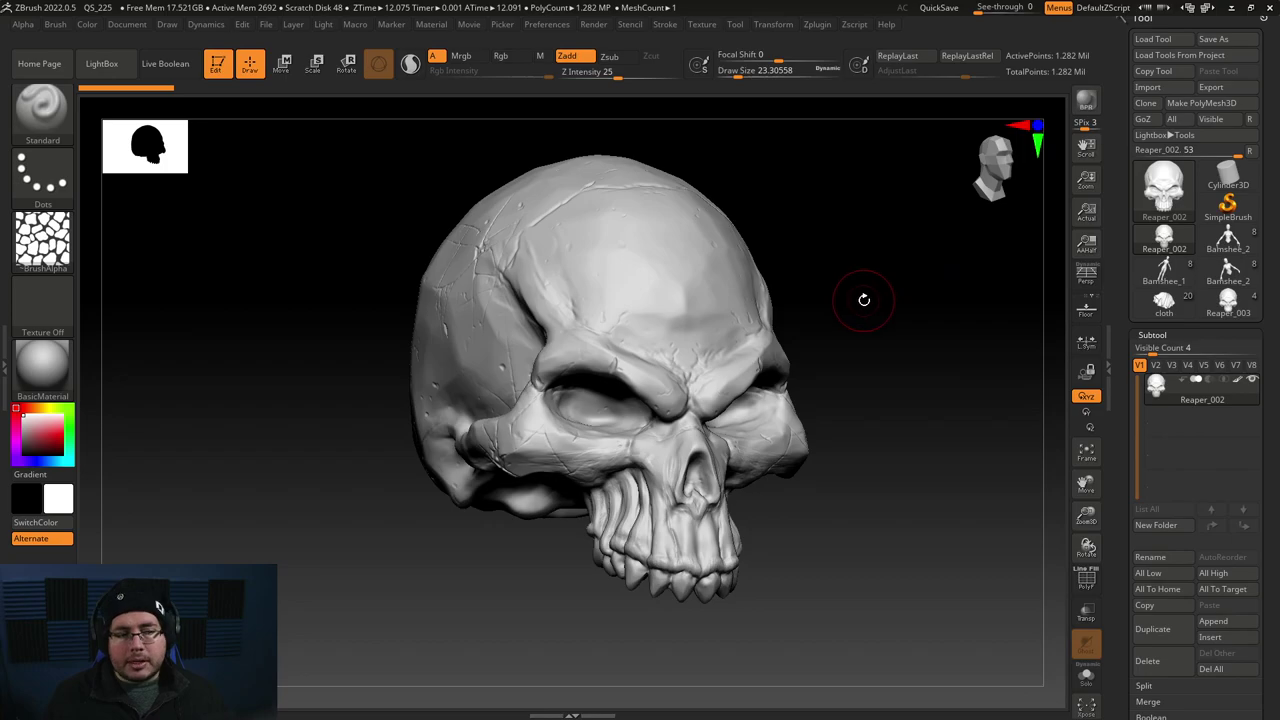
Step: Pre-process the current skull with Decimation Master and decimate it at 20%
click(817, 25)
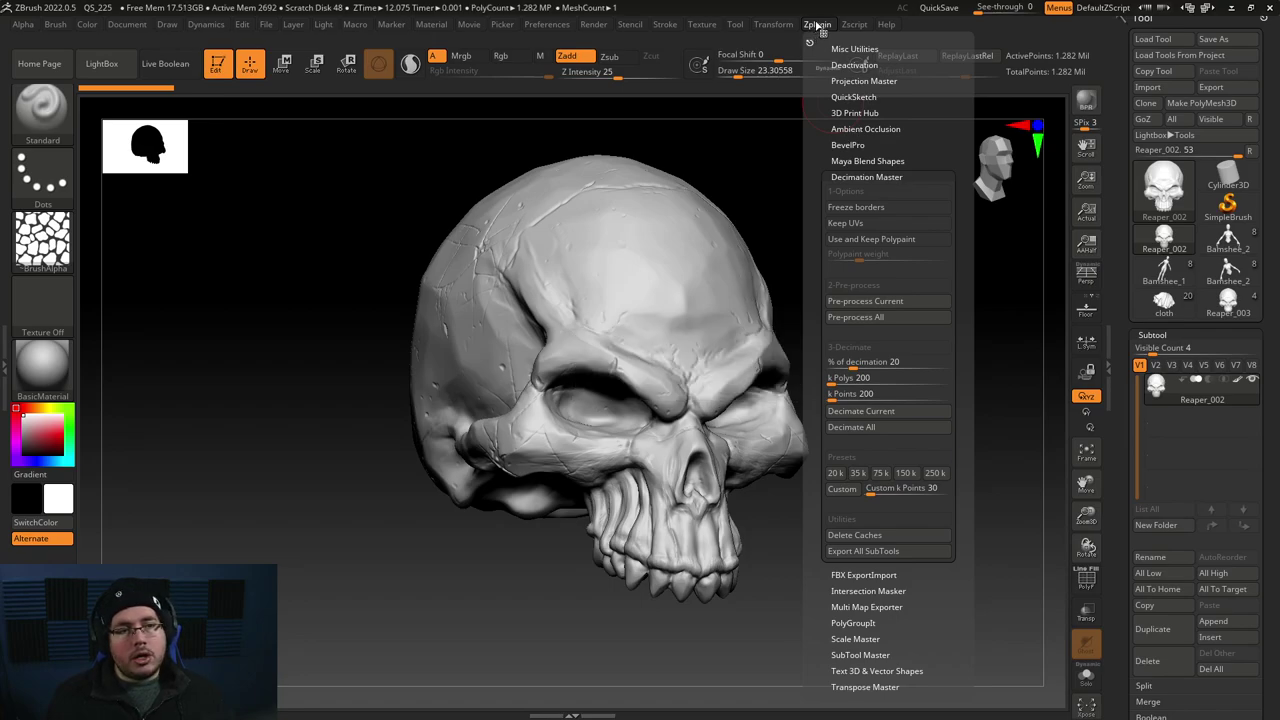
click(867, 176)
click(867, 176)
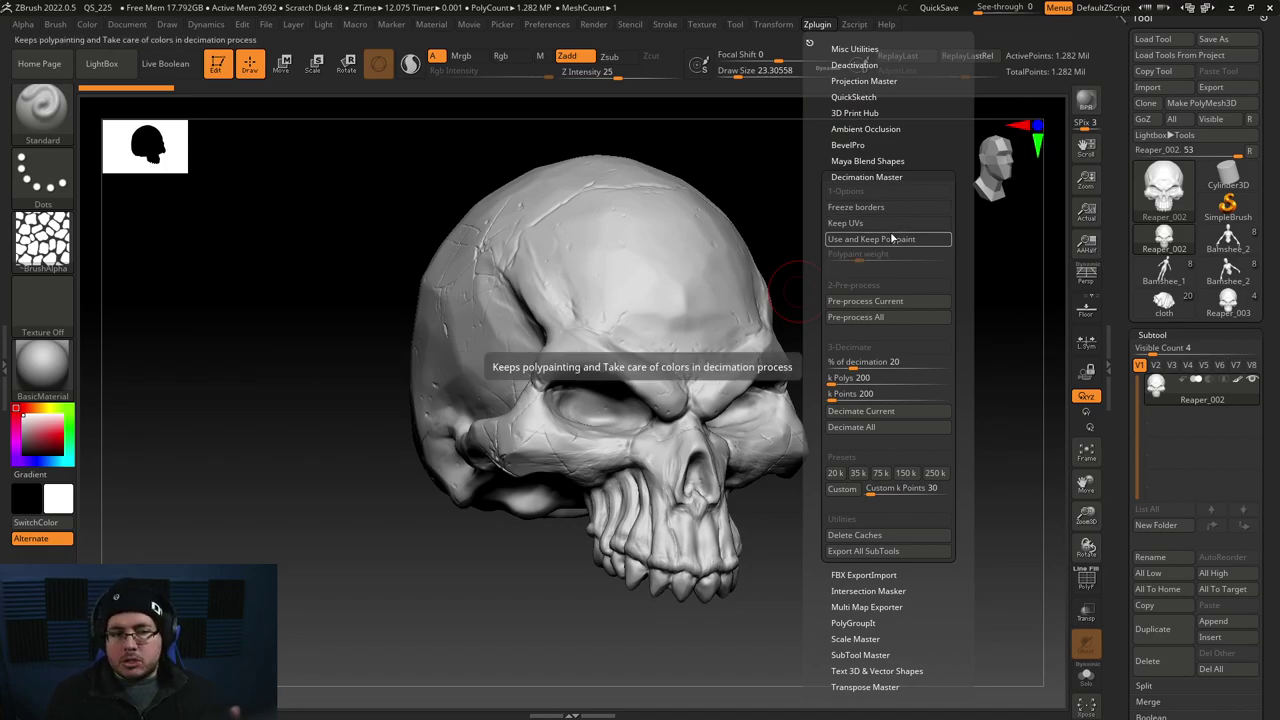
click(870, 302)
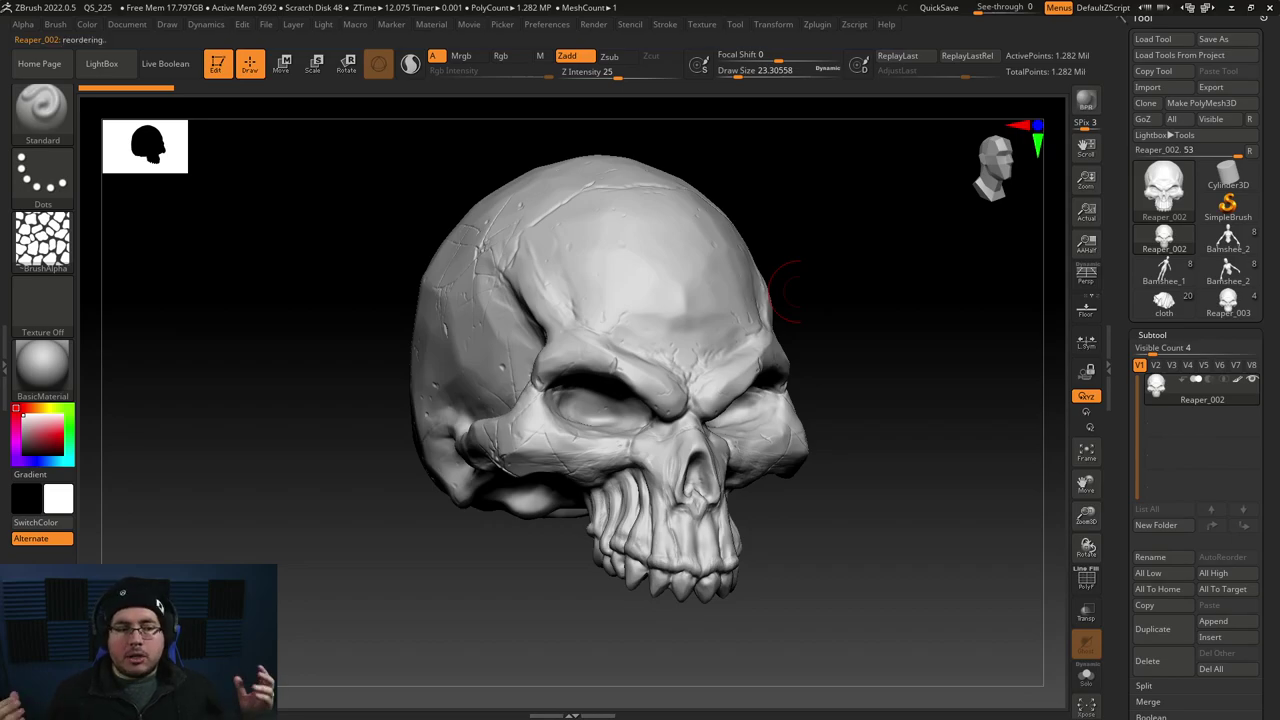
click(814, 25)
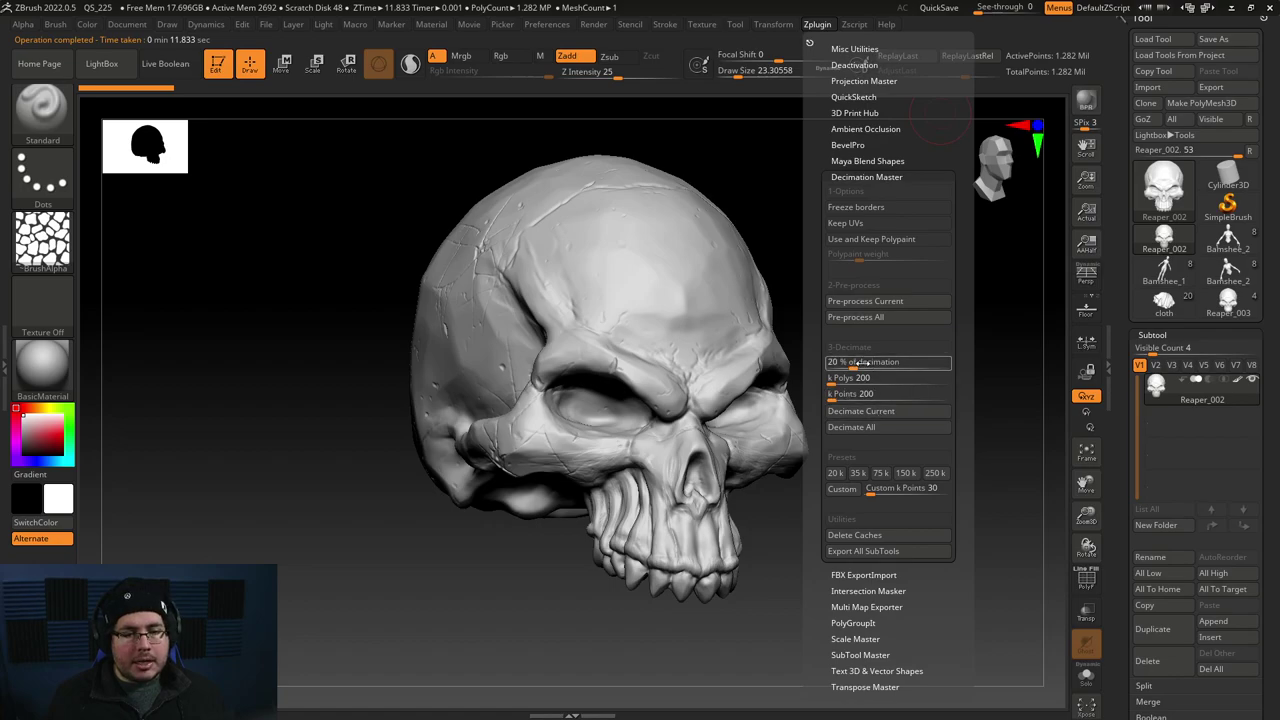
click(868, 411)
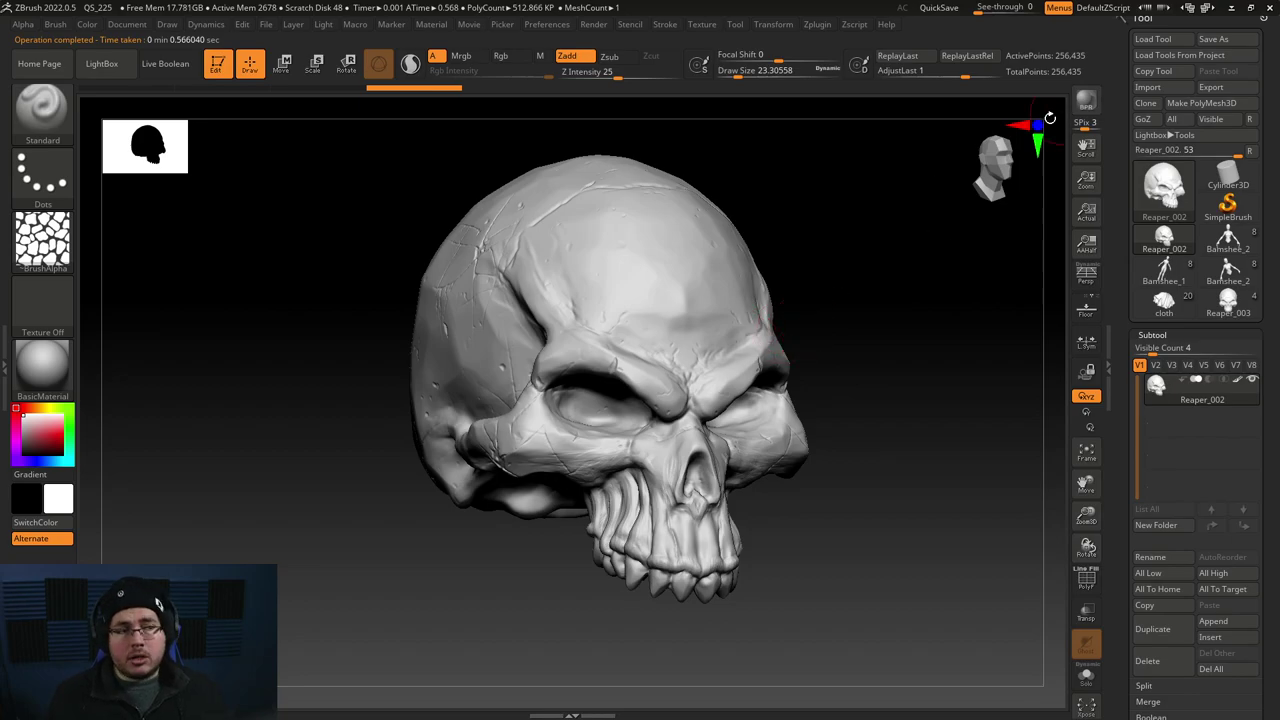
Step: Compare the skull before and after decimation in the undo history, ending on the decimated version
click(357, 88)
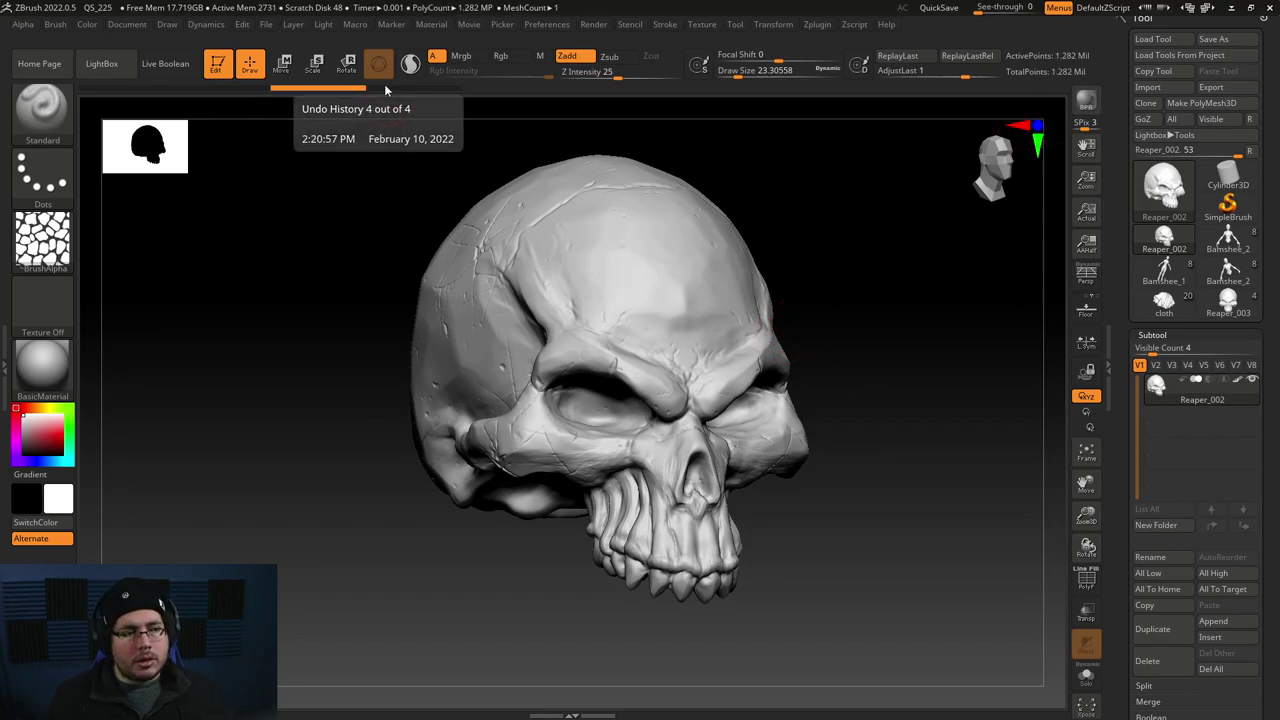
click(350, 88)
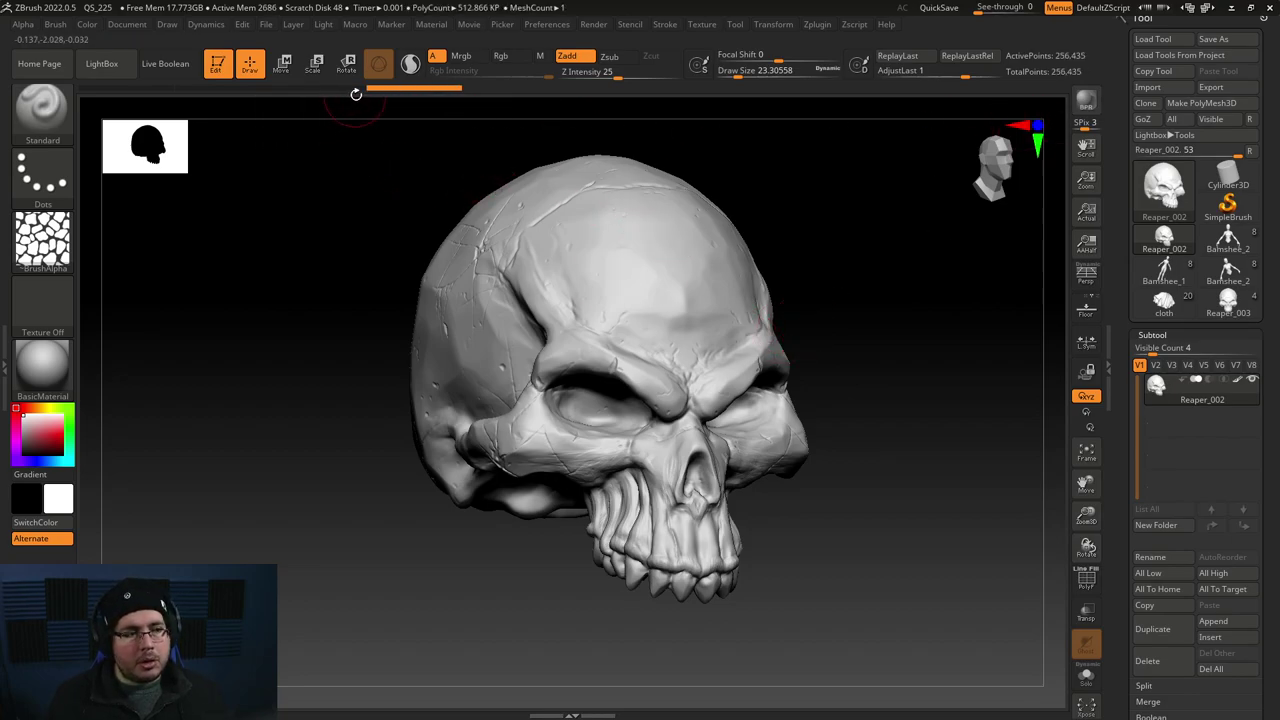
click(382, 88)
click(390, 87)
click(334, 88)
click(382, 88)
click(354, 88)
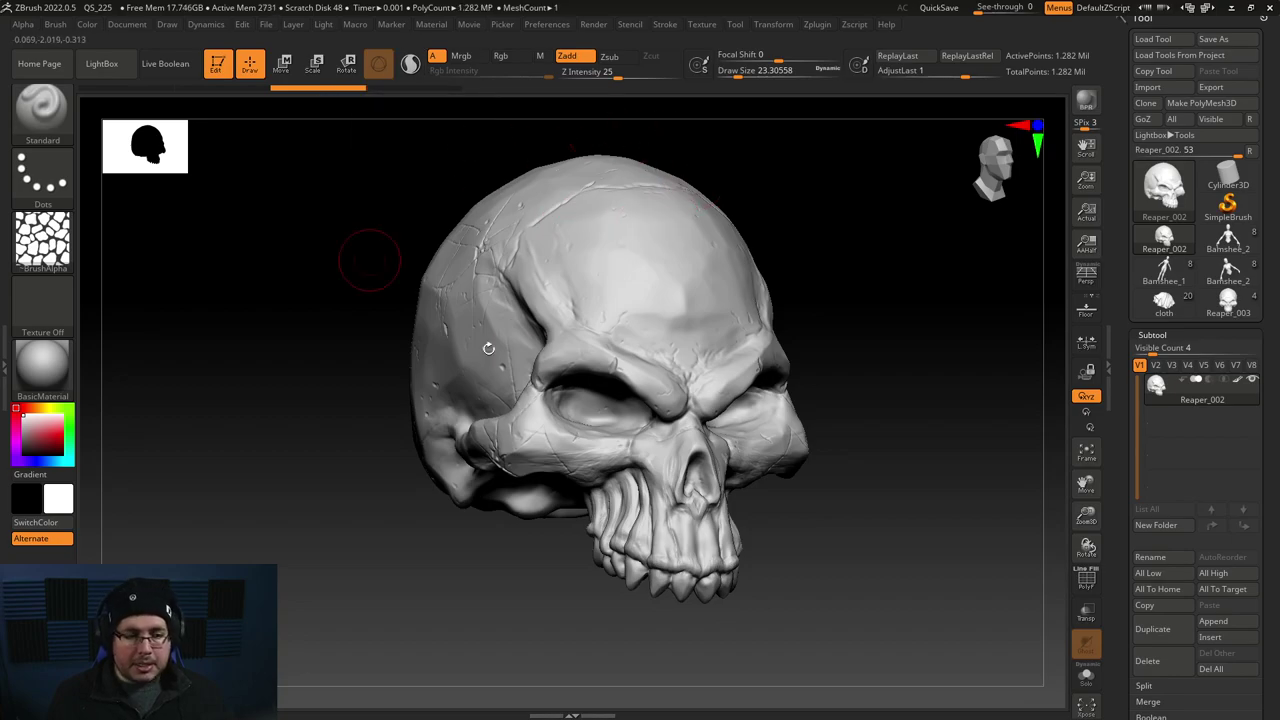
click(393, 87)
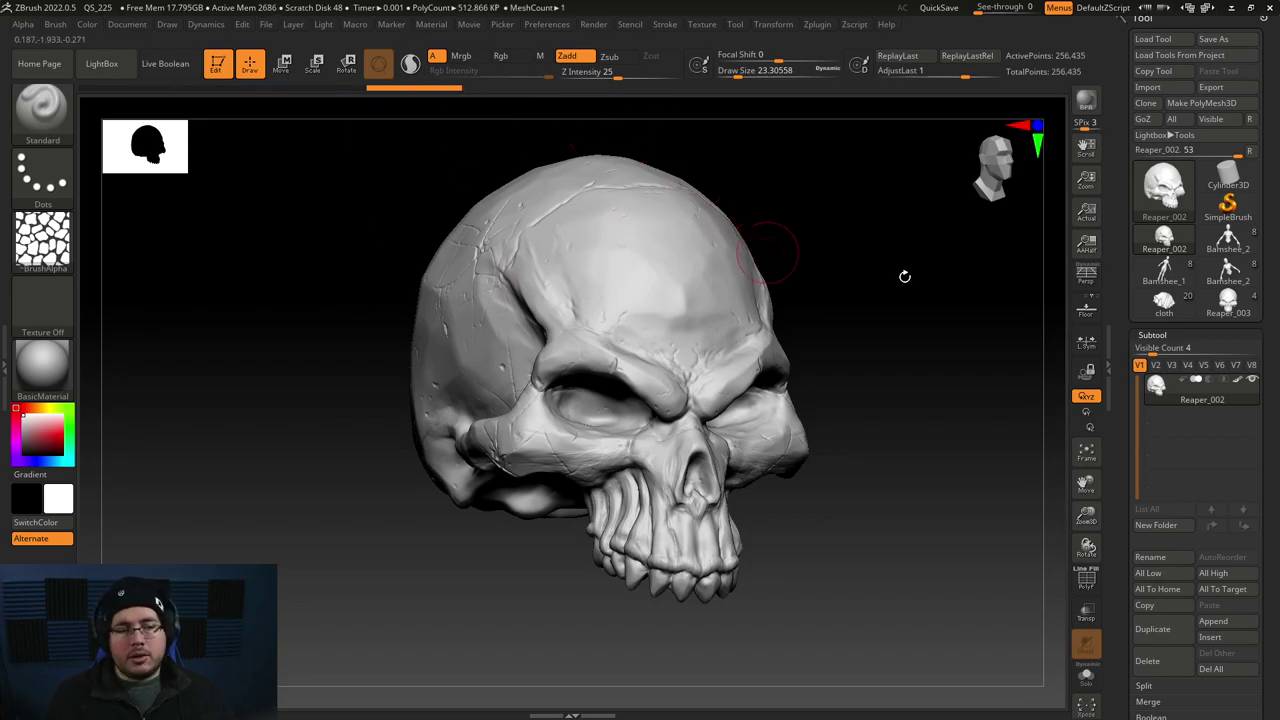
Step: Start exporting the decimated skull as an OBJ and browse to 00_ProyectosCritical, 2021, Nextut_Live, assets
click(1222, 87)
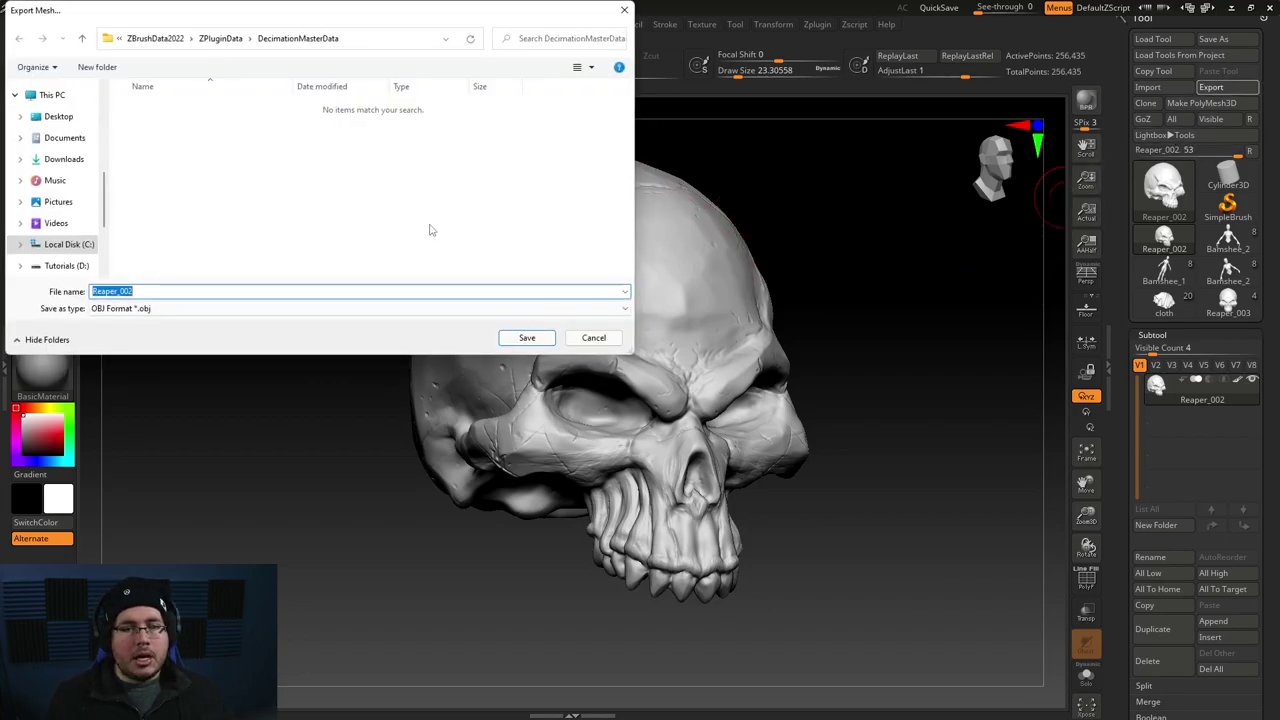
scroll(60, 150, up, 5)
click(65, 116)
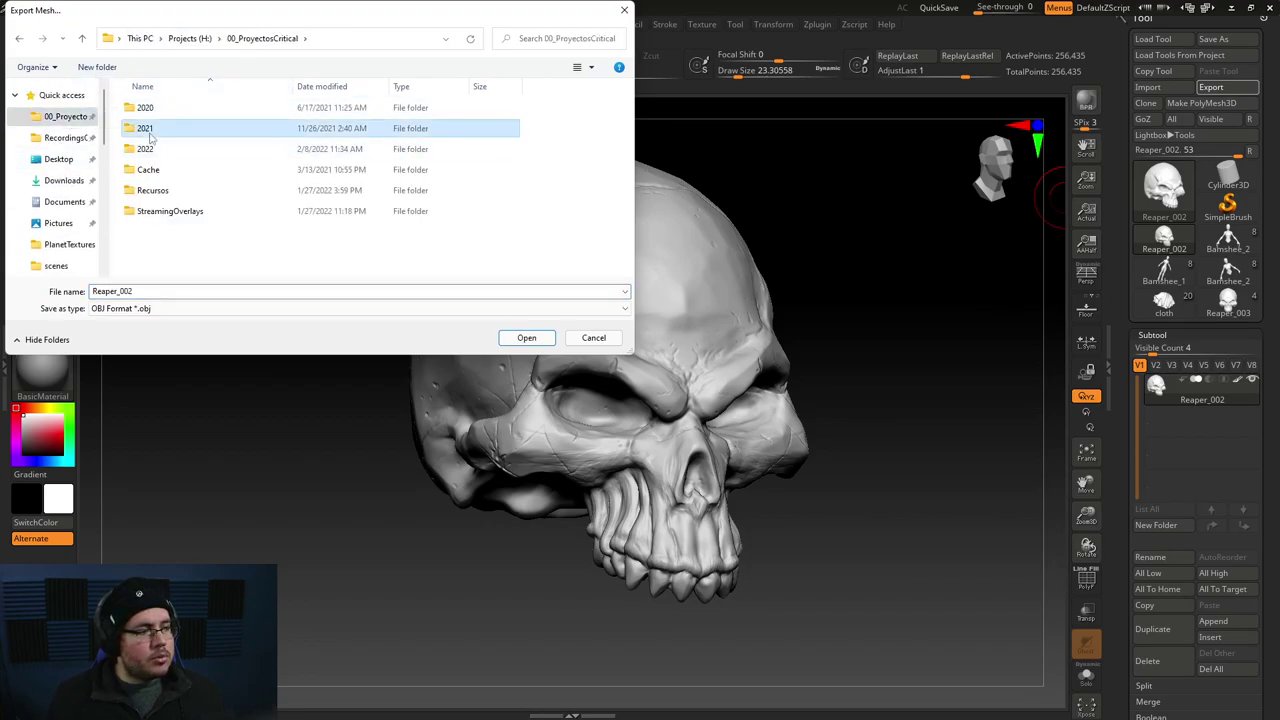
double_click(146, 129)
scroll(180, 165, down, 3)
scroll(181, 165, down, 1)
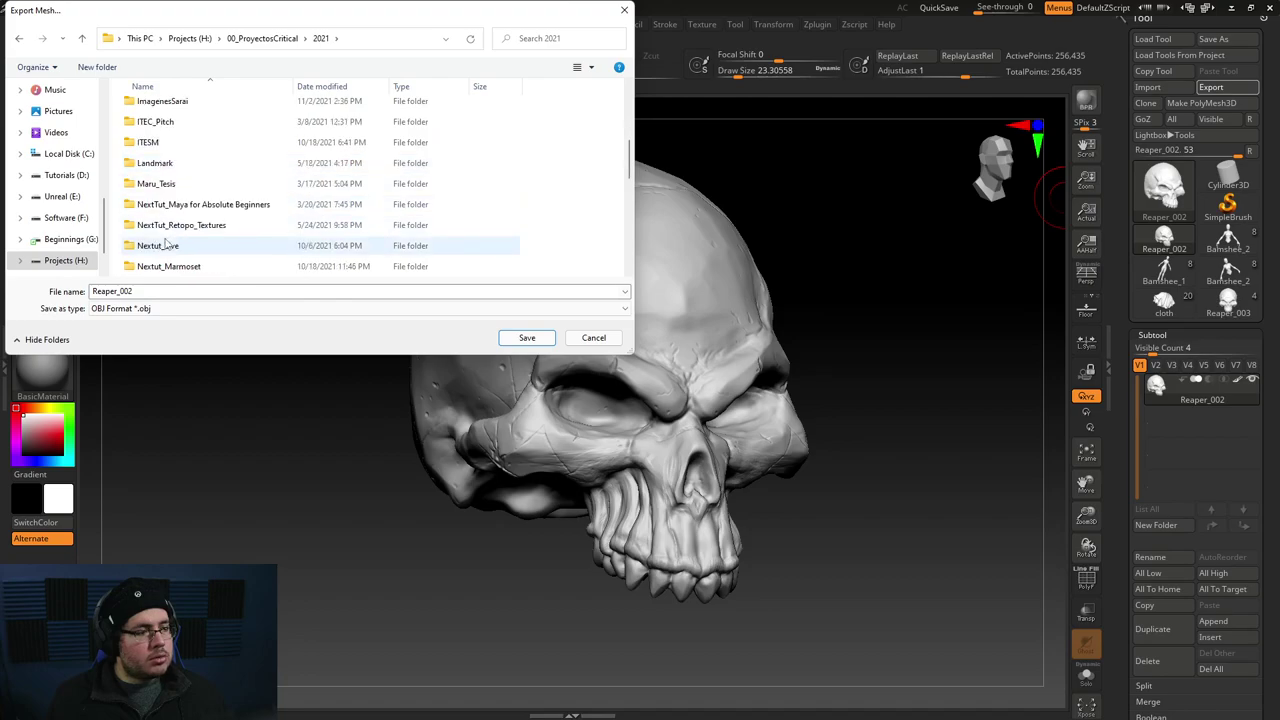
double_click(175, 246)
double_click(176, 107)
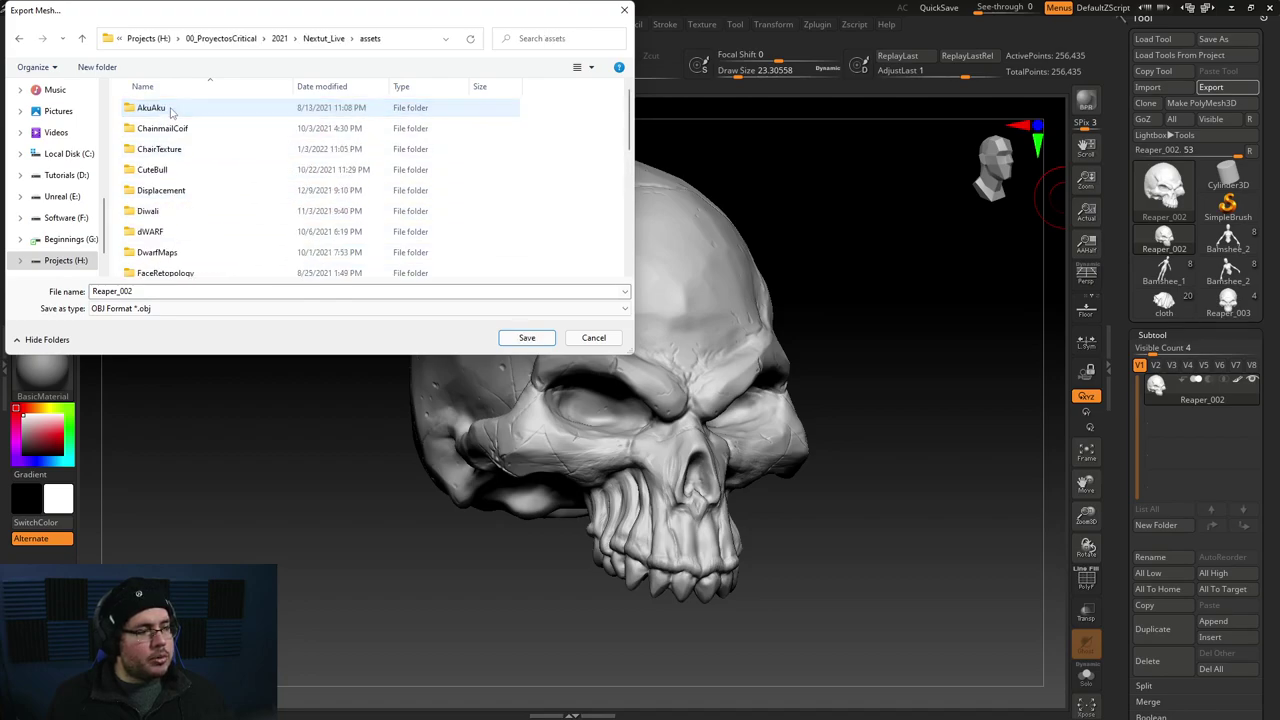
scroll(300, 170, down, 6)
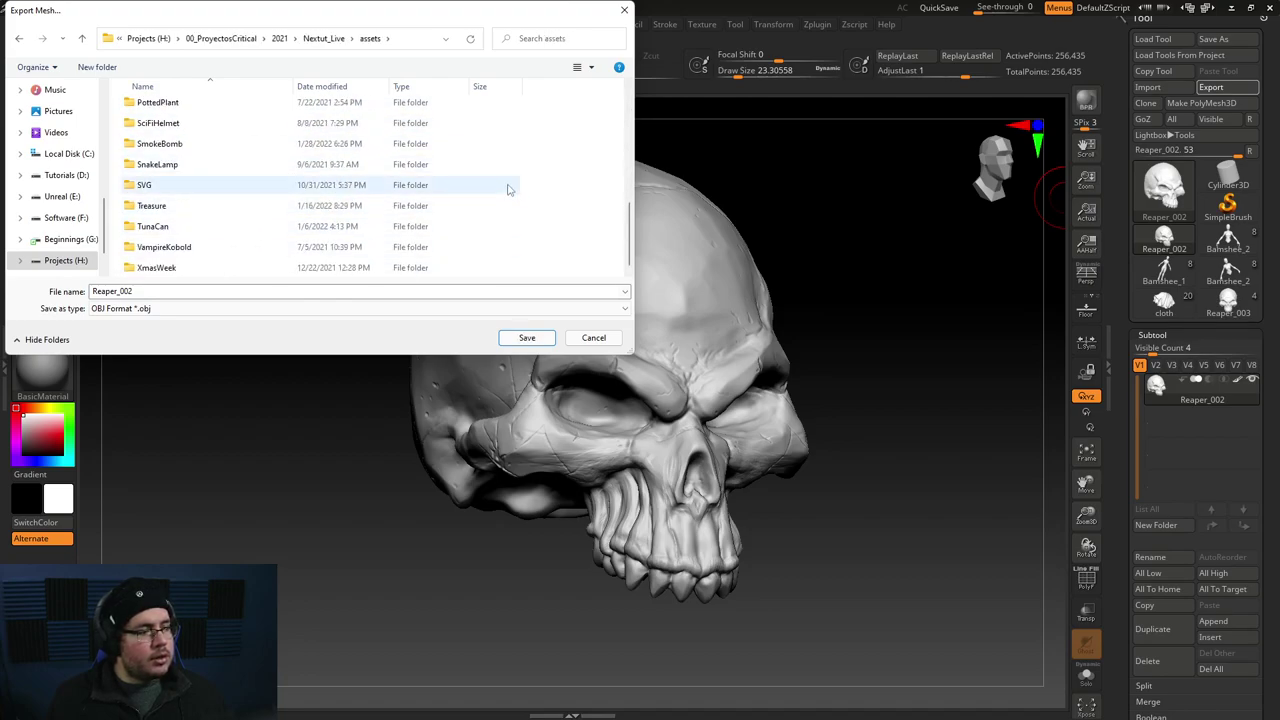
Step: Create a new folder named StylizedSkull inside the assets folder
right_click(586, 168)
mouse_move(655, 310)
click(790, 309)
text(Sku)
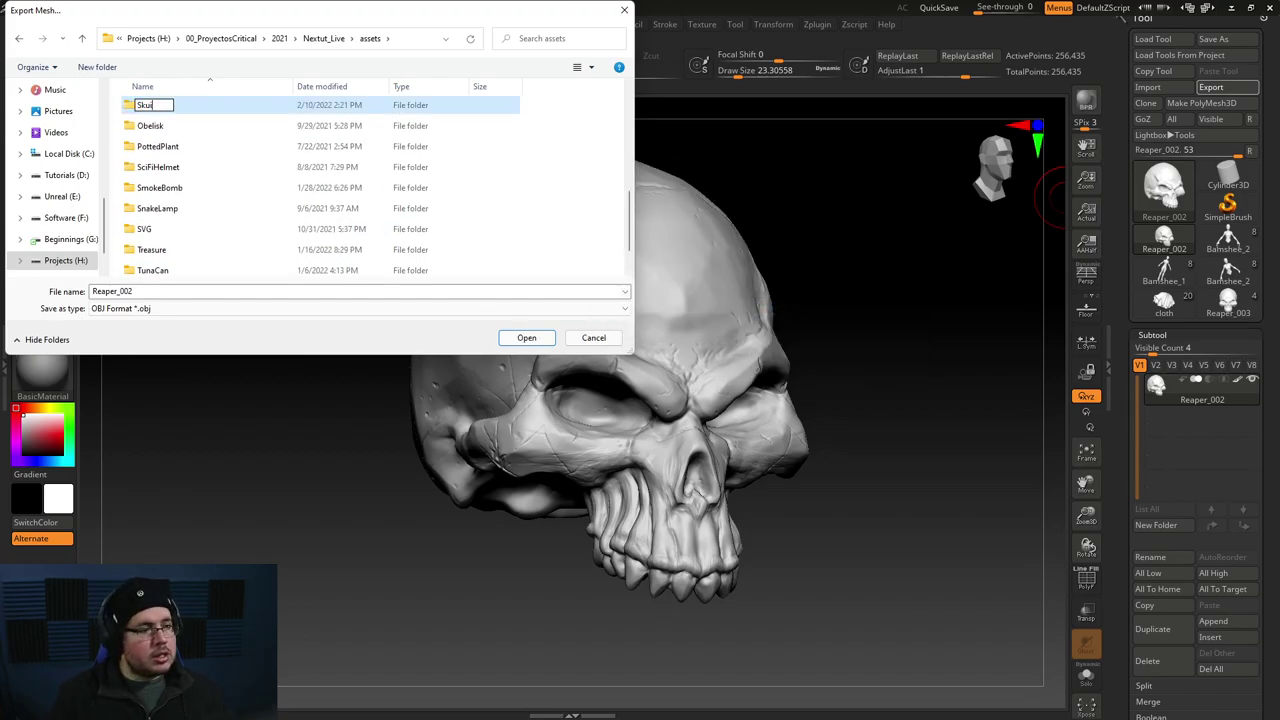
text(ylizedSkull)
key(Return)
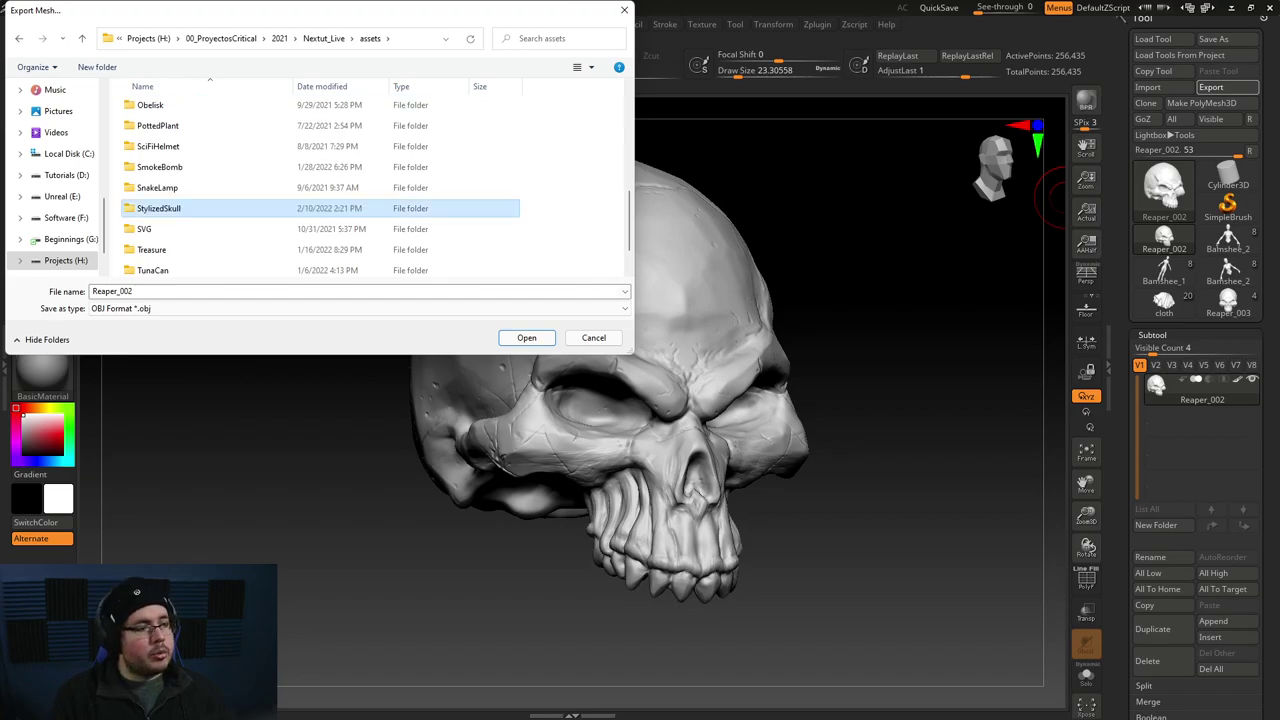
Step: Save the decimated mesh in the StylizedSkull folder as Skull_HP in OBJ format
double_click(160, 208)
click(162, 291)
text(Skull_HGP)
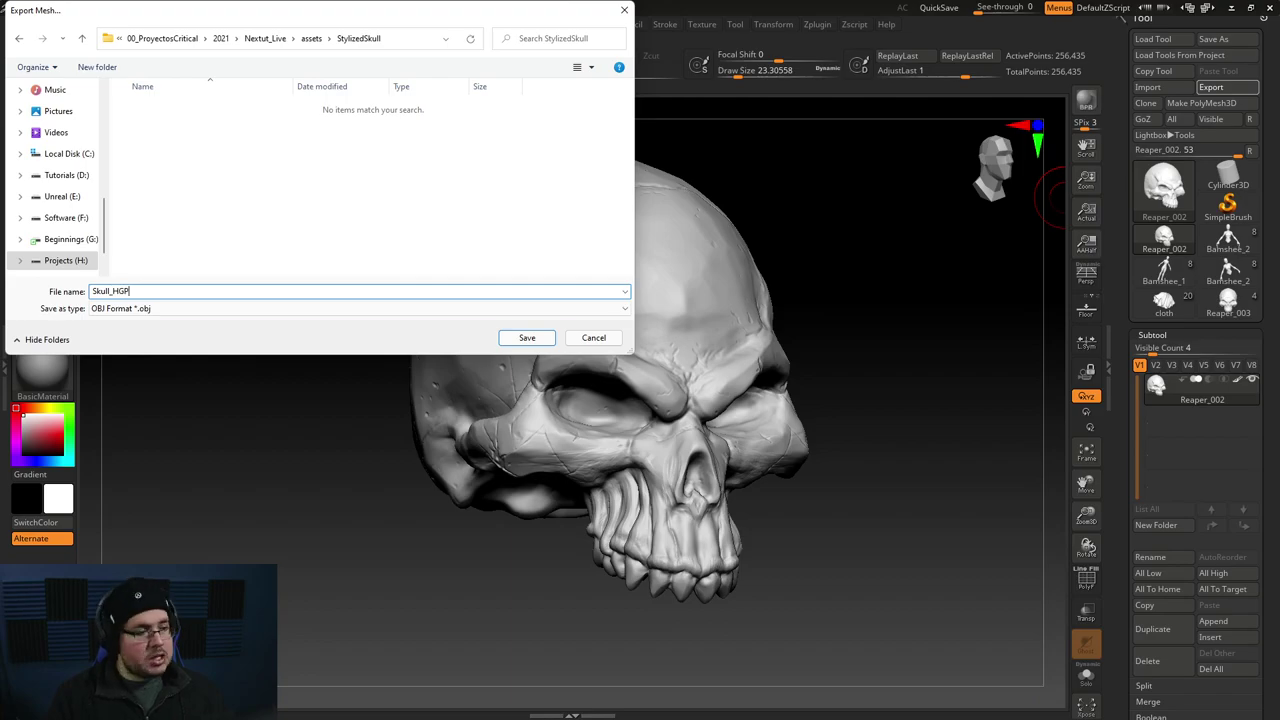
text(HP)
key(Return)
Step: Decimate the current skull mesh once more with the decimation percentage set to 5 %
drag(815, 266, 908, 247)
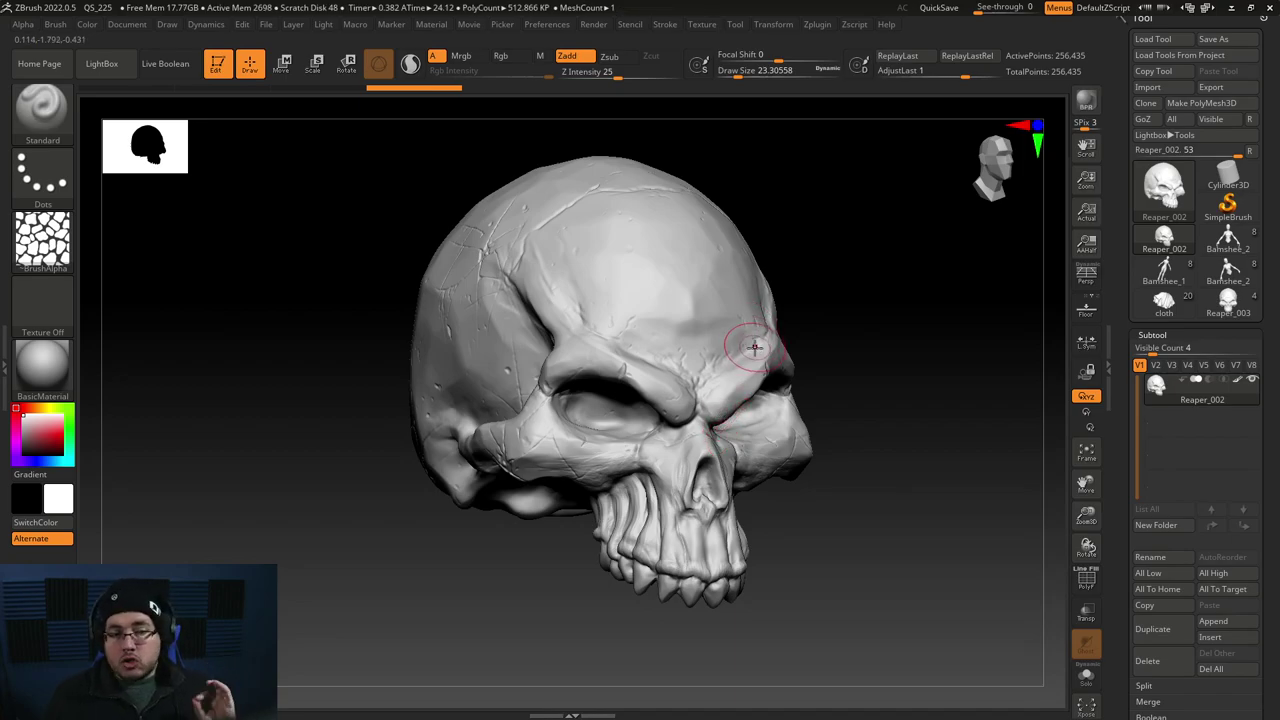
click(817, 24)
click(895, 368)
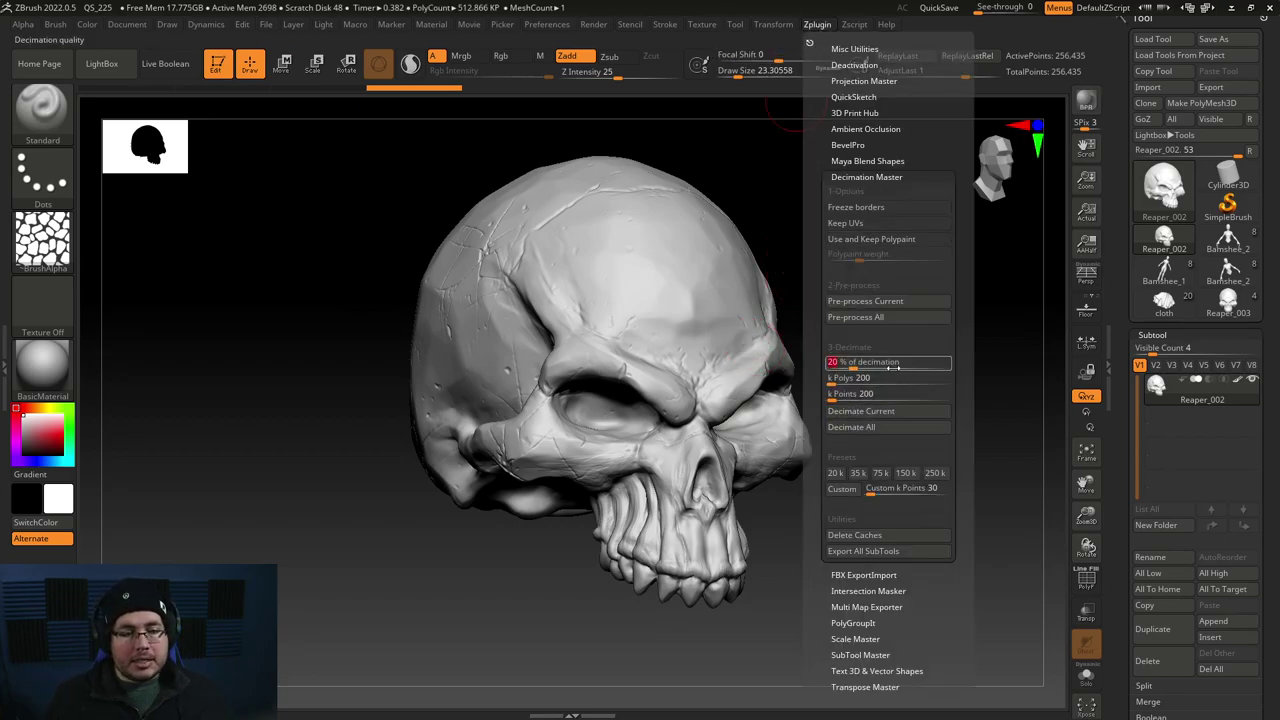
text(10)
key(BackSpace)
key(BackSpace)
text(5)
key(Return)
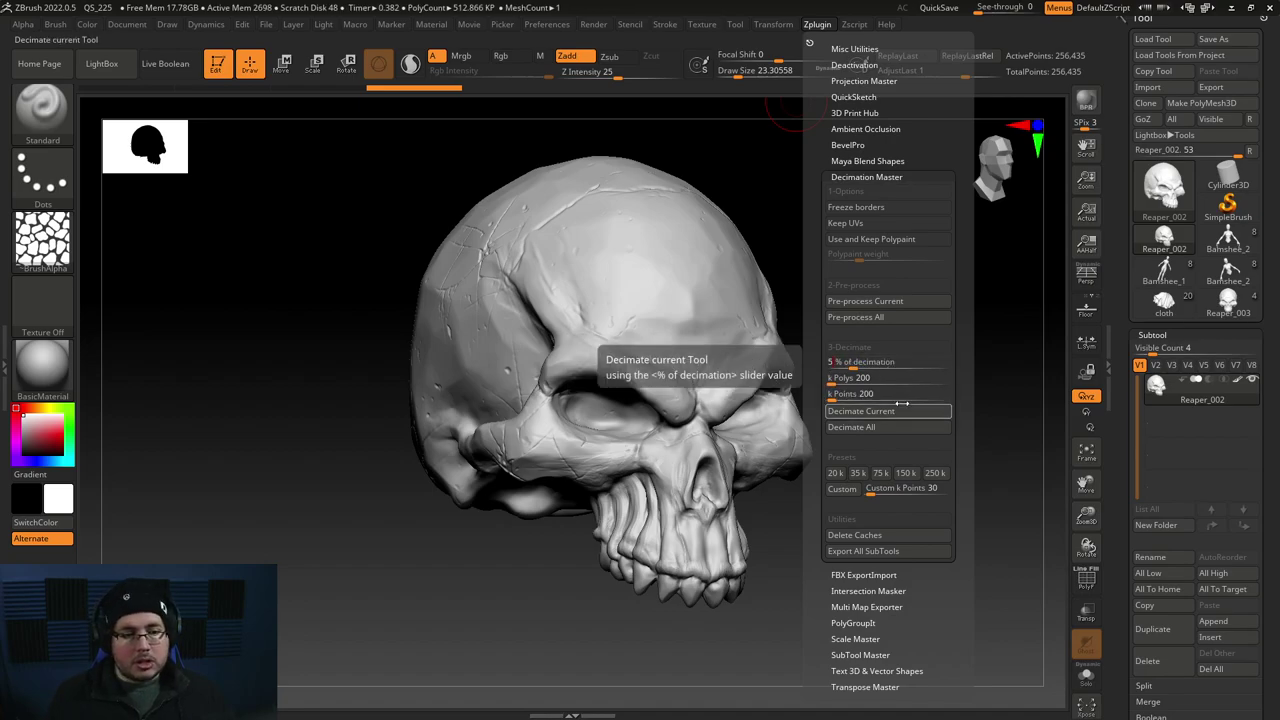
click(897, 411)
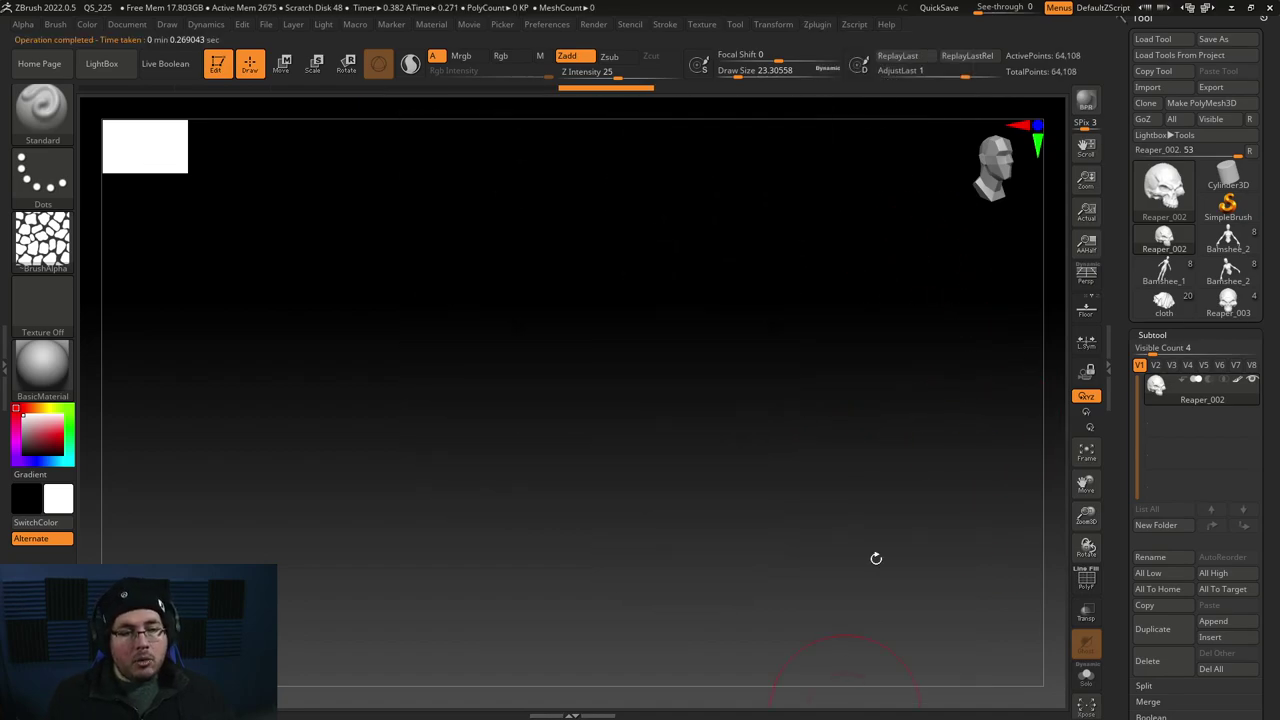
Step: Start exporting the lighter skull as an OBJ and browse to 00_ProyectosCritical, 2021, Nextut_Live, assets, StylizedSkull
alt+drag(923, 368, 923, 449)
alt+drag(930, 300, 951, 642)
alt+right_drag(614, 326, 625, 469)
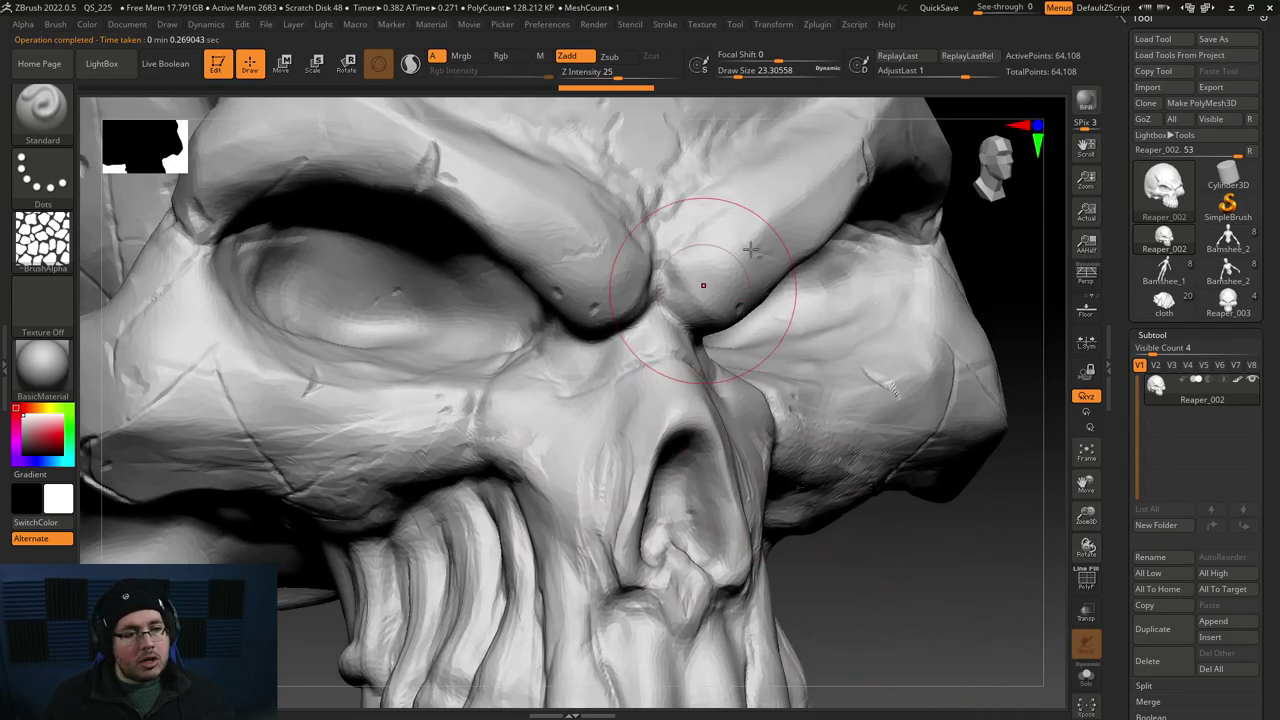
mouse_move(966, 600)
right_down()
mouse_move(948, 338)
mouse_move(868, 560)
mouse_move(868, 437)
right_up()
key(f)
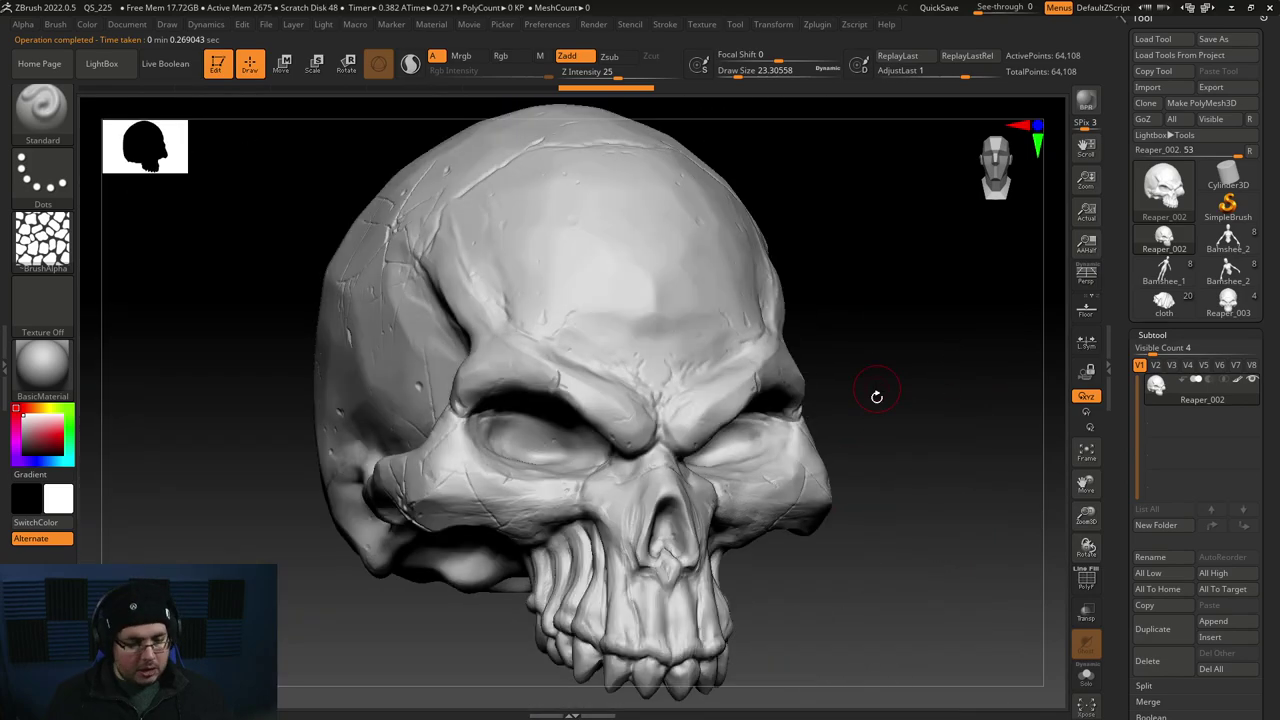
click(1211, 87)
scroll(60, 180, up, 5)
click(65, 116)
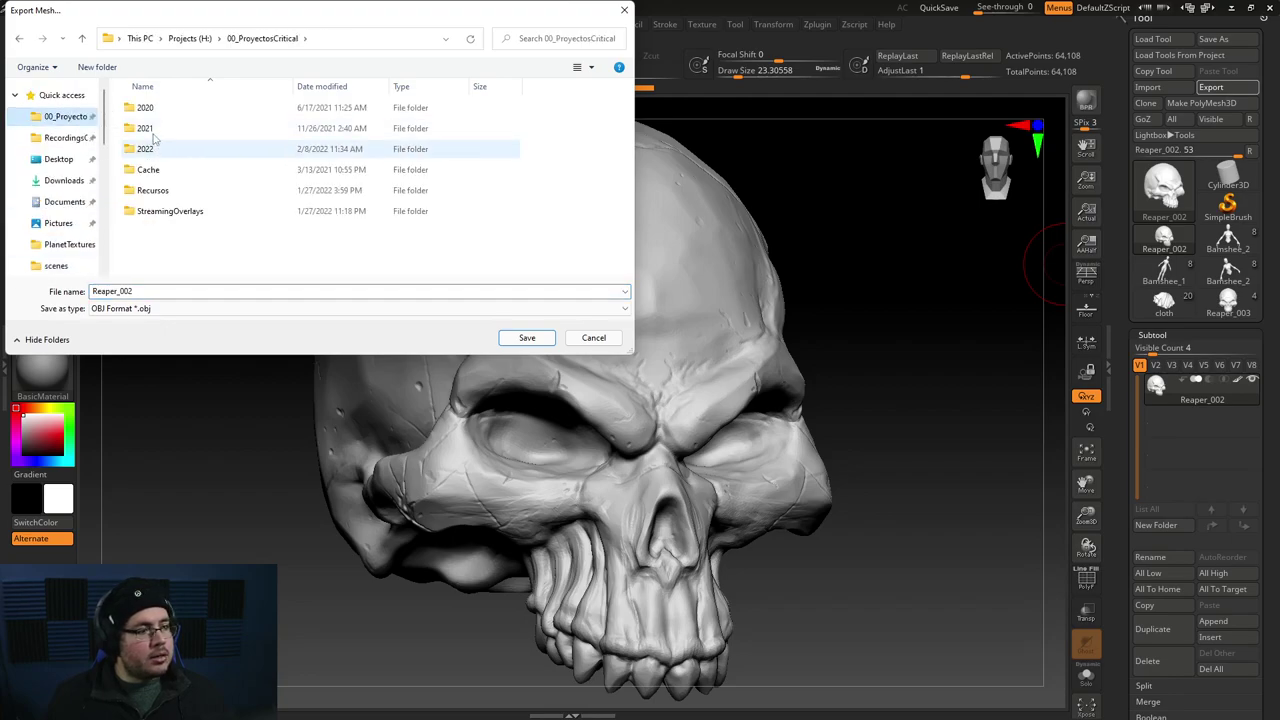
double_click(145, 128)
scroll(180, 250, down, 4)
double_click(181, 250)
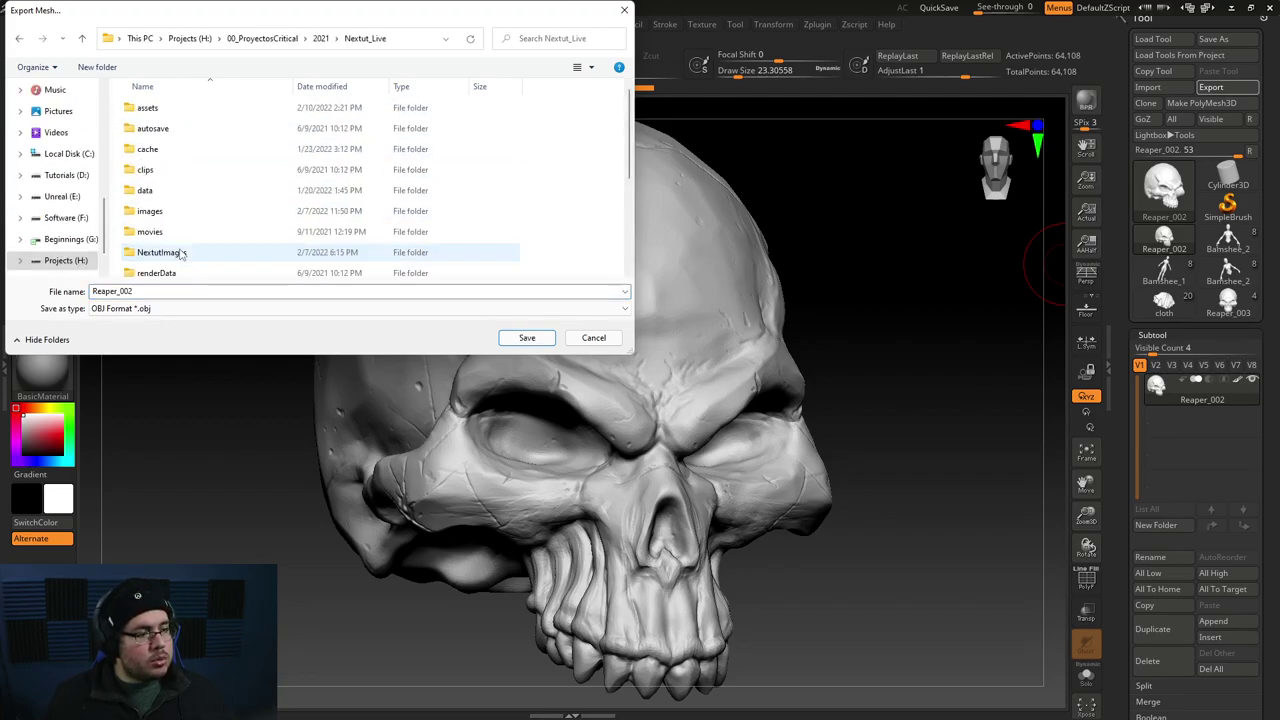
double_click(149, 107)
scroll(165, 180, down, 10)
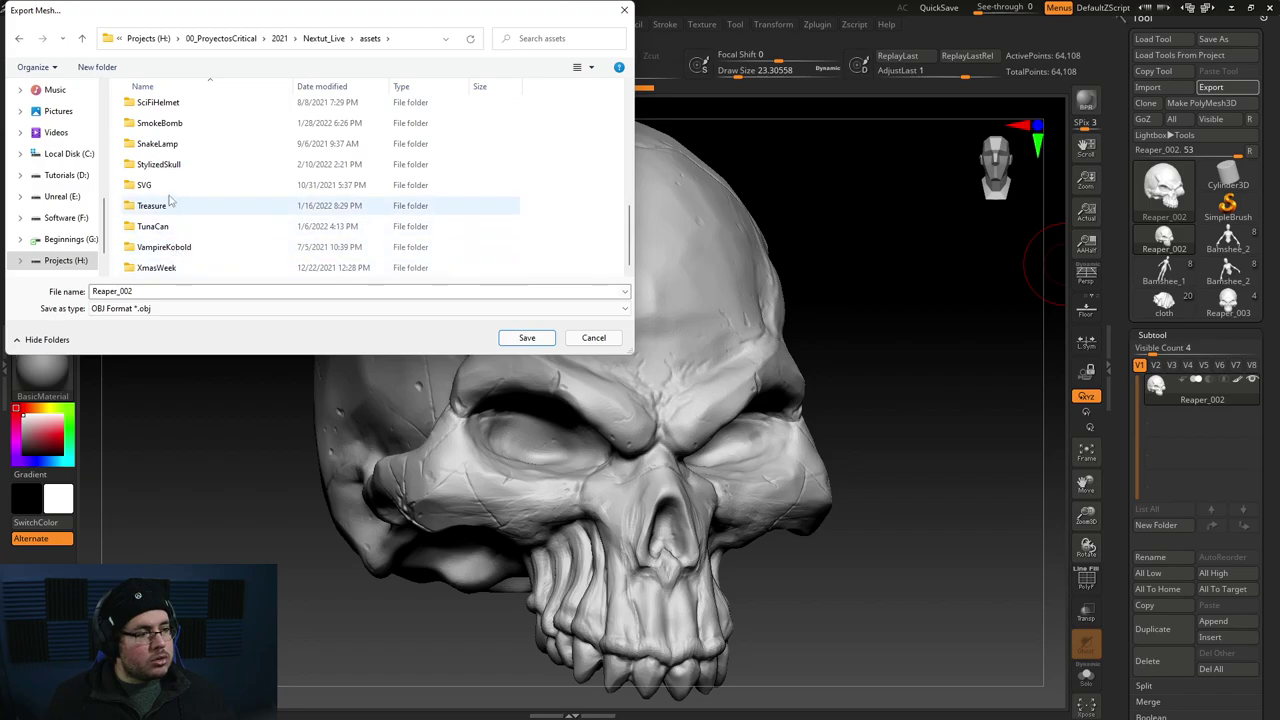
double_click(160, 164)
Step: Save the lighter mesh in the StylizedSkull folder as Skull_RetopoBase in OBJ format
click(156, 120)
click(186, 291)
key(BackSpace)
key(BackSpace)
text(rETOP)
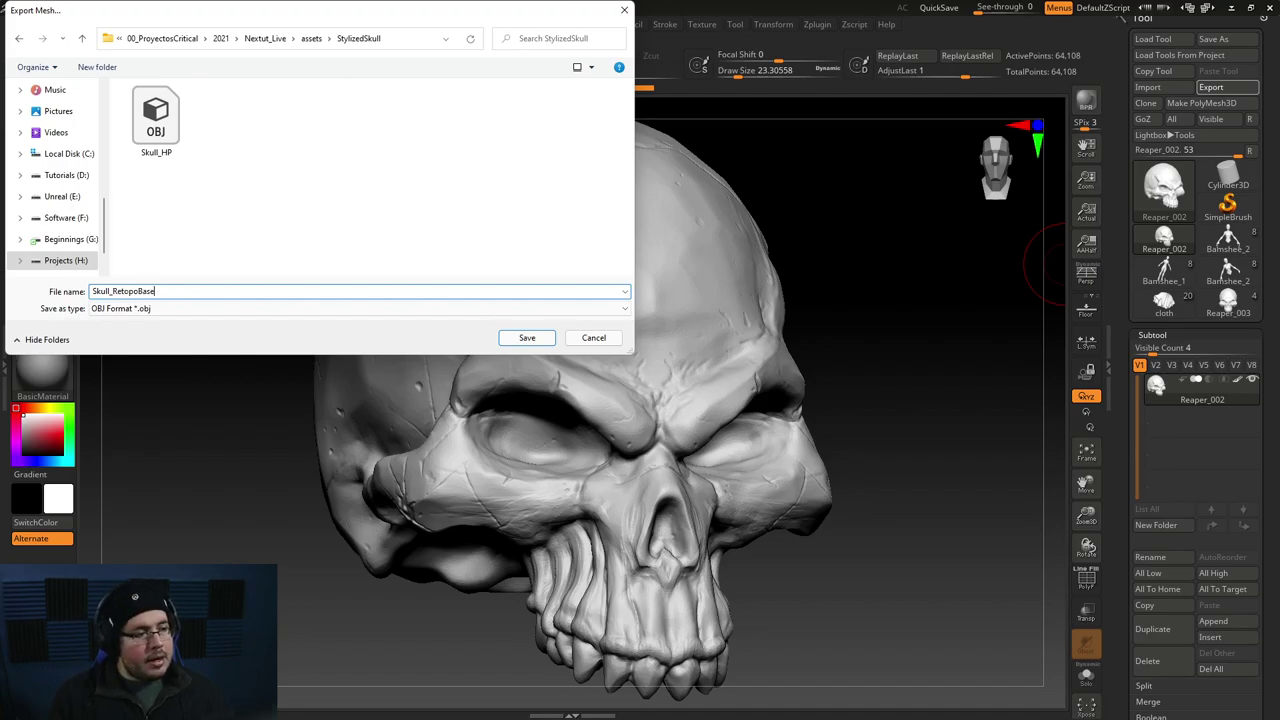
key(Return)
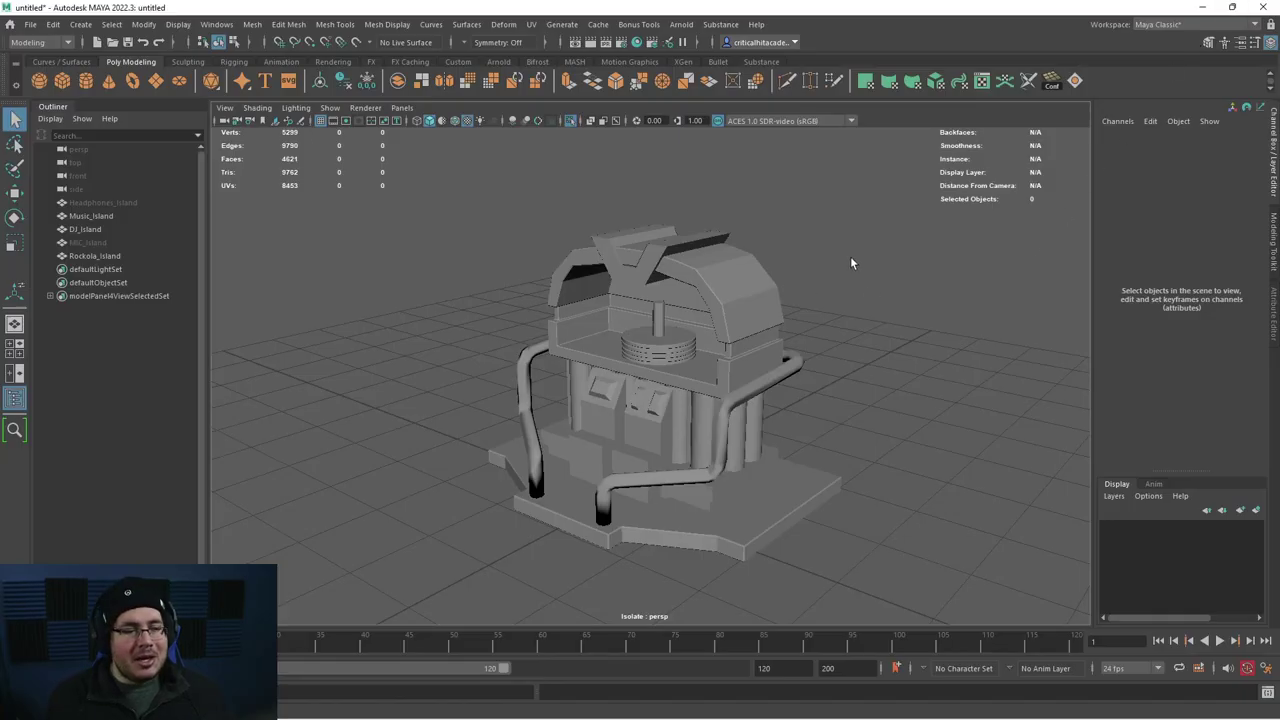
Step: Switch to the empty Maya scene and start importing a file
key(alt+Tab)
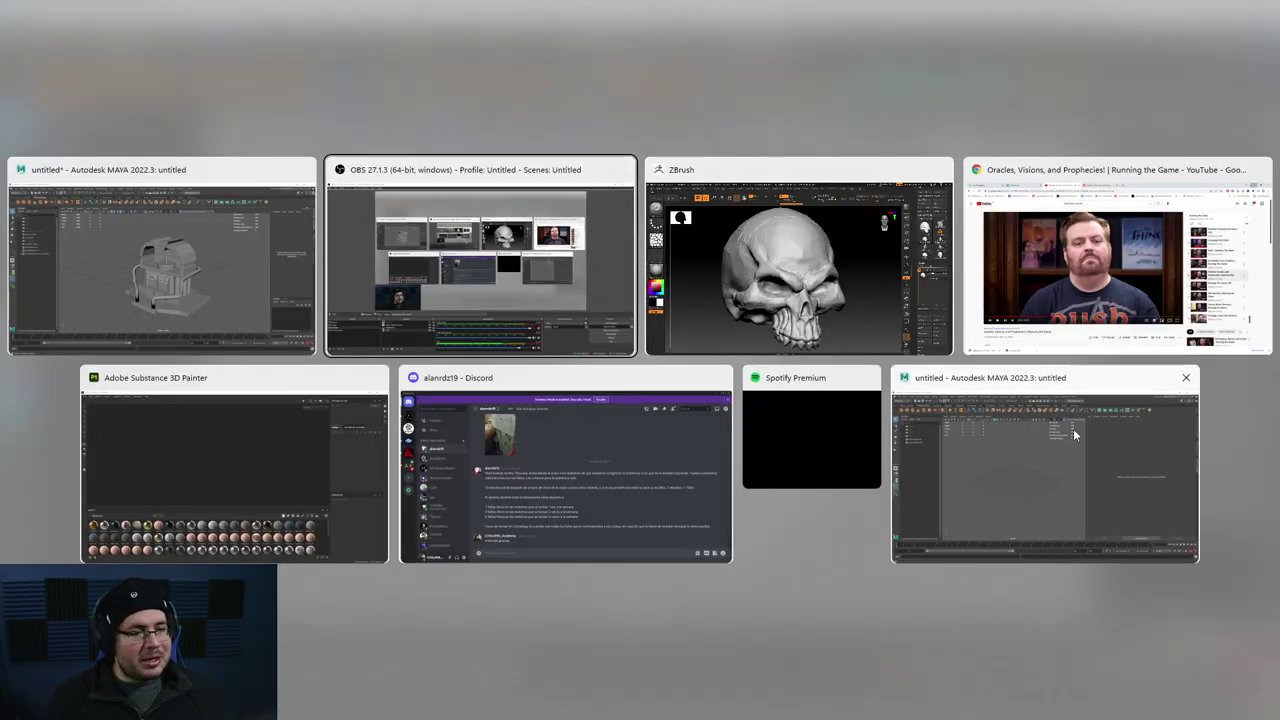
click(1047, 419)
click(1061, 102)
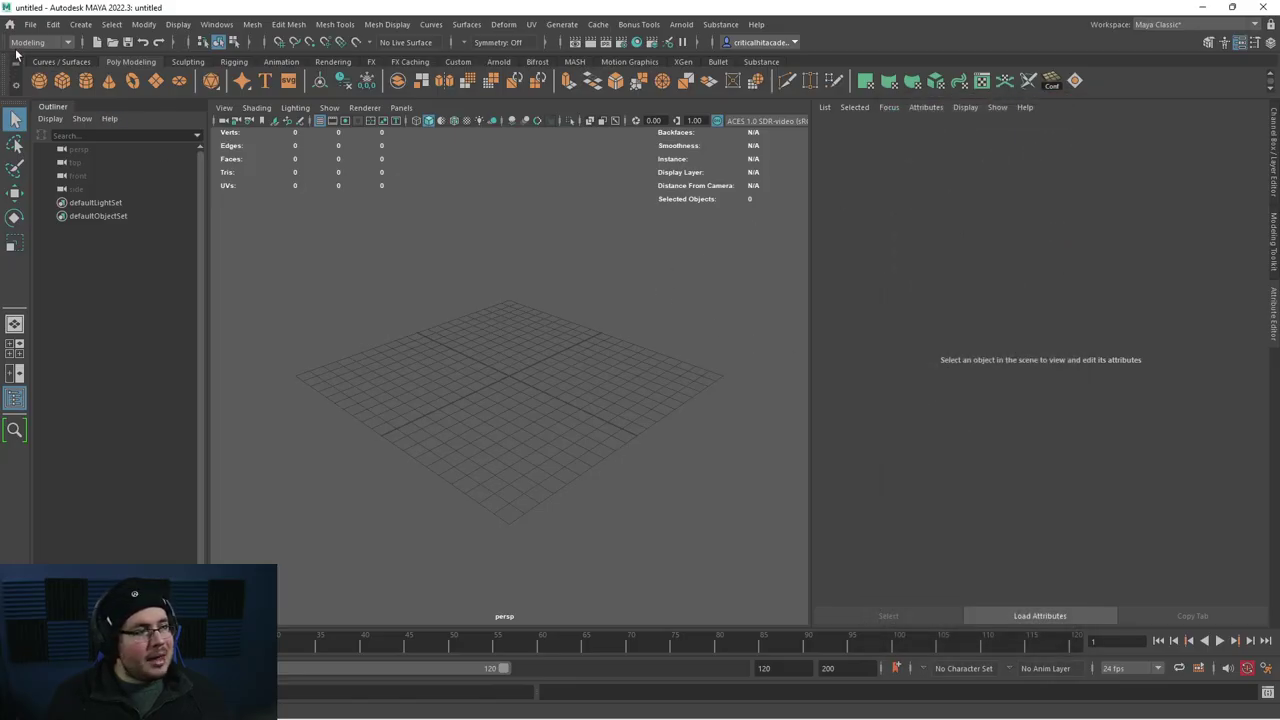
click(30, 24)
click(57, 175)
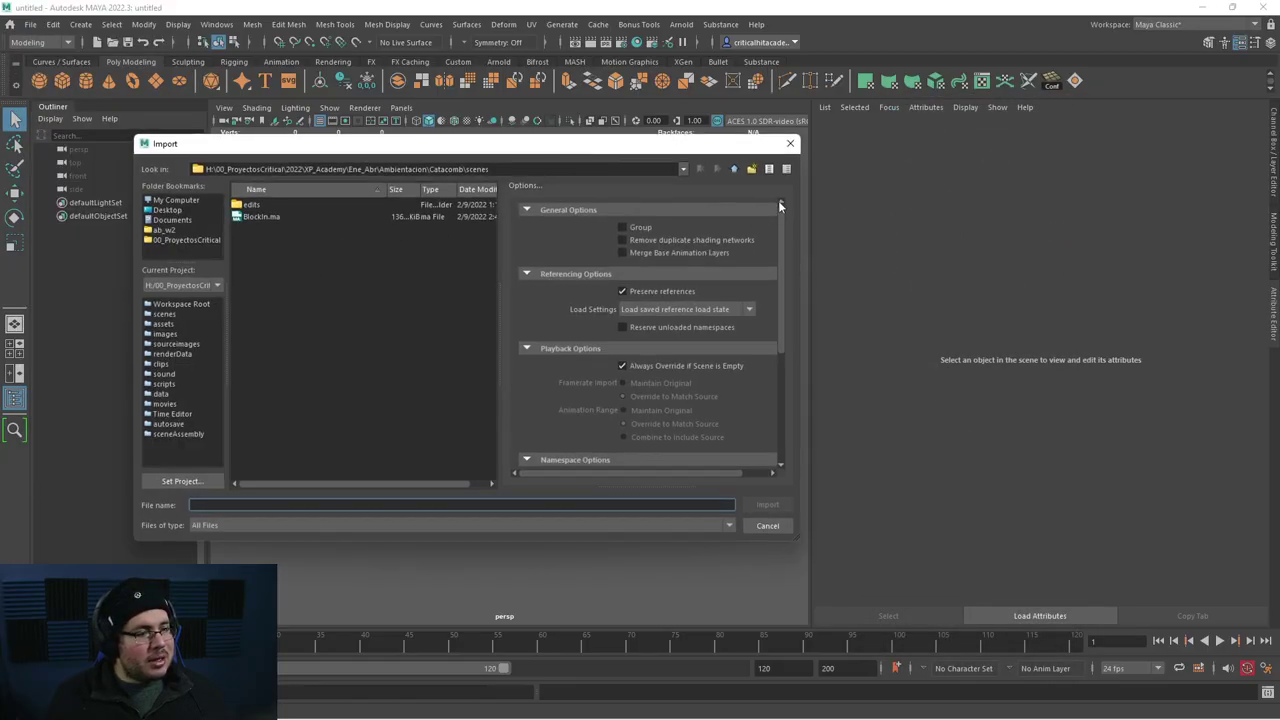
Step: Browse to 00_ProyectosCritical, 2021, Nextut_Live, assets, StylizedSkull and import Skull_RetopoBase.obj
click(731, 170)
click(731, 170)
click(731, 170)
click(731, 170)
click(731, 170)
click(731, 170)
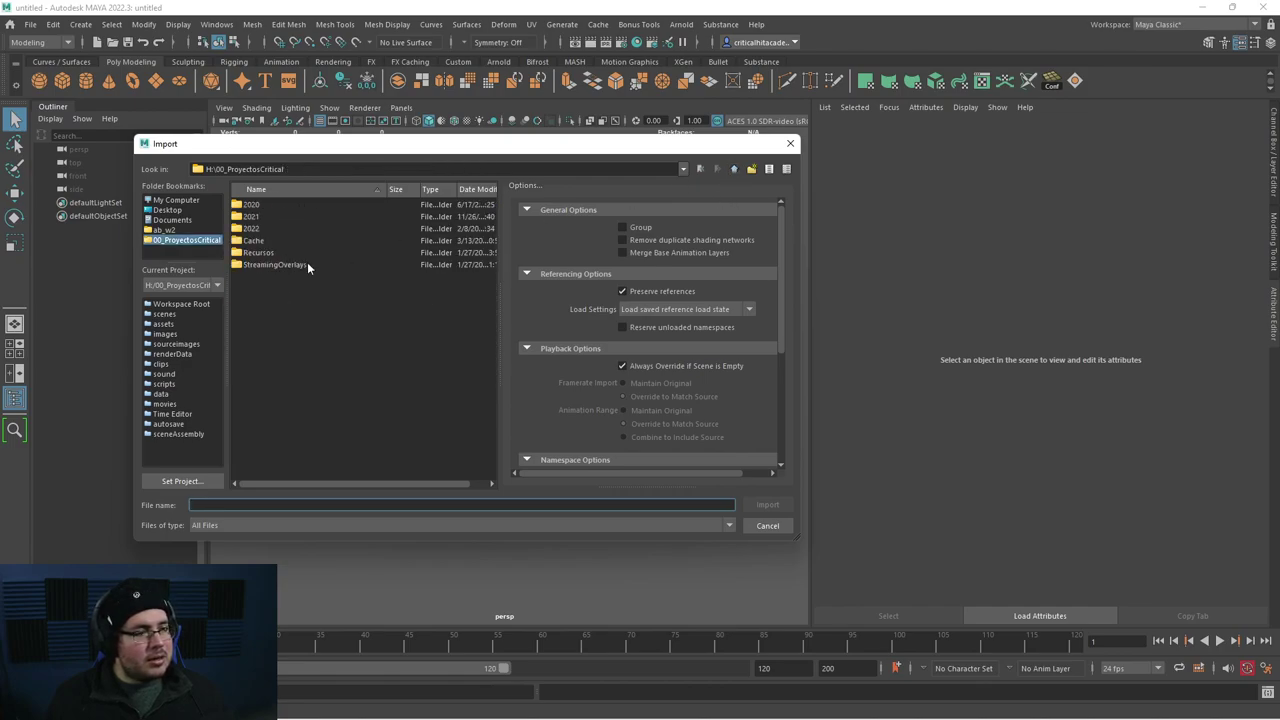
double_click(250, 217)
double_click(262, 420)
double_click(252, 204)
scroll(320, 379, down, 1)
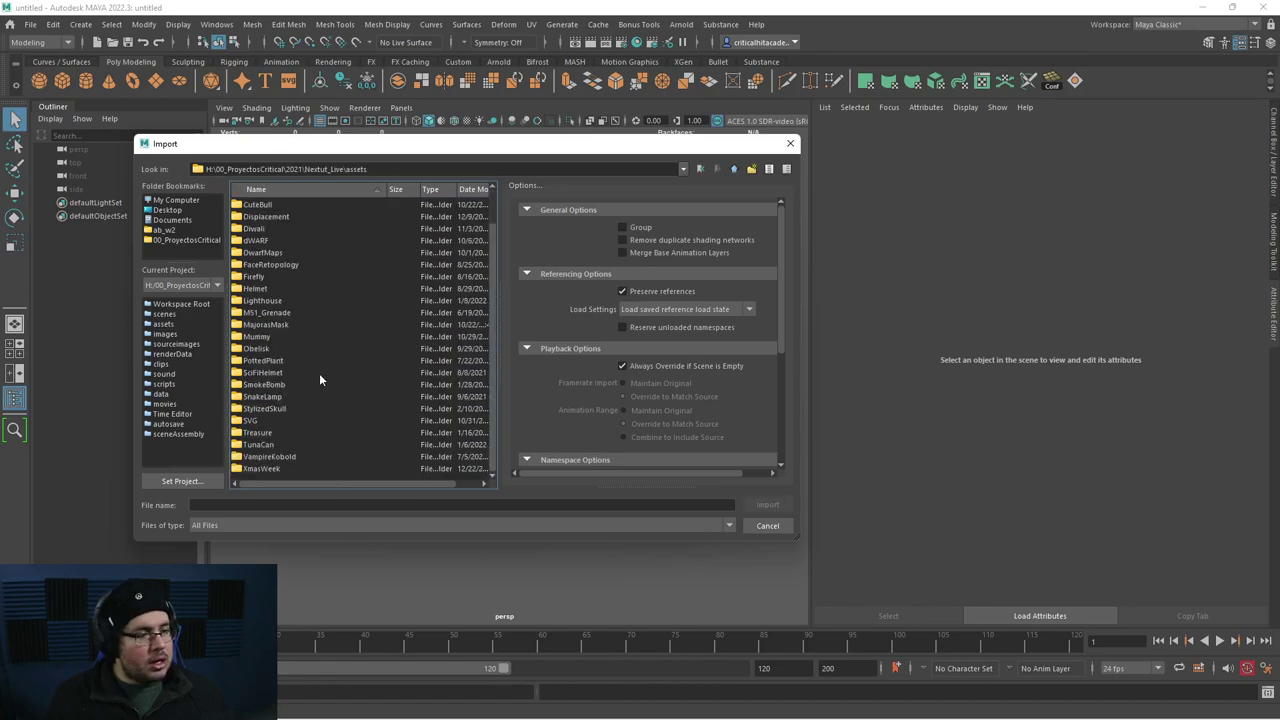
double_click(262, 408)
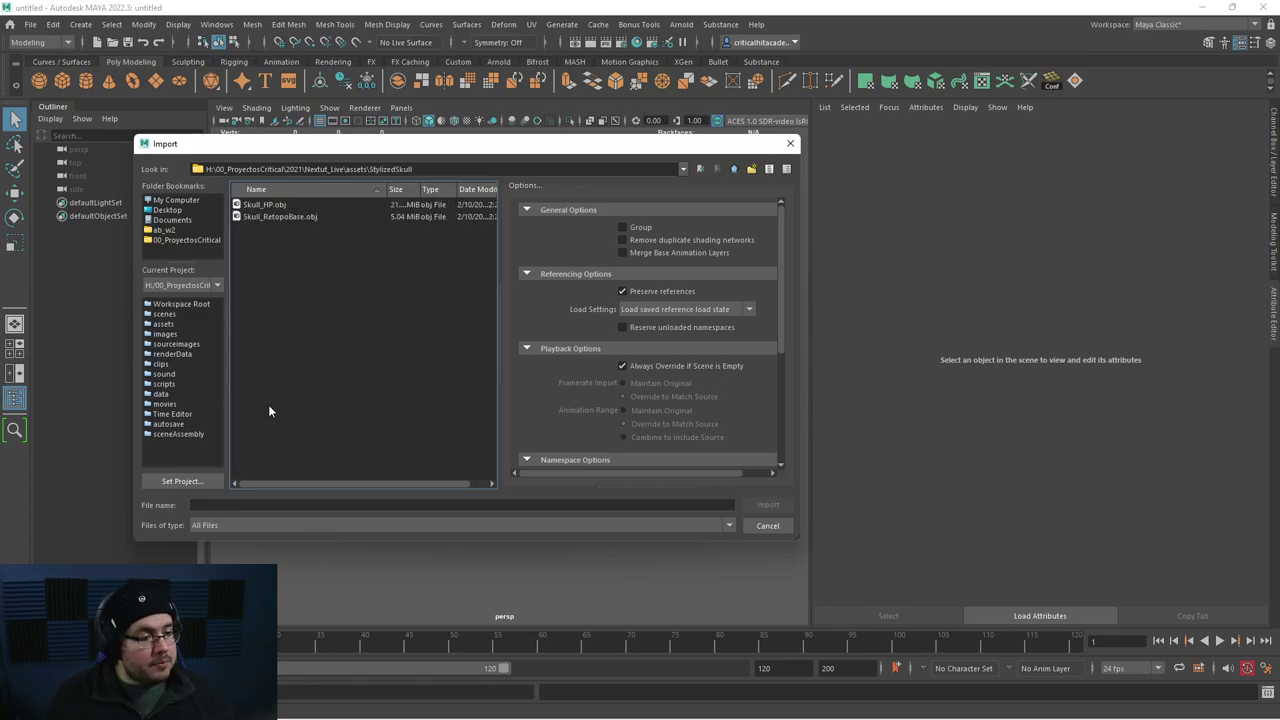
double_click(276, 217)
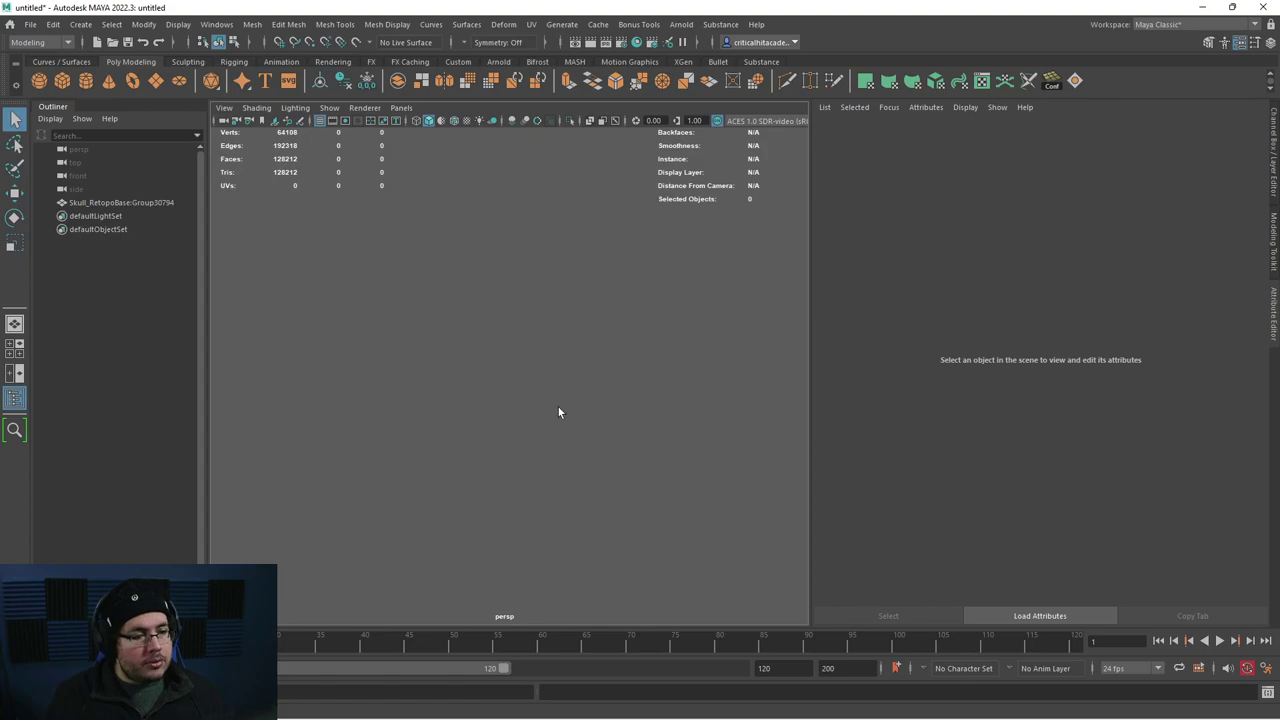
Step: Select the imported Skull_RetopoBase mesh and frame it in the perspective view
click(121, 202)
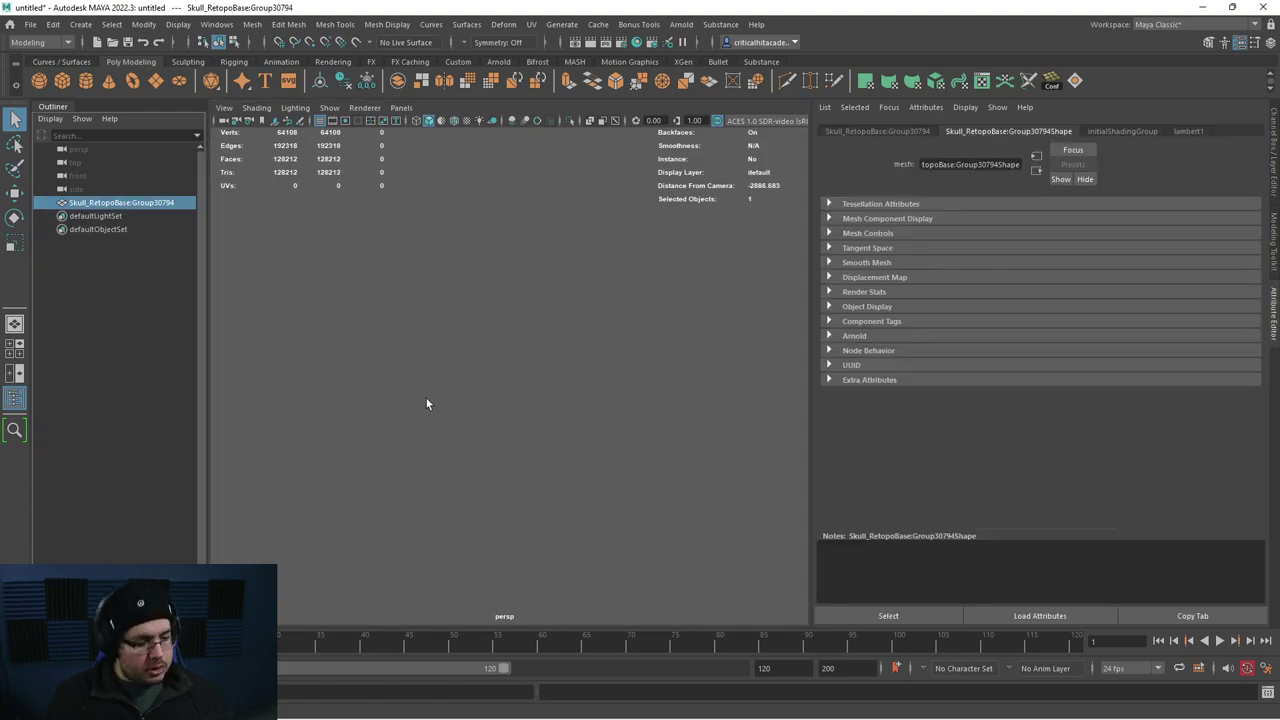
key(f)
scroll(629, 463, down, 5)
scroll(660, 480, up, 3)
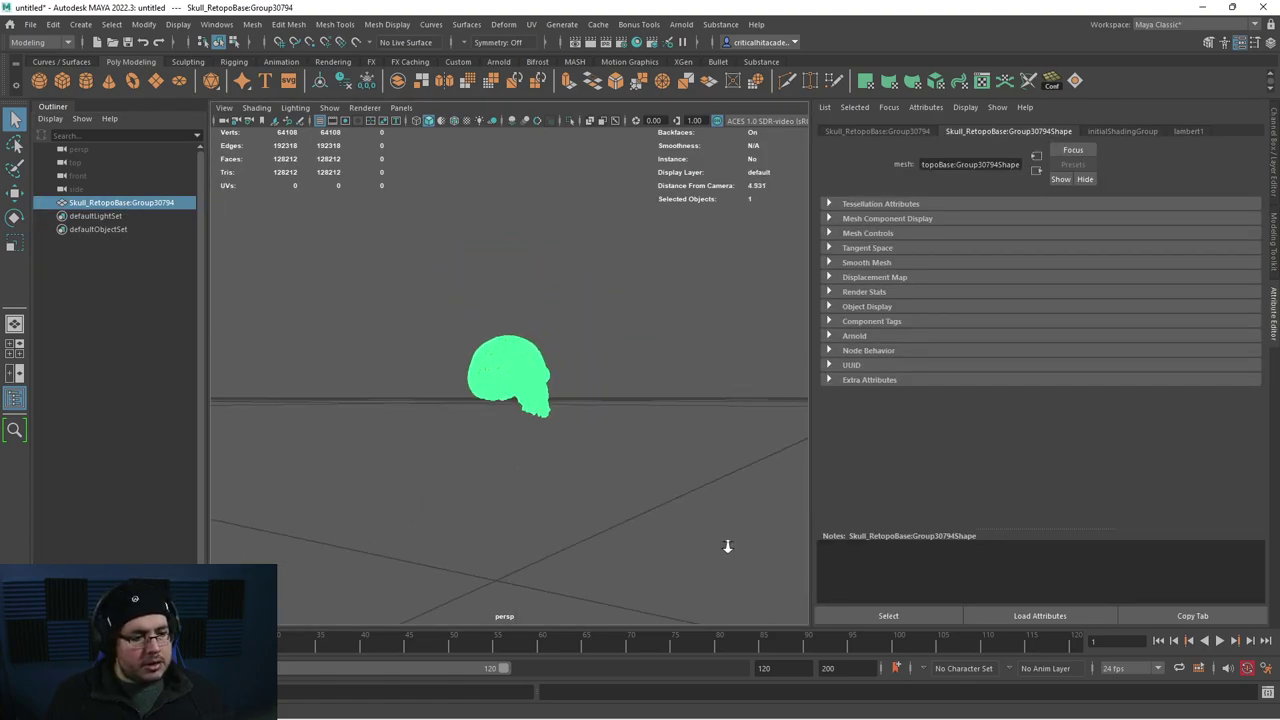
Step: Set the grid's length and width to 12 units with grid lines every 5 units and apply
click(252, 24)
mouse_move(320, 61)
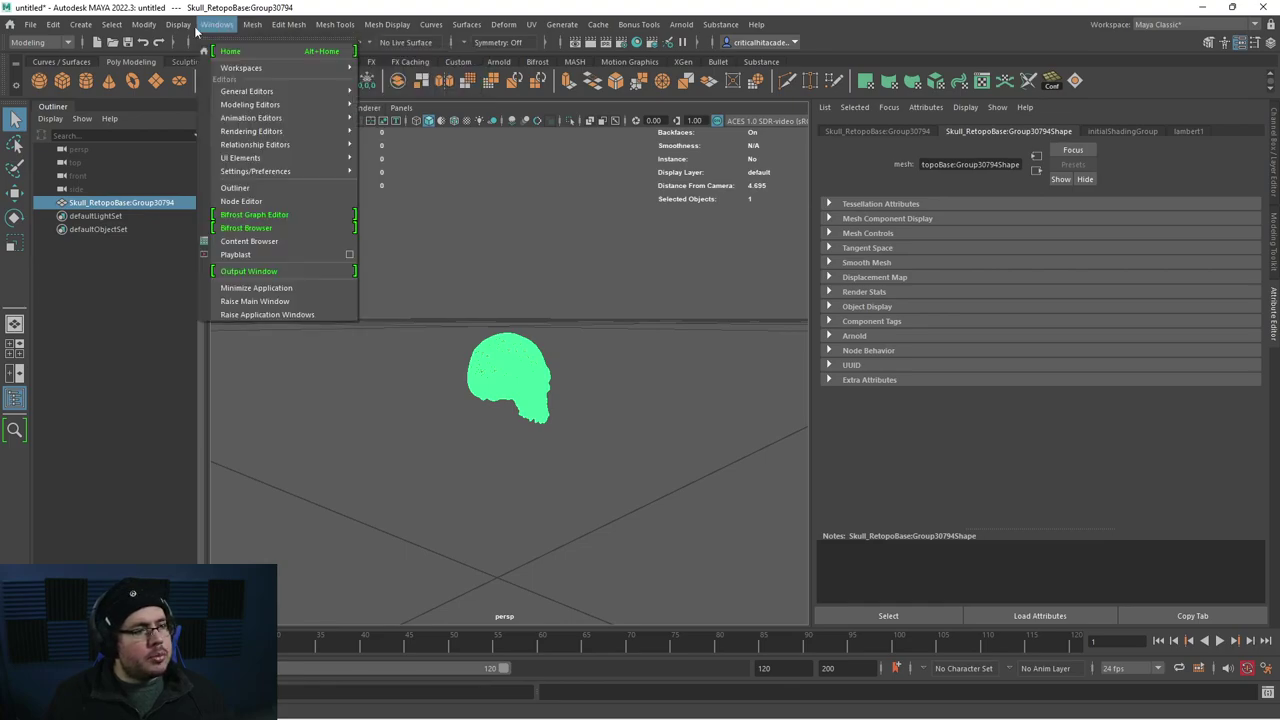
click(410, 62)
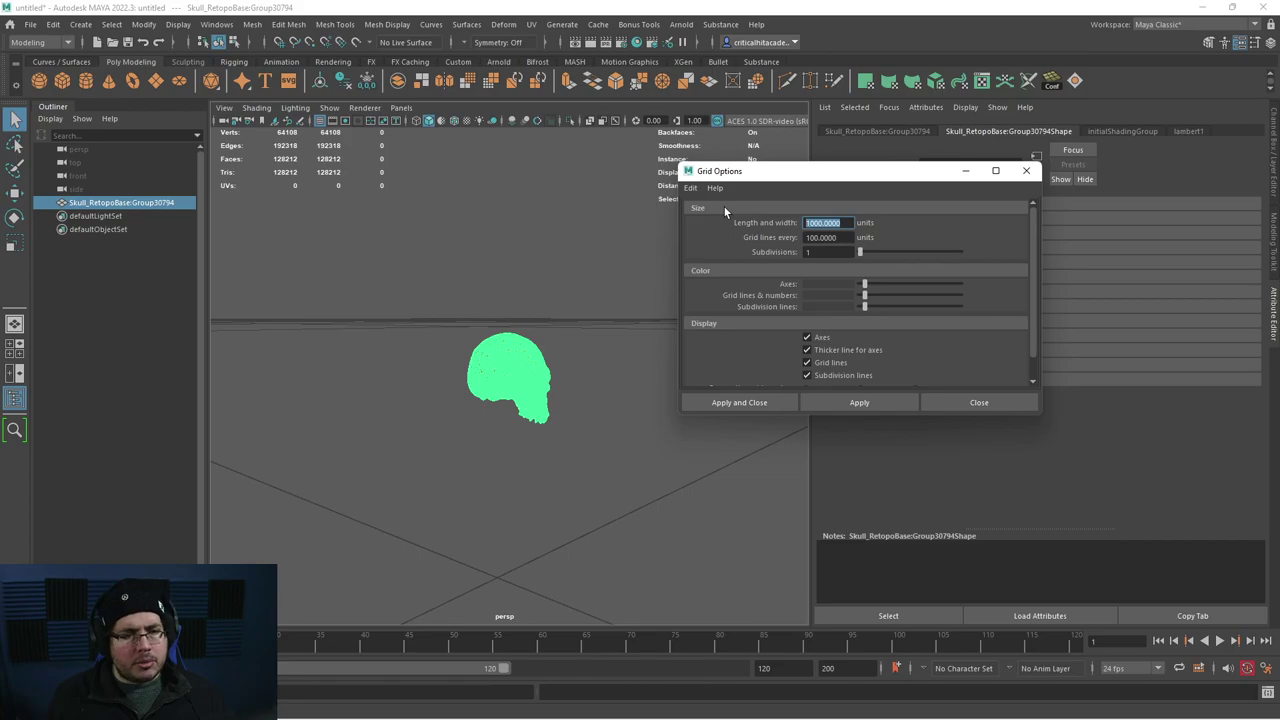
text(12)
key(Tab)
text(5)
key(Return)
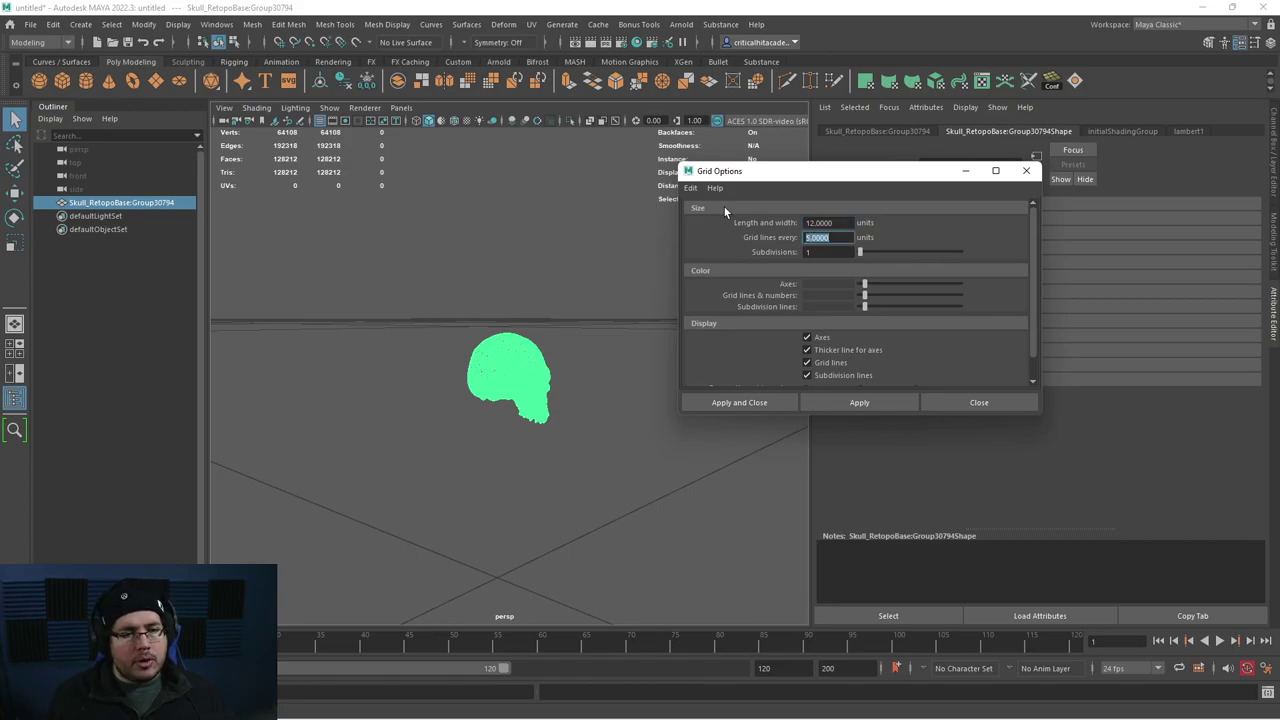
click(829, 402)
Step: Reset the grid options to their defaults, apply them and close the grid options
scroll(462, 466, down, 5)
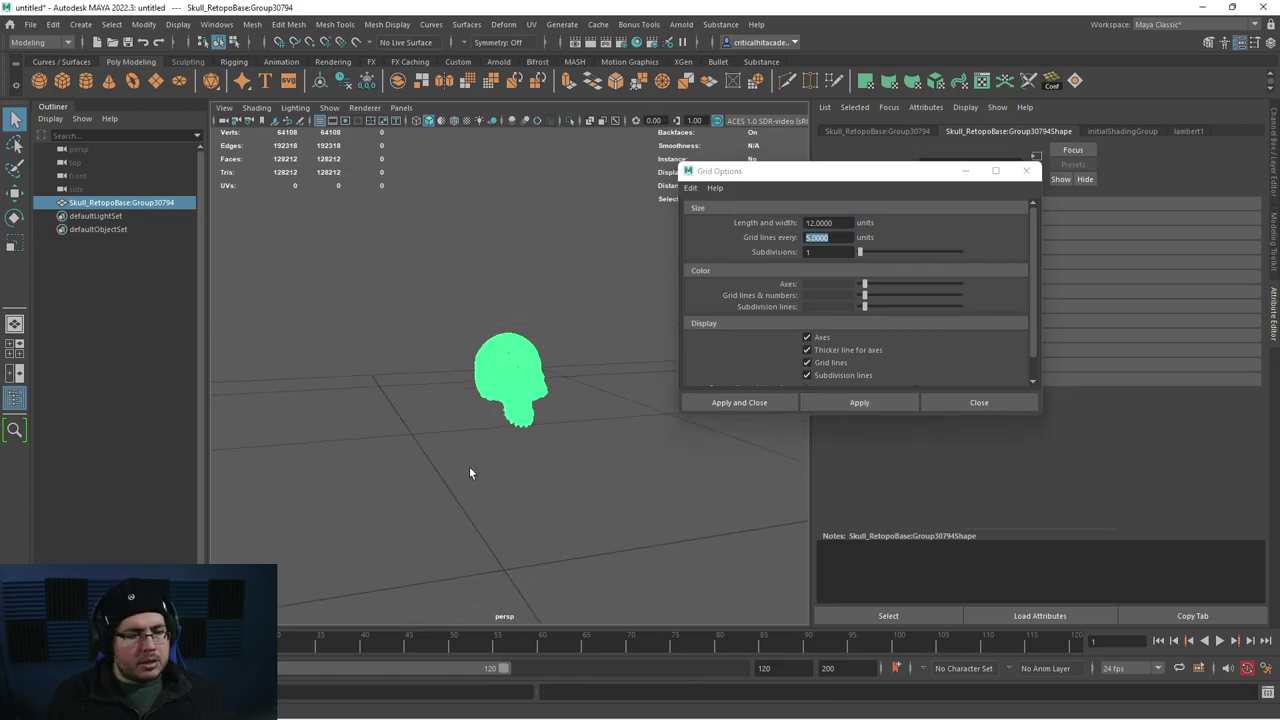
click(699, 192)
click(708, 206)
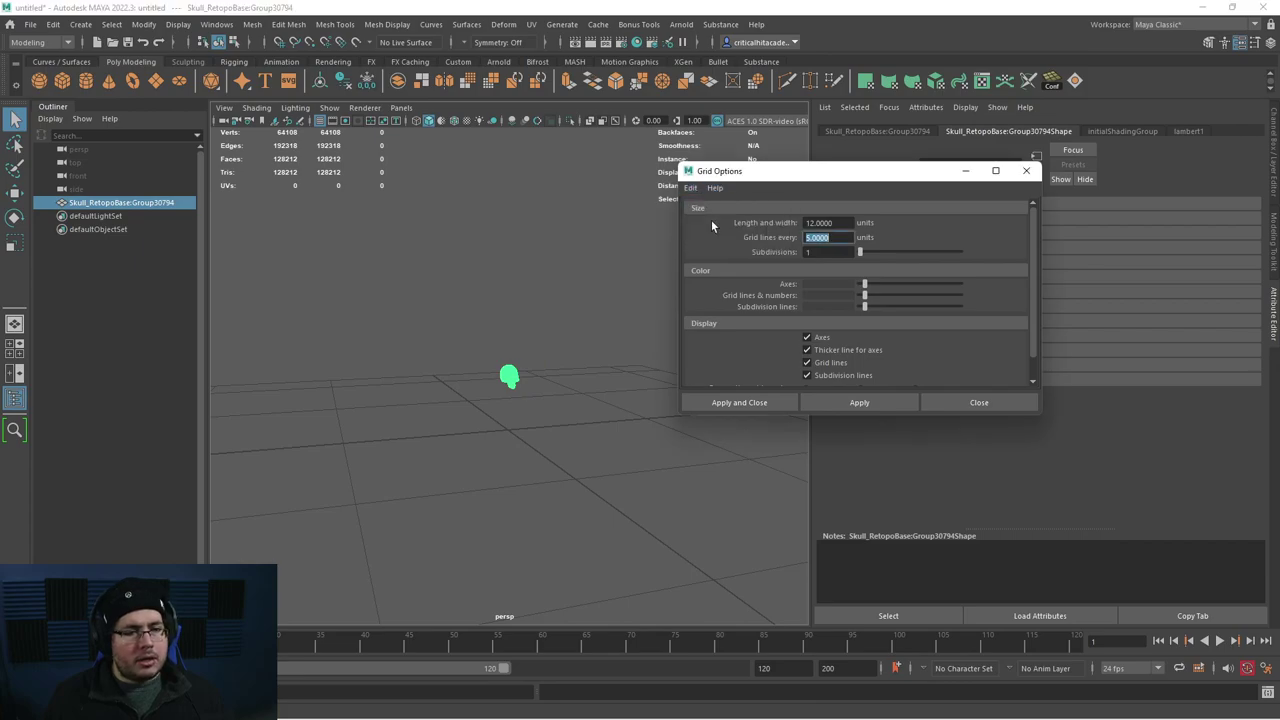
click(690, 188)
click(714, 222)
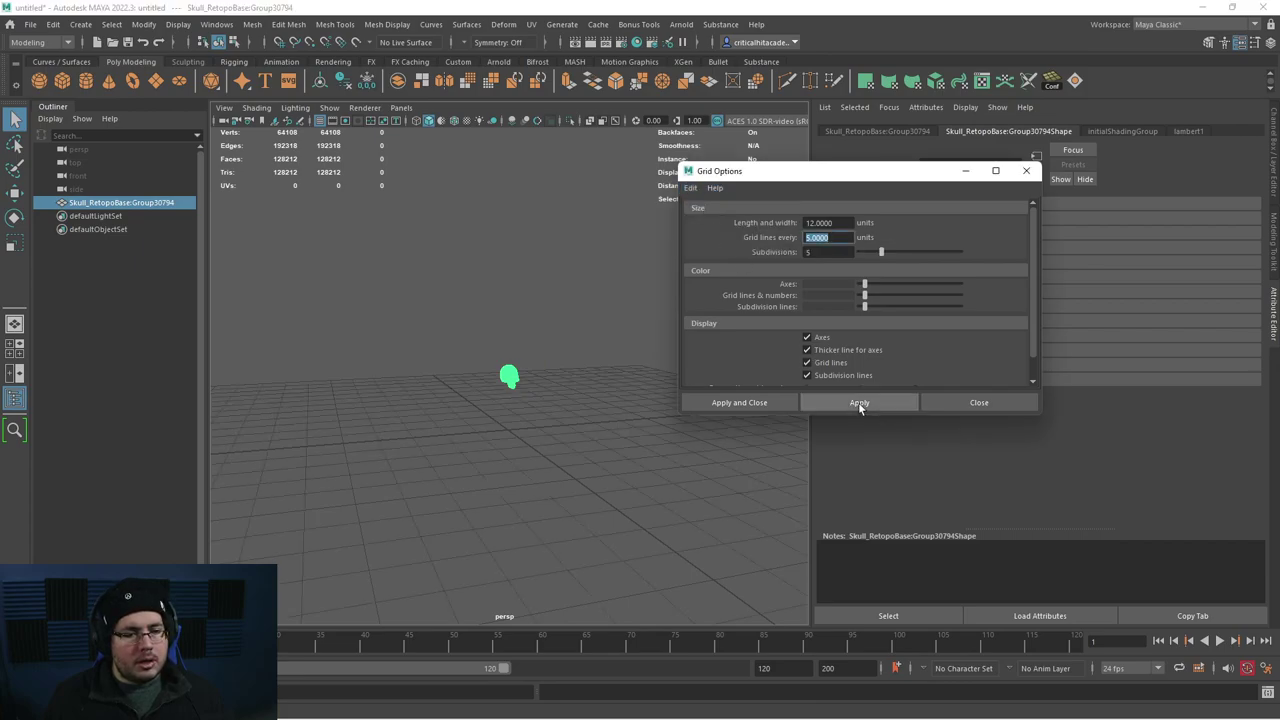
click(860, 403)
click(1026, 171)
click(585, 416)
scroll(526, 399, up, 3)
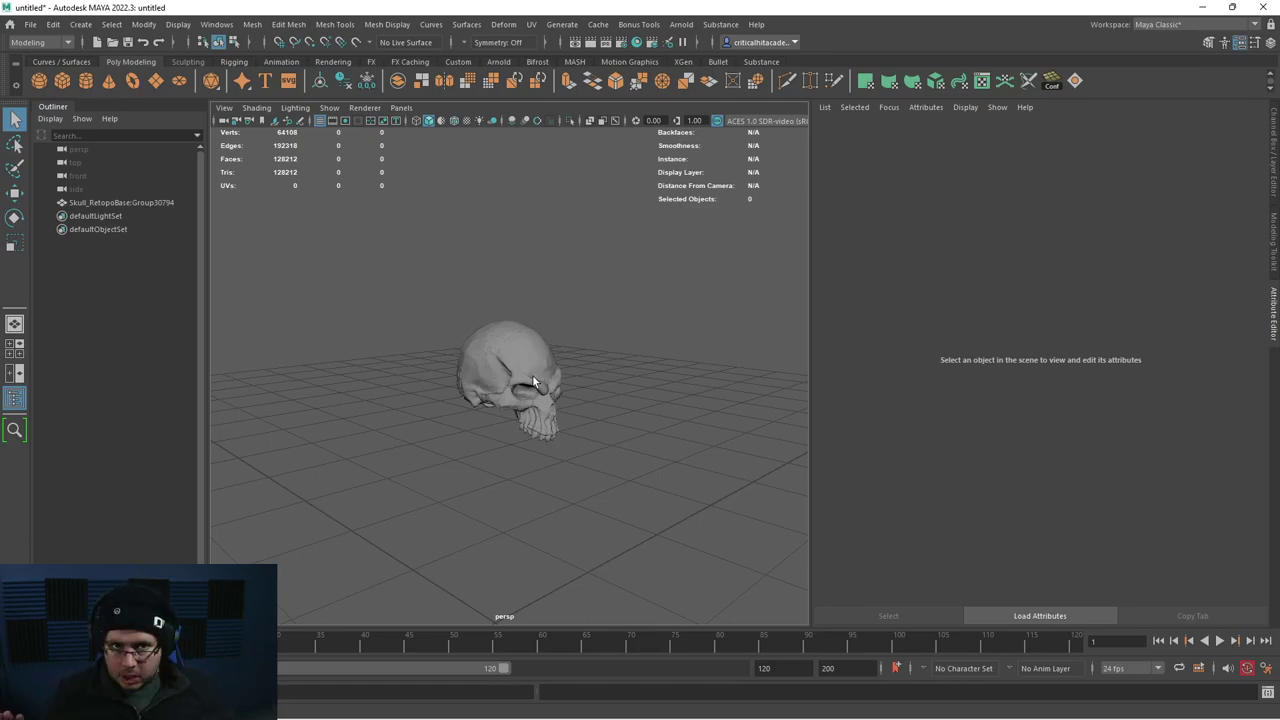
Step: Examine the skull's size and position relative to the grid from several angles and distances
key(f)
click(555, 350)
scroll(563, 355, down, 6)
key(f)
alt+drag(534, 394, 562, 387)
scroll(558, 388, down, 5)
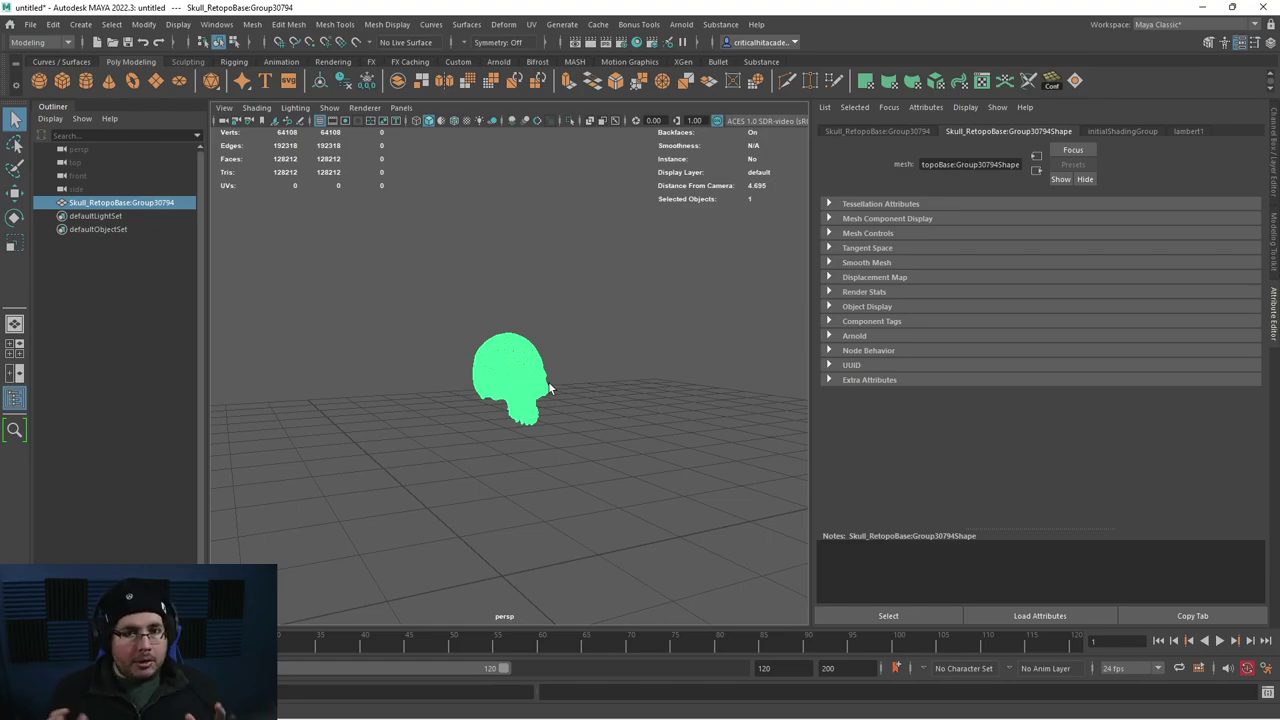
click(573, 421)
alt+drag(573, 421, 540, 418)
scroll(540, 418, up, 10)
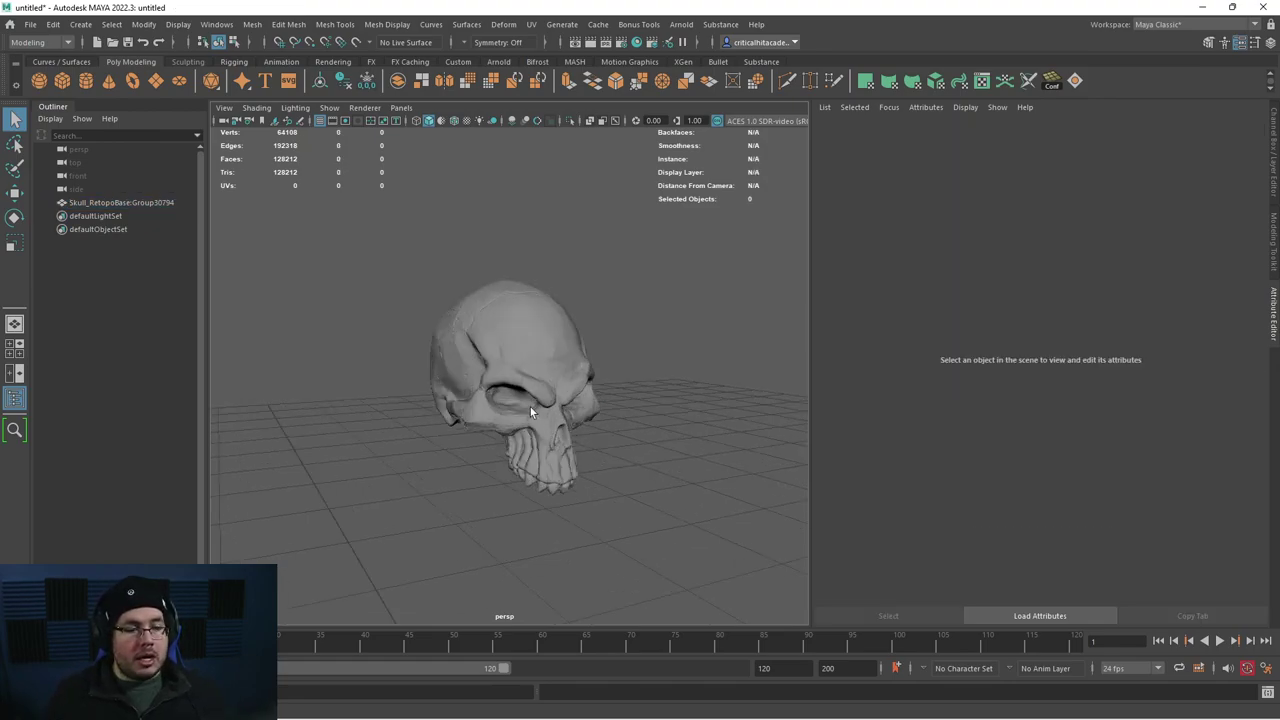
click(551, 336)
scroll(551, 336, down, 7)
alt+drag(551, 336, 496, 423)
scroll(496, 423, up, 2)
alt+right_drag(495, 423, 503, 424)
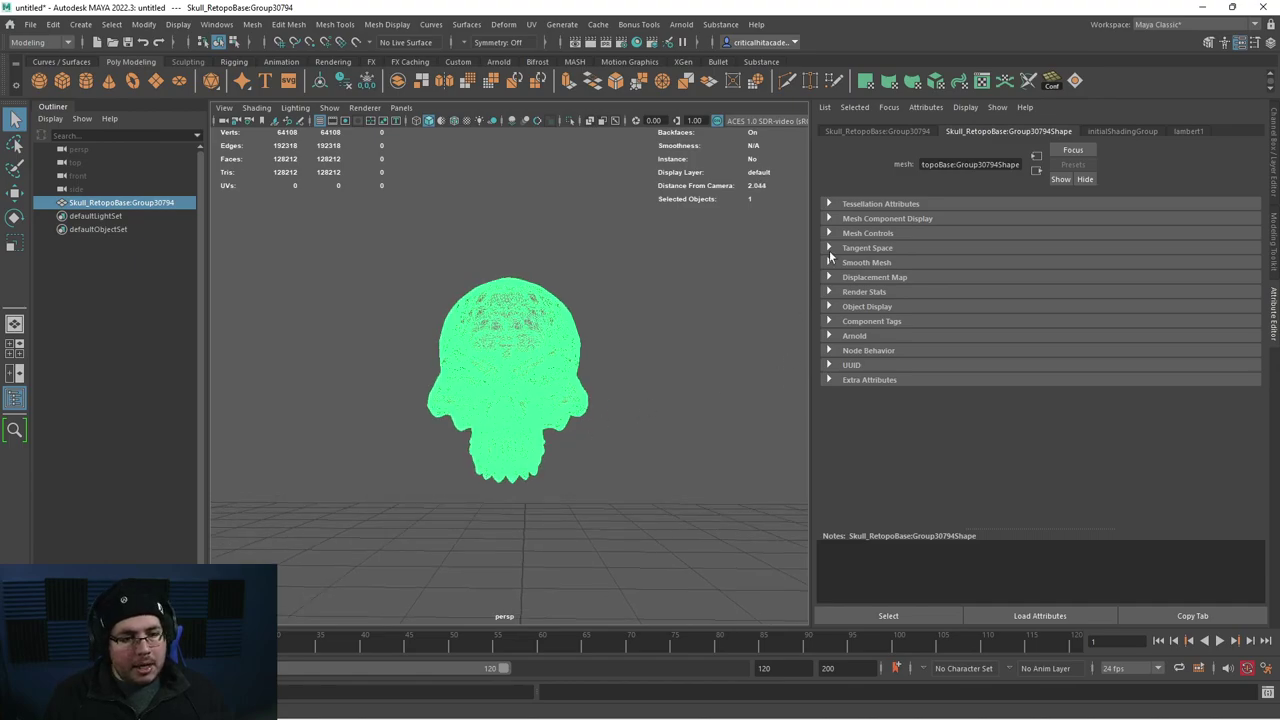
Step: Show the Channel Box and examine the selected skull's wireframe density from the front and above
click(1272, 166)
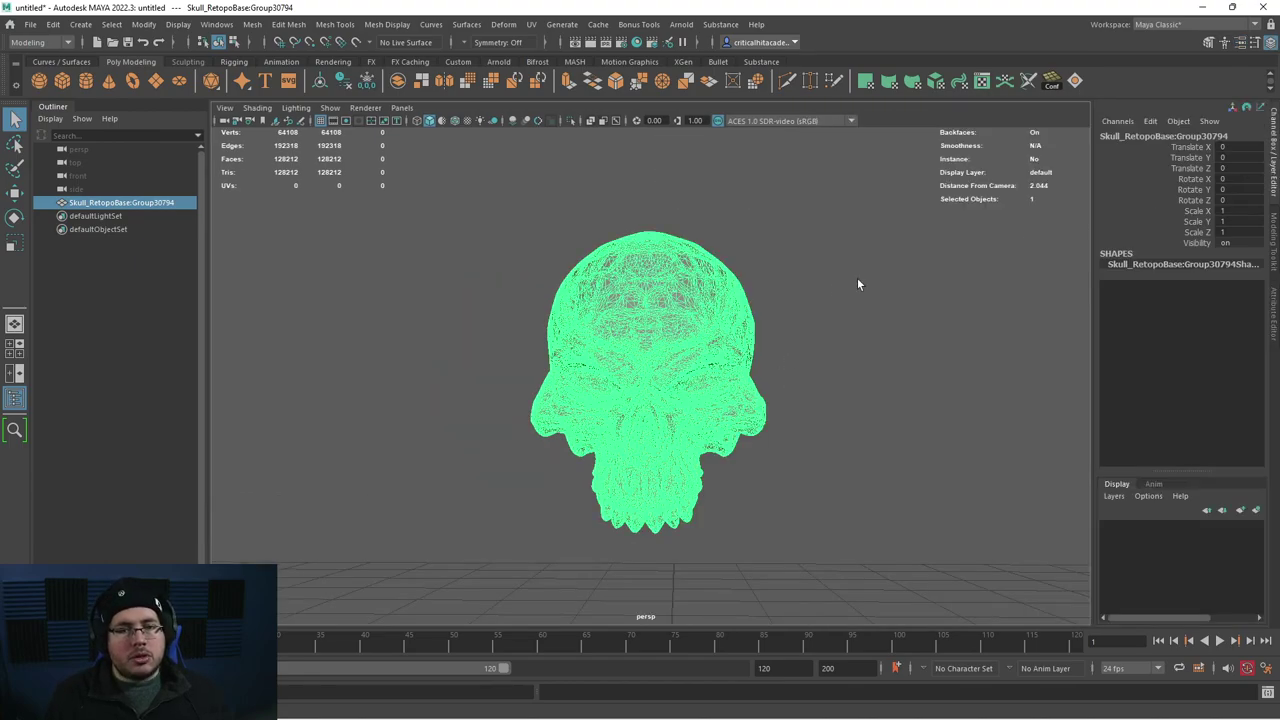
alt+drag(804, 341, 788, 362)
alt+right_drag(788, 362, 820, 376)
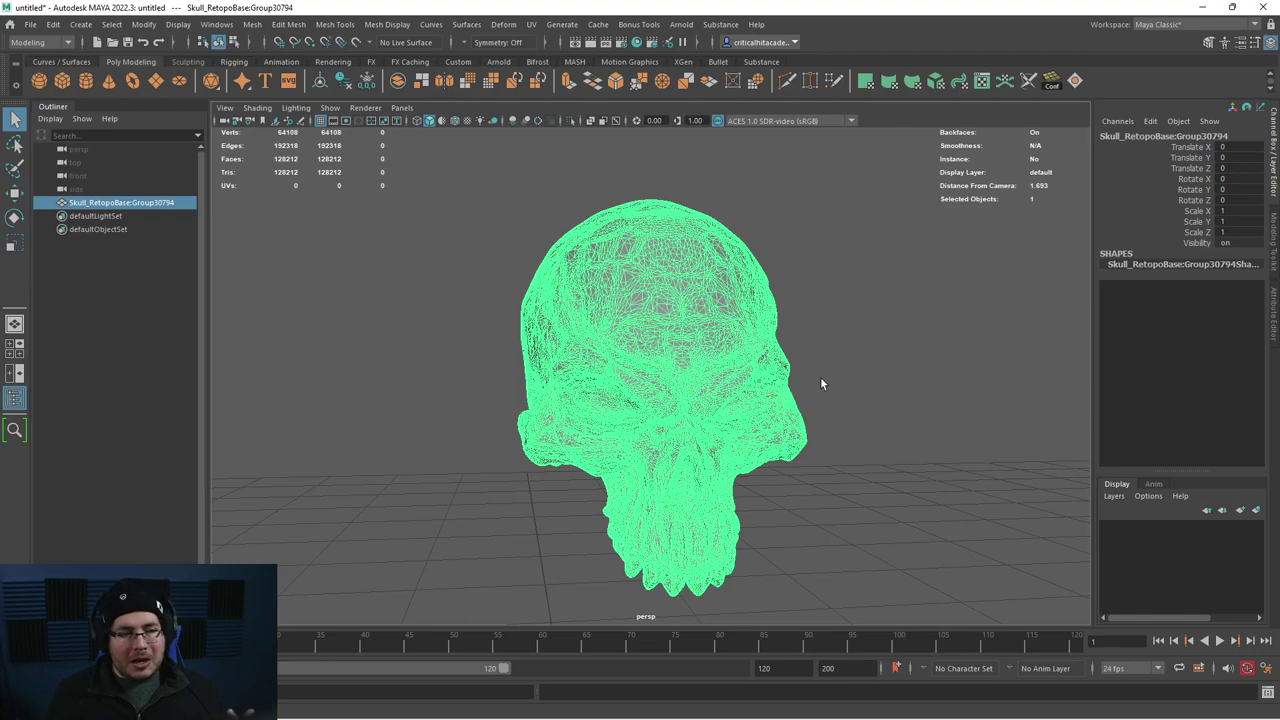
mouse_move(820, 376)
alt+right_down()
mouse_move(900, 390)
mouse_move(840, 376)
alt+right_up()
alt+drag(606, 336, 718, 396)
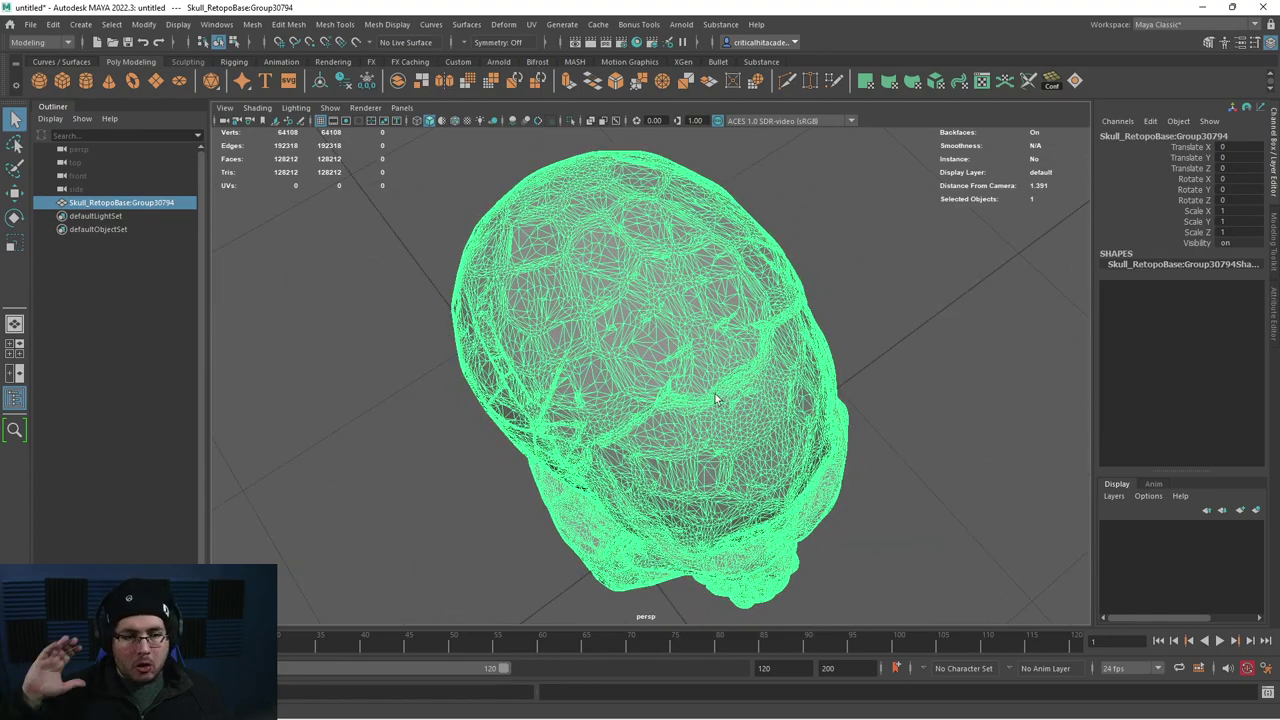
alt+drag(716, 400, 820, 381)
Step: Make the selected Skull_RetopoBase mesh the live surface
click(871, 333)
key(ctrl+z)
alt+drag(864, 343, 911, 357)
alt+middle_drag(869, 354, 838, 298)
mouse_move(838, 298)
alt+right_down()
mouse_move(736, 262)
mouse_move(845, 335)
alt+right_up()
click(846, 335)
click(769, 225)
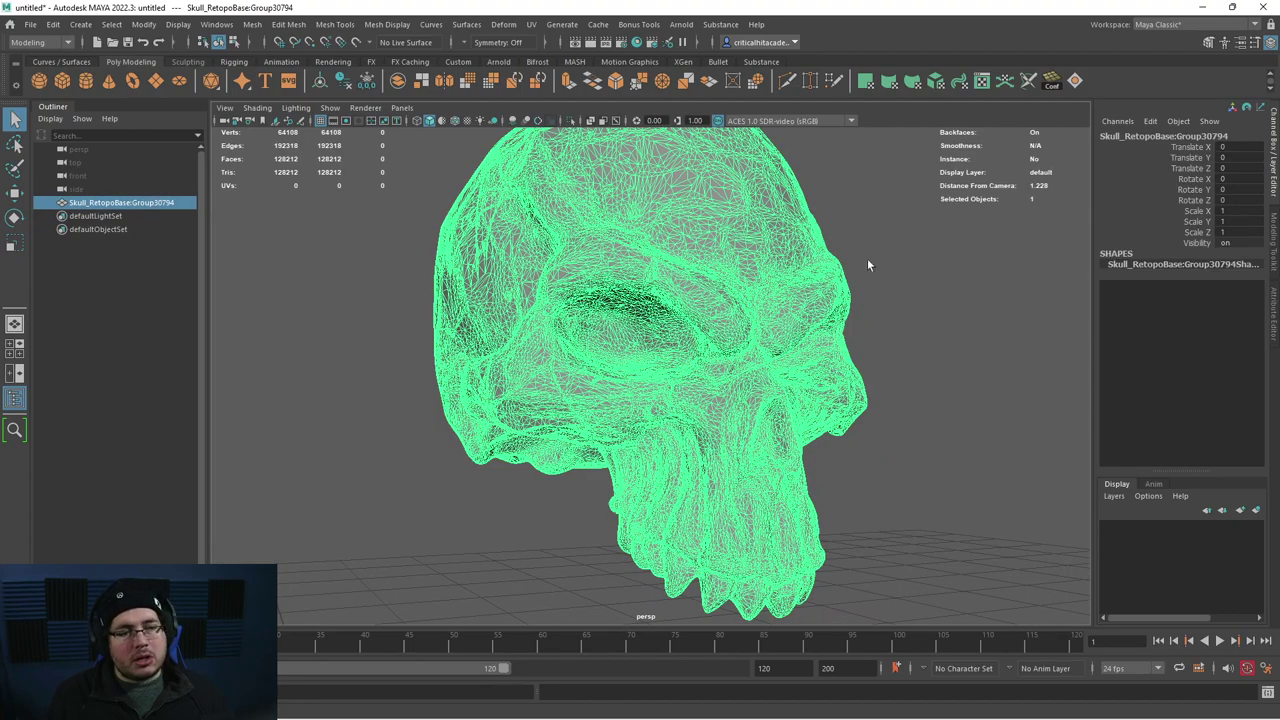
click(355, 42)
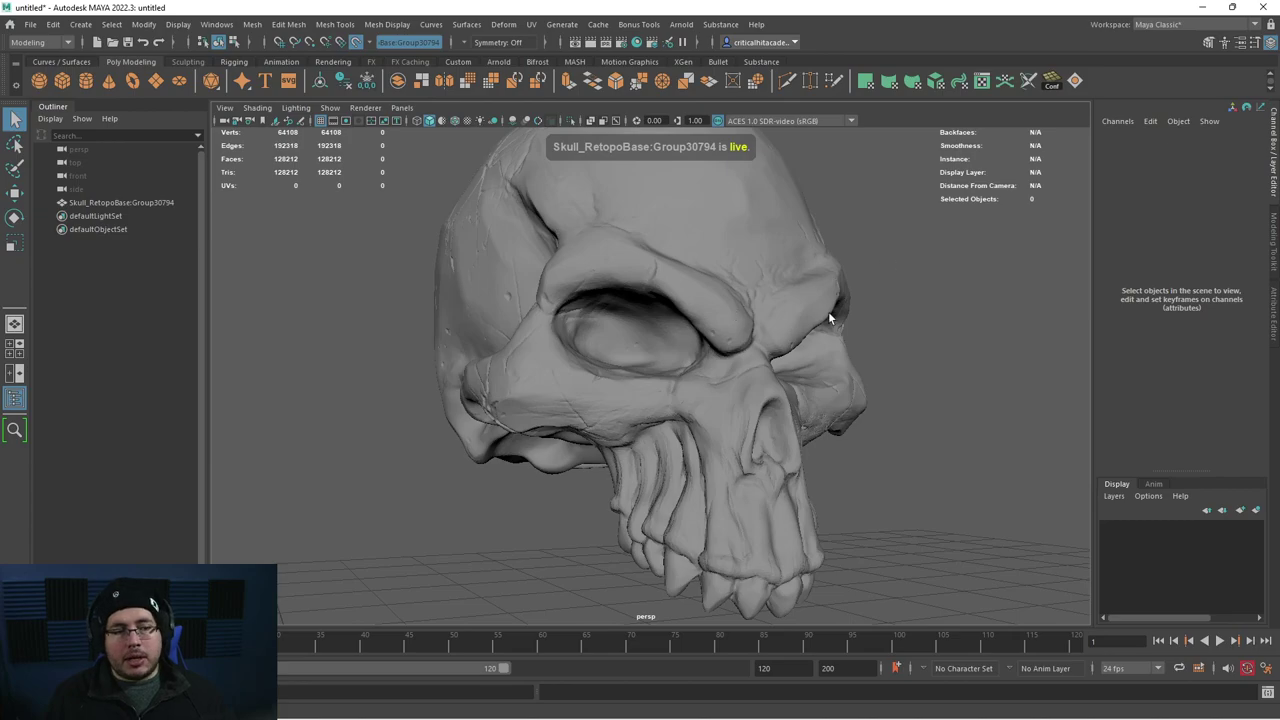
Step: Start Quad Draw on the live skull and fill two stacked quads on the forehead's centre line above the brow
alt+drag(828, 318, 774, 286)
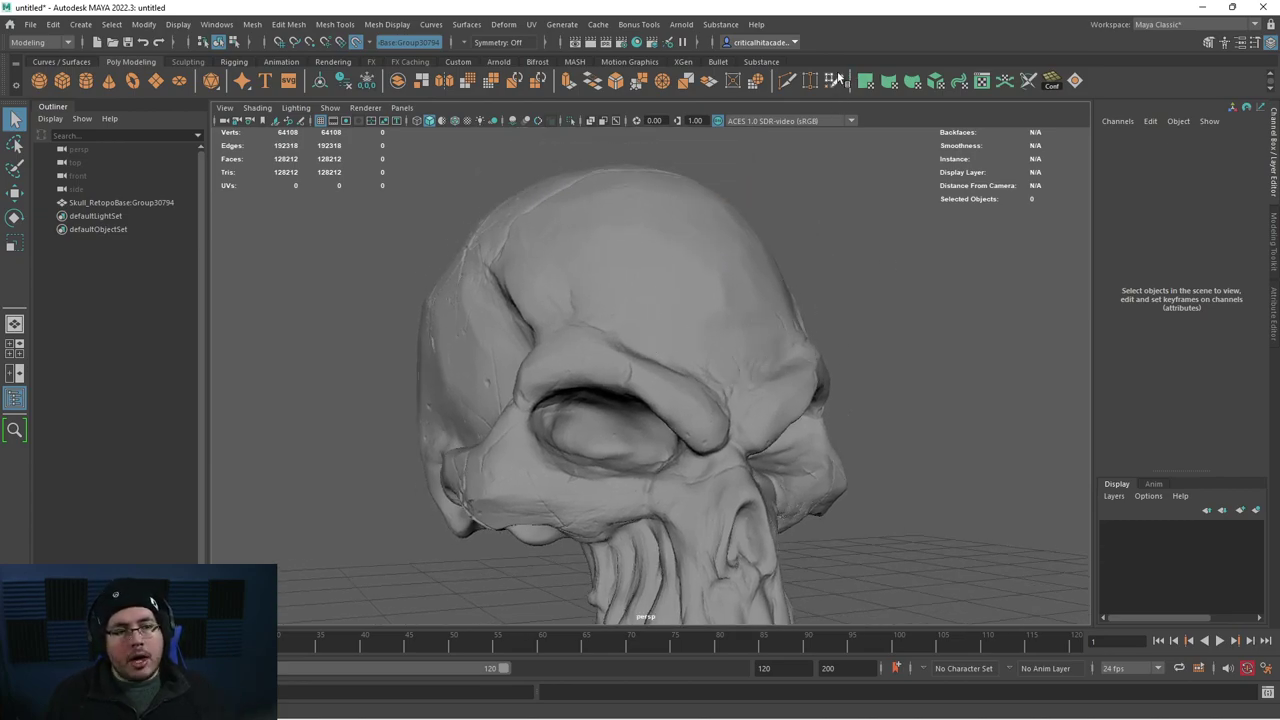
click(836, 80)
alt+drag(880, 294, 791, 294)
alt+middle_drag(688, 297, 743, 297)
scroll(743, 297, up, 2)
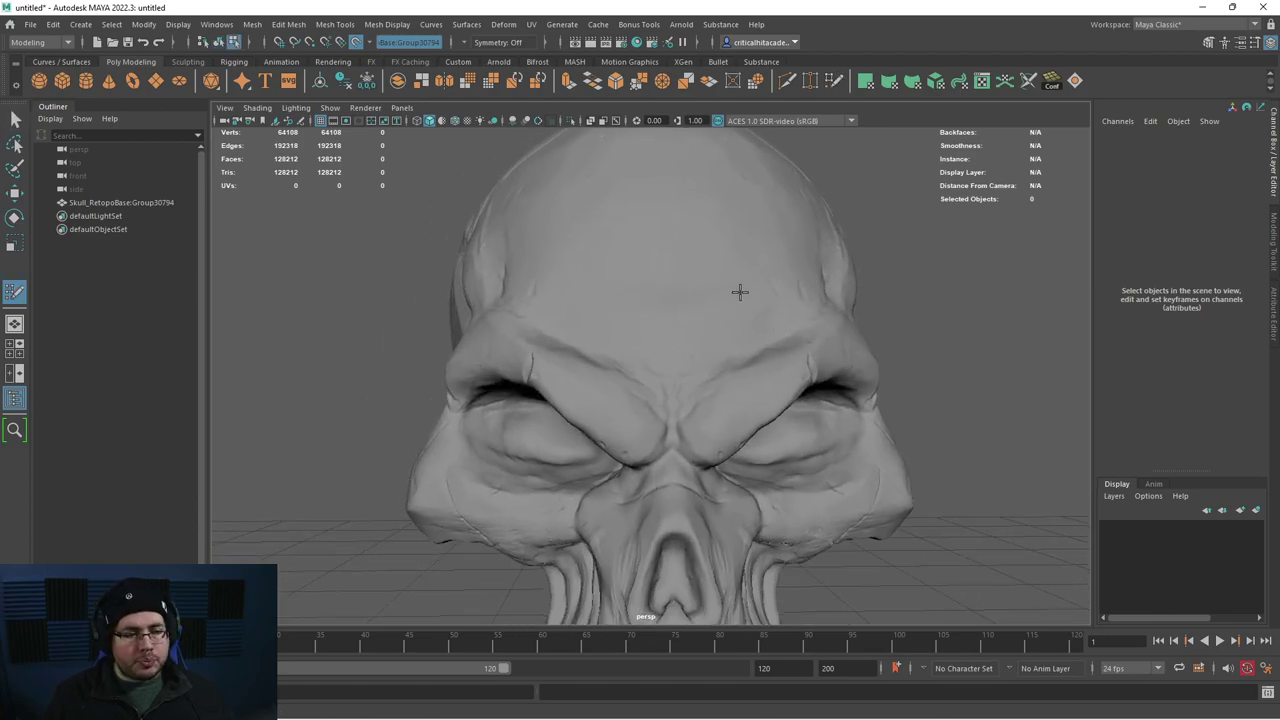
scroll(710, 364, down, 2)
alt+drag(709, 364, 651, 420)
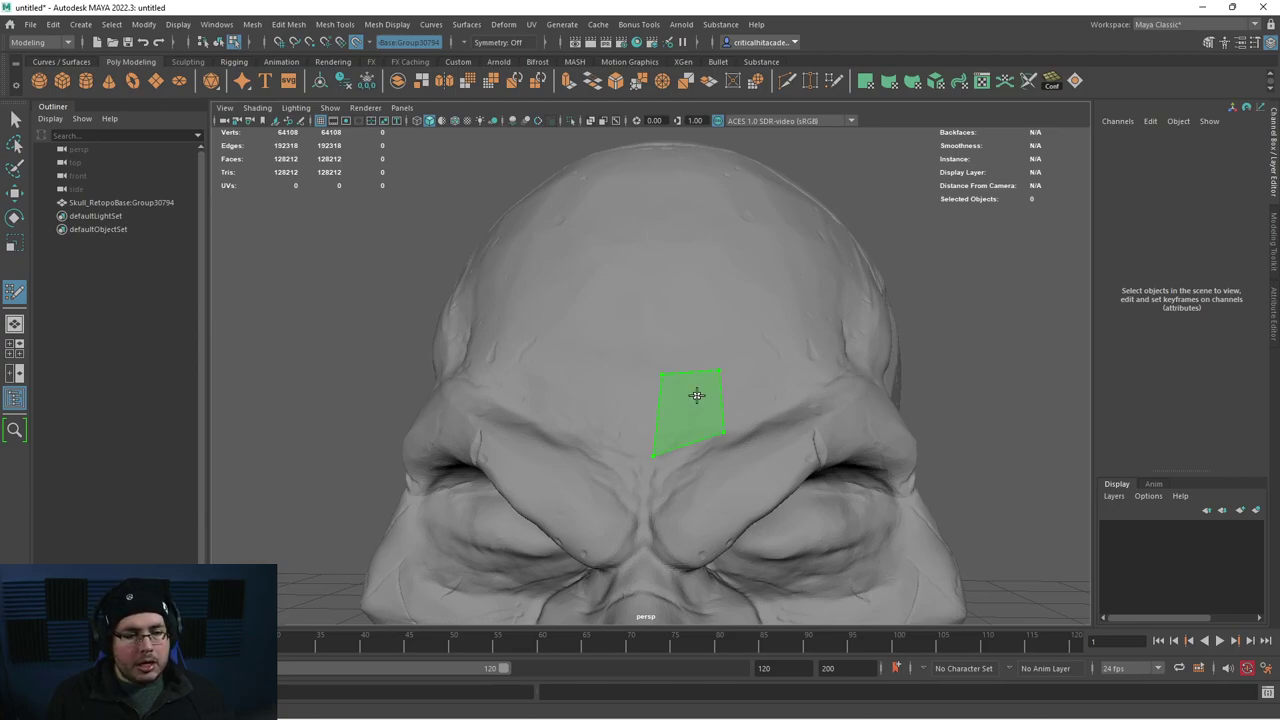
shift+click(697, 395)
shift+click(697, 327)
alt+drag(731, 305, 723, 330)
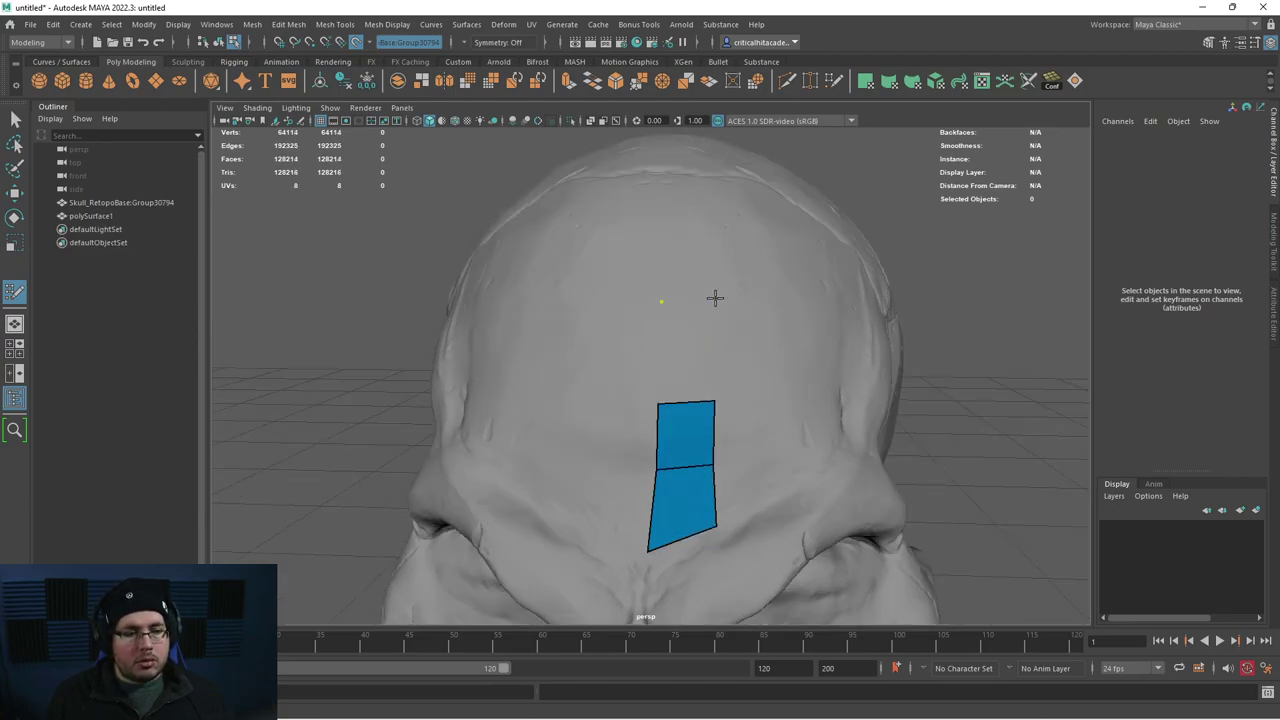
Step: Extend the centre-line strip up the forehead with three more quads
shift+click(700, 349)
shift+click(695, 265)
mouse_move(737, 255)
alt+mouse_down()
mouse_move(748, 274)
mouse_move(668, 280)
alt+mouse_up()
shift+click(706, 309)
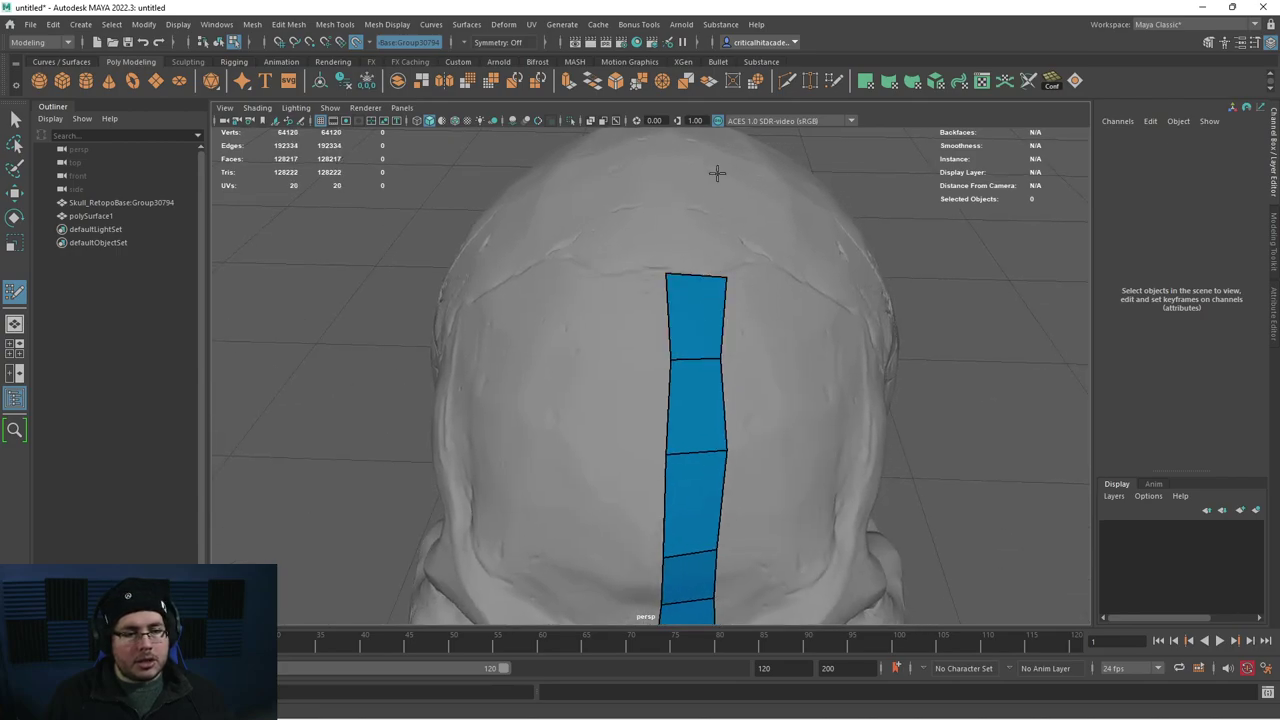
double_click(677, 13)
click(1203, 8)
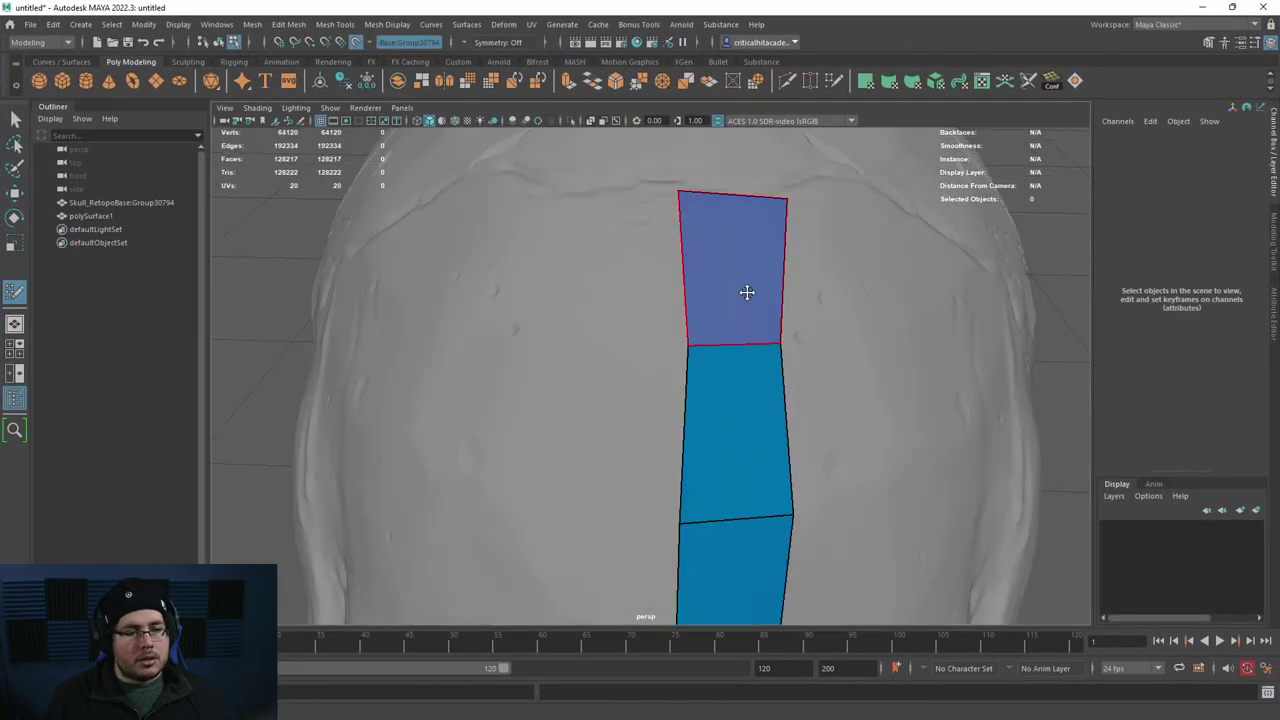
Step: Continue the strip over the top of the skull with three more quads
scroll(747, 292, down, 3)
alt+drag(747, 292, 714, 384)
shift+click(686, 363)
shift+click(665, 330)
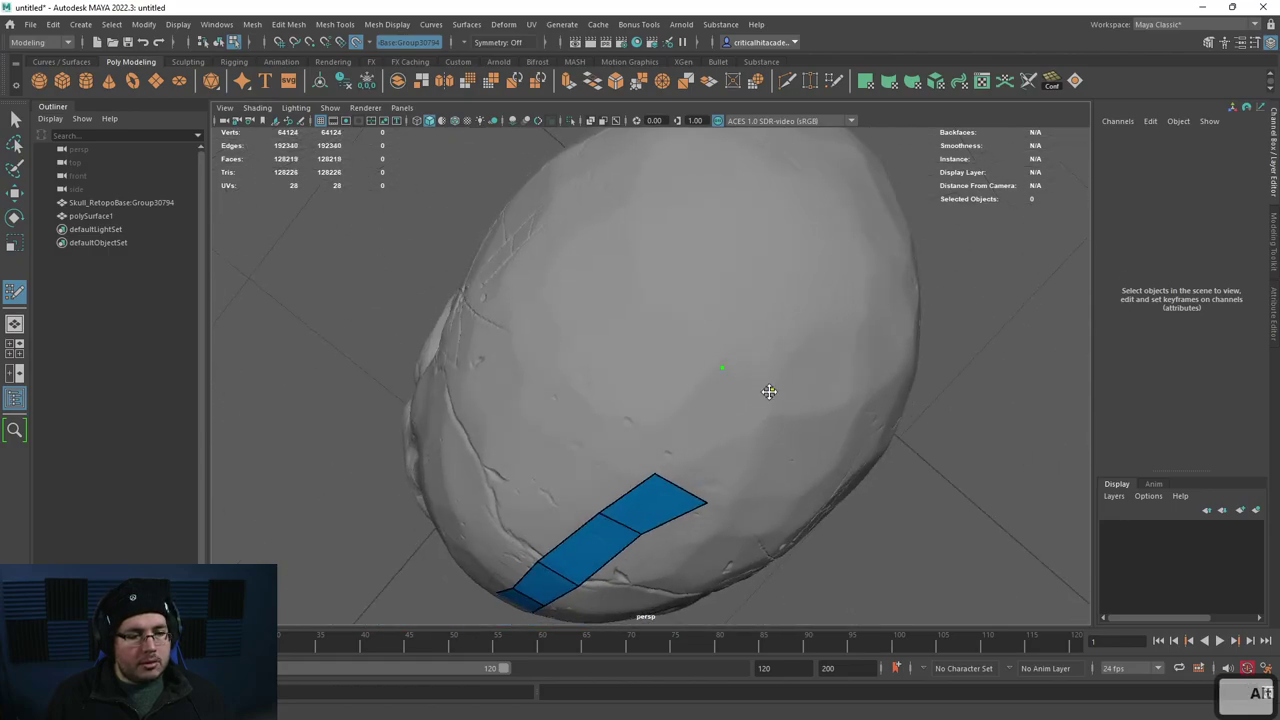
shift+click(686, 491)
alt+drag(686, 491, 700, 400)
alt+drag(620, 338, 596, 323)
alt+drag(528, 369, 652, 384)
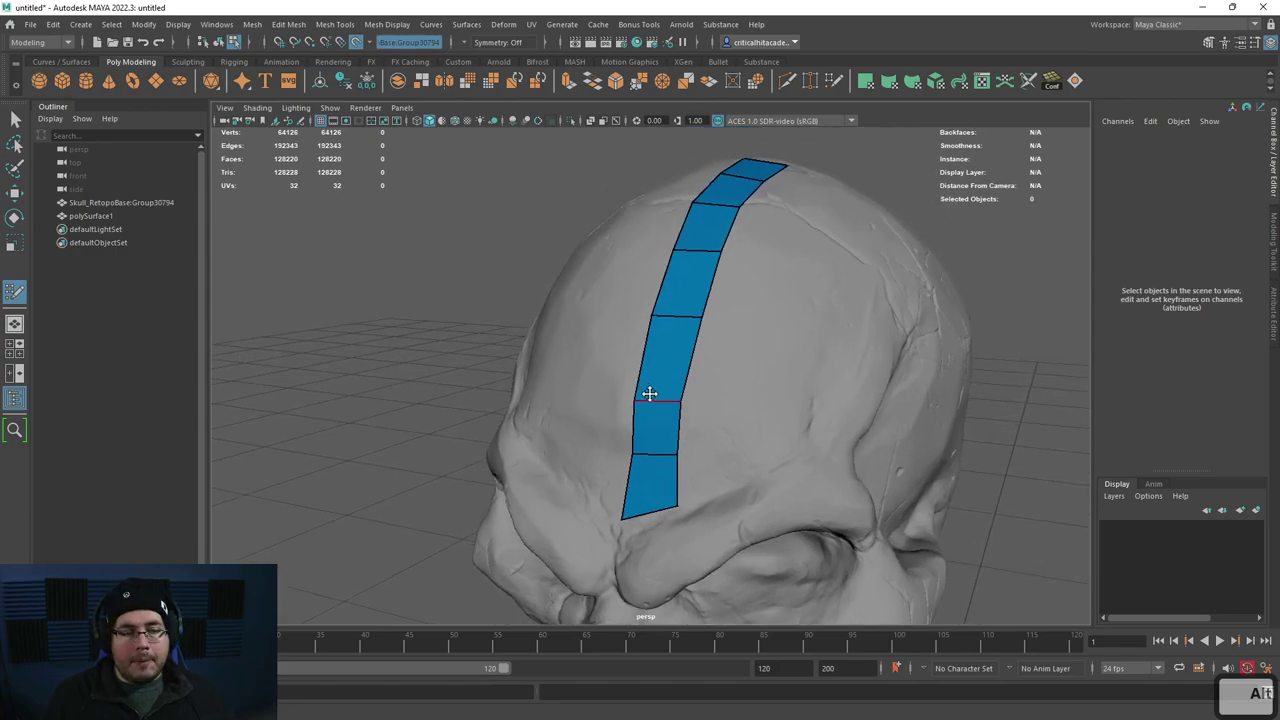
Step: Try filling a few separate quads on the side of the forehead, detached from the centre strip
alt+drag(736, 364, 763, 450)
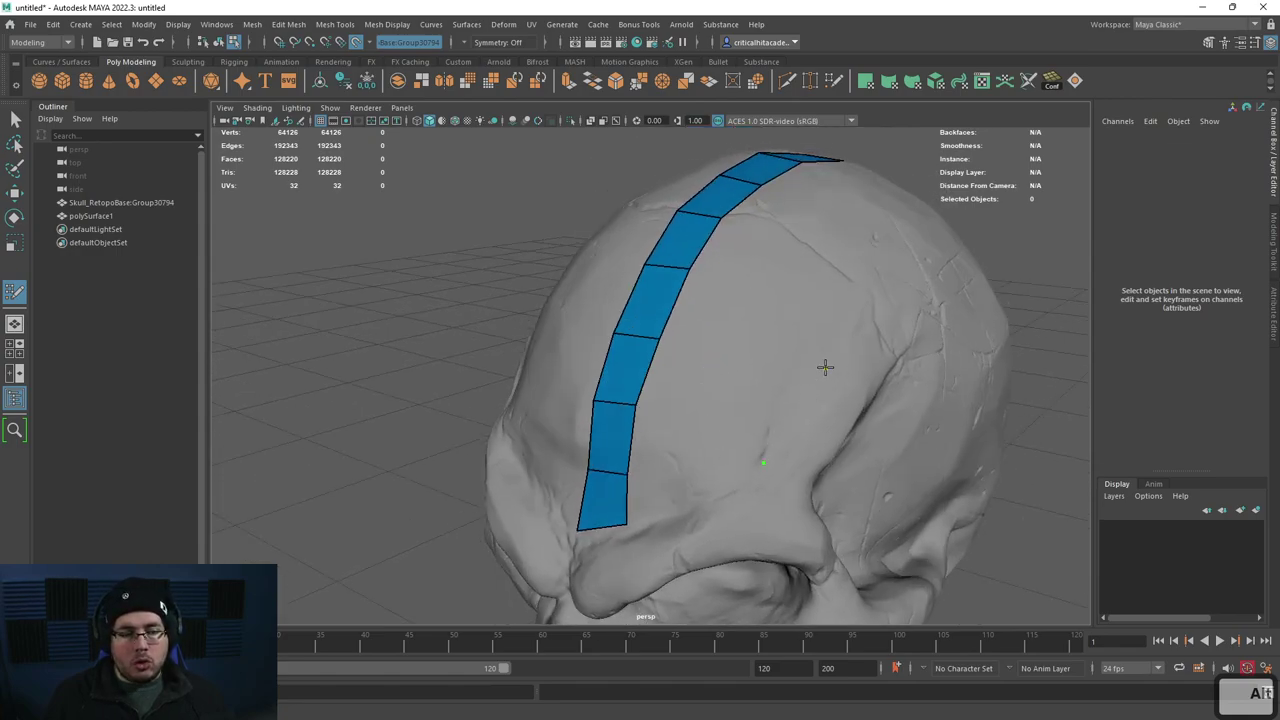
key(ctrl+z)
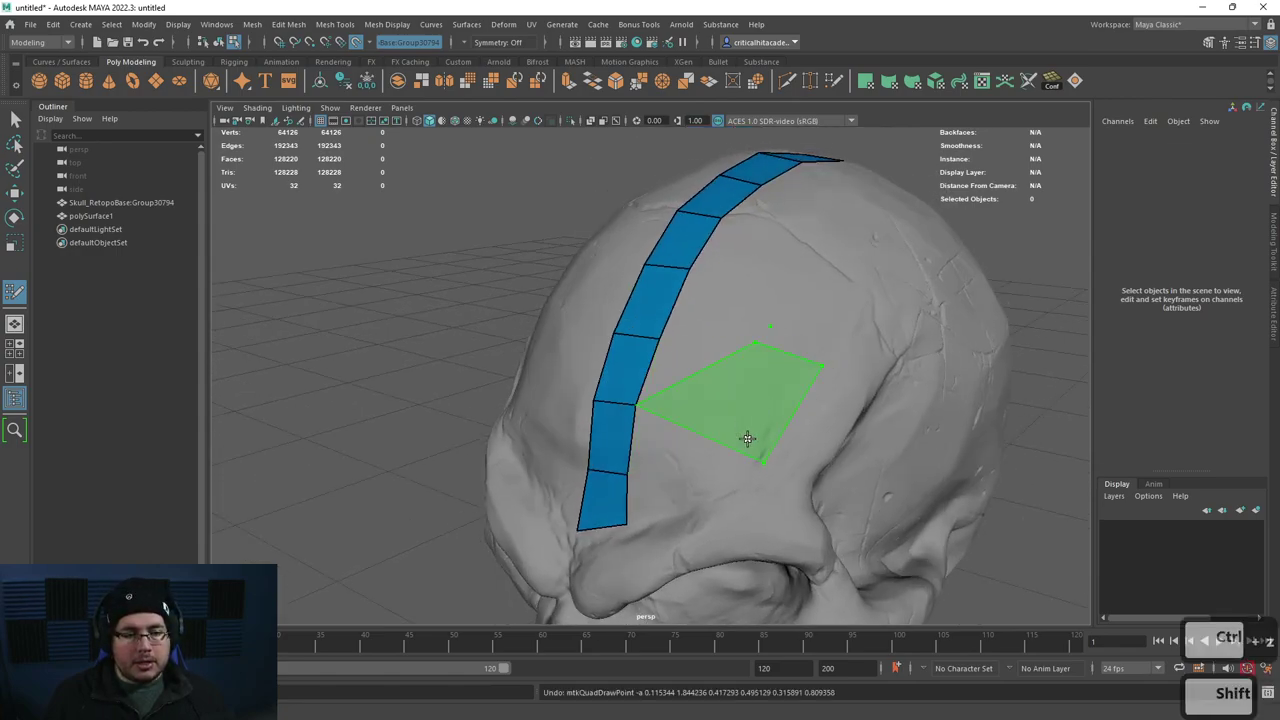
shift+click(775, 408)
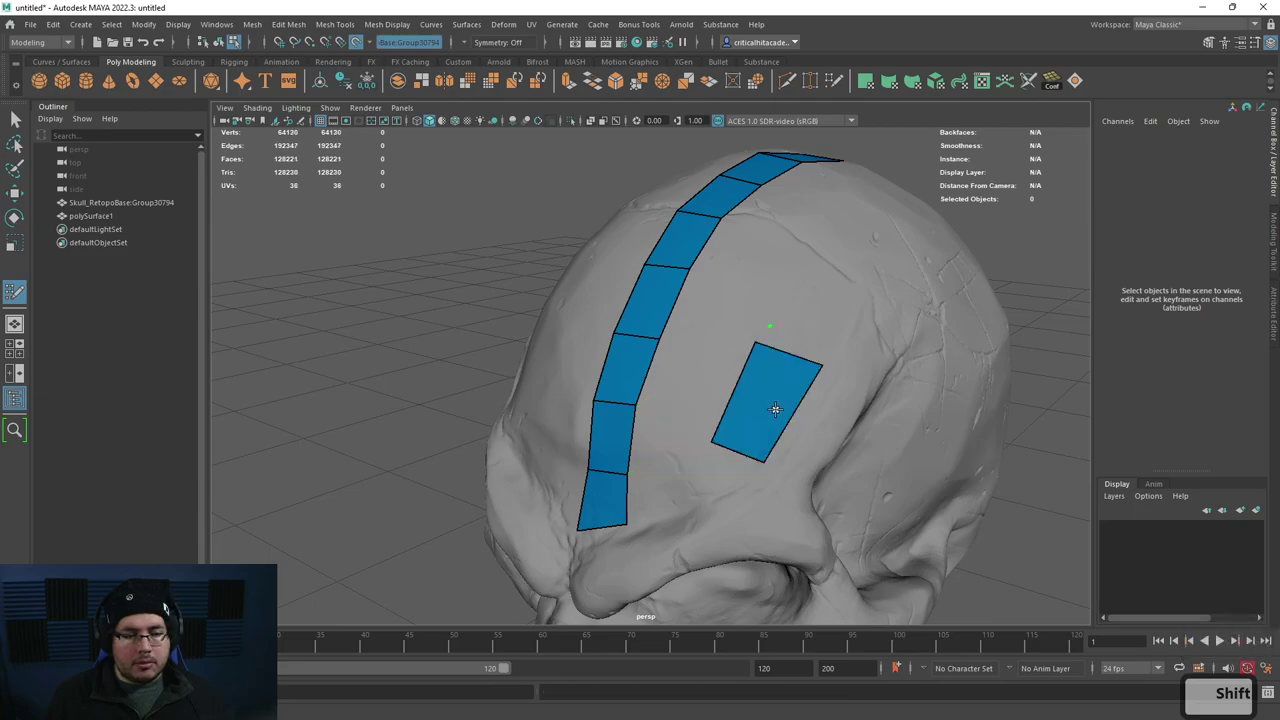
click(713, 358)
shift+click(705, 368)
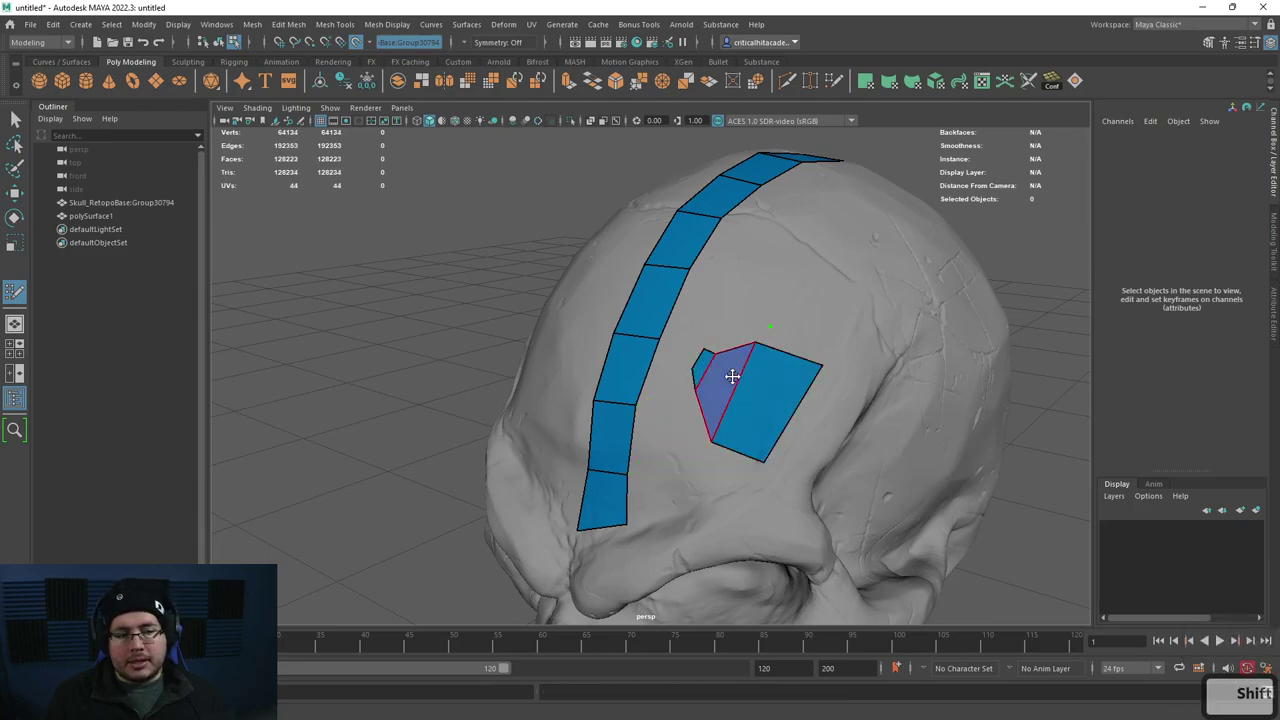
Step: Undo the detached quads and their points beside the forehead strip
key(ctrl+z)
key(ctrl+z)
key(ctrl+z)
key(ctrl+z)
key(ctrl+z)
key(ctrl+z)
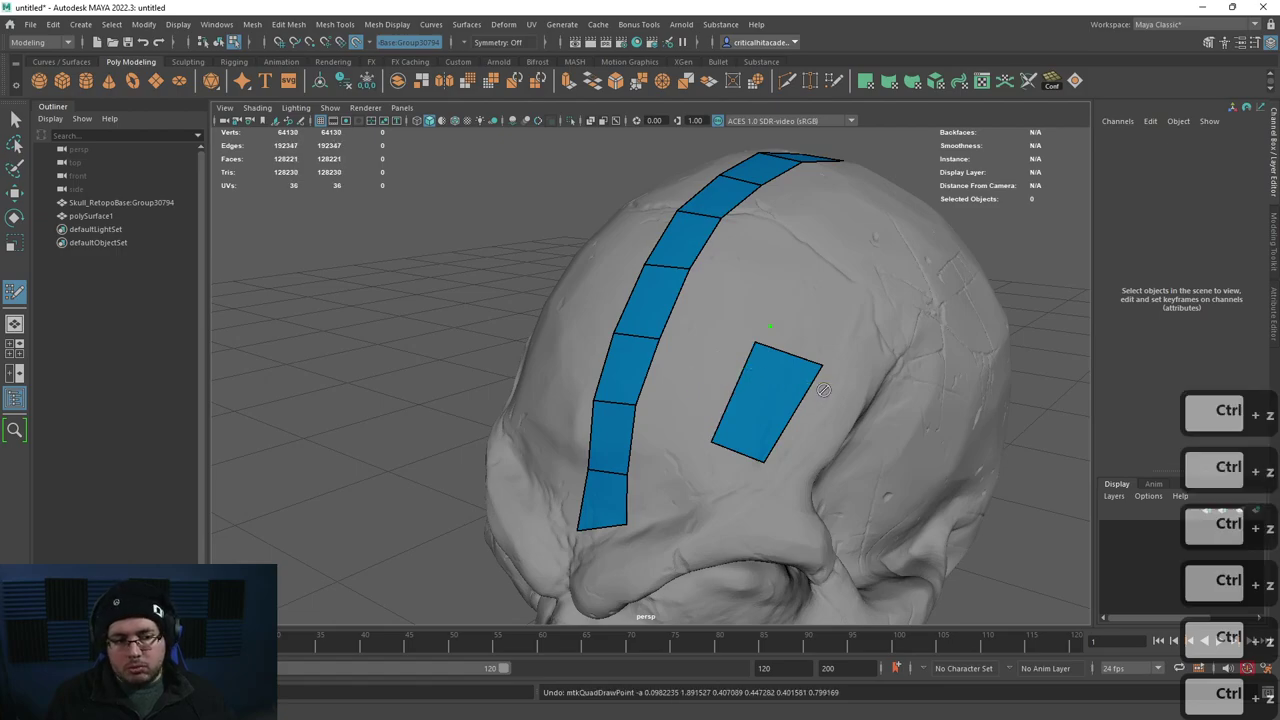
key(ctrl+z)
key(ctrl+z)
key(ctrl+z)
key(ctrl+z)
key(ctrl+z)
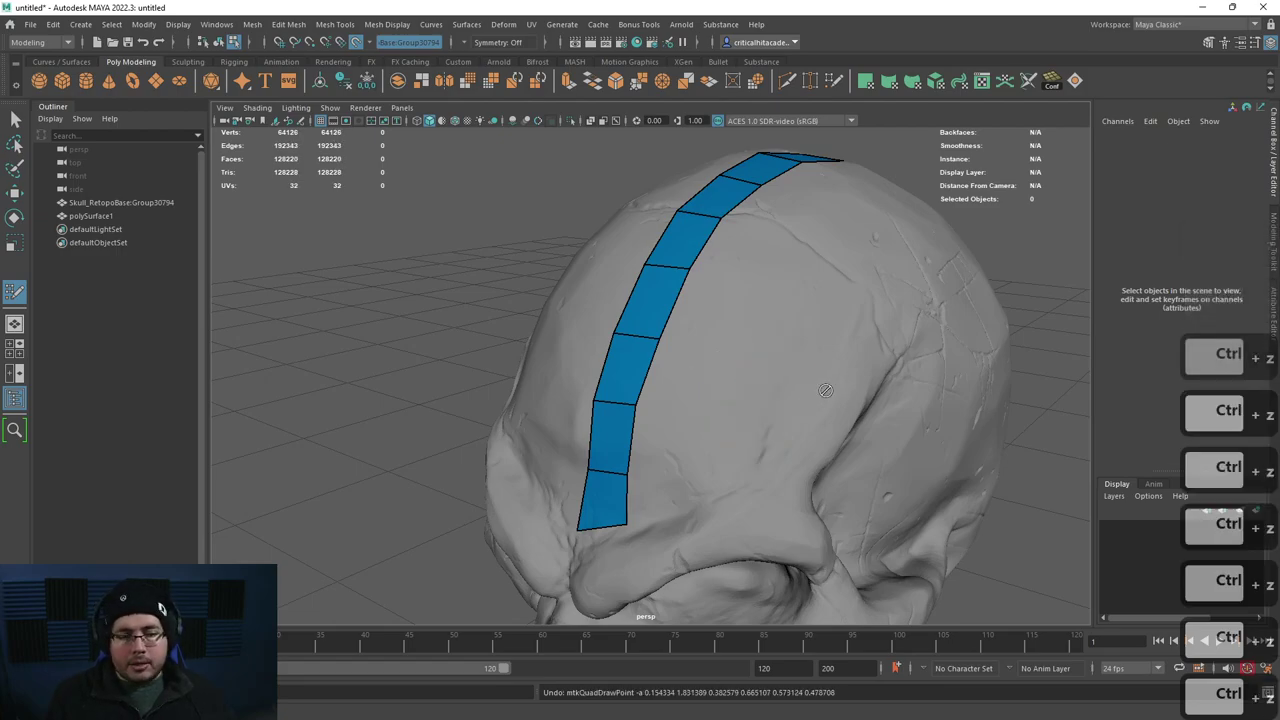
Step: Move the centre-line vertex at the lower end of the forehead strip slightly down toward the nose bridge
scroll(808, 408, down, 4)
alt+drag(791, 426, 890, 410)
scroll(789, 437, up, 4)
alt+middle_drag(789, 437, 759, 349)
drag(661, 413, 669, 423)
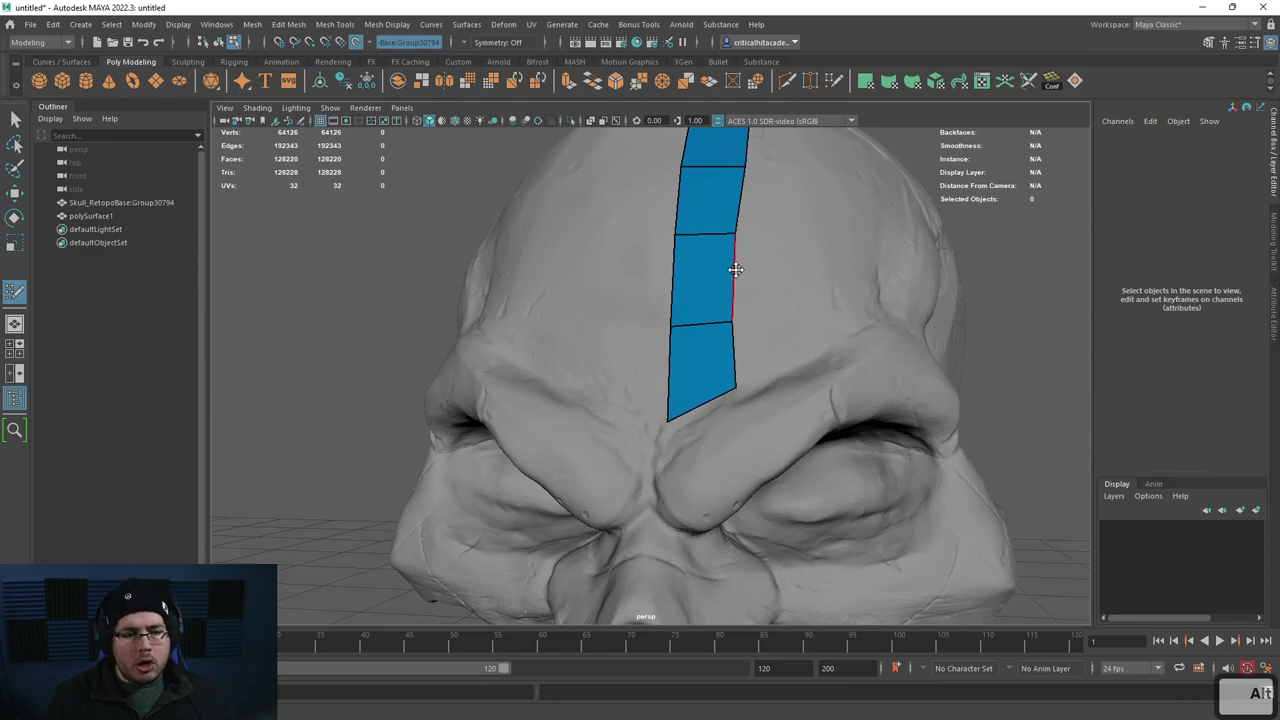
Step: Fill three connected quads along the upper inside rim of the eye socket beside the strip
scroll(736, 261, down, 3)
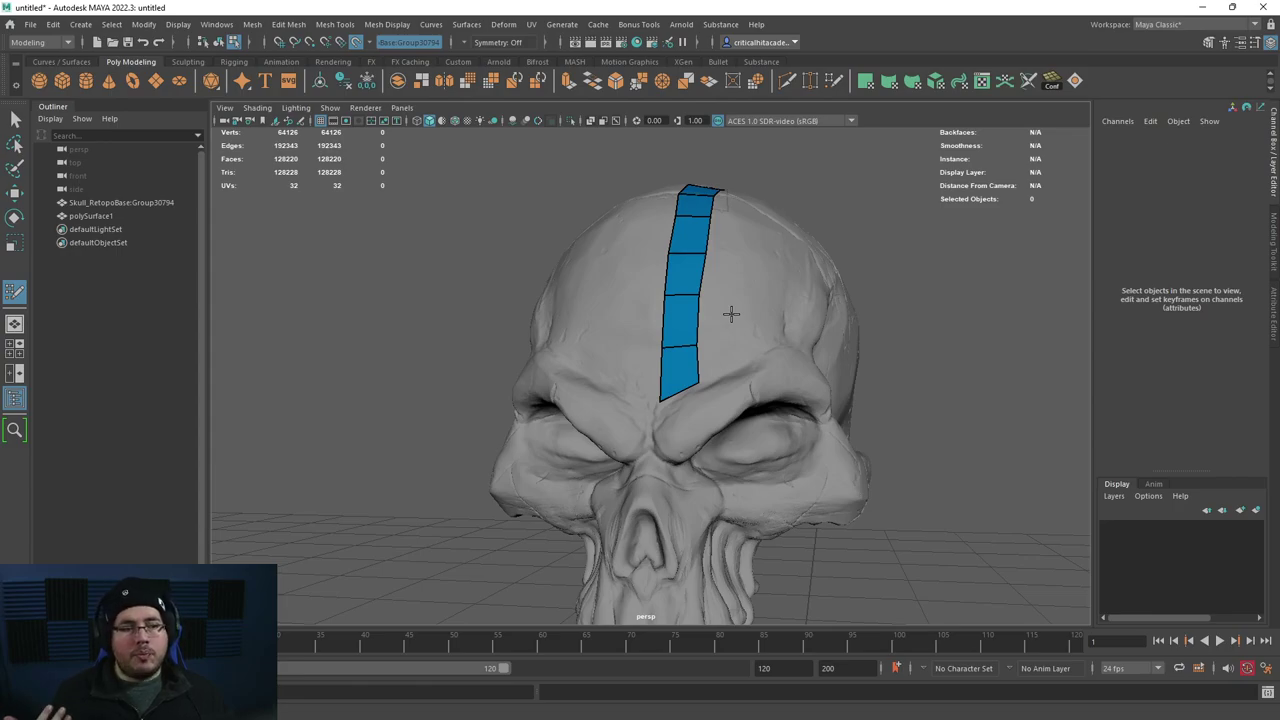
alt+drag(787, 393, 693, 367)
scroll(693, 367, up, 6)
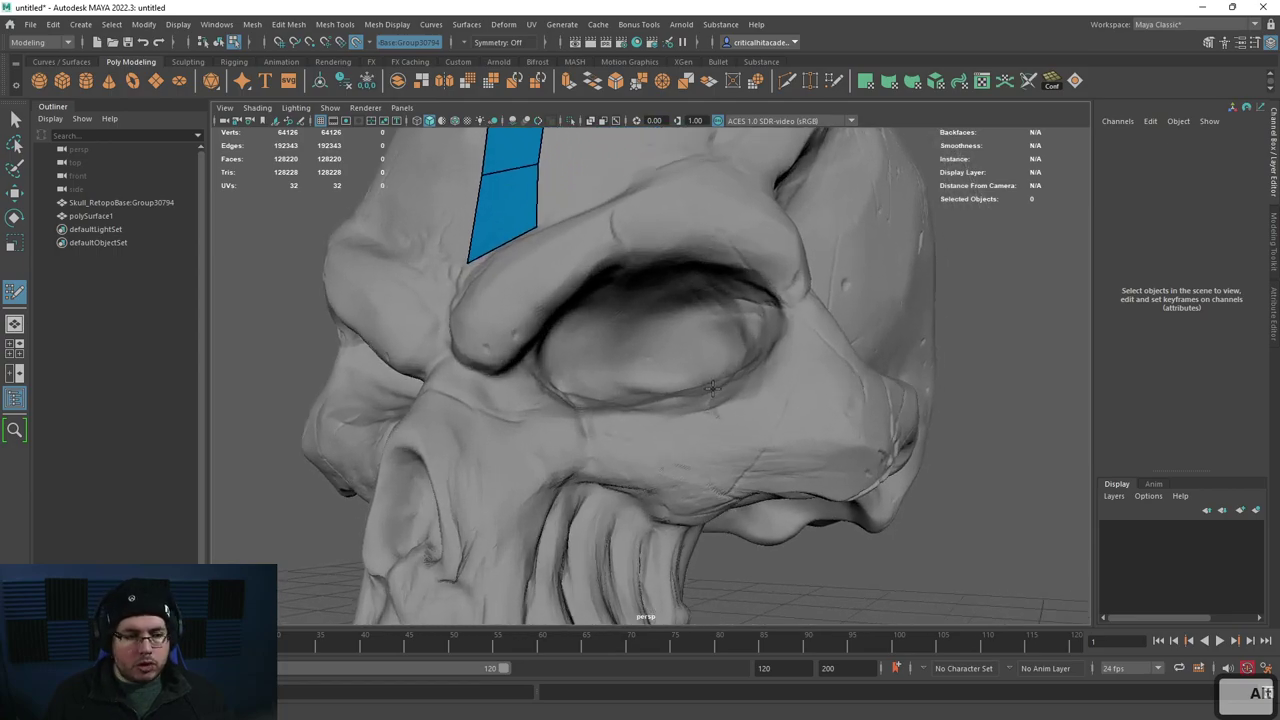
alt+drag(605, 416, 600, 272)
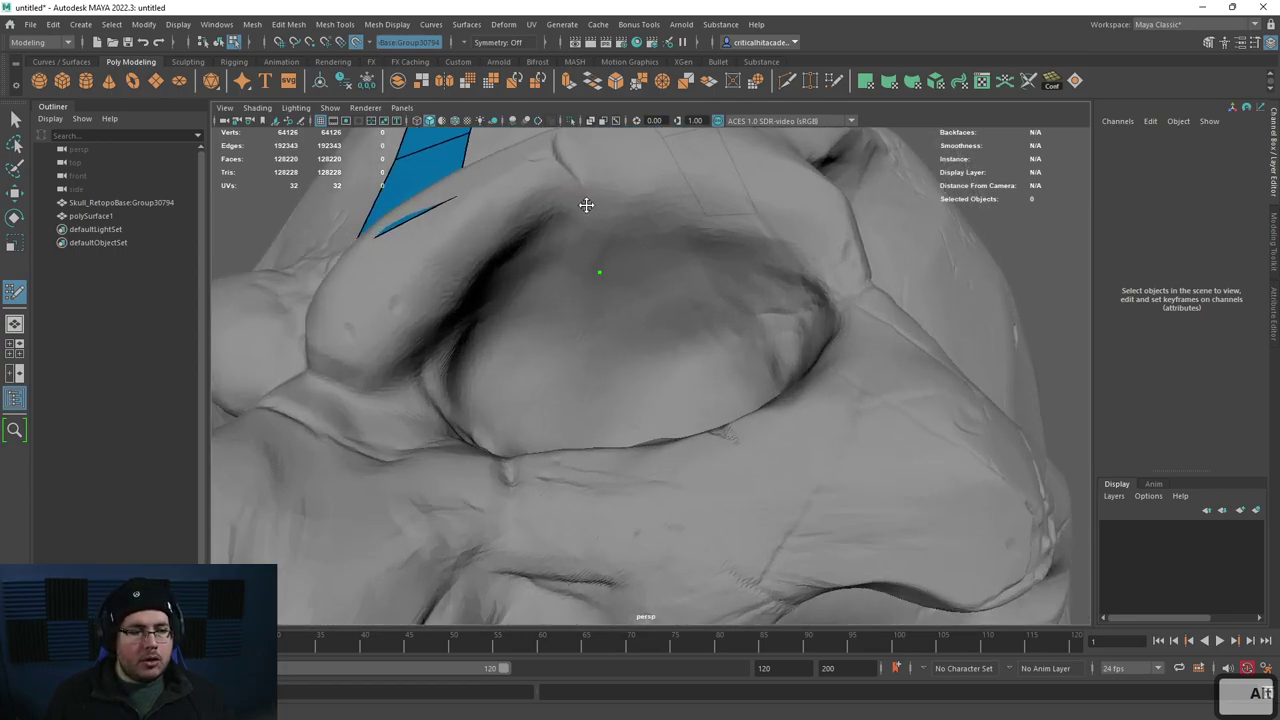
shift+click(689, 274)
shift+click(735, 262)
shift+click(833, 290)
alt+drag(833, 290, 670, 316)
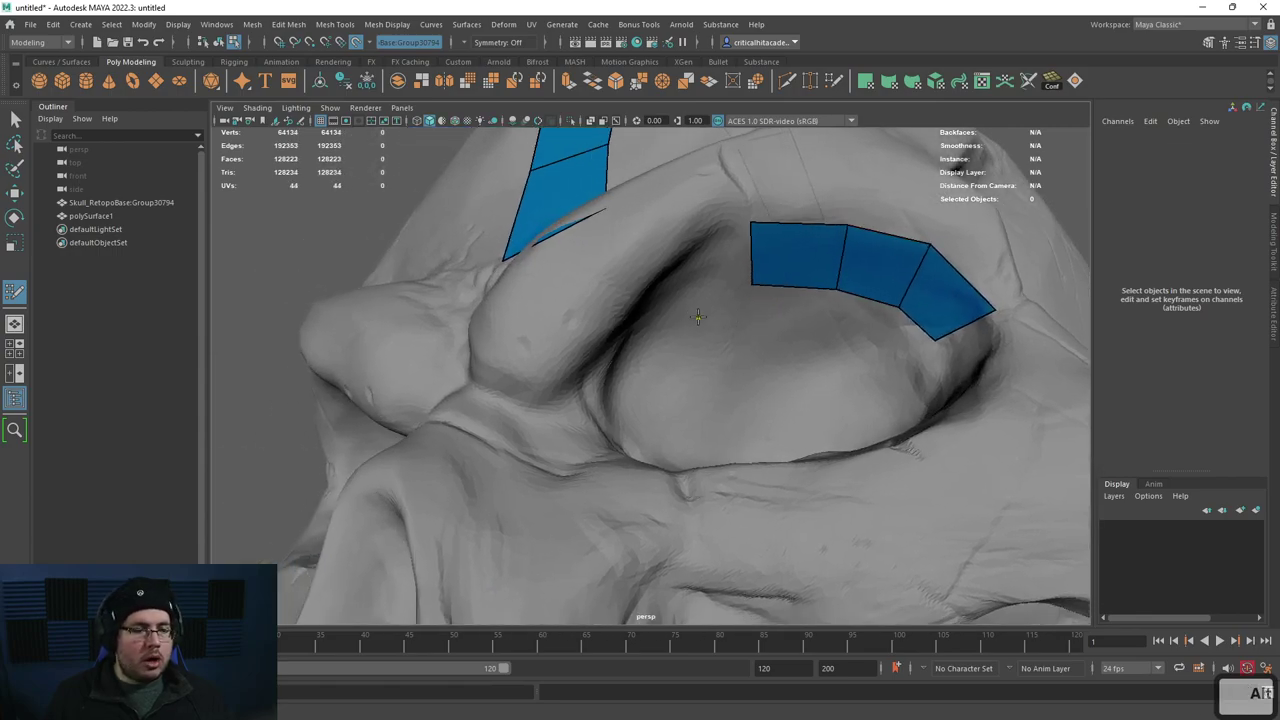
Step: Extend the eye socket strip with three quads down the side nearest the nose
shift+click(658, 328)
shift+click(650, 325)
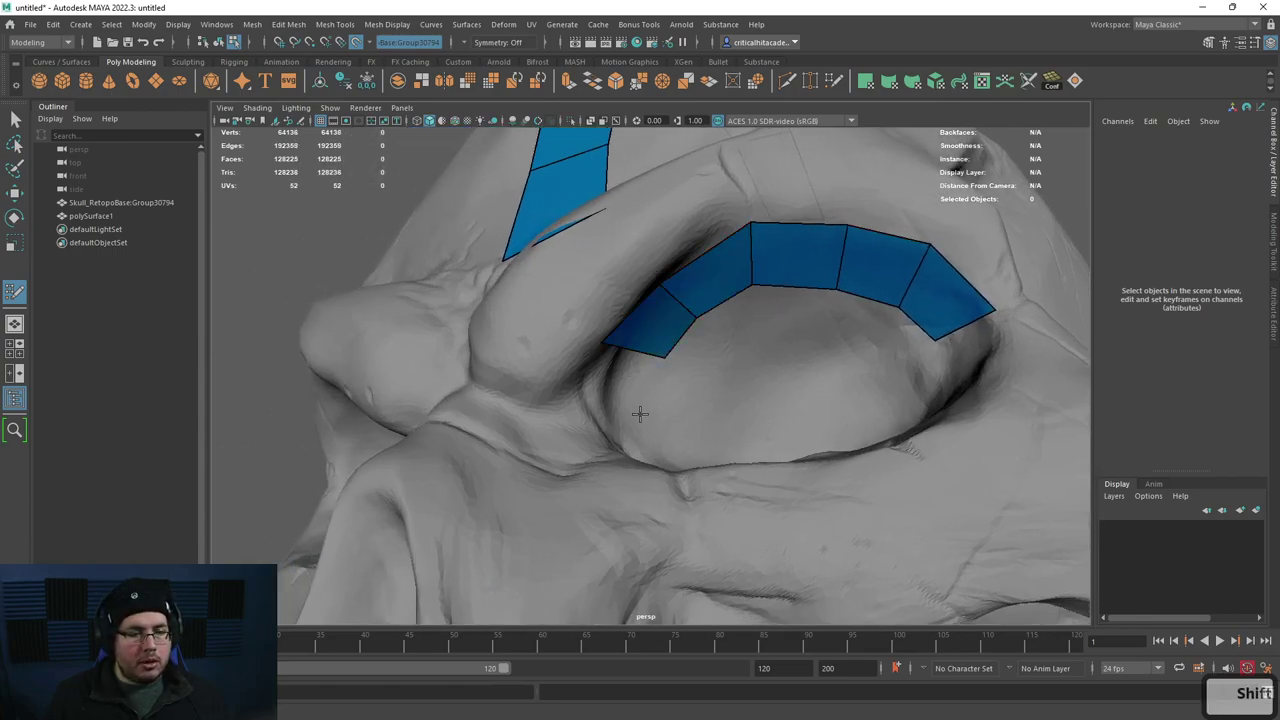
shift+click(620, 378)
Step: Continue the eye socket strip with three quads around the outer corner and onto the lower rim
alt+drag(834, 380, 773, 403)
shift+click(775, 290)
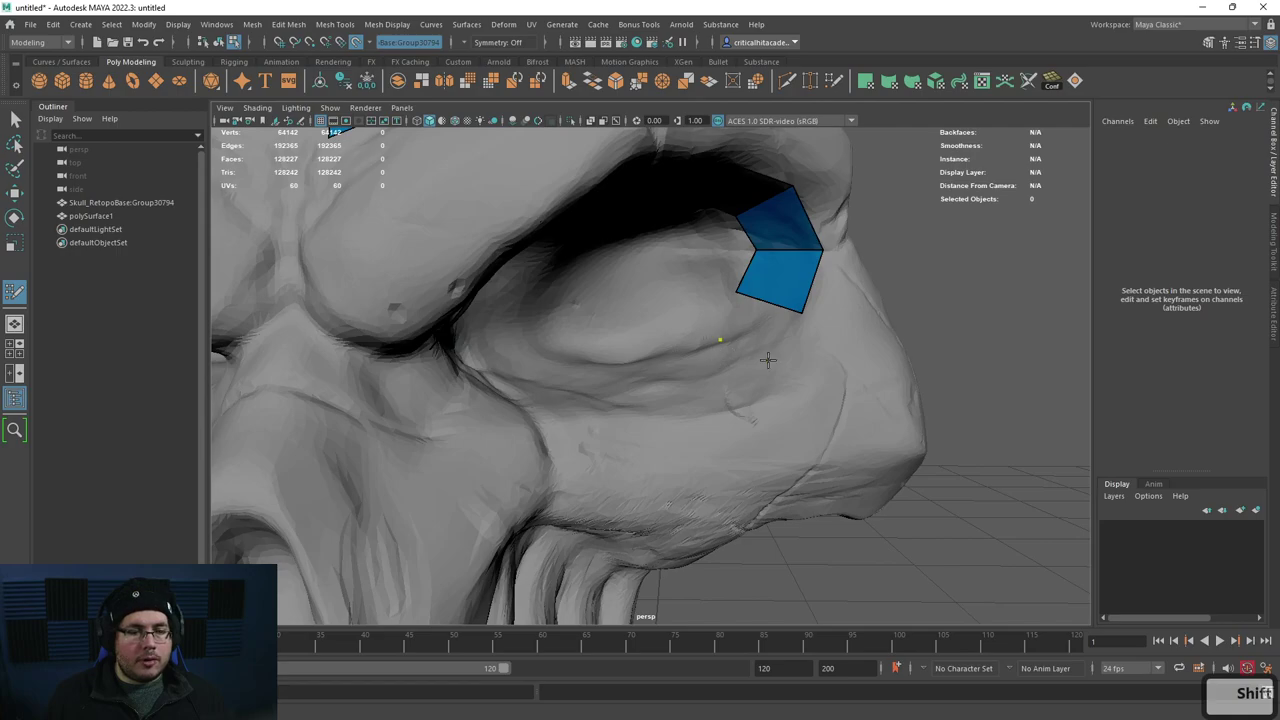
shift+click(757, 335)
mouse_move(717, 371)
alt+mouse_down()
mouse_move(687, 403)
mouse_move(549, 414)
alt+mouse_up()
click(653, 370)
click(669, 410)
shift+click(706, 383)
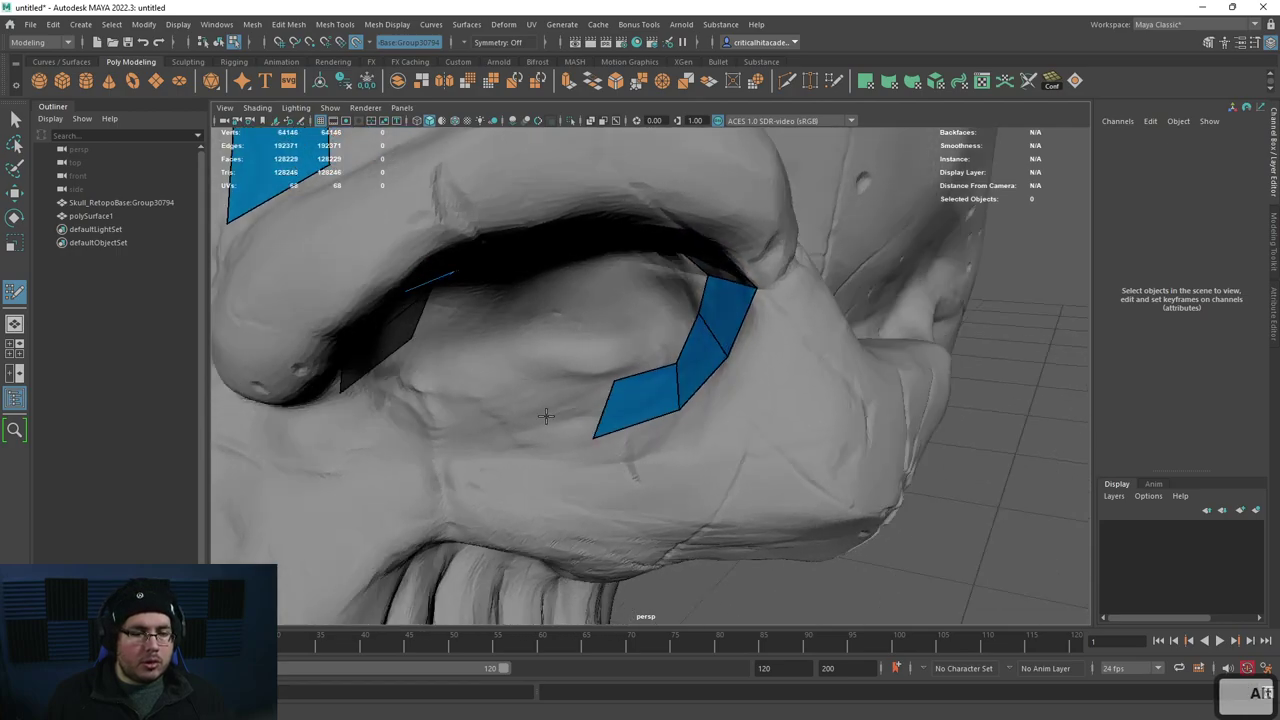
Step: Close the inner eye socket ring with three quads along the lower rim
alt+middle_drag(549, 414, 567, 421)
click(583, 393)
click(567, 459)
shift+click(589, 428)
shift+click(589, 428)
shift+click(520, 420)
Step: Start a second ring outside the first with five quads under the brow toward the outer eye corner
mouse_move(520, 420)
alt+mouse_down()
mouse_move(529, 371)
mouse_move(571, 416)
mouse_move(586, 360)
mouse_move(539, 433)
alt+mouse_up()
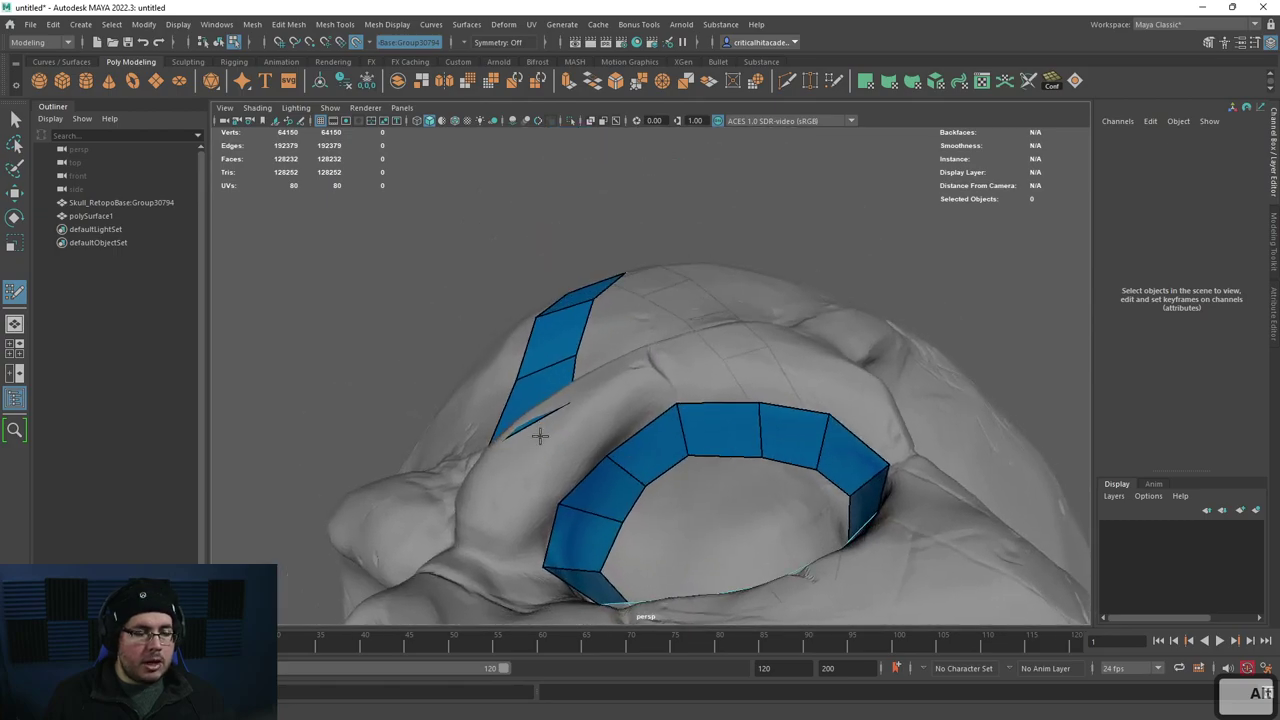
shift+click(582, 424)
shift+click(637, 405)
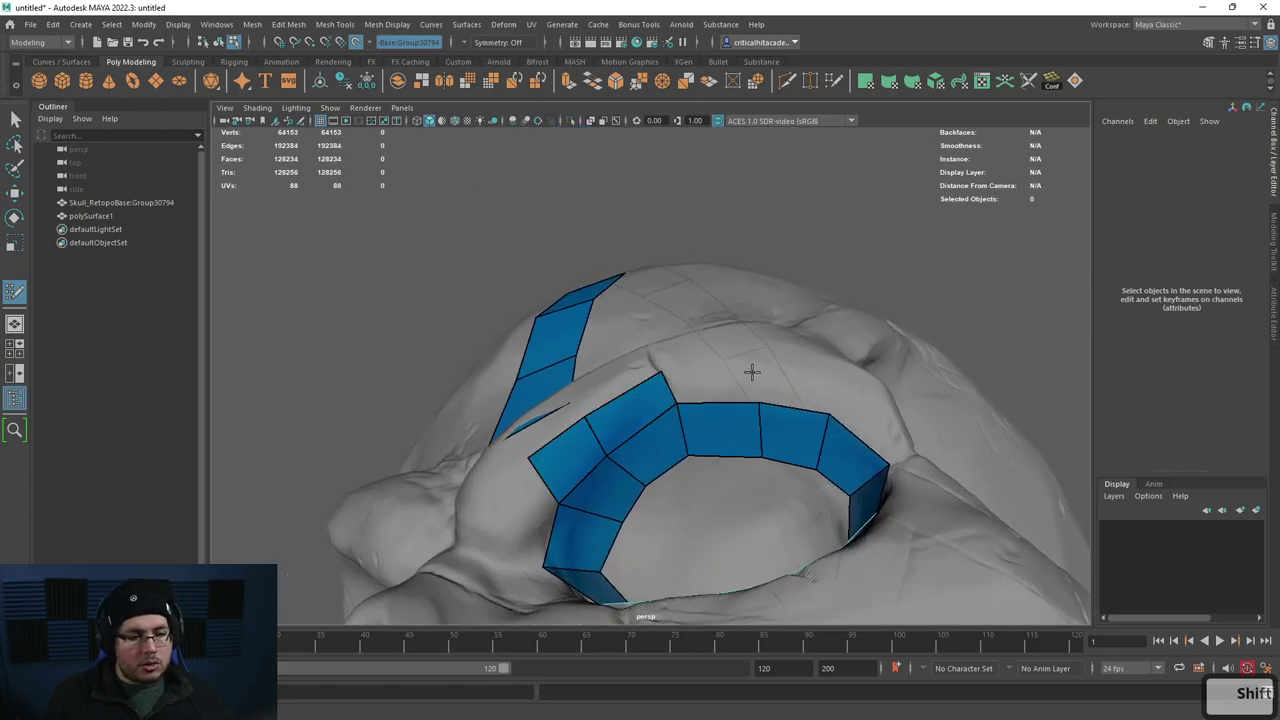
shift+click(718, 369)
shift+click(838, 372)
mouse_move(838, 372)
alt+mouse_down()
mouse_move(851, 500)
mouse_move(834, 405)
alt+mouse_up()
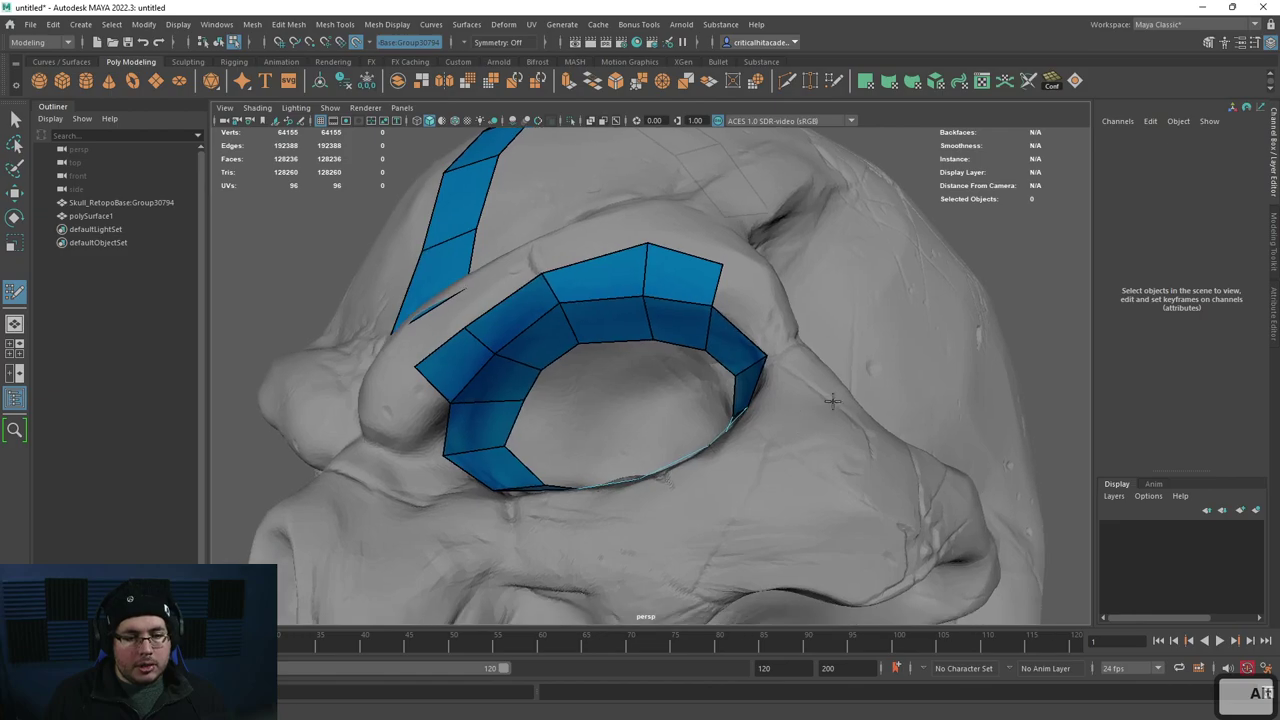
shift+click(760, 314)
Step: Continue the outer eye ring with five quads around the outer corner and along the lower rim
mouse_move(760, 314)
alt+mouse_down()
mouse_move(814, 518)
mouse_move(763, 503)
alt+mouse_up()
click(808, 446)
shift+click(792, 426)
shift+click(797, 528)
shift+click(792, 468)
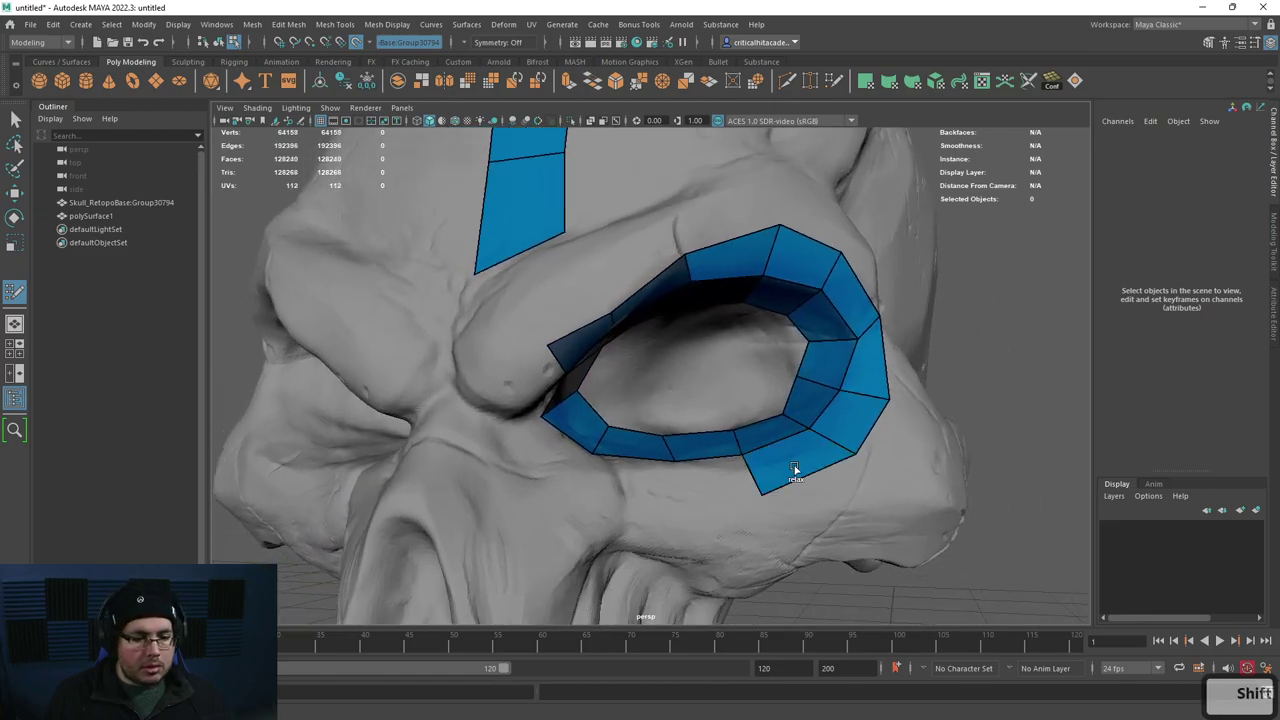
shift+click(686, 486)
shift+click(600, 489)
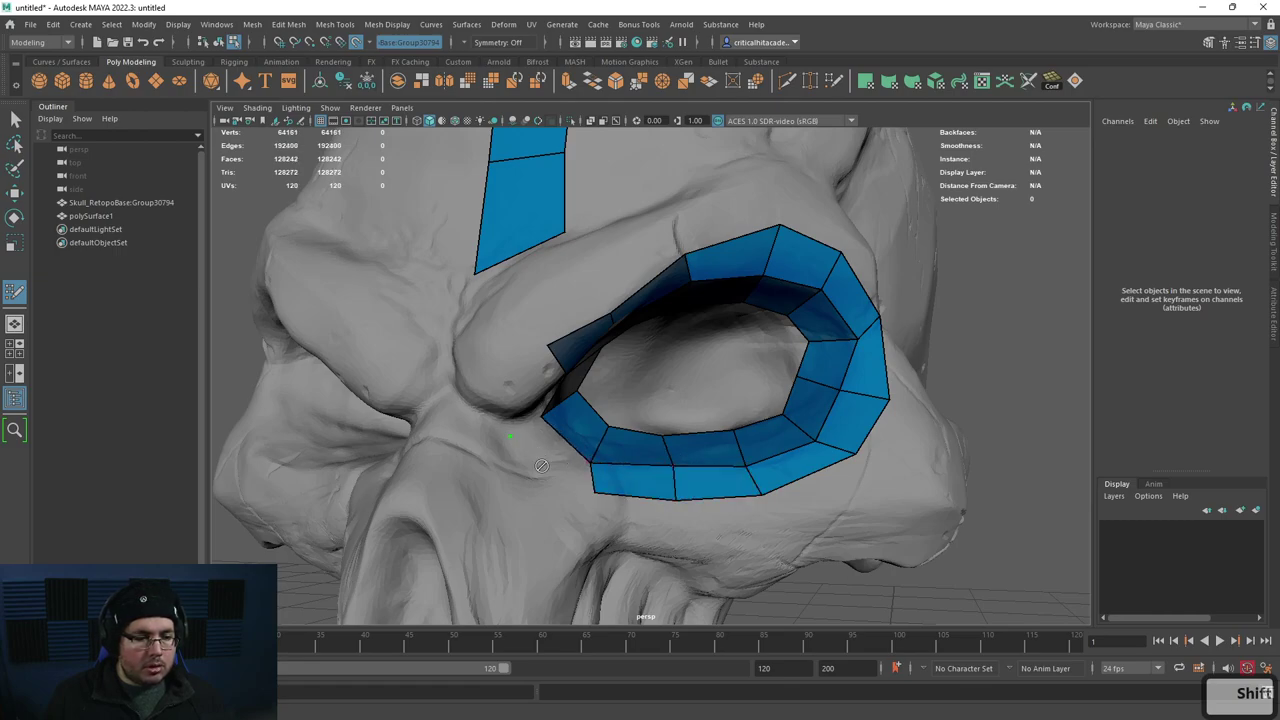
Step: Close the outer eye ring with two quads at the inner corner and adjust the corner vertex
shift+click(556, 459)
alt+drag(556, 459, 492, 387)
shift+click(516, 430)
drag(493, 496, 473, 497)
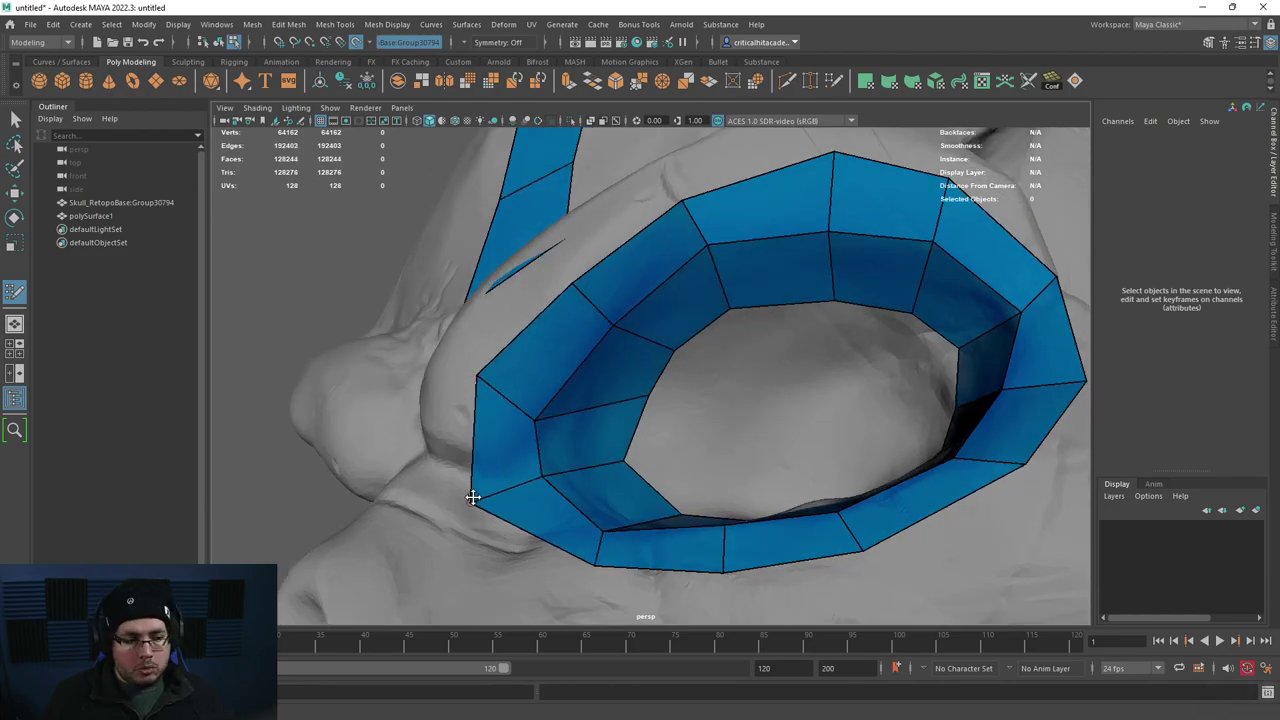
Step: Nudge the outer eye ring vertex beneath the inner part of the brow slightly upward
scroll(545, 459, down, 5)
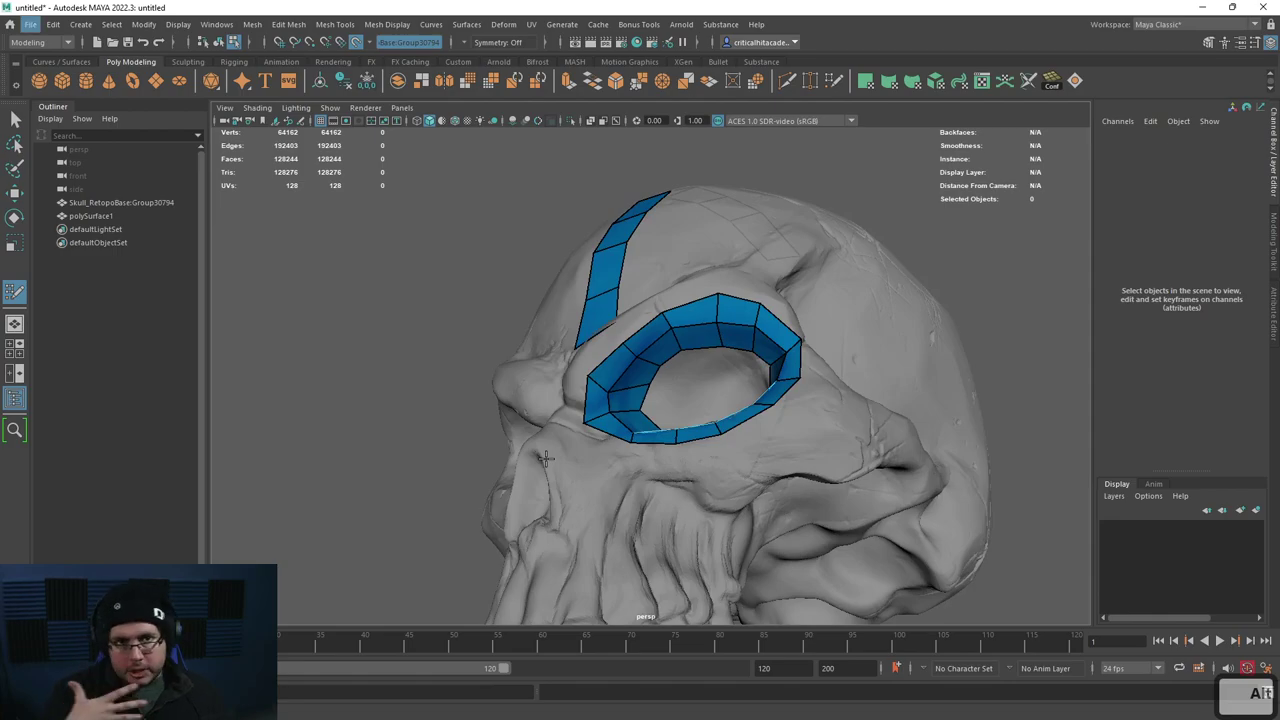
alt+drag(535, 439, 607, 418)
scroll(637, 441, up, 3)
drag(631, 344, 629, 336)
scroll(588, 454, down, 3)
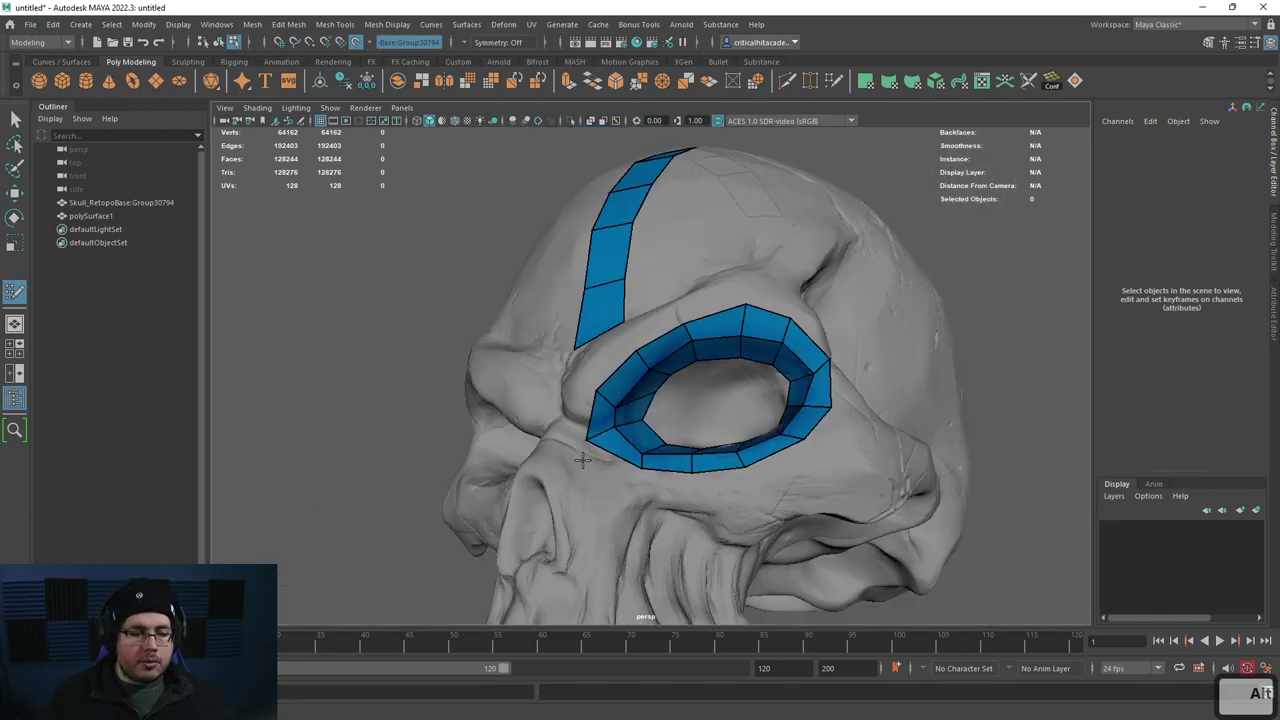
Step: Insert two edge loops across the eye socket rings, one below and one above the inner corner
alt+drag(574, 478, 580, 523)
alt+middle_drag(612, 555, 664, 509)
scroll(664, 509, up, 3)
alt+drag(664, 509, 614, 440)
scroll(638, 443, up, 5)
scroll(637, 451, down, 5)
scroll(614, 440, up, 3)
ctrl+click(671, 386)
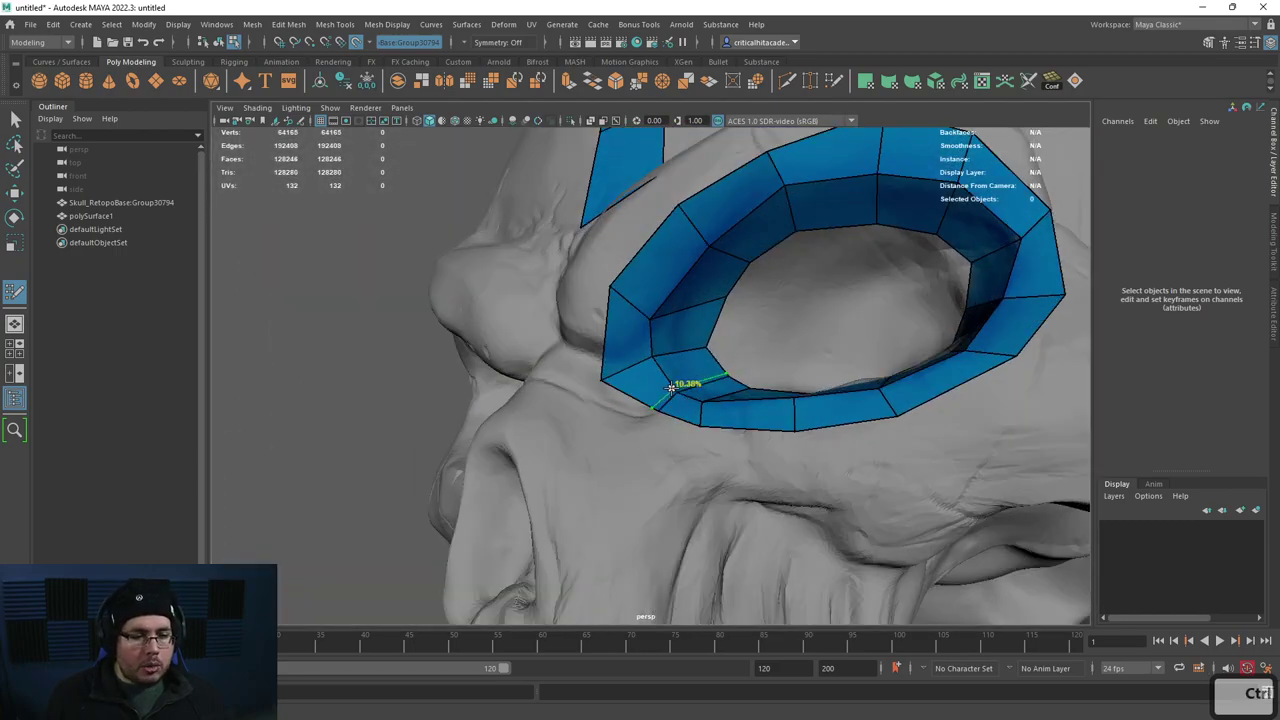
ctrl+click(638, 343)
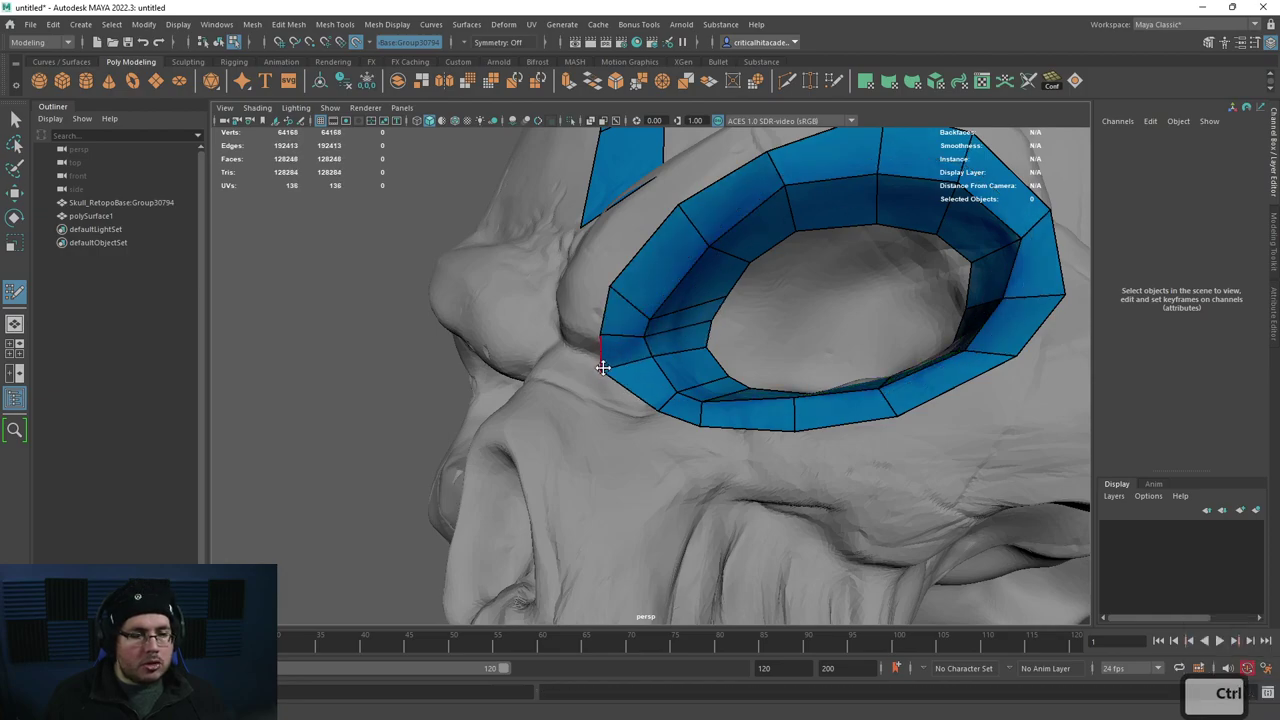
Step: Add one quad from the eye ring's inner corner toward the bridge of the nose
alt+drag(640, 356, 676, 408)
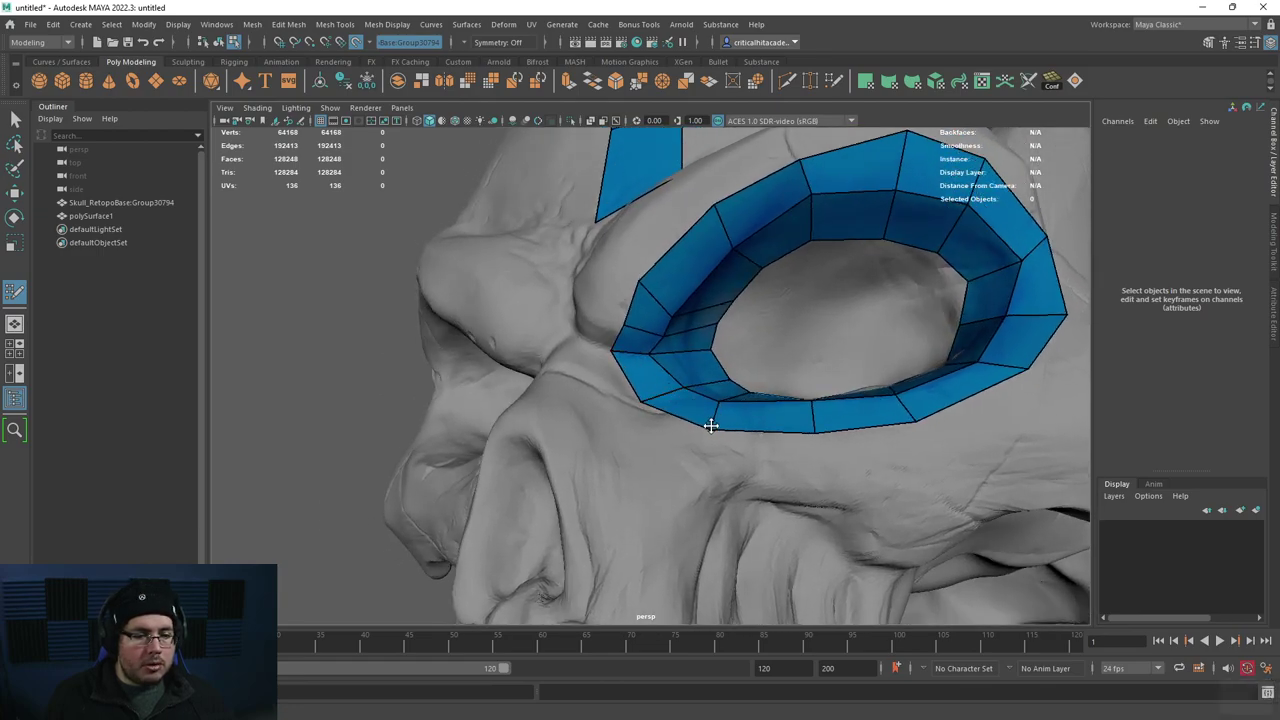
alt+drag(735, 424, 628, 402)
alt+middle_drag(628, 403, 640, 443)
alt+right_drag(640, 443, 610, 430)
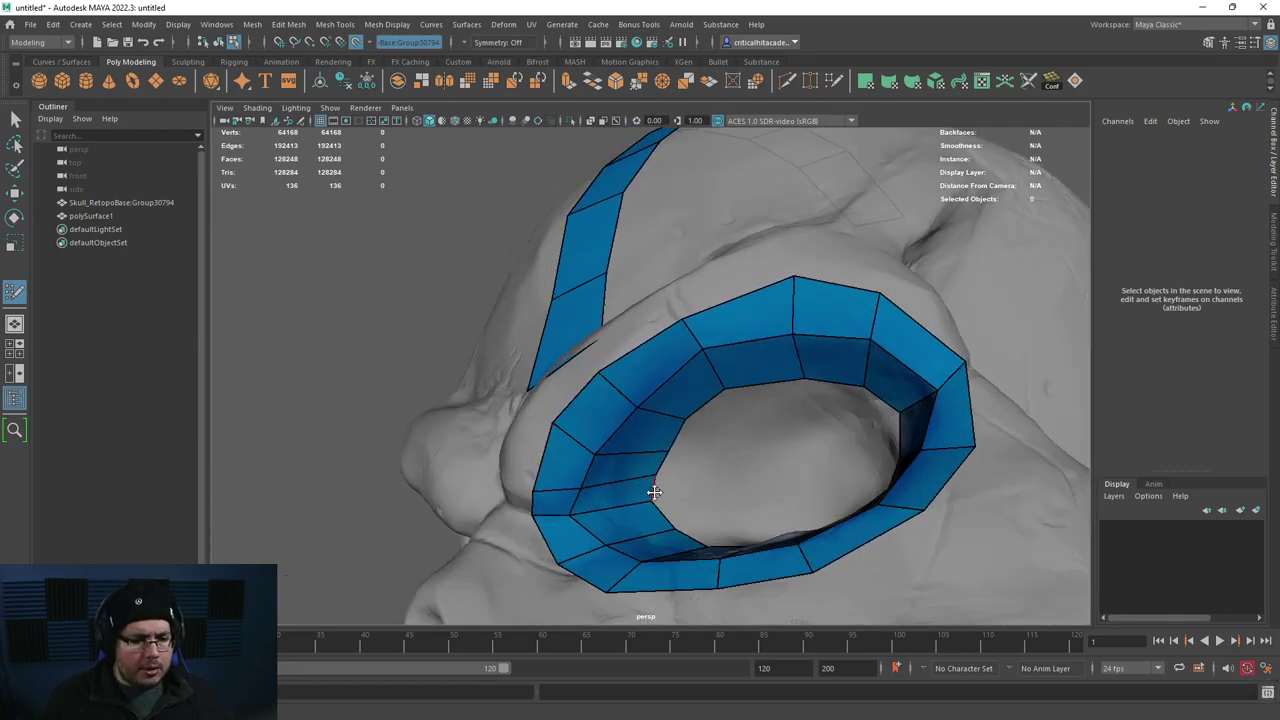
alt+right_drag(705, 471, 814, 474)
alt+drag(814, 474, 697, 449)
alt+right_drag(697, 449, 646, 426)
alt+middle_drag(646, 426, 662, 452)
alt+drag(662, 451, 799, 396)
shift+click(785, 392)
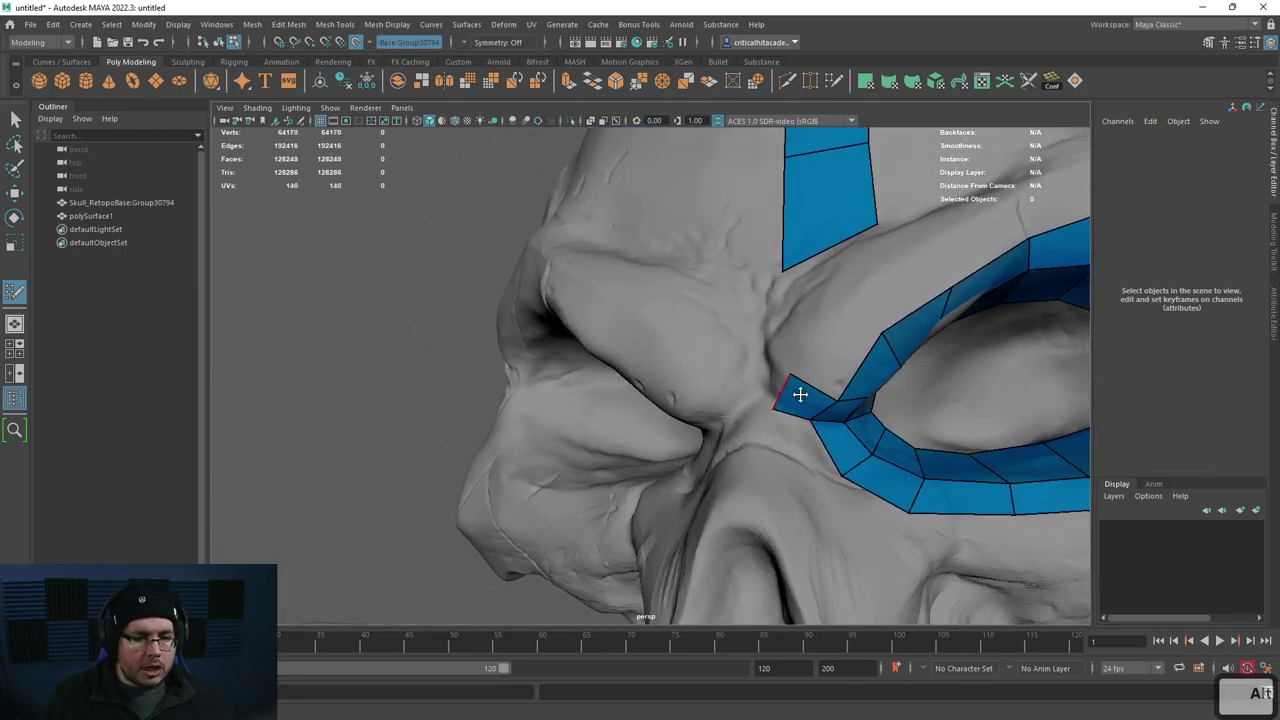
Step: Fill three quads between the eye ring's inner corner and the bridge of the nose
key(shift)
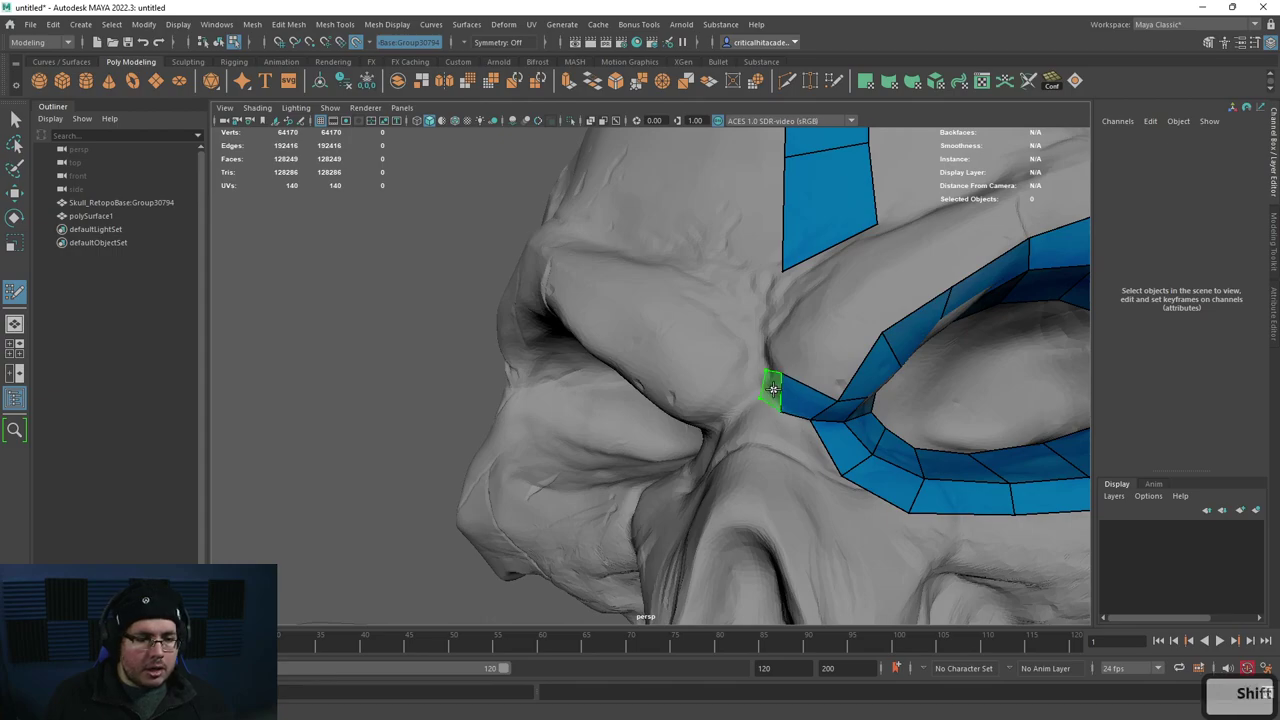
mouse_move(762, 371)
alt+mouse_down()
mouse_move(762, 443)
mouse_move(729, 451)
mouse_move(671, 395)
alt+mouse_up()
shift+click(765, 455)
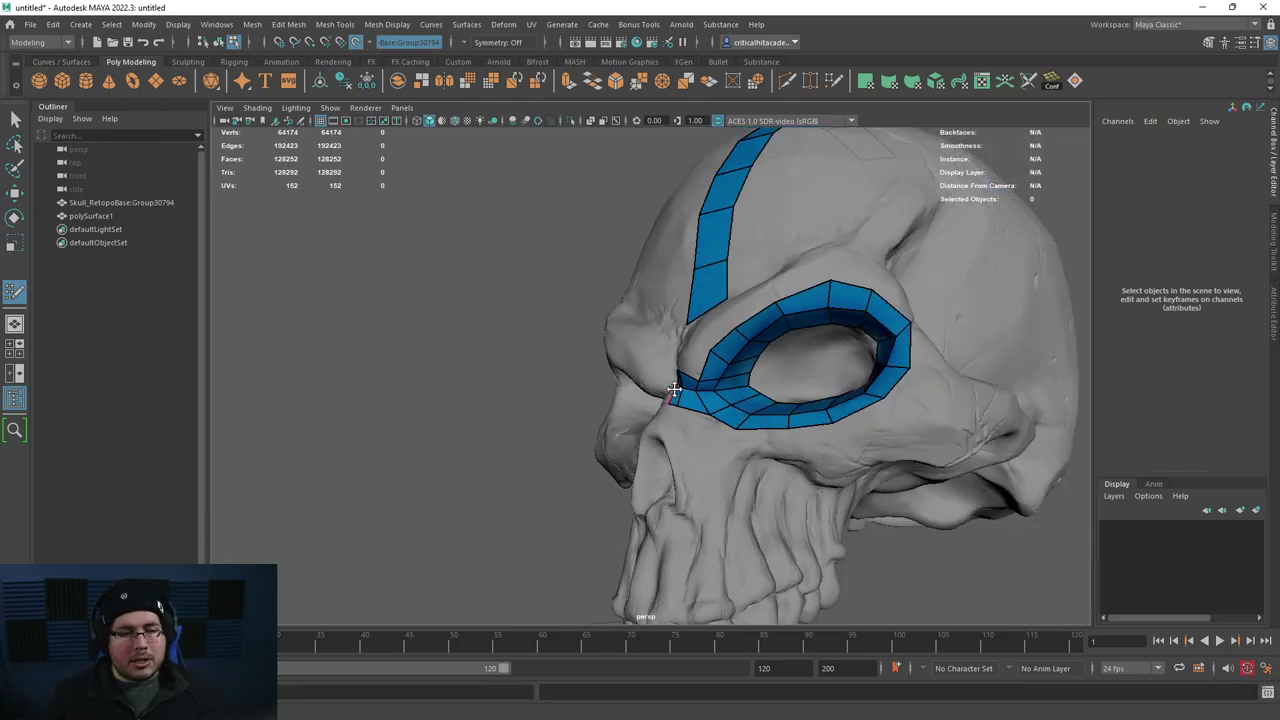
Step: Lay a third ring of five quads beneath the eye socket, from the nose side up around its outer corner
alt+drag(790, 424, 738, 442)
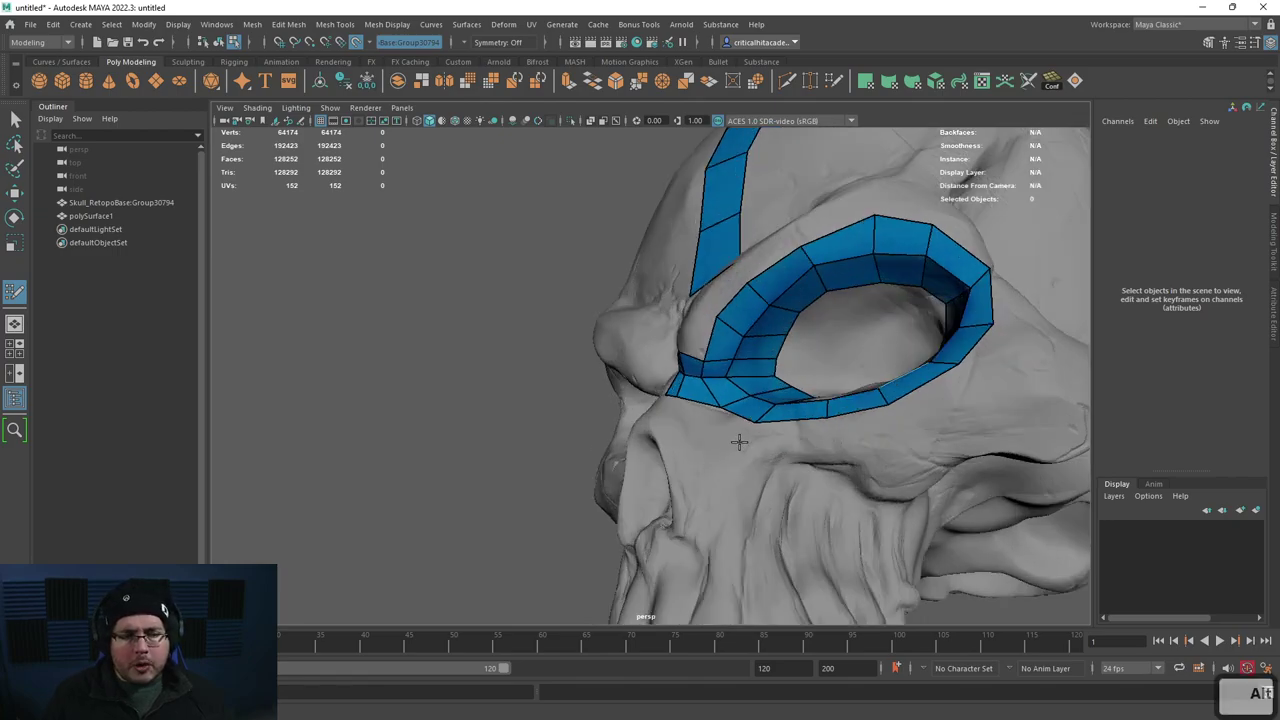
shift+click(805, 437)
shift+click(870, 432)
shift+click(940, 413)
alt+drag(940, 413, 953, 408)
shift+click(935, 365)
alt+drag(935, 365, 910, 375)
shift+click(884, 395)
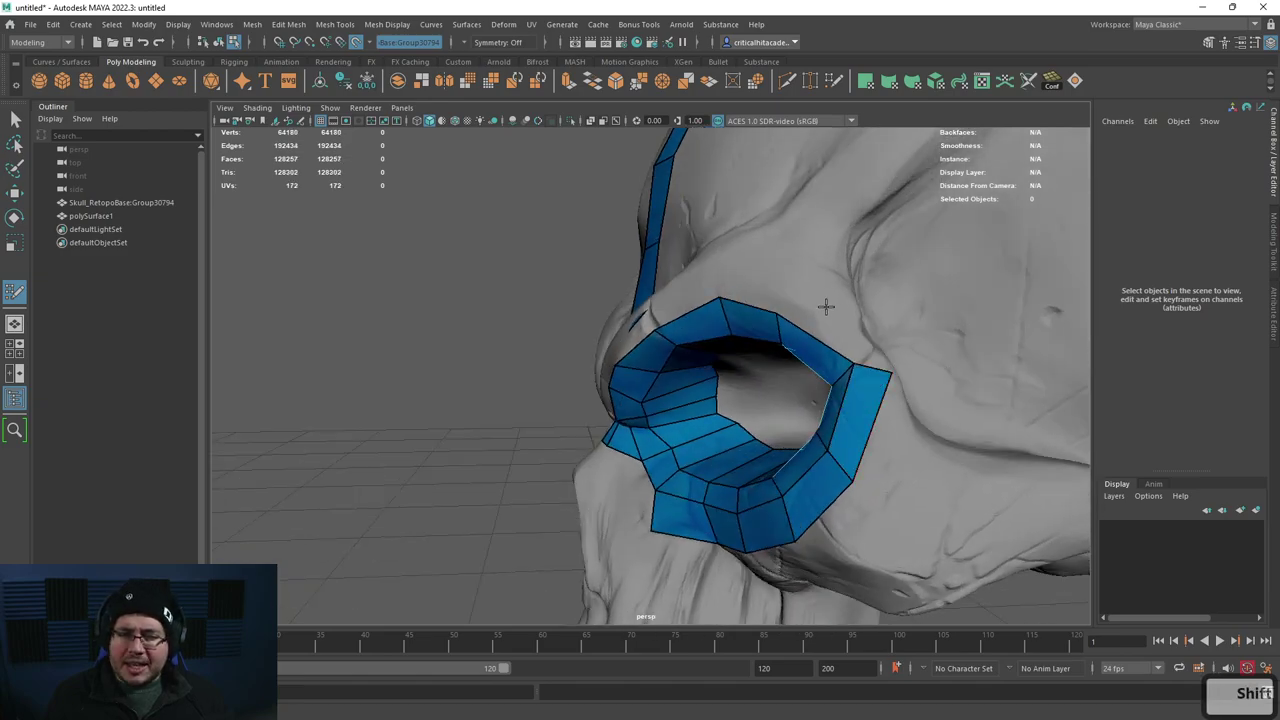
Step: Continue the third ring over the top of the eye socket with six quads running inward along the brow
shift+click(827, 307)
mouse_move(890, 370)
mouse_down()
mouse_move(883, 355)
mouse_move(807, 356)
mouse_move(818, 354)
mouse_up()
shift+click(799, 347)
shift+click(851, 348)
click(762, 354)
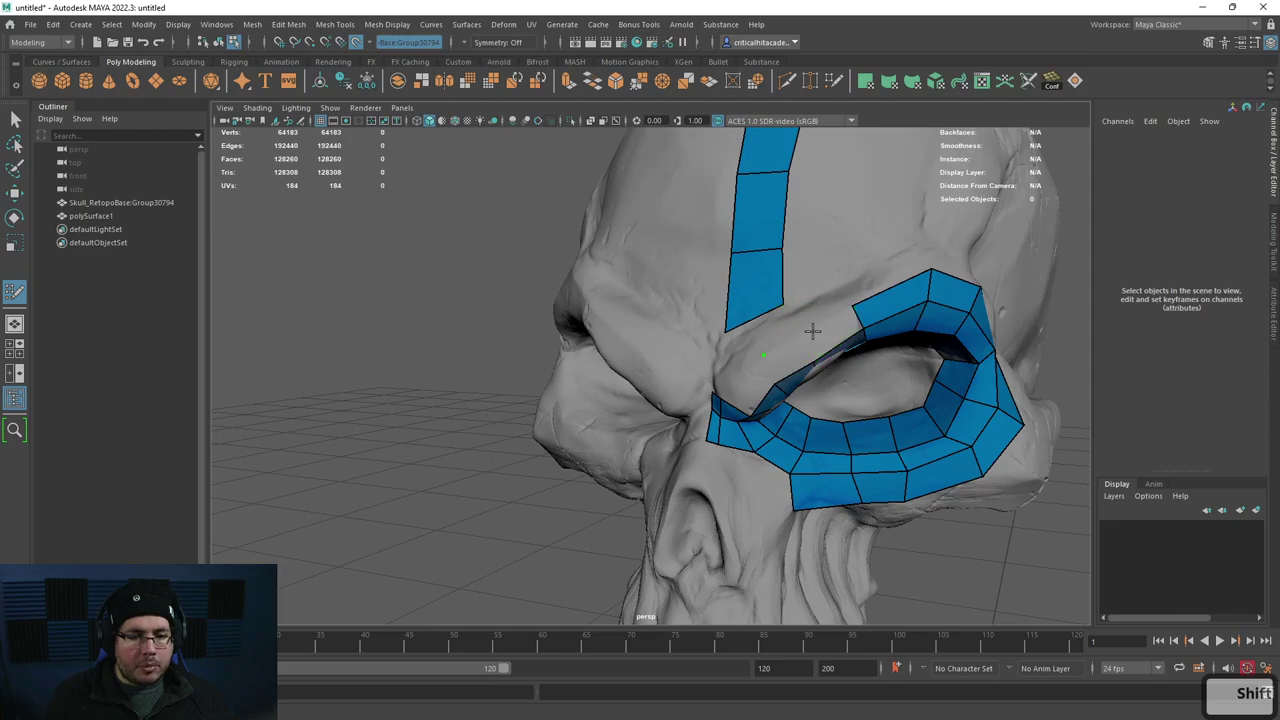
alt+drag(766, 366, 742, 418)
shift+click(737, 356)
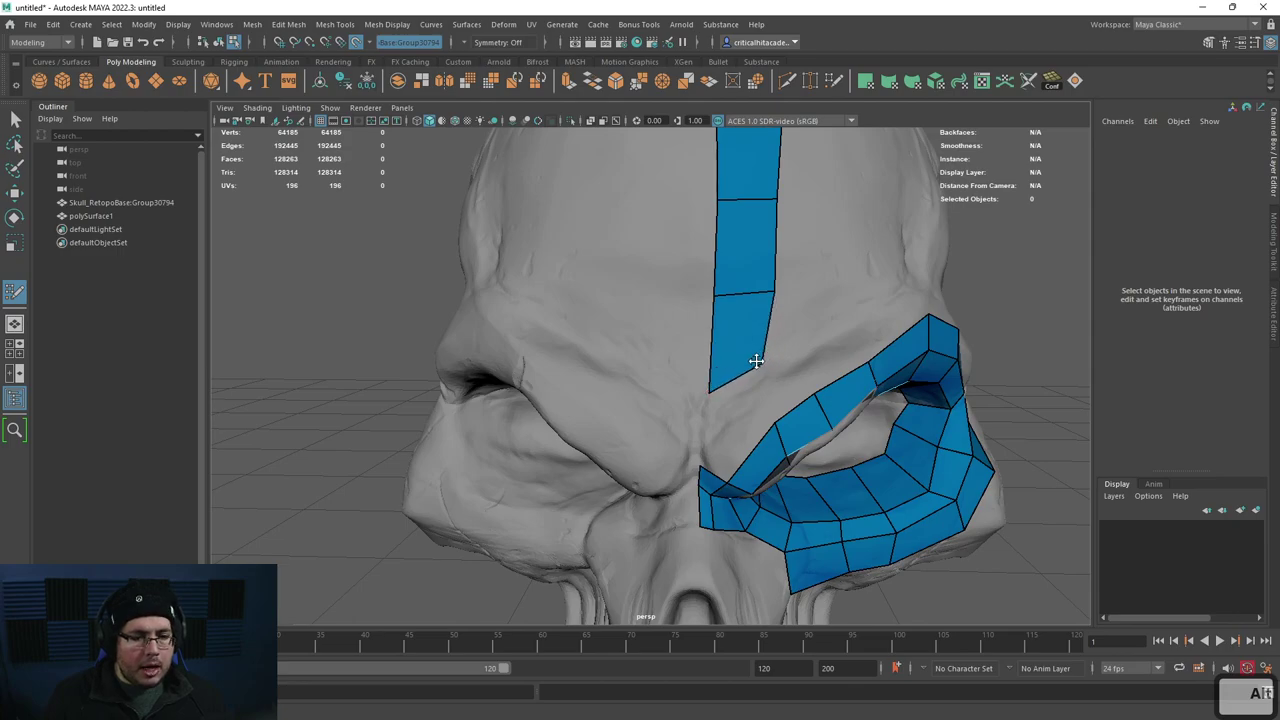
Step: Add five quads along the brow ridge, connecting the forehead's centre strip to the eye rings
alt+drag(727, 413, 754, 464)
click(761, 436)
shift+click(786, 466)
shift+click(777, 409)
shift+click(837, 441)
shift+click(880, 386)
mouse_move(880, 386)
alt+mouse_down()
mouse_move(943, 400)
mouse_move(836, 427)
alt+mouse_up()
shift+click(924, 422)
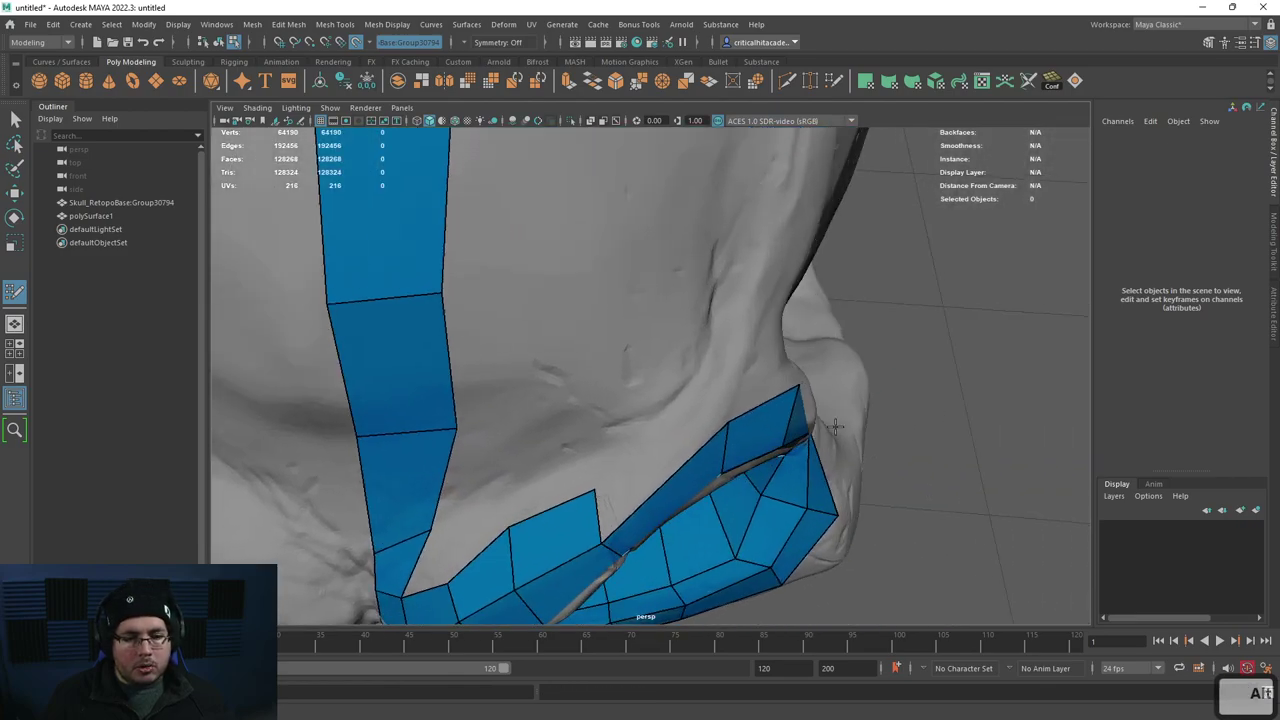
Step: Extend the brow row with three quads past the outer brow and onto the start of the temple ridge
shift+click(707, 401)
mouse_move(707, 401)
alt+mouse_down()
mouse_move(680, 423)
mouse_move(711, 382)
mouse_move(668, 362)
alt+mouse_up()
click(748, 360)
shift+click(714, 400)
click(756, 379)
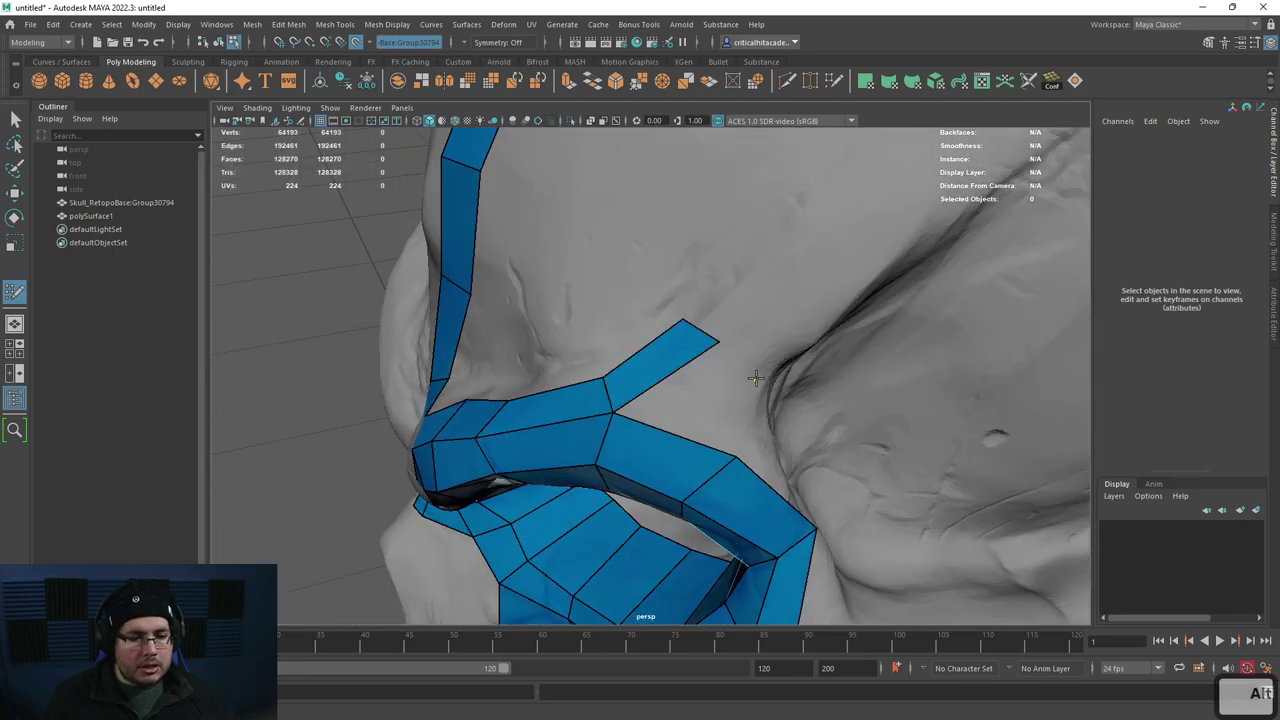
shift+click(698, 400)
Step: Add two quads on the temple side of the outer eye ring, behind the outer corner of the socket
alt+drag(644, 419, 654, 400)
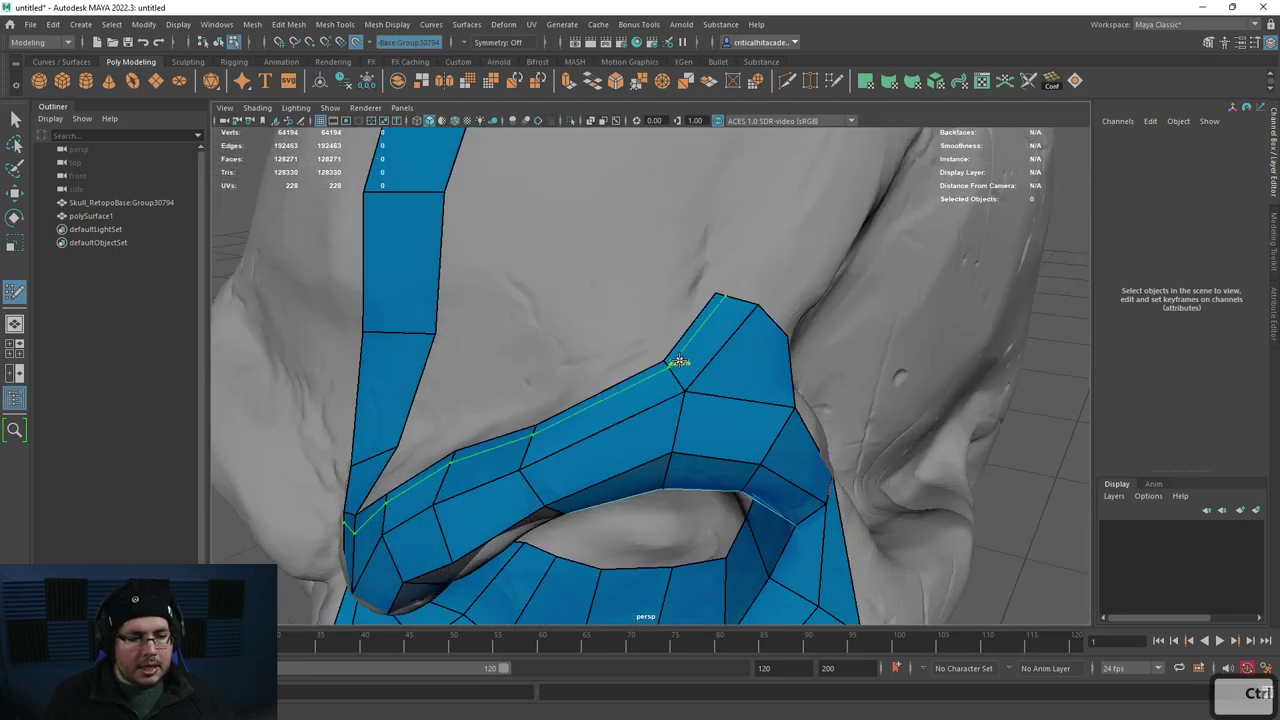
alt+drag(791, 229, 704, 364)
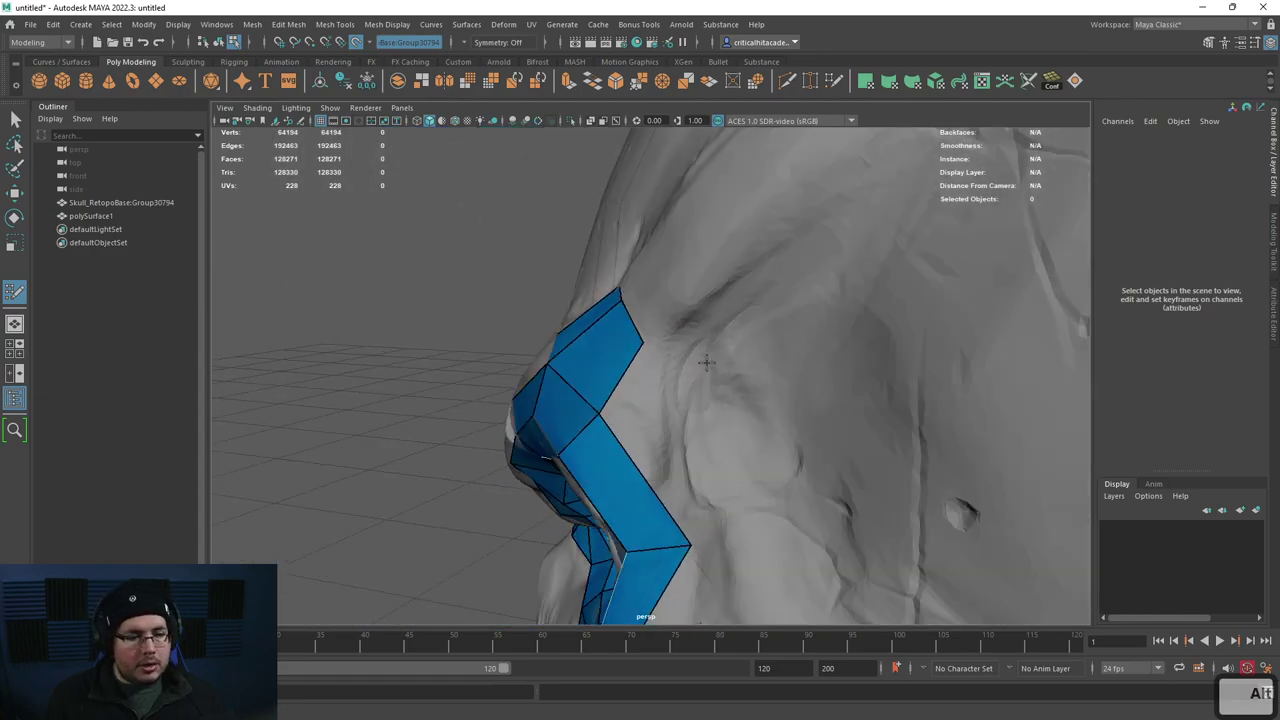
shift+click(672, 392)
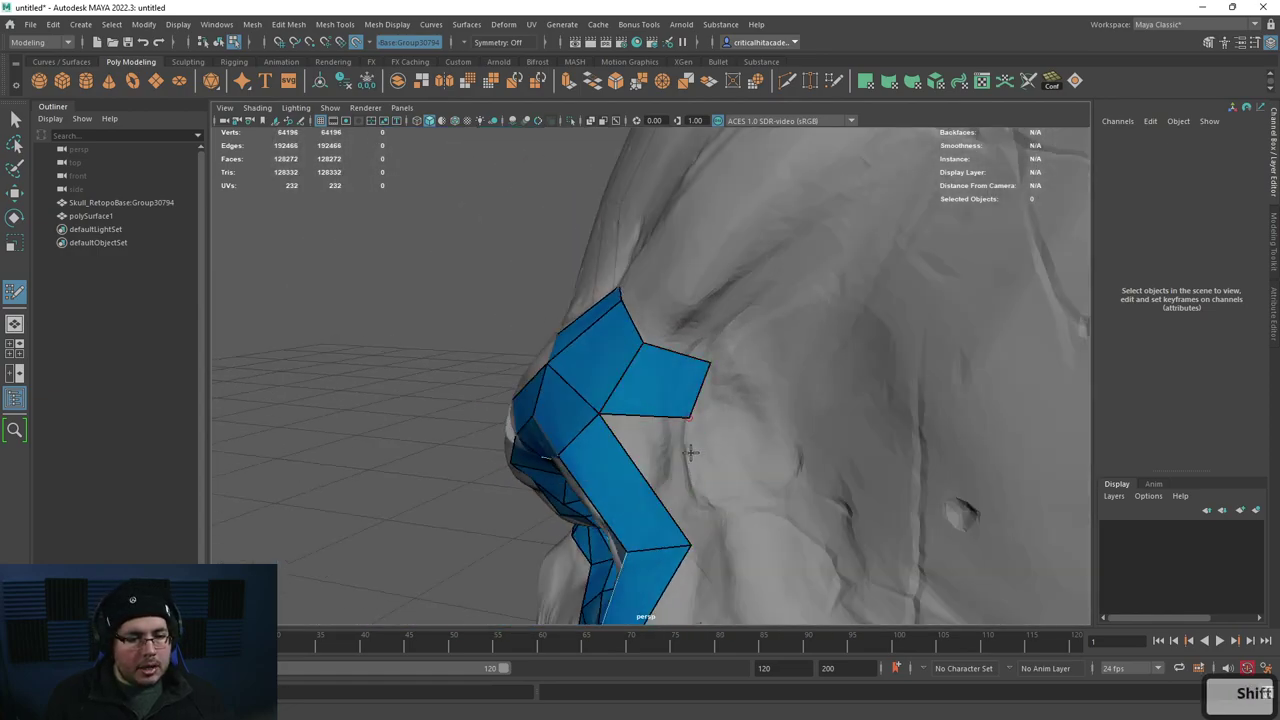
shift+click(705, 515)
Step: Extend the quads from the outer brow up the temple ridge and widen the strip toward the forehead
alt+drag(669, 423, 819, 450)
click(740, 389)
shift+click(690, 470)
click(803, 424)
shift+click(803, 474)
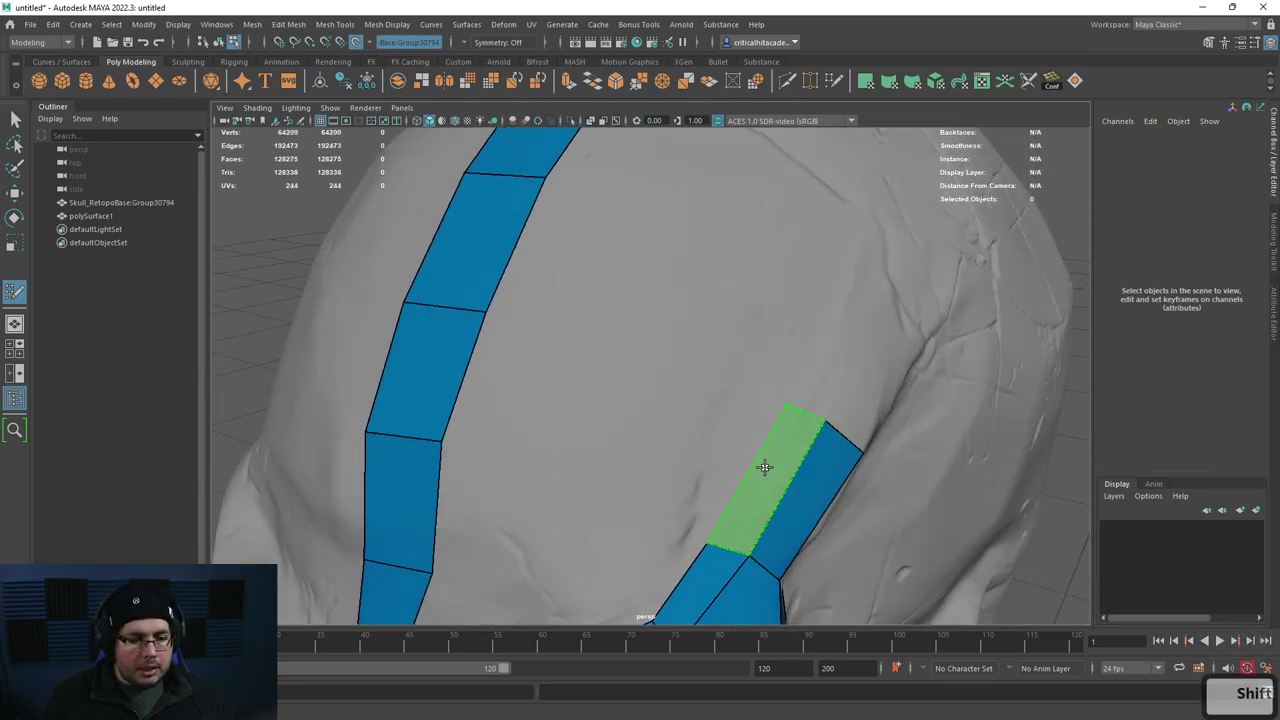
shift+click(766, 457)
Step: Continue the temple ridge strip toward the crown and taper its end with one triangle on each side
shift+click(820, 337)
alt+drag(820, 337, 708, 397)
shift+click(886, 343)
shift+click(999, 339)
shift+click(723, 418)
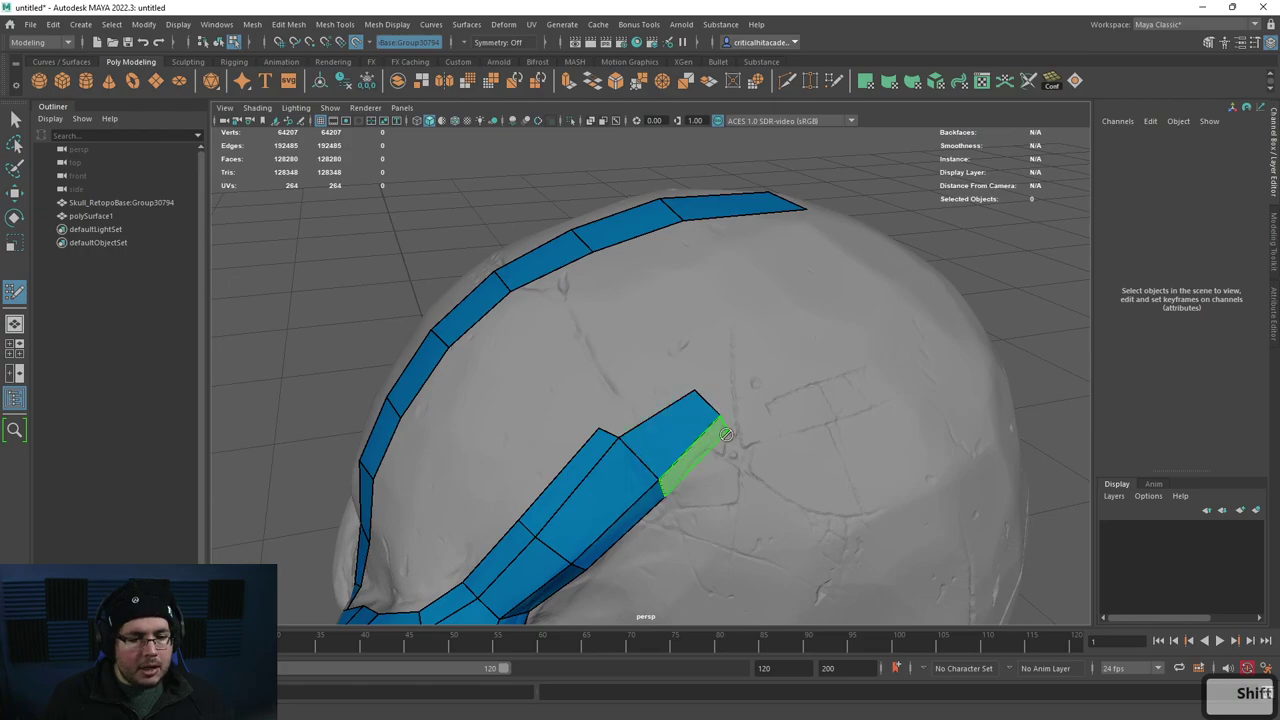
shift+click(722, 428)
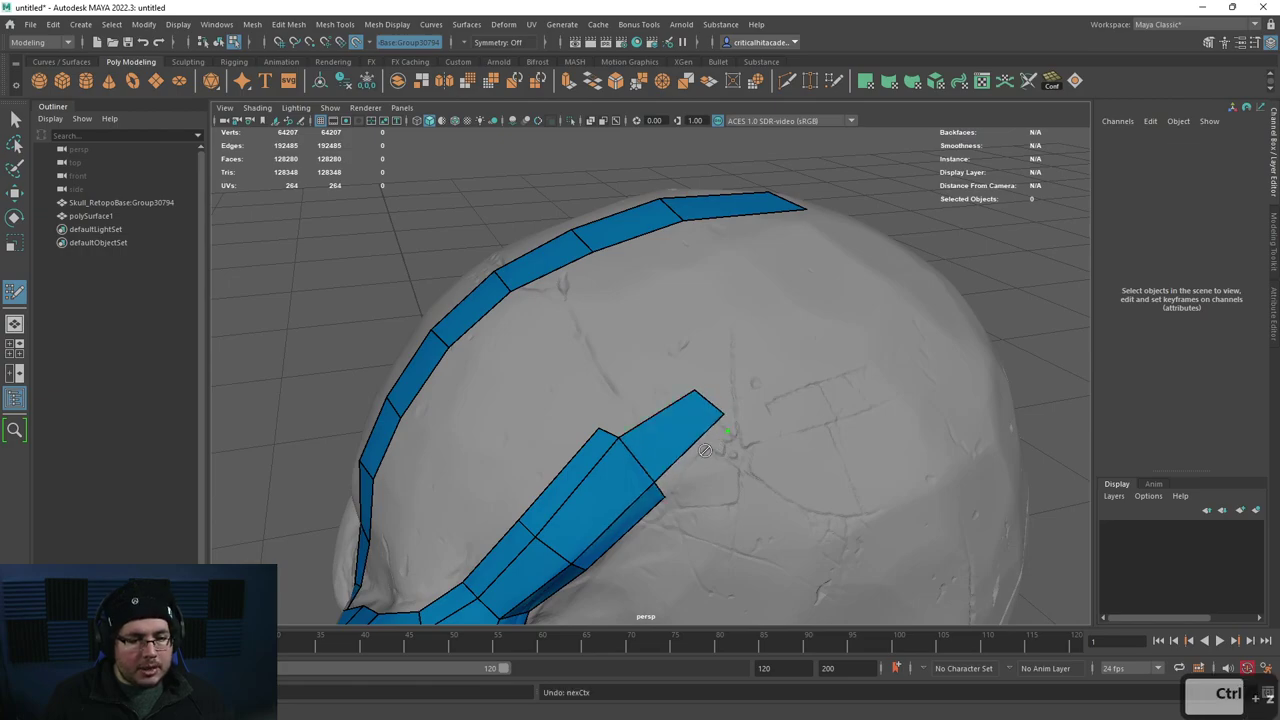
shift+click(676, 374)
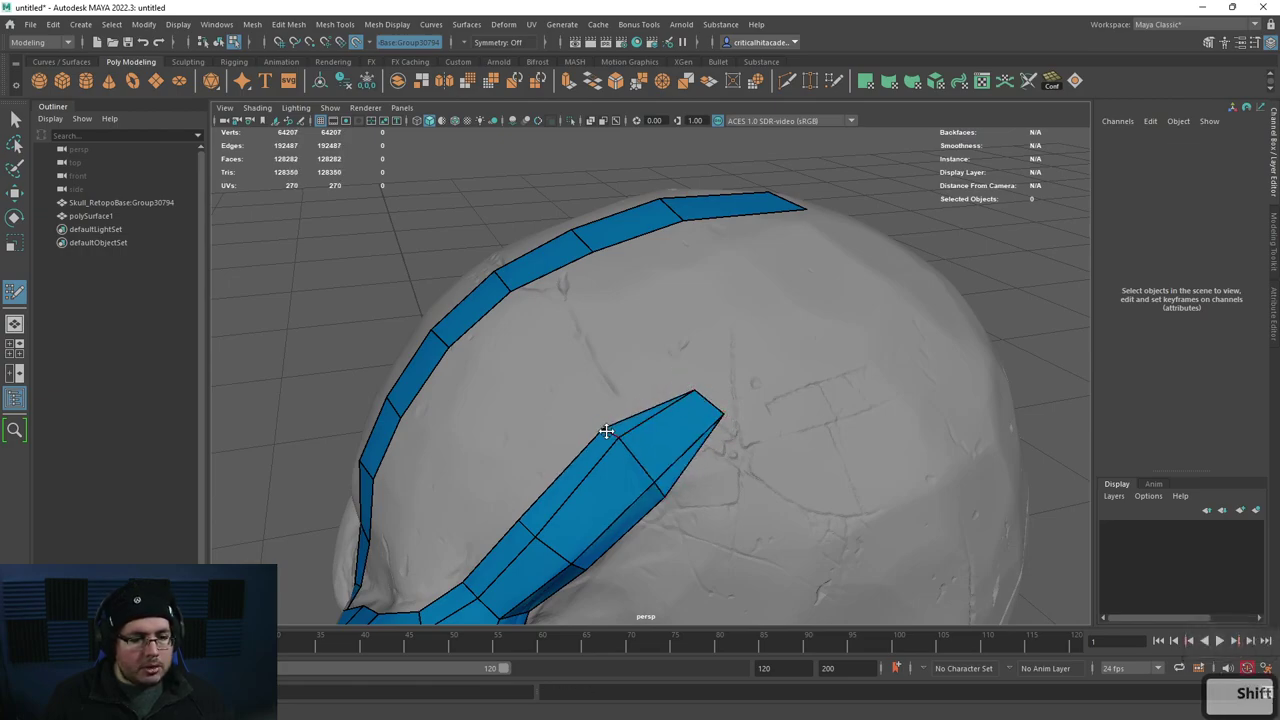
Step: Lay four quads from the outer eye ring backward along the front of the cheekbone arch
alt+drag(671, 471, 774, 446)
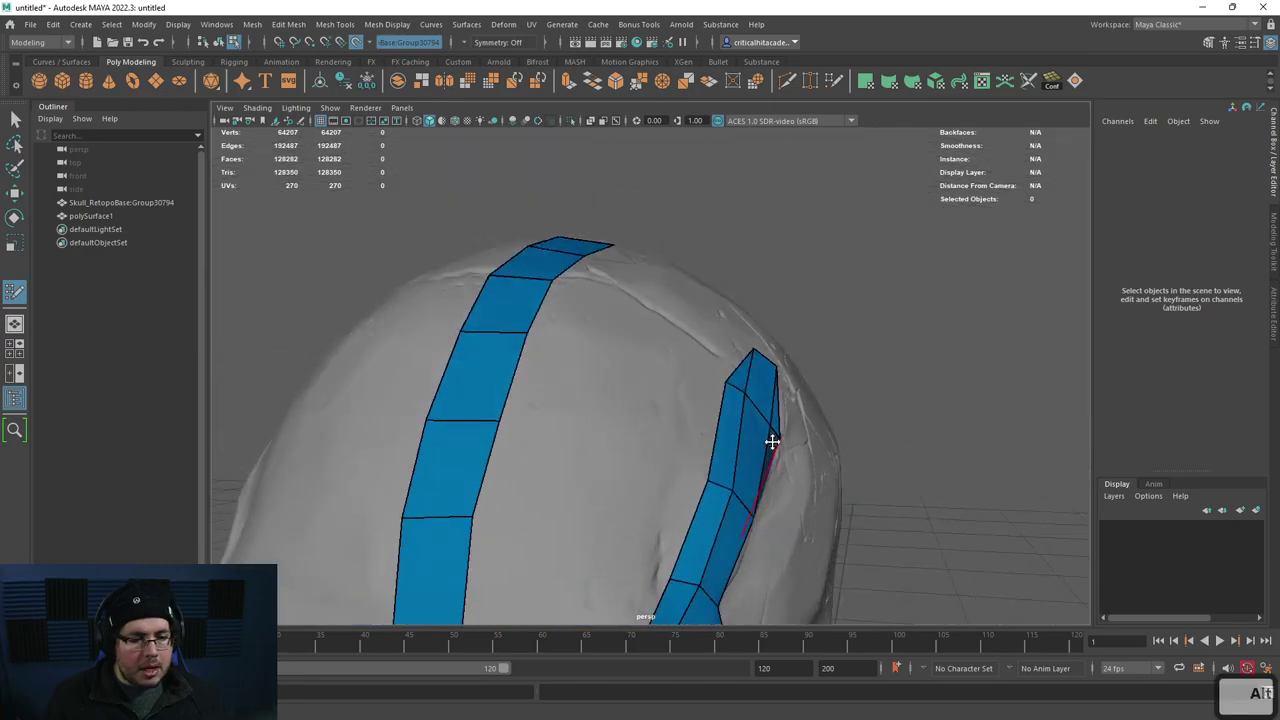
alt+drag(723, 382, 694, 430)
alt+right_drag(695, 431, 800, 448)
alt+middle_drag(728, 500, 651, 491)
alt+drag(651, 491, 620, 488)
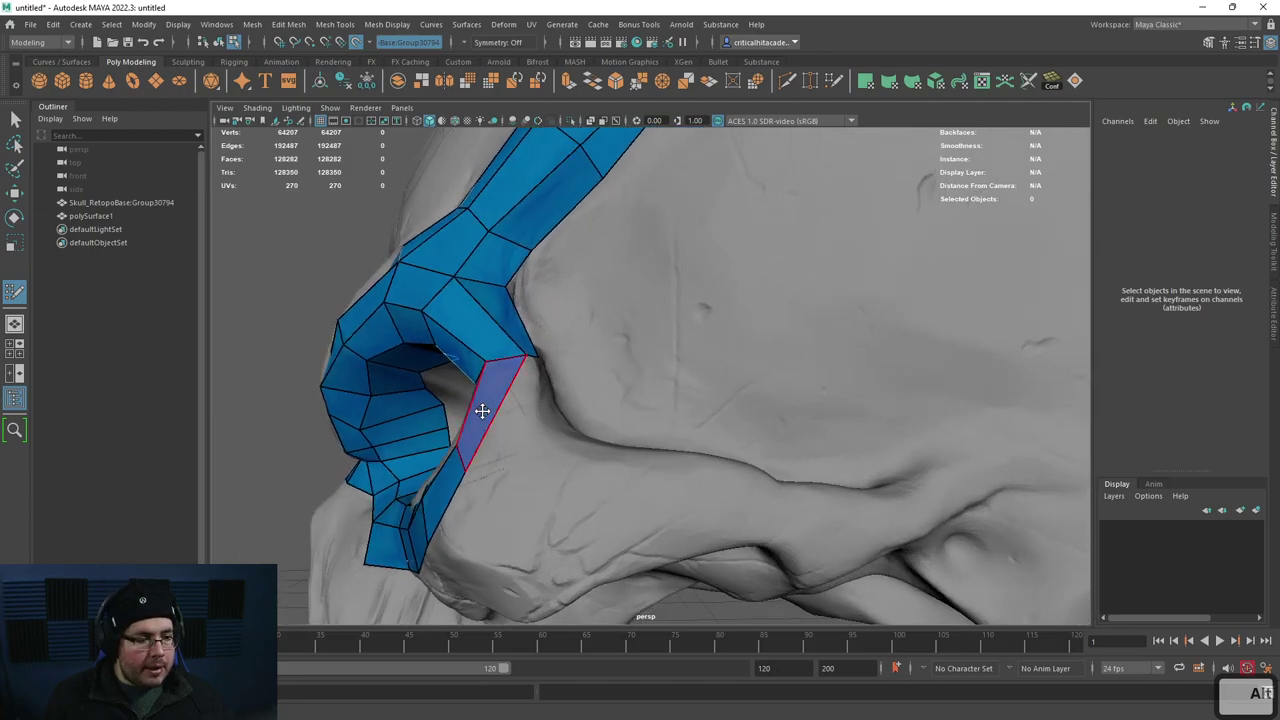
shift+click(508, 432)
shift+click(559, 475)
click(694, 513)
click(697, 469)
shift+click(641, 489)
alt+drag(760, 525, 719, 513)
shift+click(660, 452)
alt+drag(660, 452, 687, 516)
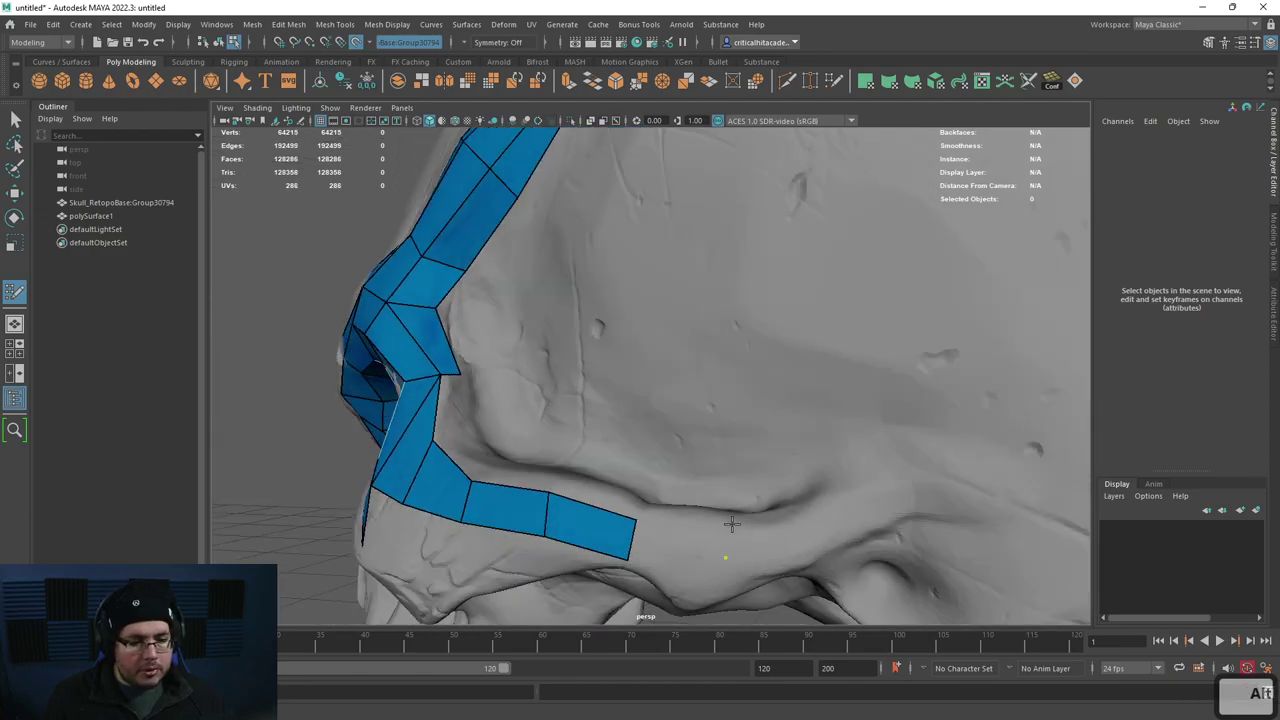
Step: Extend the cheekbone arch strip backward with three more quads to the arch's rear end
shift+click(700, 532)
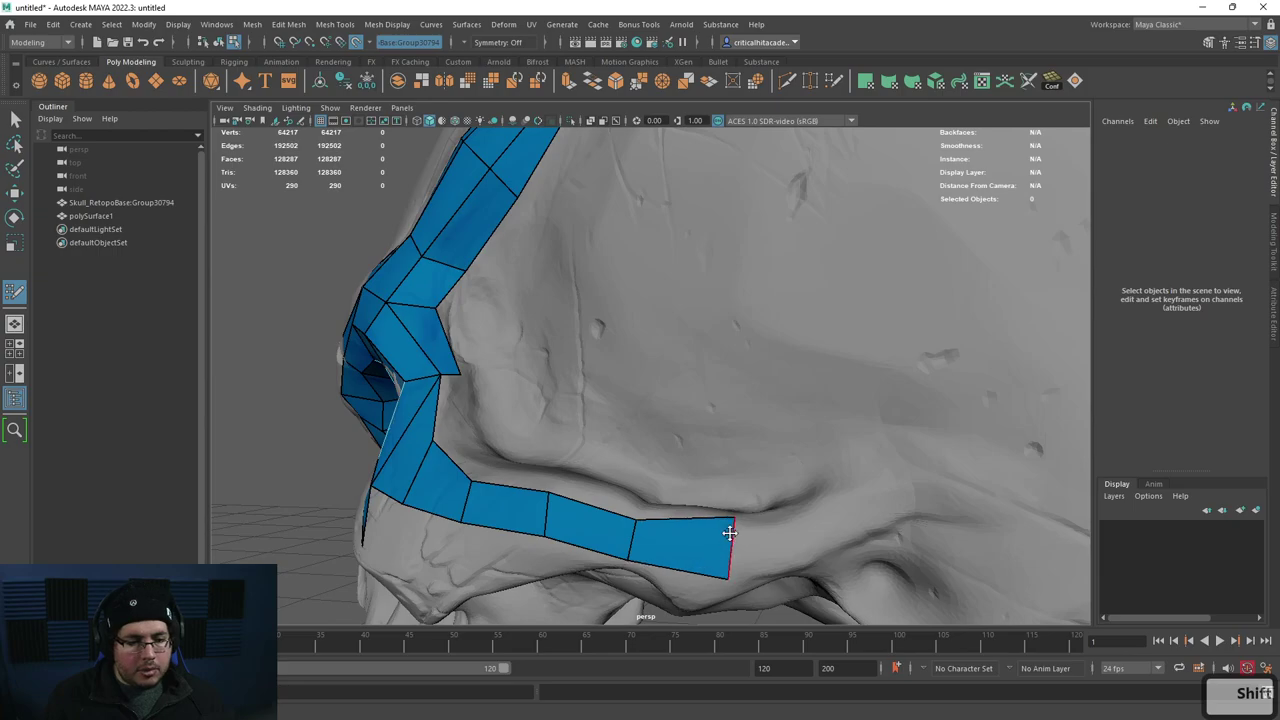
shift+click(775, 517)
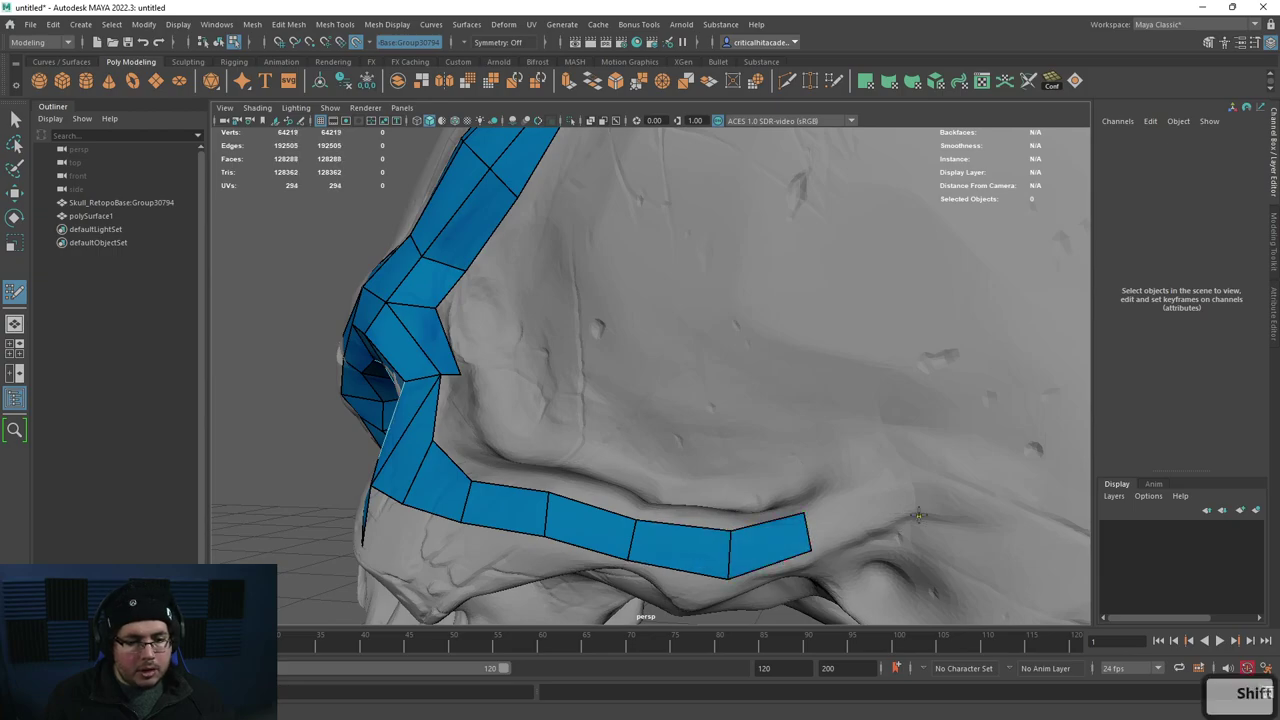
shift+click(880, 505)
alt+drag(880, 505, 878, 458)
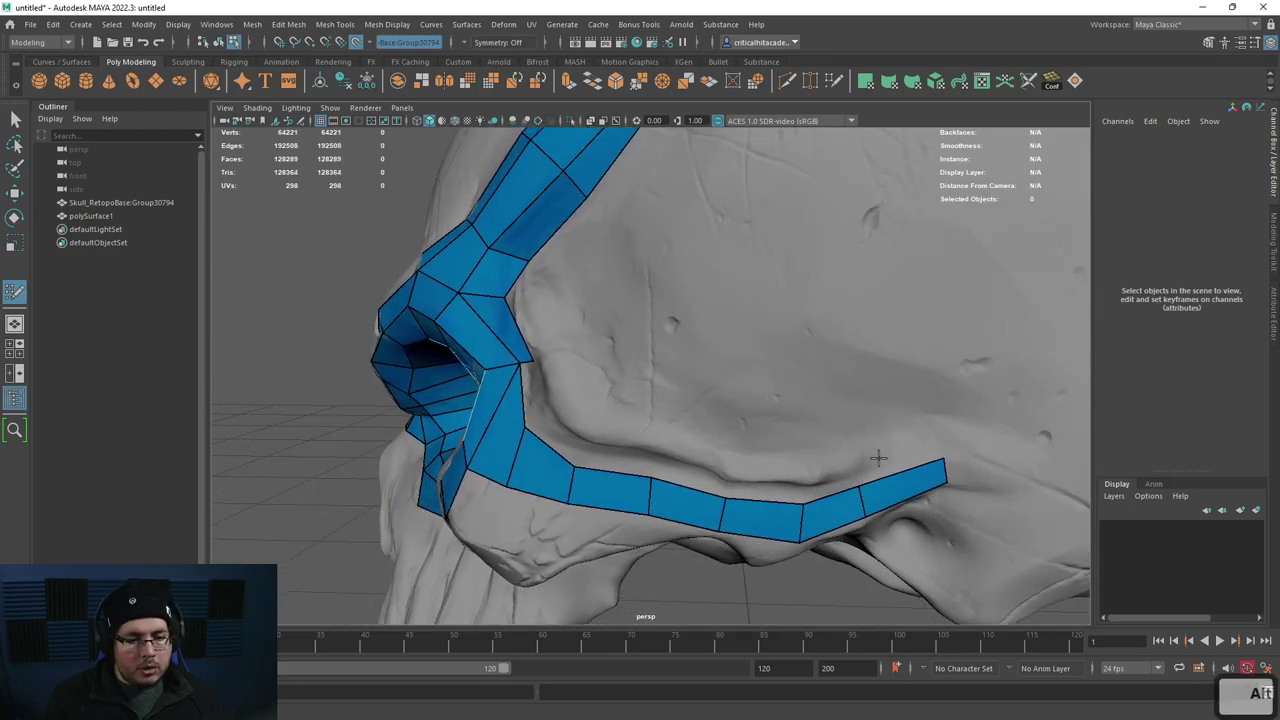
Step: Lay a separate strip of six quads on the temple above the cheekbone arch, running from its rear end forward
shift+click(903, 386)
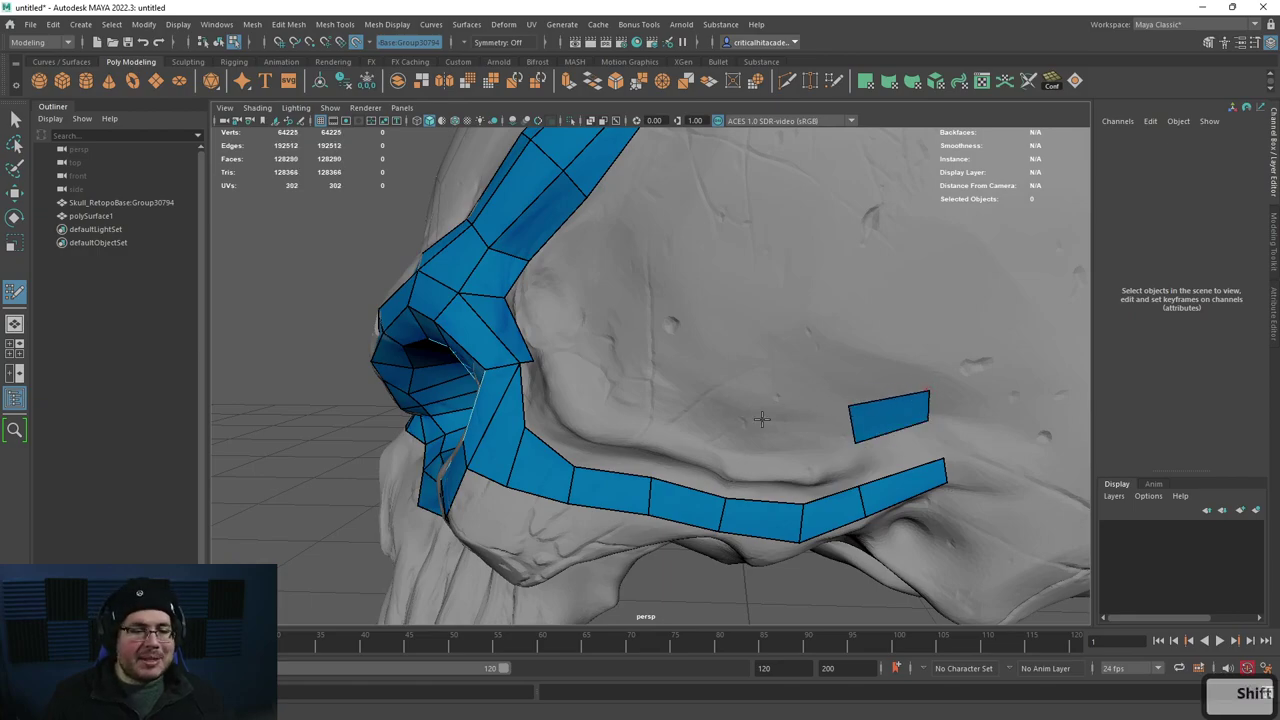
shift+click(836, 424)
click(731, 441)
click(746, 392)
shift+click(769, 420)
click(670, 431)
click(685, 387)
shift+click(700, 411)
mouse_move(737, 391)
shift+mouse_down()
mouse_move(789, 409)
mouse_move(698, 452)
shift+mouse_up()
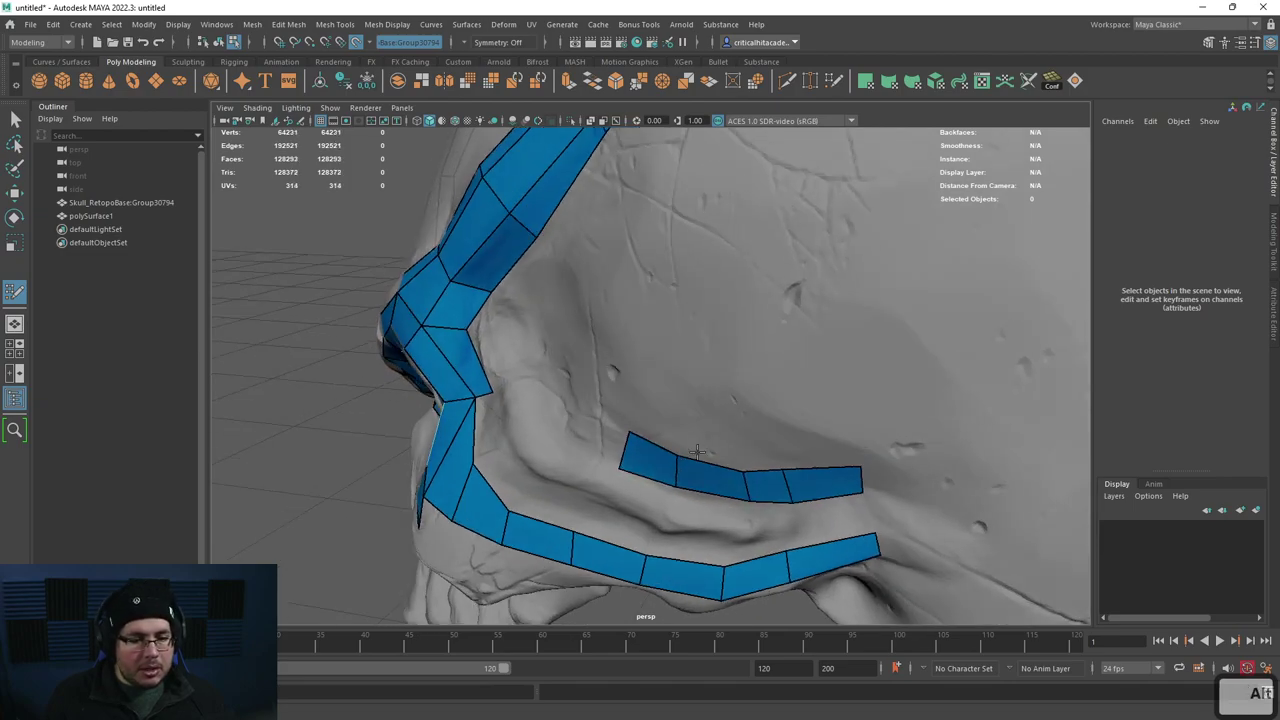
shift+click(567, 429)
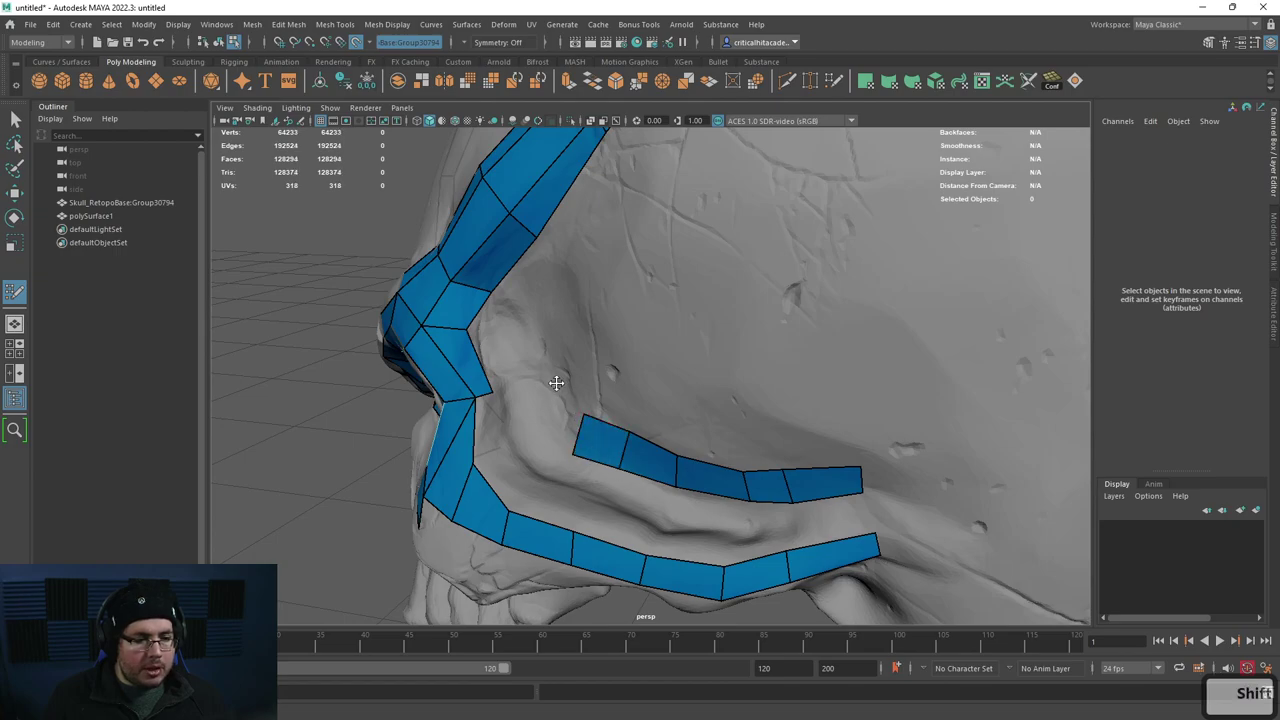
shift+click(560, 418)
Step: Bridge the gap between the cheekbone arch strip and the strip above it with six quads
shift+click(565, 490)
shift+click(622, 508)
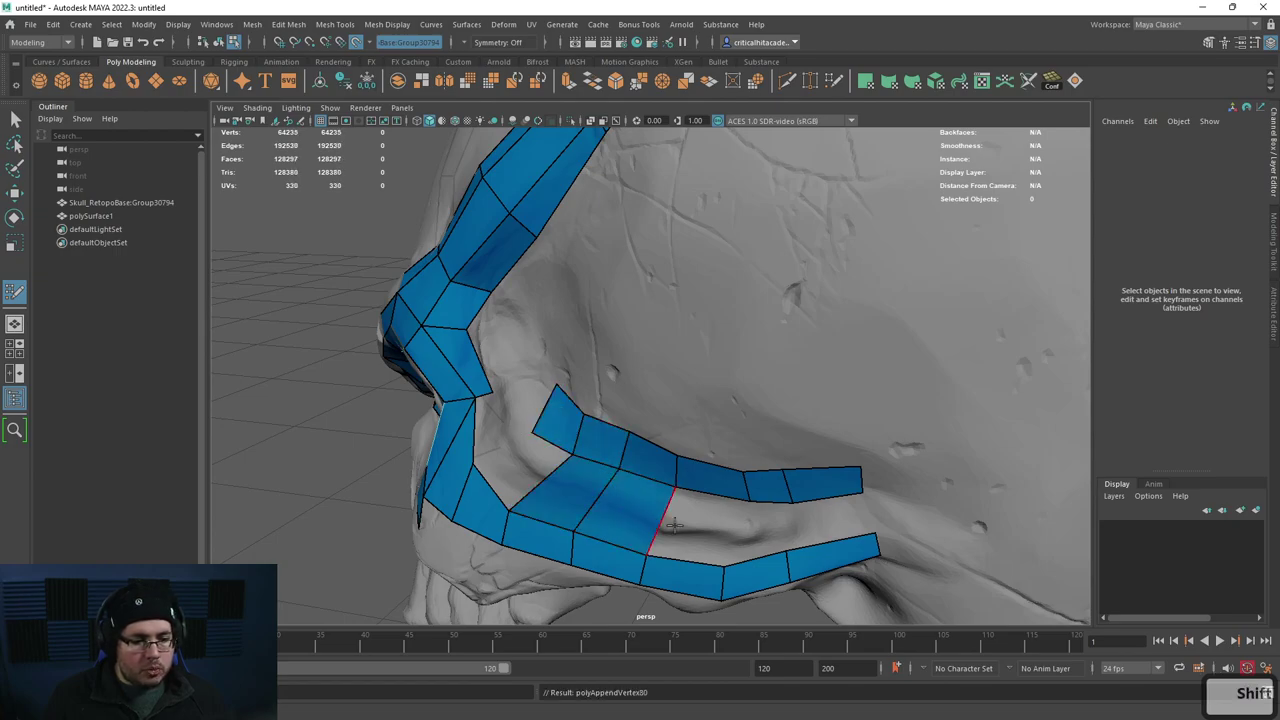
shift+click(688, 522)
shift+click(755, 527)
shift+click(823, 523)
alt+drag(610, 478, 580, 500)
shift+click(529, 517)
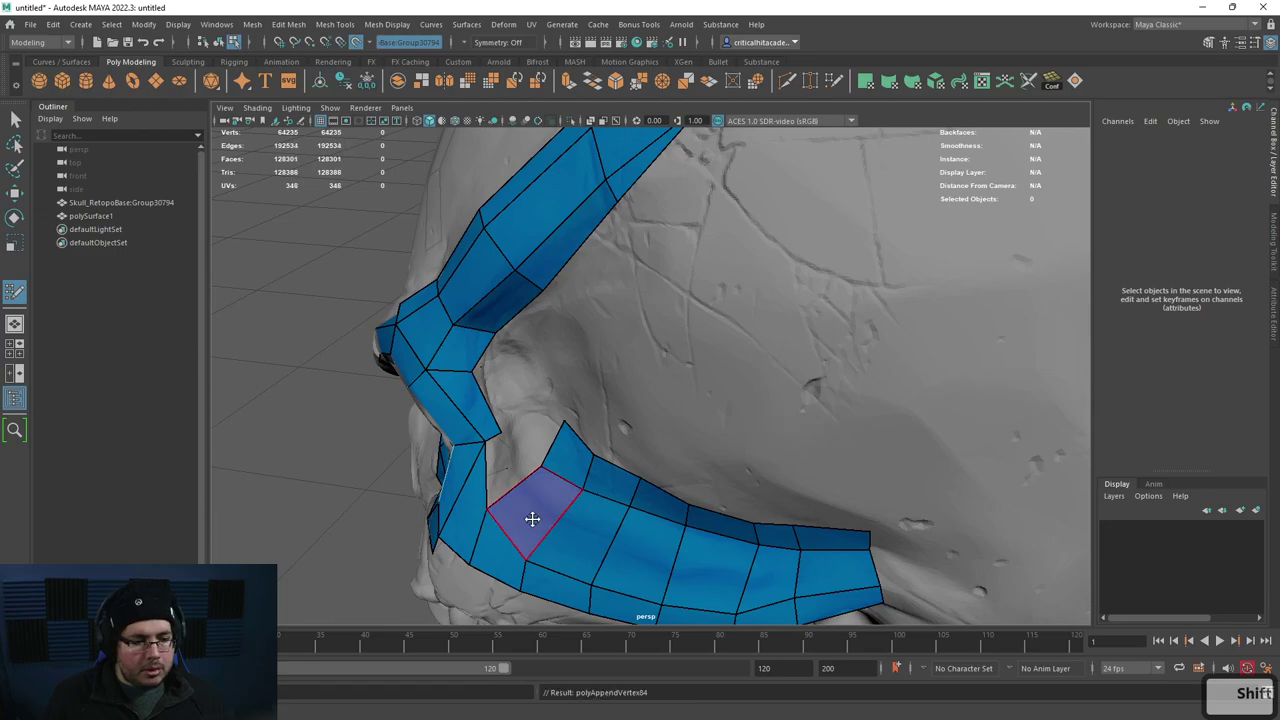
Step: Insert a lengthwise edge loop through the quads bridging the two cheekbone arch strips
alt+middle_drag(529, 517, 550, 465)
ctrl+click(591, 494)
alt+drag(591, 494, 728, 496)
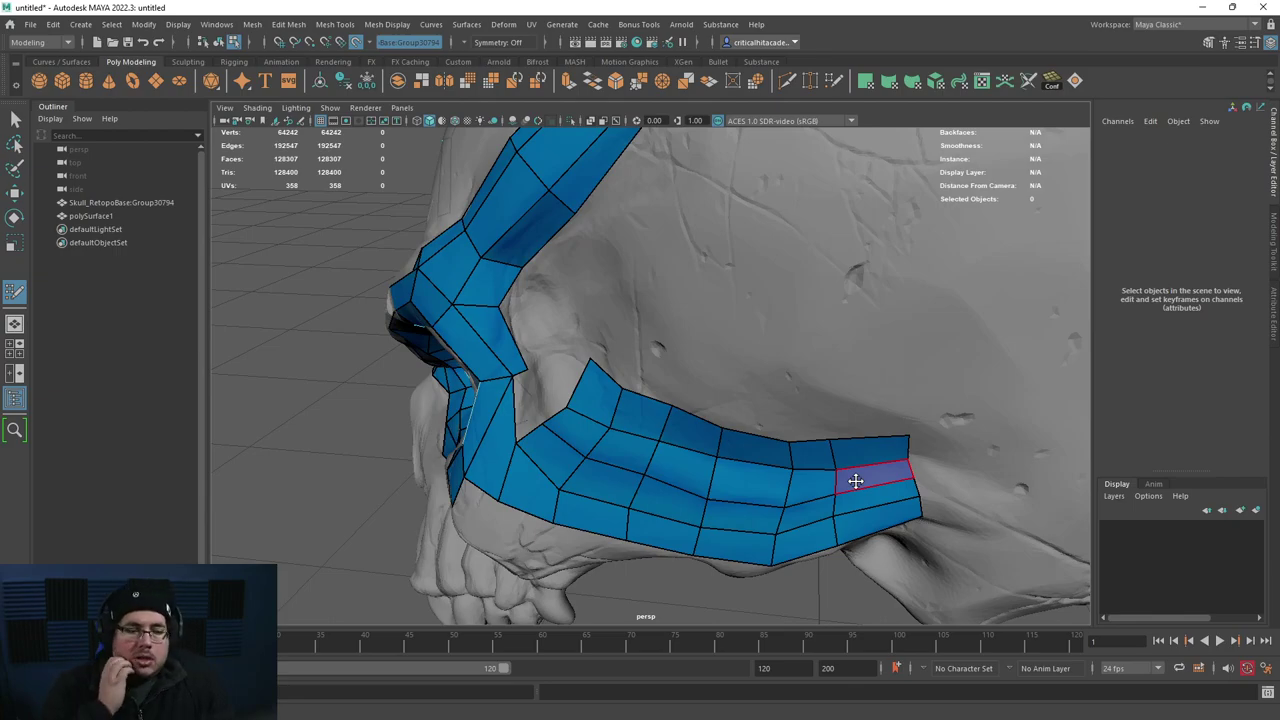
Step: Fill the hollow behind the eye socket with five quads joining the outer brow, eye ring and cheekbone arch
alt+drag(523, 257, 561, 331)
alt+right_drag(561, 331, 620, 390)
alt+drag(620, 390, 480, 440)
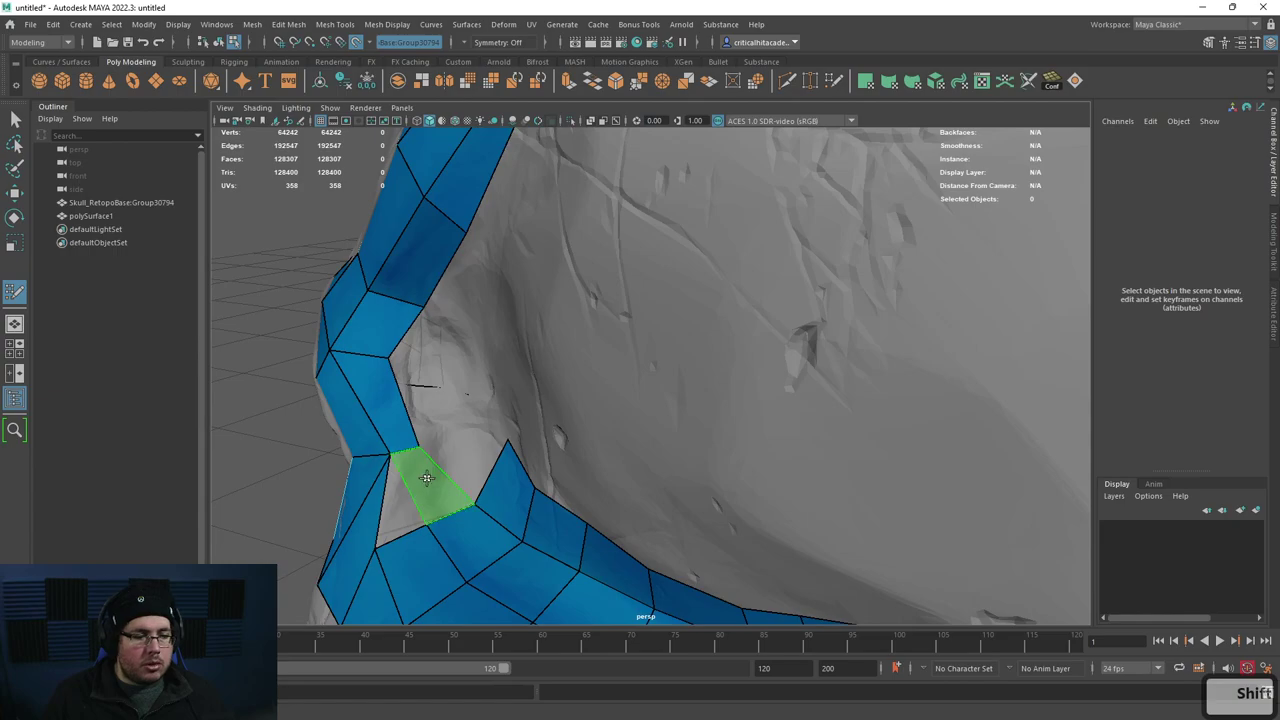
shift+click(398, 497)
shift+click(452, 475)
shift+click(433, 378)
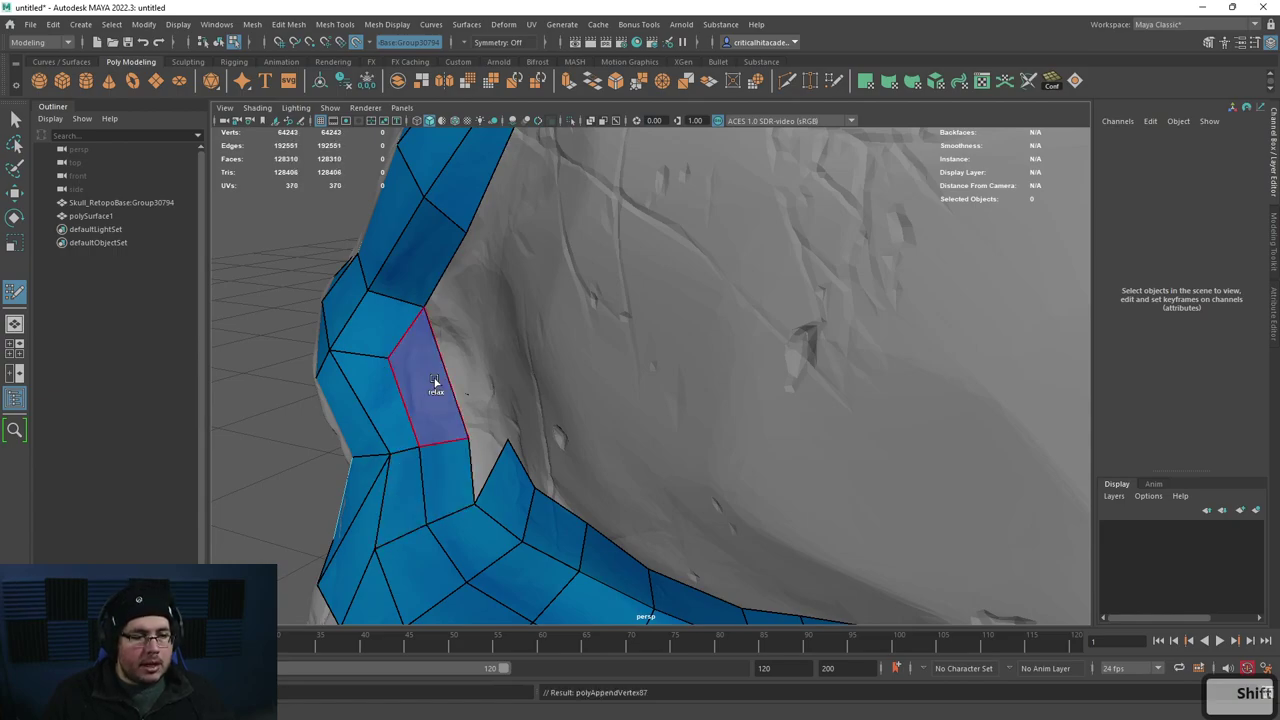
mouse_move(461, 438)
alt+mouse_down()
mouse_move(606, 374)
mouse_move(606, 414)
mouse_move(676, 486)
alt+mouse_up()
shift+click(588, 407)
Step: Create one large quad on the side of the skull between the temple ridge and cheekbone arch, and split it with a vertical edge loop
alt+right_drag(676, 486, 801, 417)
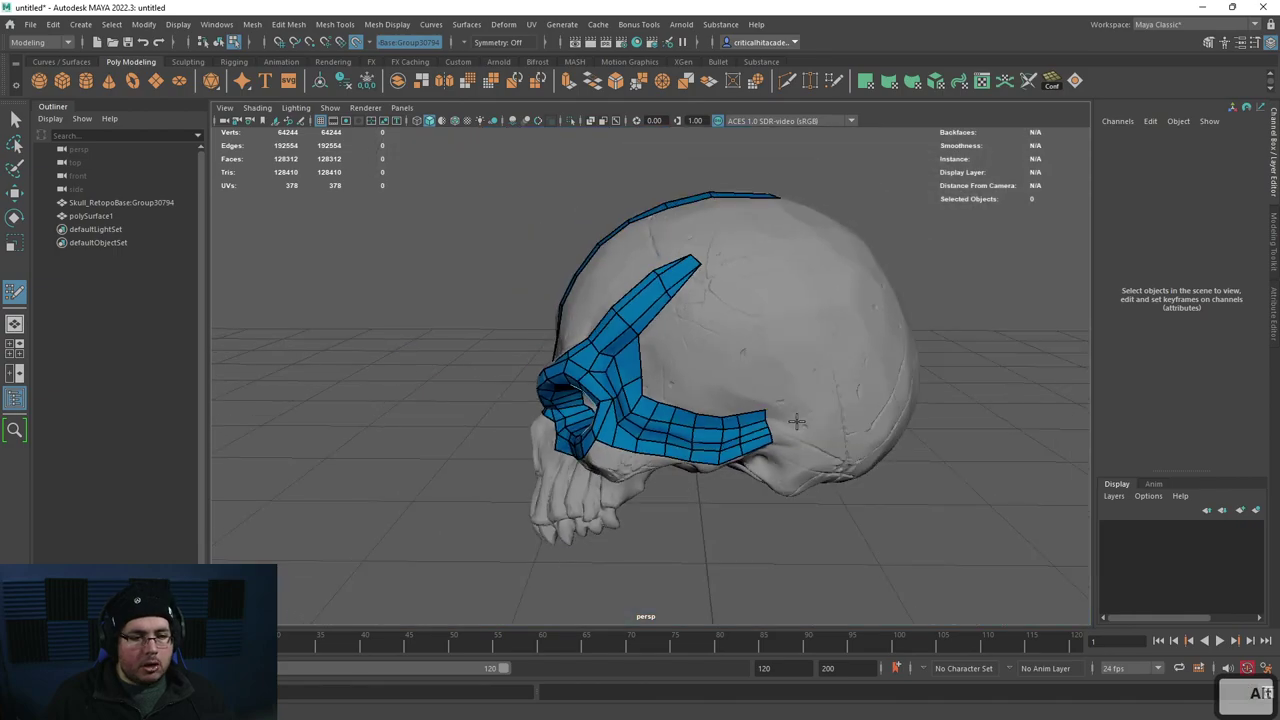
alt+drag(763, 326, 711, 317)
scroll(740, 326, up, 2)
alt+middle_drag(749, 323, 715, 343)
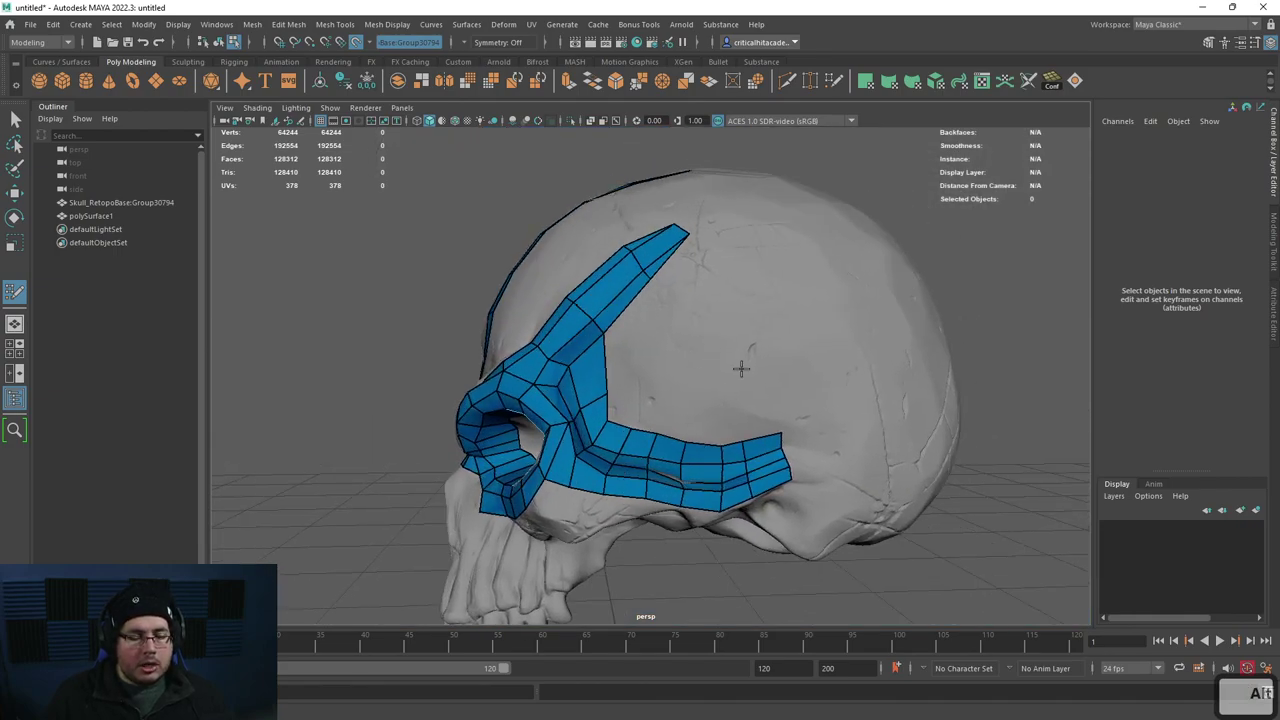
scroll(749, 365, up, 2)
alt+drag(748, 364, 578, 374)
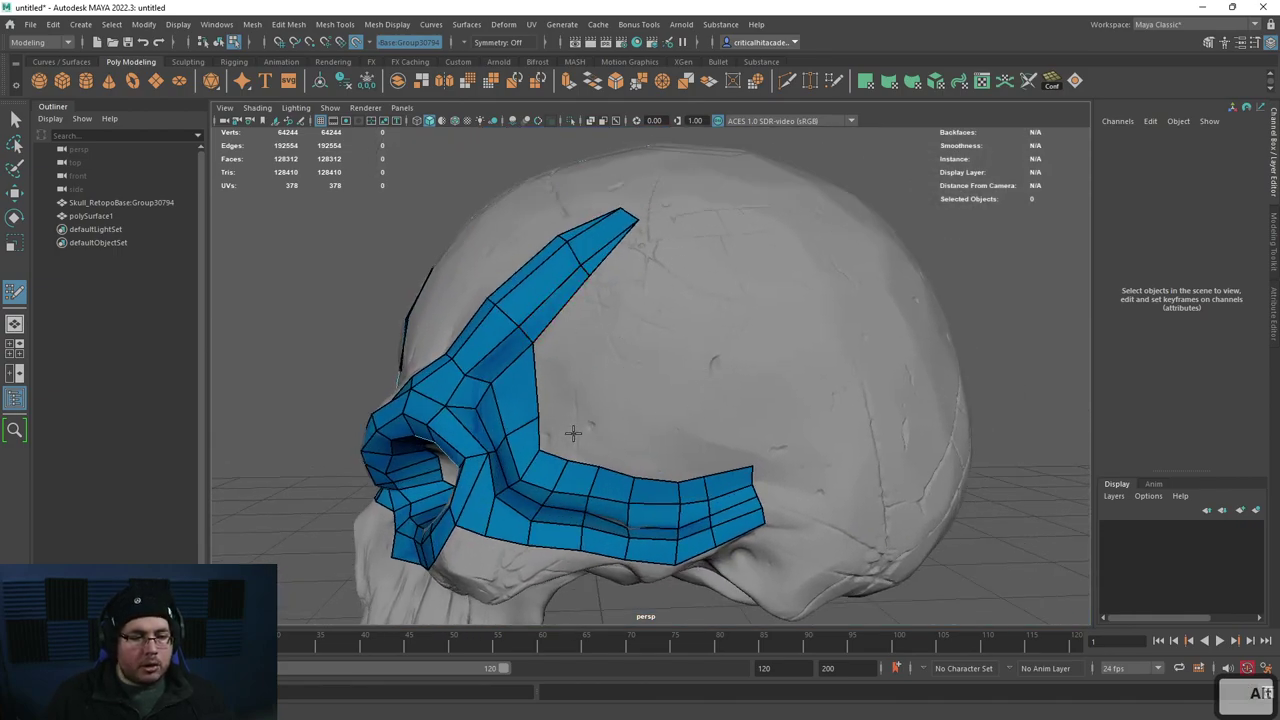
click(564, 345)
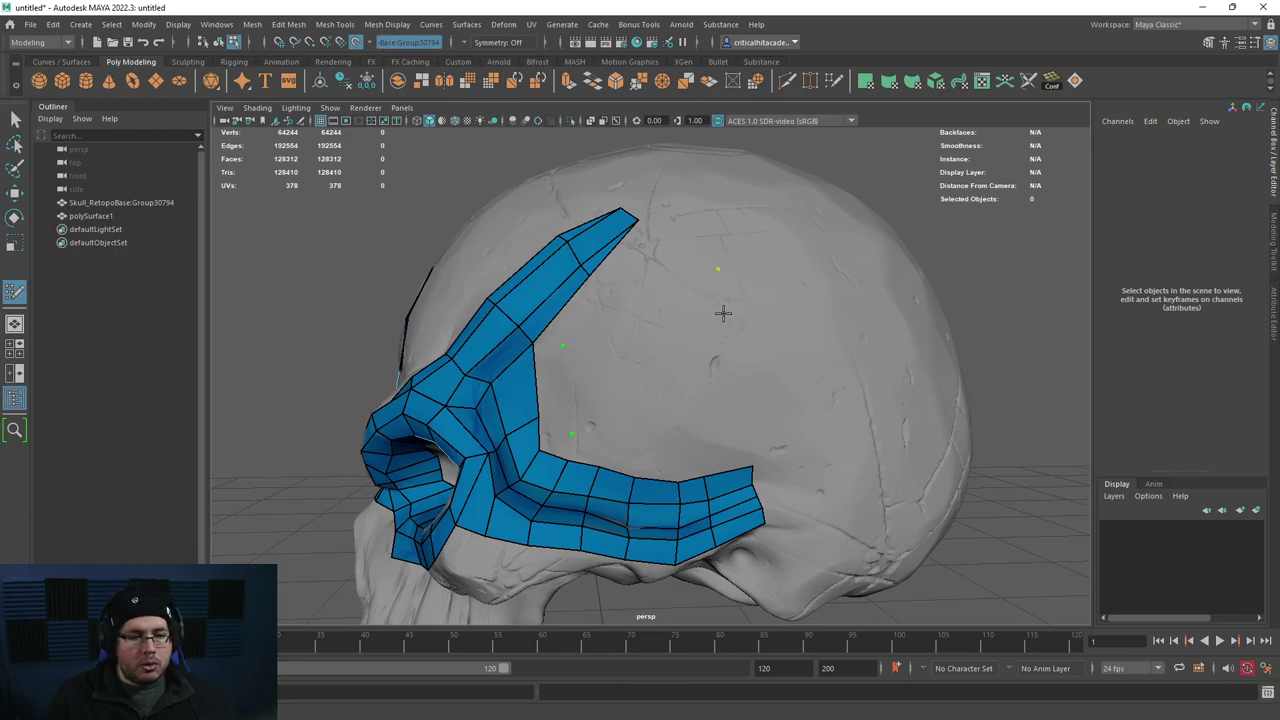
key(shift)
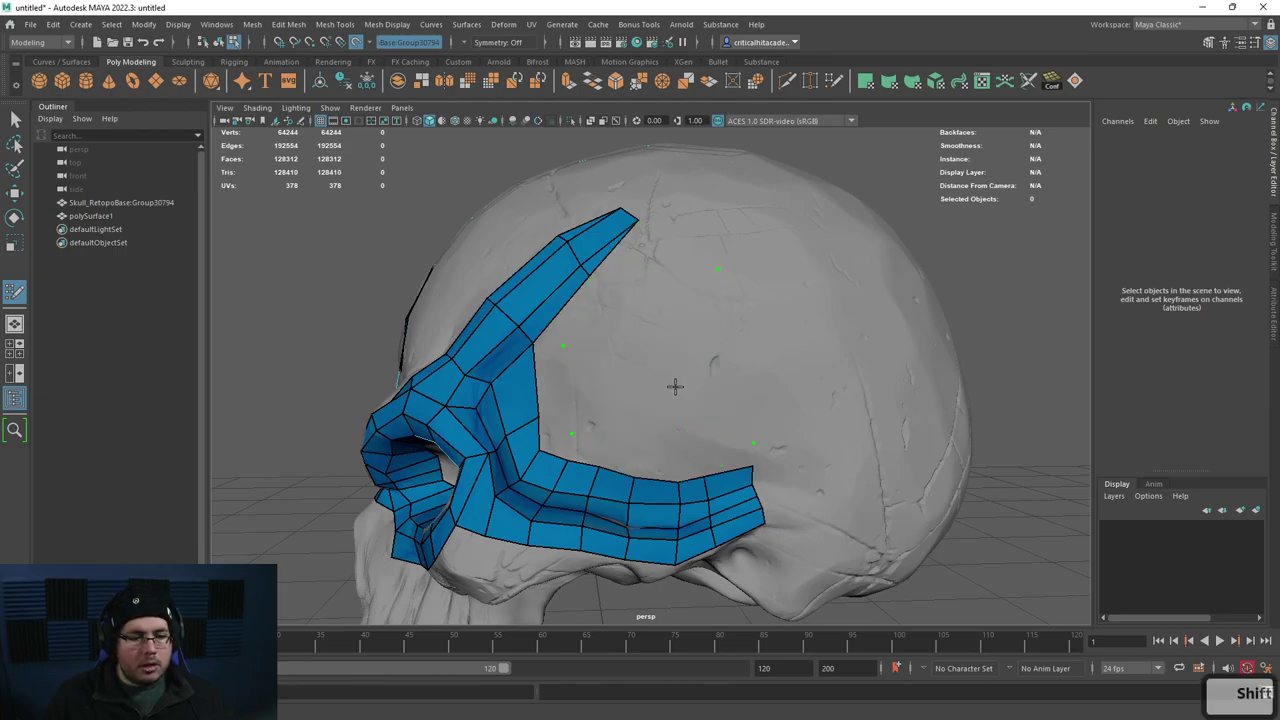
shift+click(701, 343)
shift+click(626, 366)
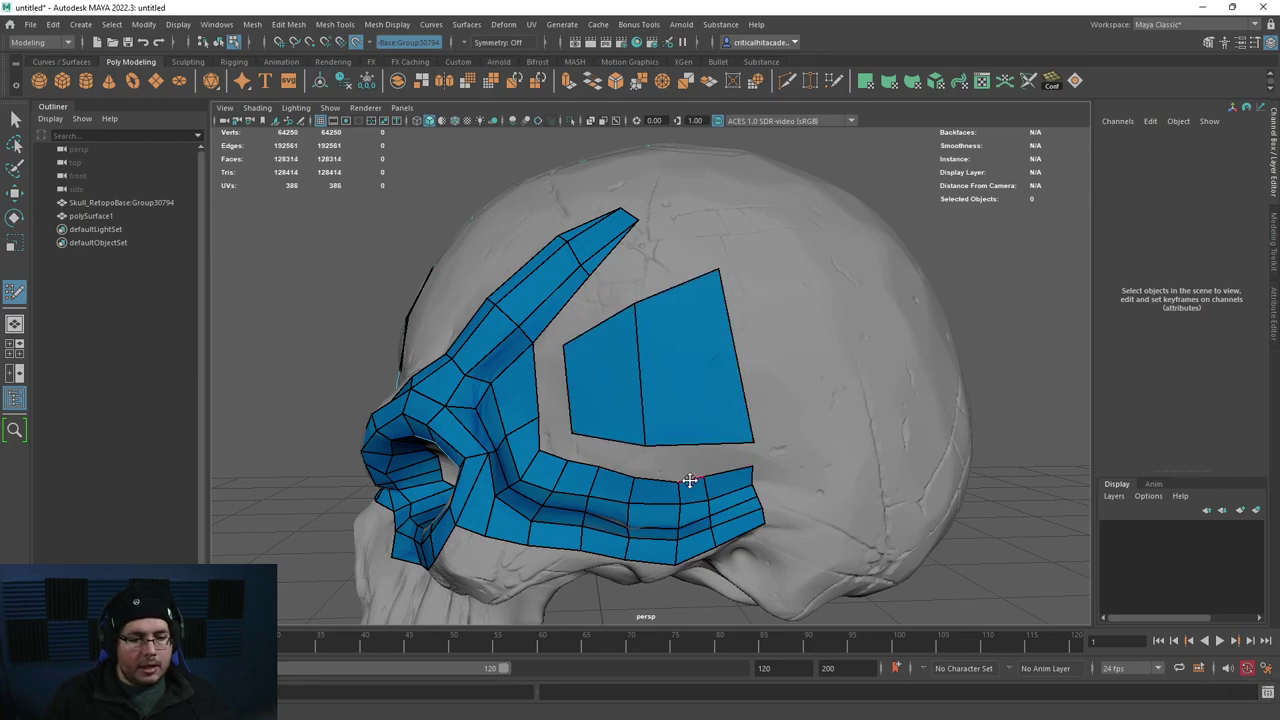
Step: Insert two vertical edge loops in the skull side patch and fill quads between its lower edge and the cheekbone arch
ctrl+click(691, 442)
ctrl+click(678, 443)
shift+click(676, 467)
key(ctrl+z)
shift+click(657, 465)
shift+click(694, 460)
shift+click(730, 460)
Step: Add another vertical loop near the front of the skull side patch and fill the remaining gaps to the cheekbone arch and hollow
alt+drag(614, 451, 627, 440)
ctrl+click(627, 440)
shift+click(624, 459)
shift+click(609, 456)
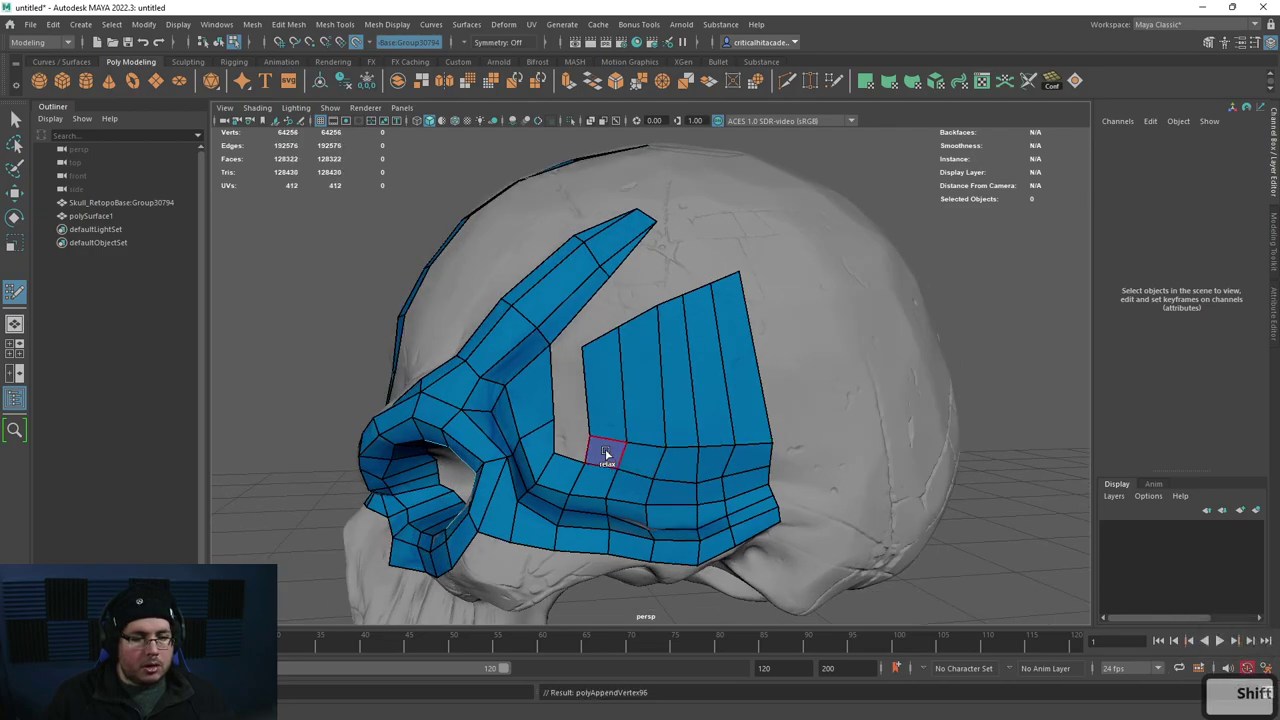
shift+click(568, 442)
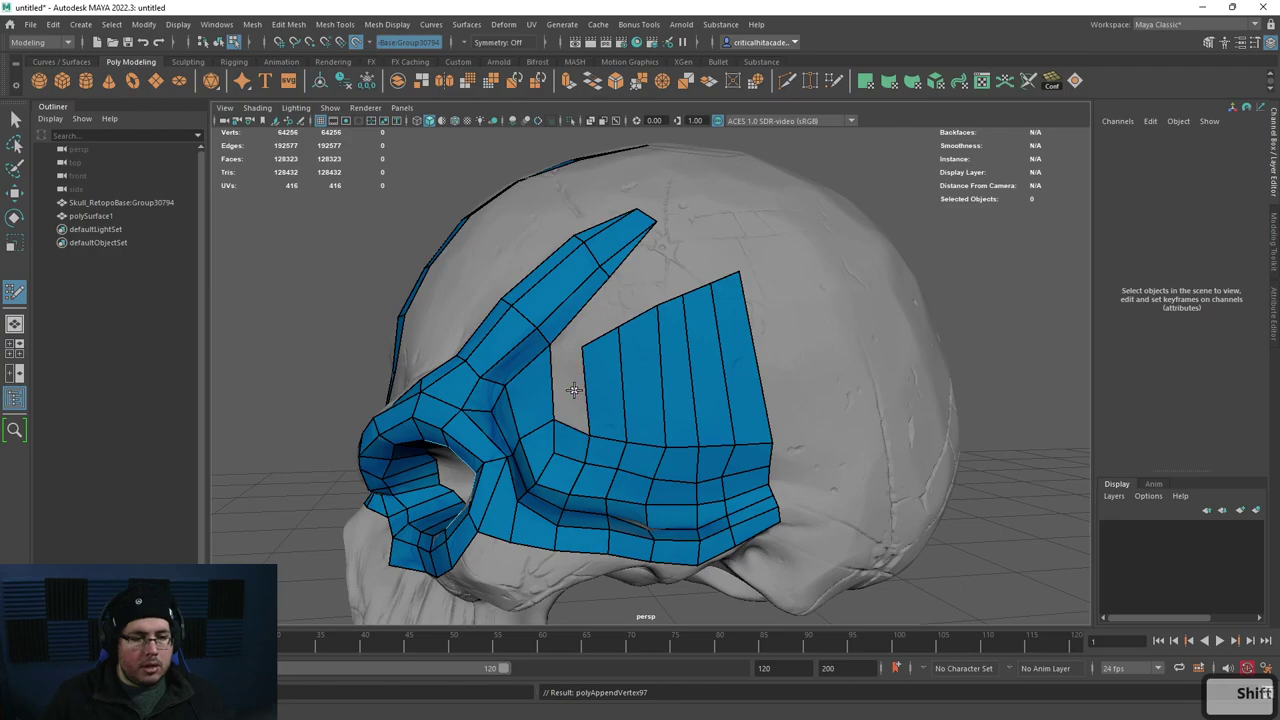
shift+click(576, 390)
alt+drag(551, 417, 647, 427)
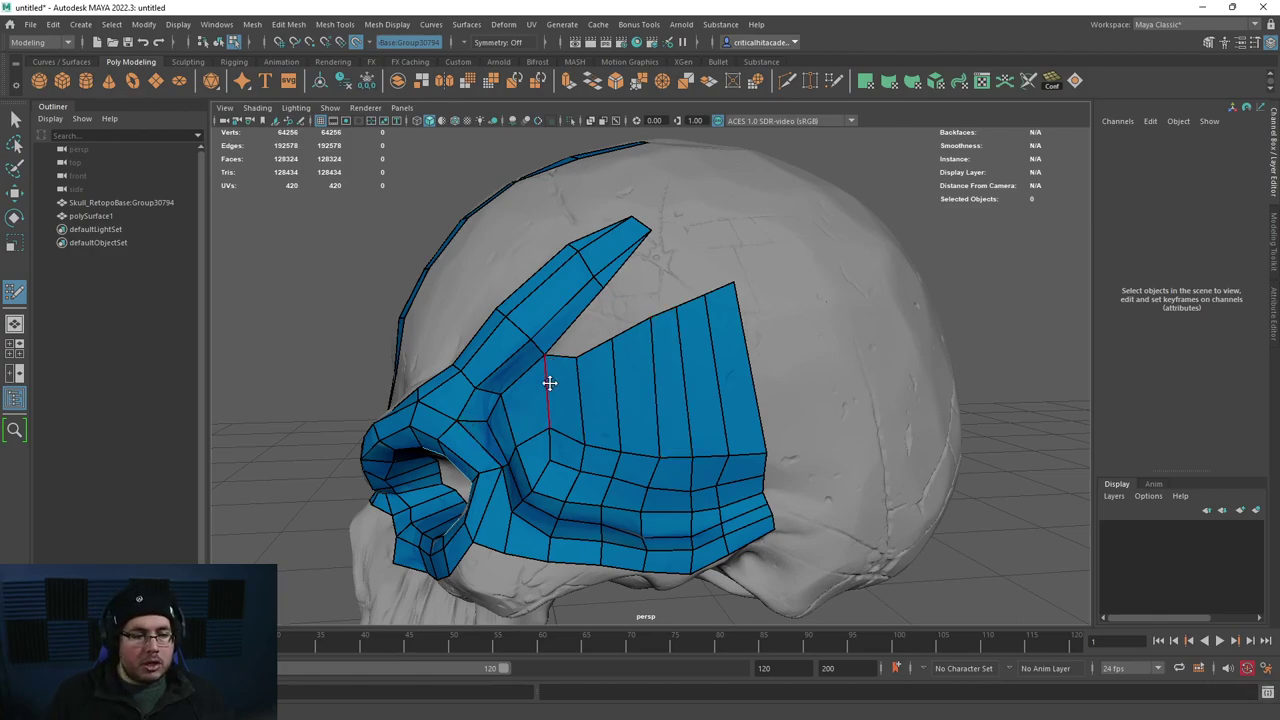
Step: Delete the two tall quads behind the outer brow and rebuild the hollow with two smaller quads below the temple ridge
alt+drag(550, 373, 508, 414)
alt+drag(389, 496, 526, 411)
shift+click(524, 411)
shift+click(568, 380)
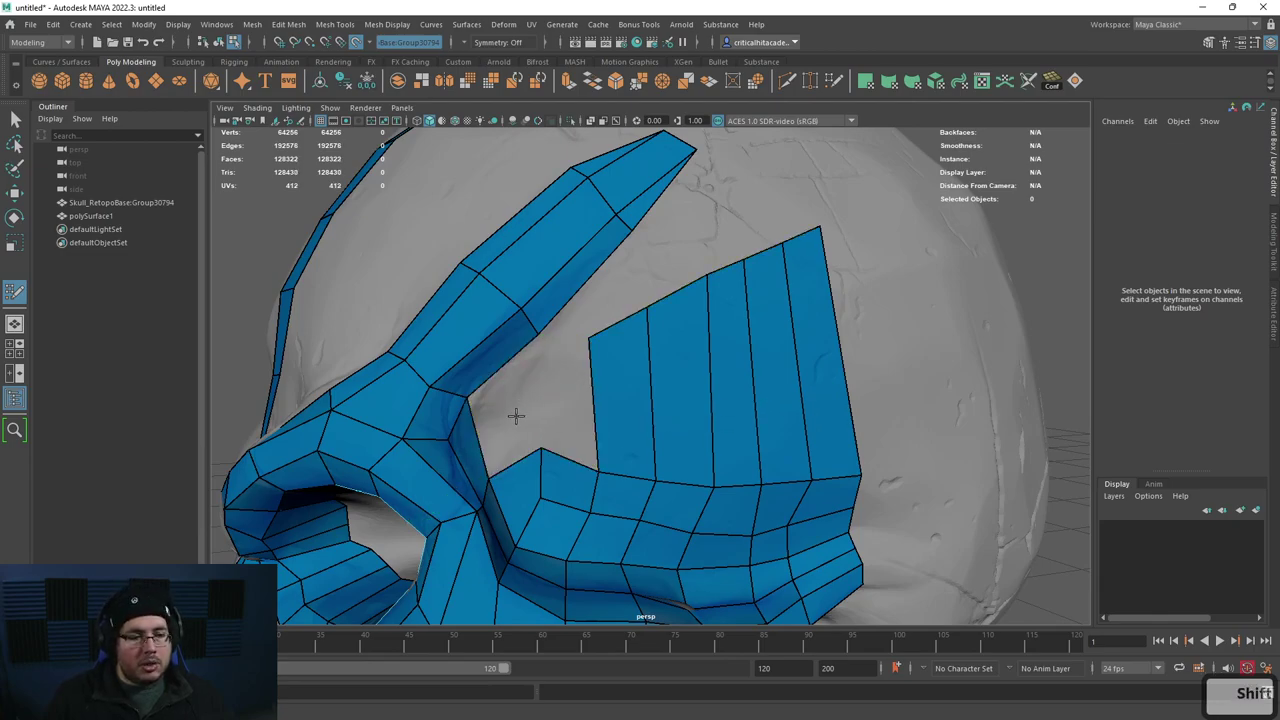
click(562, 350)
shift+click(514, 374)
shift+click(521, 429)
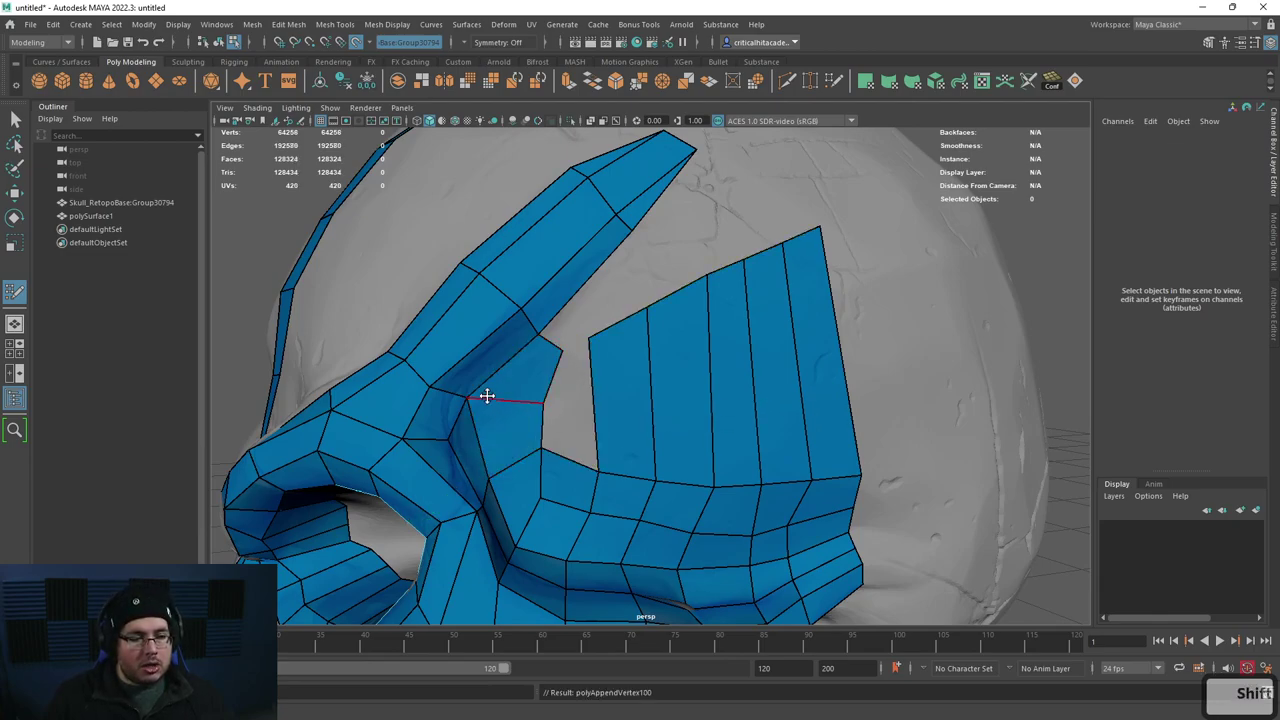
Step: Insert a horizontal loop through the skull side patch and one across the temple ridge, filling the gap between them with quads
ctrl+click(590, 396)
shift+click(576, 426)
shift+click(574, 371)
alt+middle_drag(630, 313, 580, 403)
ctrl+click(519, 380)
shift+click(523, 414)
shift+click(571, 377)
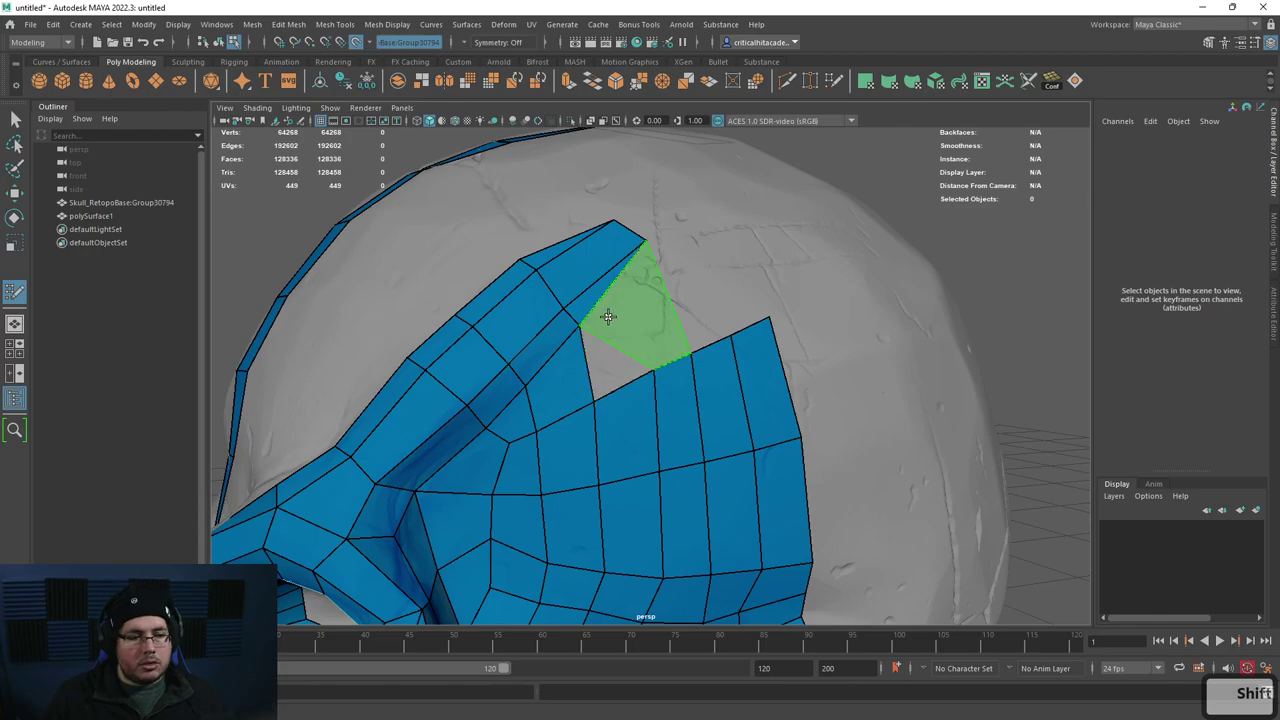
Step: Bridge the end of the temple ridge to the skull side patch with a quad and relax the patch's topology
shift+click(610, 315)
alt+drag(640, 306, 697, 329)
mouse_move(583, 363)
shift+mouse_down()
mouse_move(583, 513)
mouse_move(526, 563)
mouse_move(669, 530)
shift+mouse_up()
mouse_move(742, 561)
shift+mouse_down()
mouse_move(717, 366)
mouse_move(650, 342)
mouse_move(642, 320)
mouse_move(736, 349)
mouse_move(685, 371)
mouse_move(722, 284)
shift+mouse_up()
Step: Extend the upper edge of the skull side patch with a row of three quads beside the temple ridge's end
click(616, 234)
shift+click(594, 291)
click(659, 234)
shift+click(636, 291)
click(709, 231)
shift+click(689, 297)
Step: Examine the temple, cranium and nasal areas of the retopology from several angles
scroll(689, 297, down, 8)
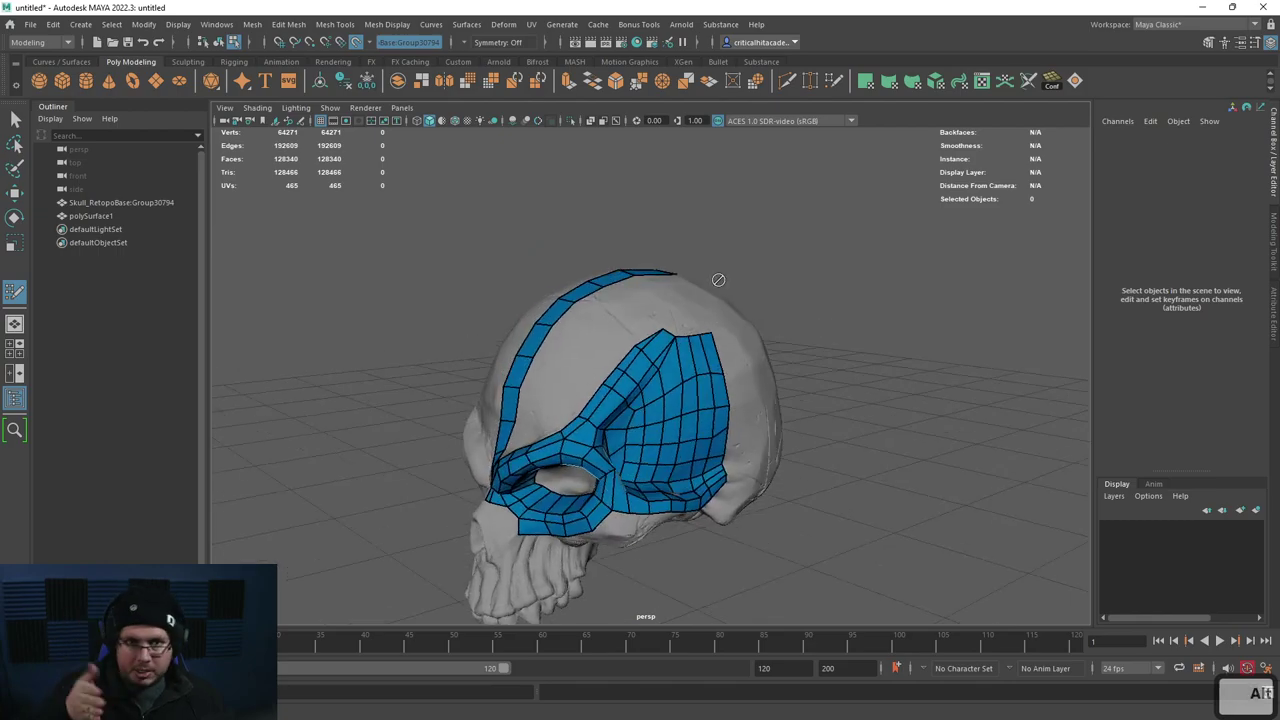
alt+right_drag(700, 270, 757, 371)
alt+drag(757, 371, 716, 350)
alt+right_drag(715, 349, 714, 394)
mouse_move(714, 394)
alt+mouse_down()
mouse_move(651, 423)
mouse_move(720, 417)
alt+mouse_up()
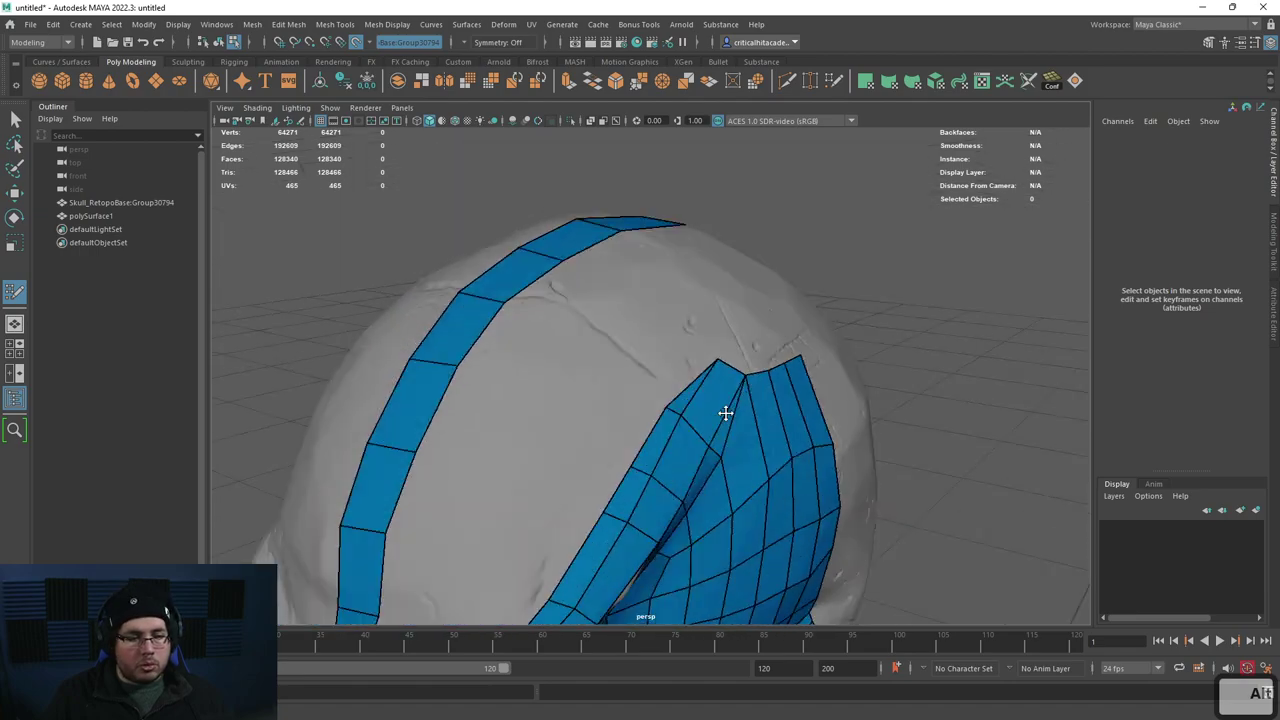
alt+right_drag(720, 417, 700, 349)
alt+drag(700, 349, 757, 343)
alt+right_drag(757, 343, 814, 380)
alt+drag(814, 380, 747, 377)
alt+right_drag(747, 377, 1050, 450)
alt+drag(563, 429, 723, 466)
scroll(723, 466, up, 3)
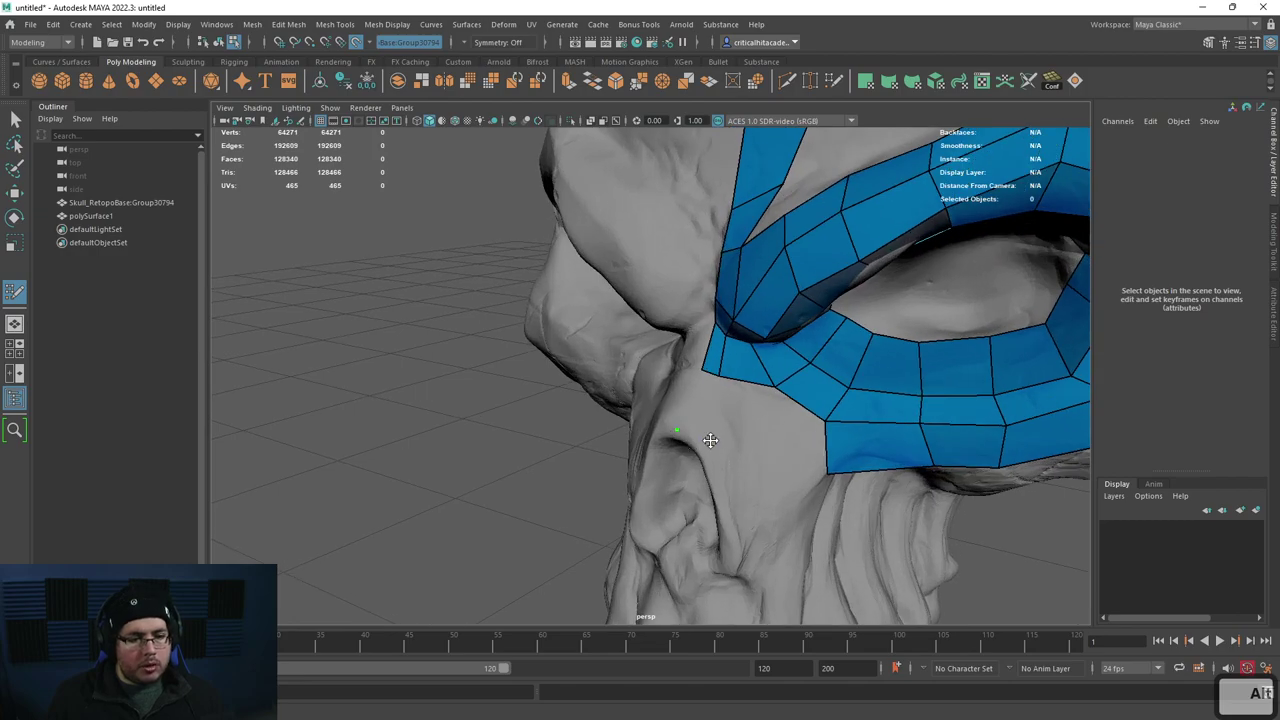
Step: Extend two quads down the nasal bridge from the inner eye corner to the top of the nasal opening
shift+click(697, 418)
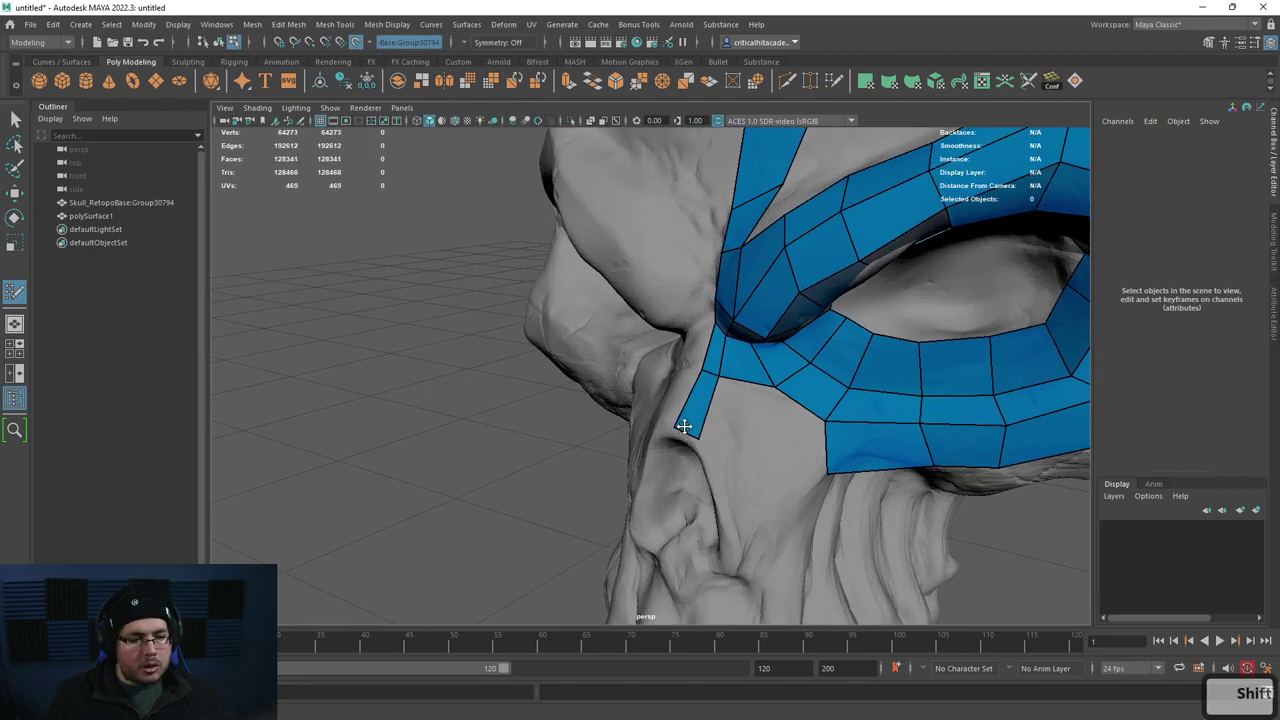
scroll(684, 427, up, 5)
mouse_move(714, 428)
alt+mouse_down()
mouse_move(721, 389)
mouse_move(745, 396)
mouse_move(782, 366)
alt+mouse_up()
scroll(695, 429, down, 3)
shift+click(706, 428)
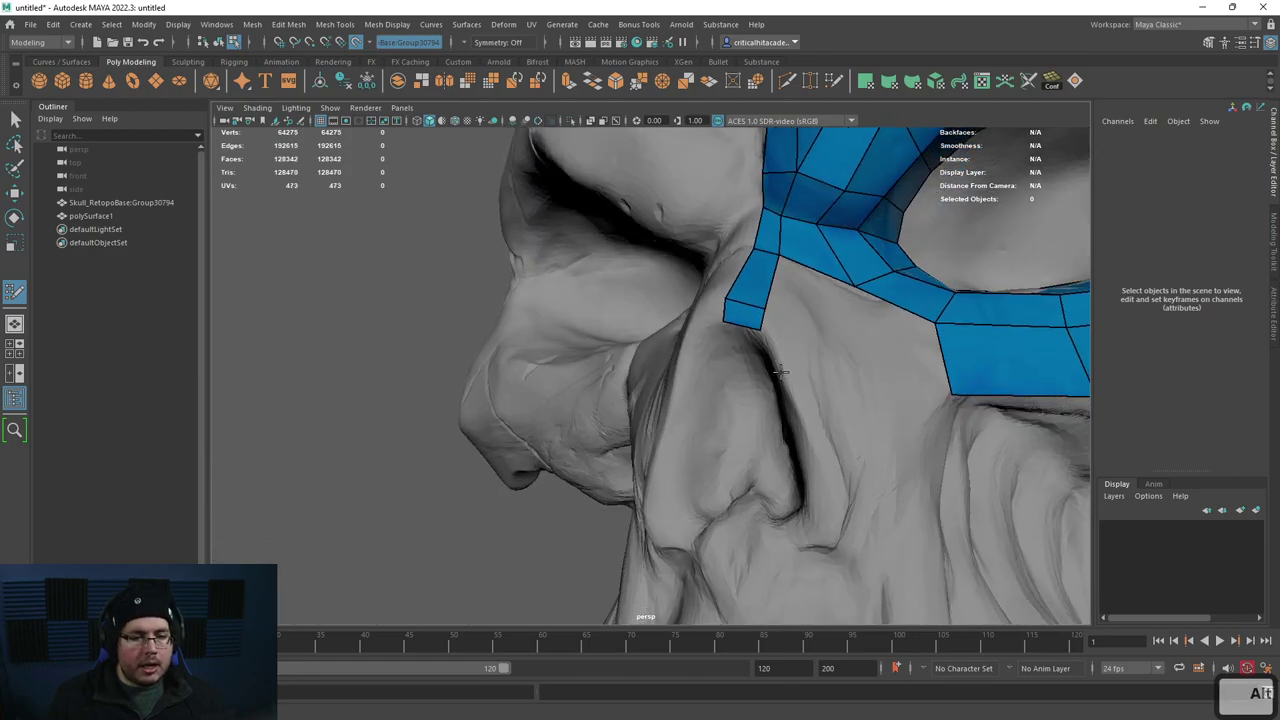
Step: Run a strip of five narrow quads down the side rim of the nasal opening to its lower corner
click(799, 366)
shift+click(791, 350)
key(ctrl+z)
shift+click(775, 337)
shift+click(816, 416)
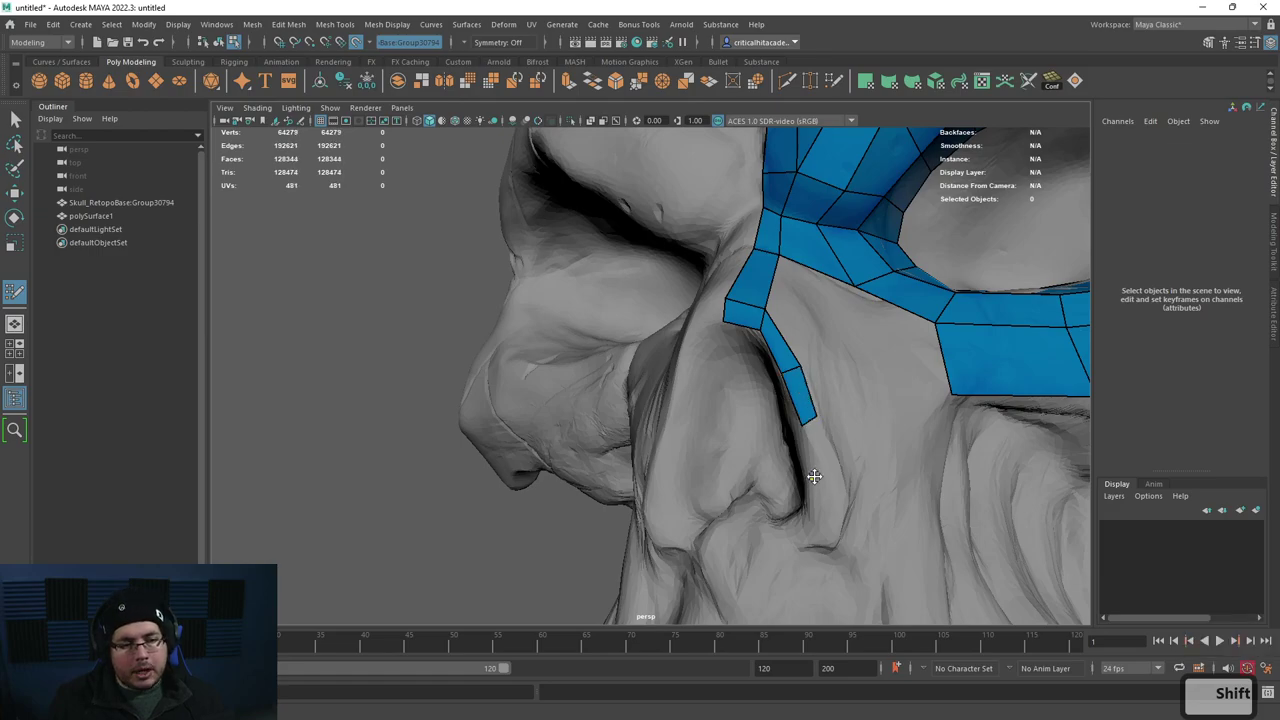
shift+click(824, 450)
shift+click(830, 522)
mouse_move(830, 522)
alt+mouse_down()
mouse_move(763, 454)
mouse_move(760, 537)
mouse_move(717, 443)
alt+mouse_up()
shift+click(742, 465)
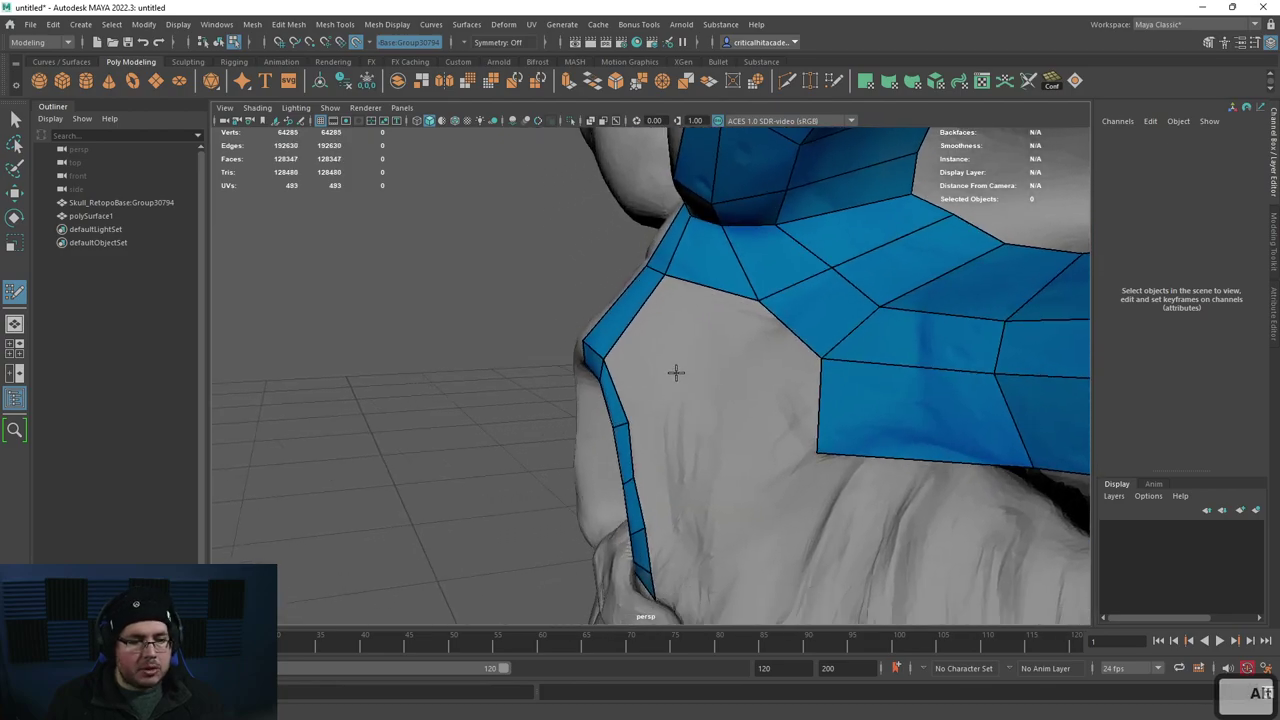
Step: Build a second column of quads alongside the nasal rim strip and nudge the eye ring's lower corner vertex
shift+click(689, 329)
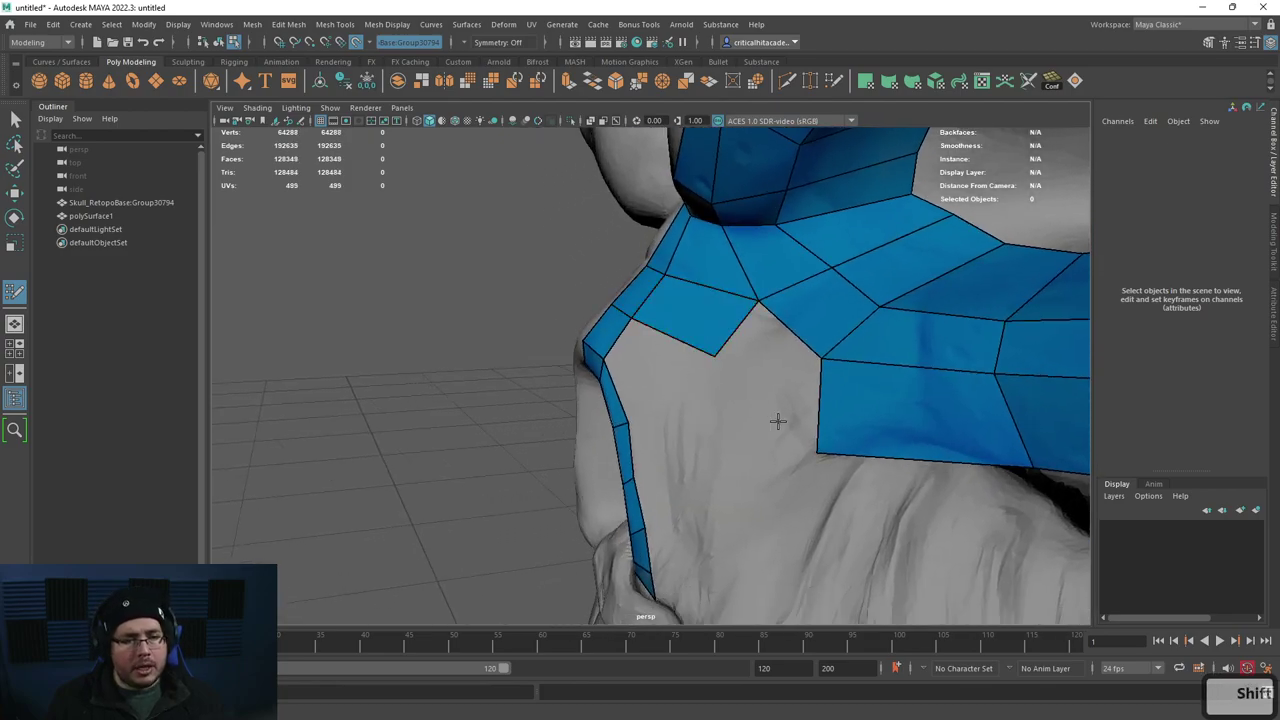
drag(814, 447, 818, 438)
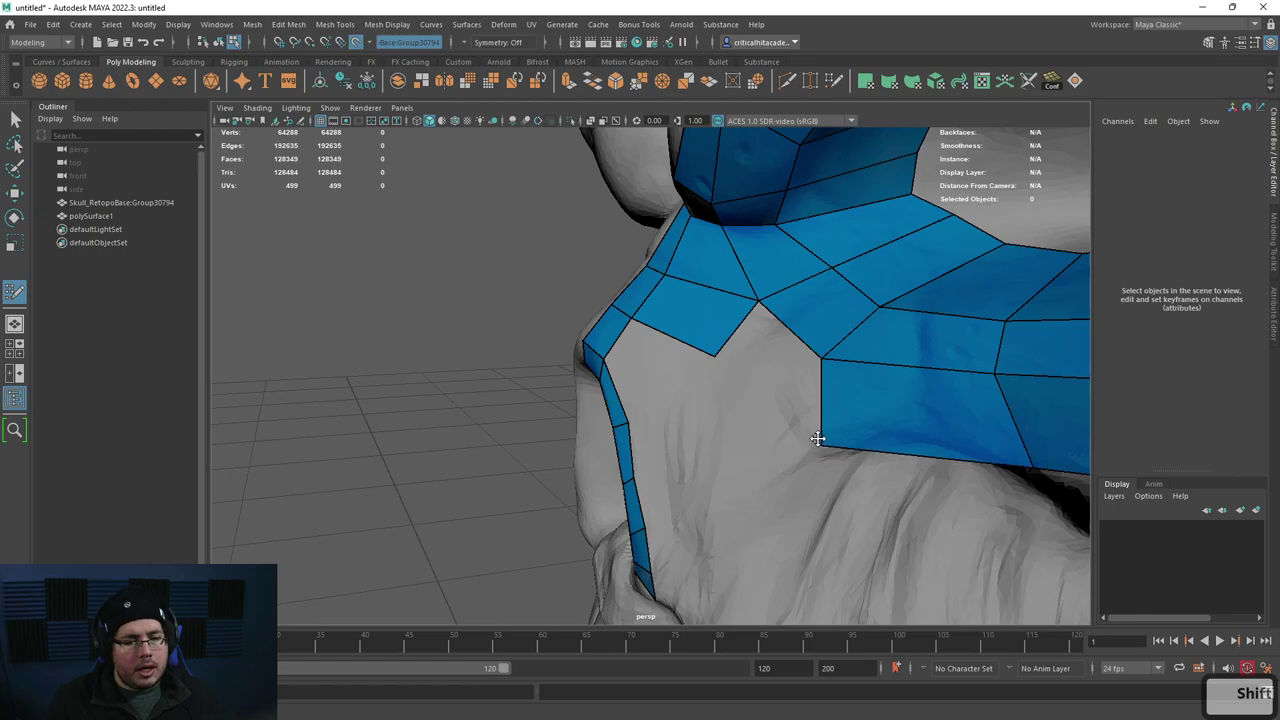
shift+click(634, 369)
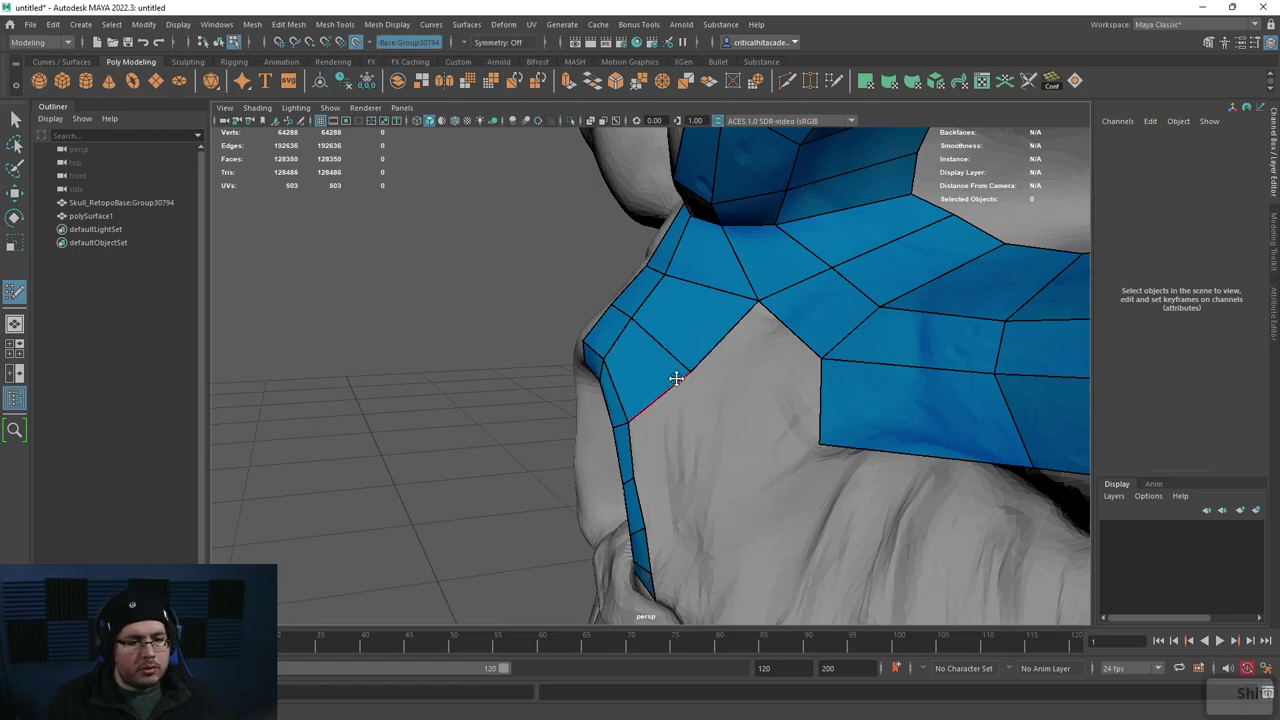
shift+click(686, 434)
alt+drag(686, 434, 737, 413)
shift+click(760, 306)
shift+click(761, 357)
shift+click(790, 411)
alt+drag(829, 414, 680, 357)
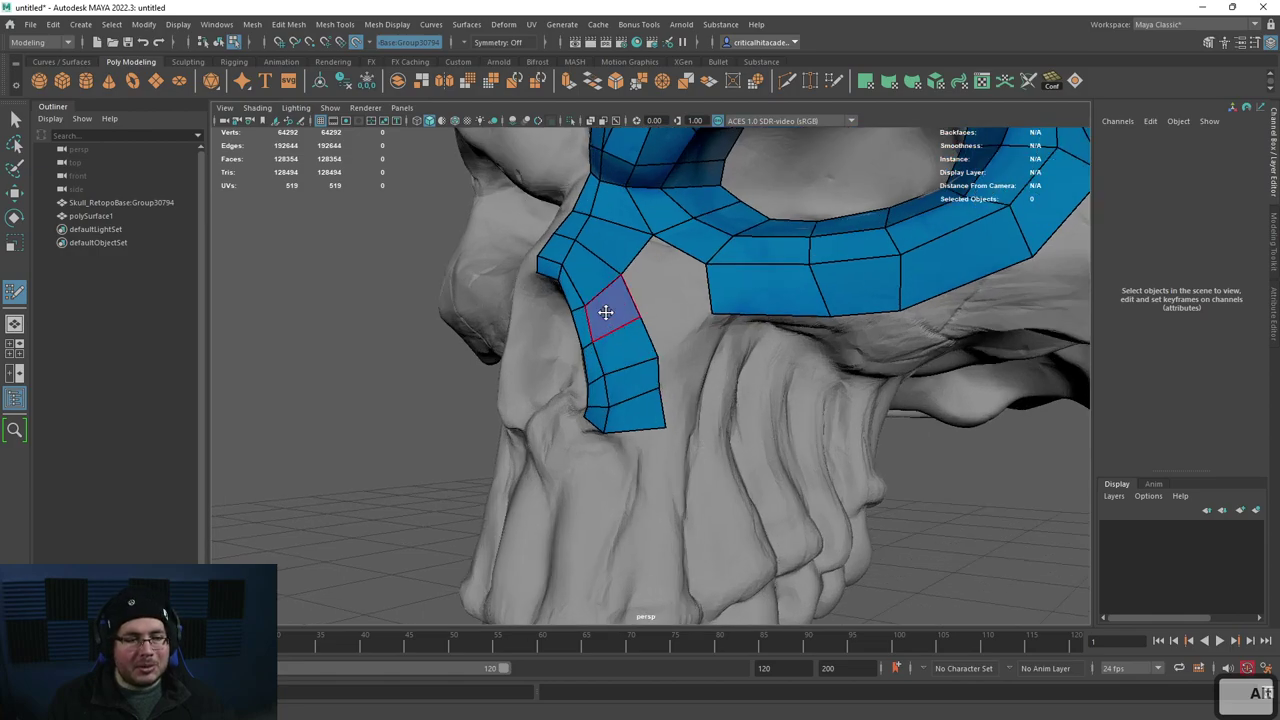
Step: Create two quads down the centre line inside the nasal cavity, starting from the nasal bridge edge
alt+drag(646, 466, 691, 451)
alt+right_drag(691, 451, 667, 529)
alt+middle_drag(667, 529, 701, 454)
scroll(669, 364, down, 5)
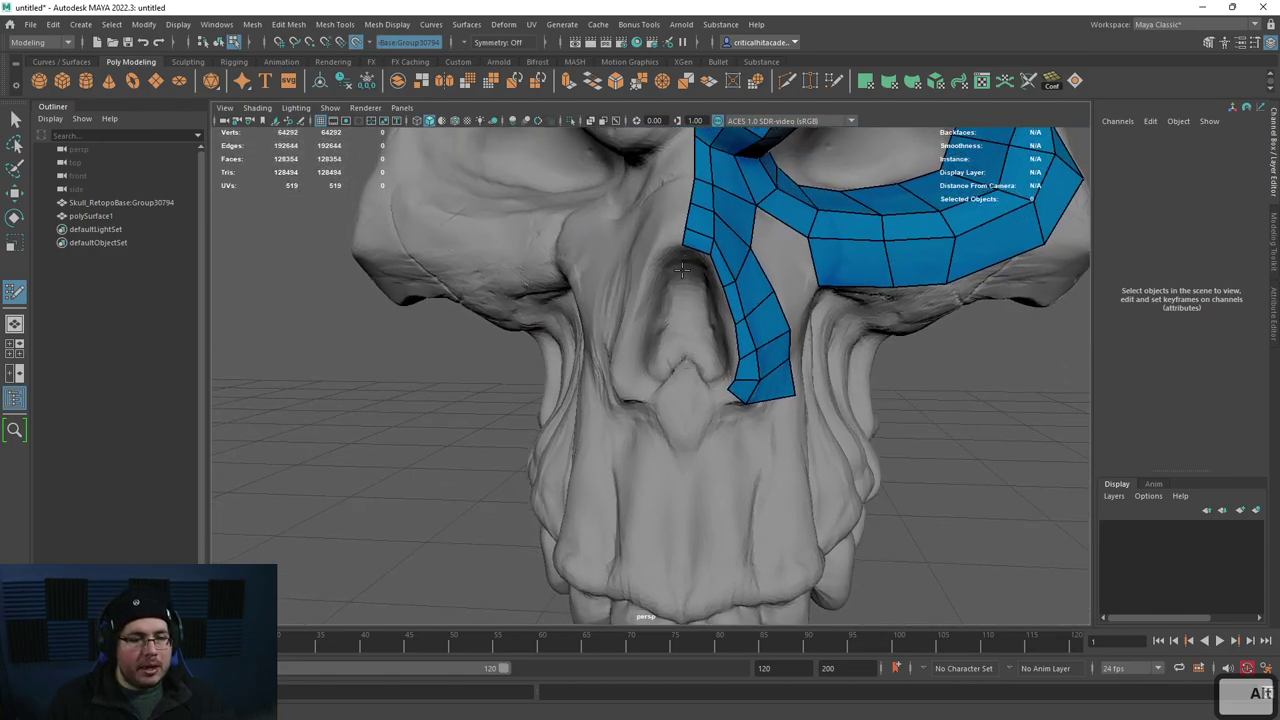
scroll(688, 222, down, 3)
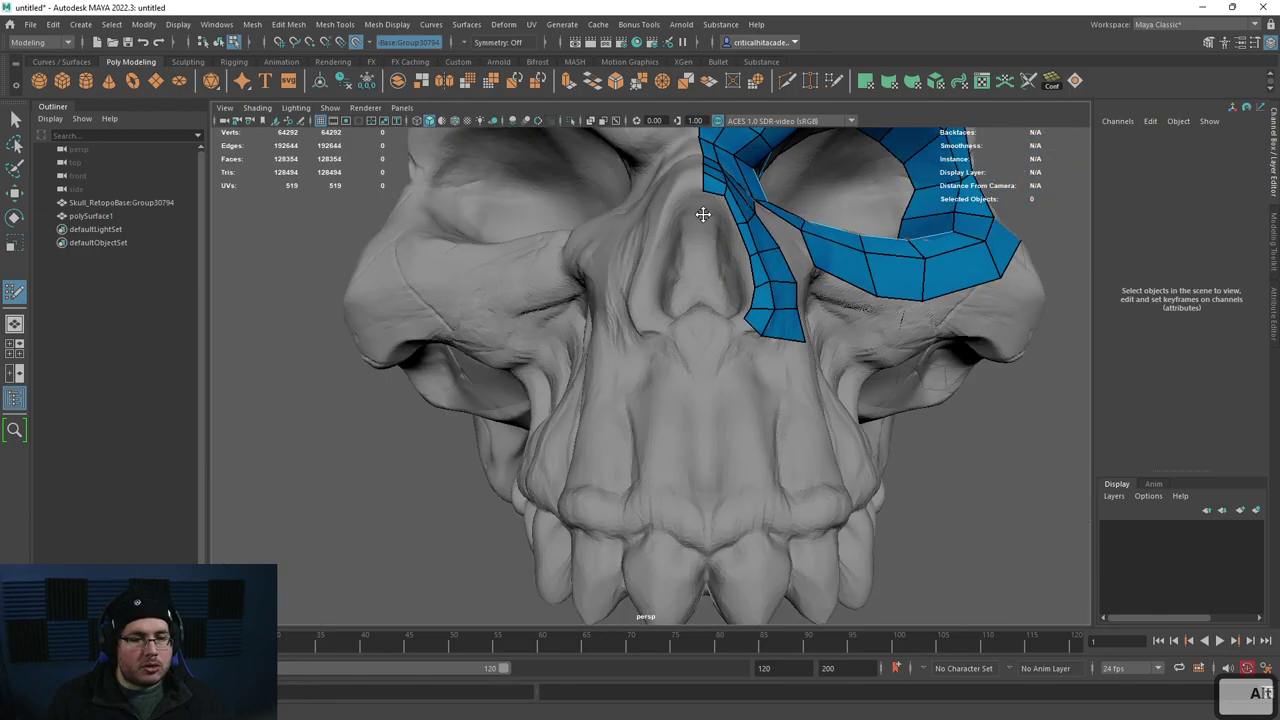
scroll(705, 347, up, 5)
click(694, 327)
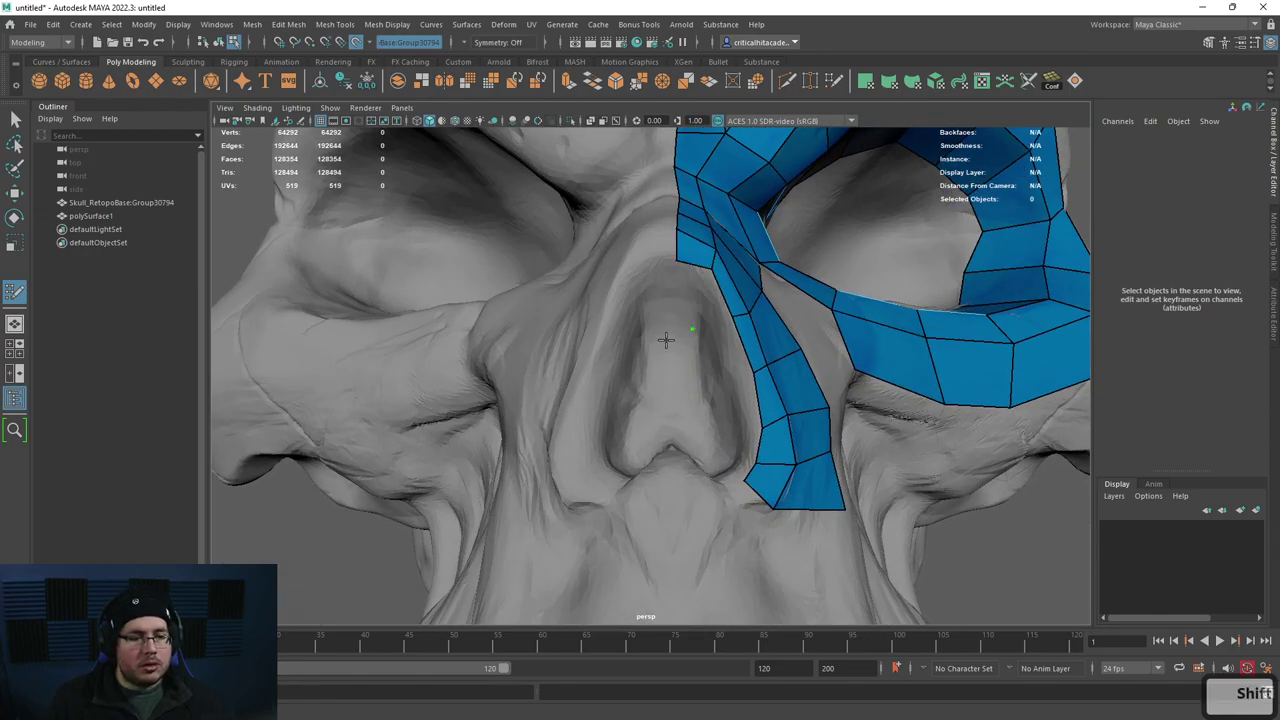
shift+click(678, 320)
click(675, 388)
click(695, 387)
shift+click(689, 366)
Step: Extend the centre strip with four more quads down the nasal cavity and over the bone below the opening
alt+drag(689, 366, 680, 449)
alt+middle_drag(700, 540, 666, 430)
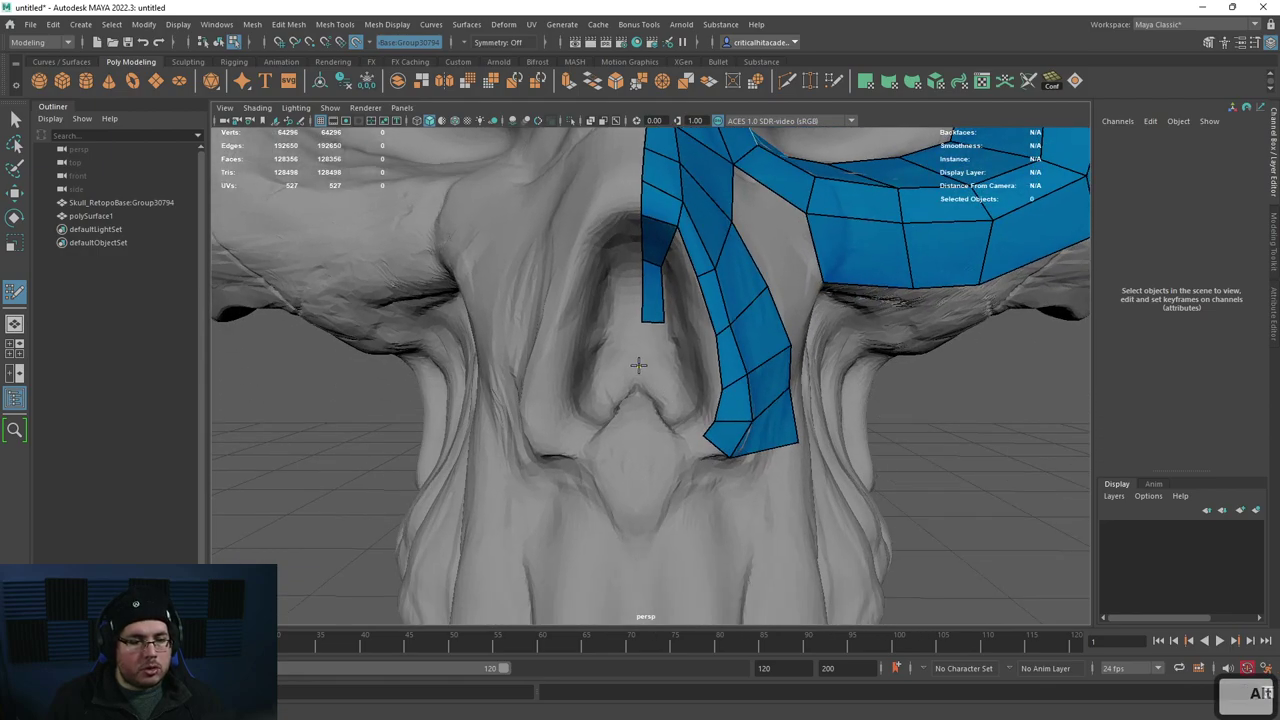
shift+click(652, 350)
alt+drag(652, 350, 647, 420)
shift+click(650, 428)
shift+click(656, 490)
mouse_move(656, 490)
alt+mouse_down()
mouse_move(624, 442)
mouse_move(609, 459)
alt+mouse_up()
click(609, 463)
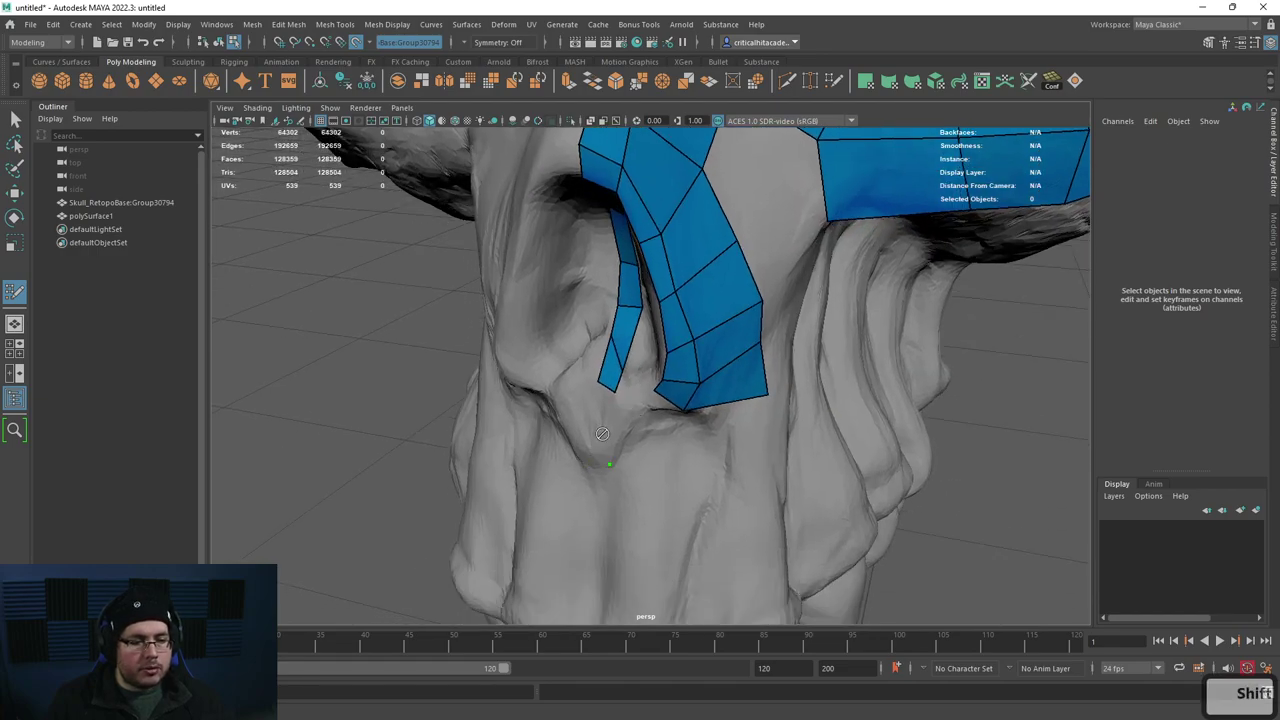
shift+click(600, 426)
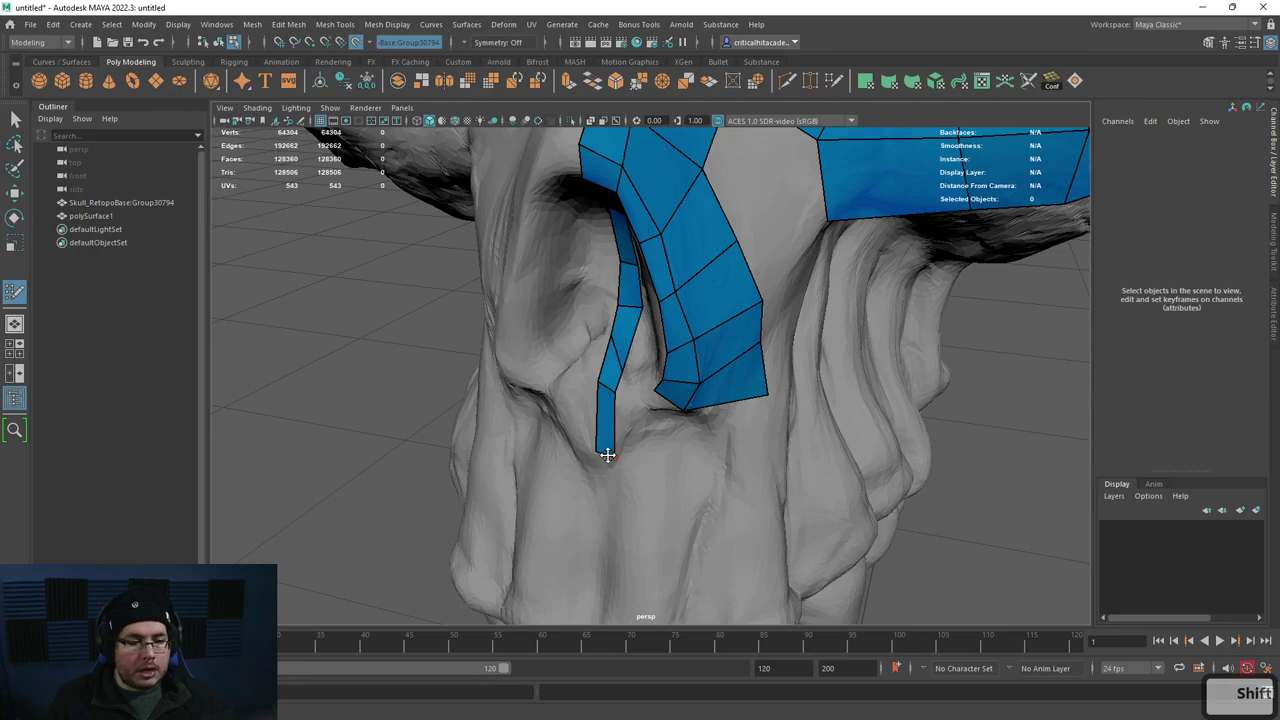
Step: Fill the inside of the nasal cavity with quads joining the centre strip to the nasal rim
mouse_move(606, 449)
alt+mouse_down()
mouse_move(674, 437)
mouse_move(703, 298)
alt+mouse_up()
shift+click(704, 292)
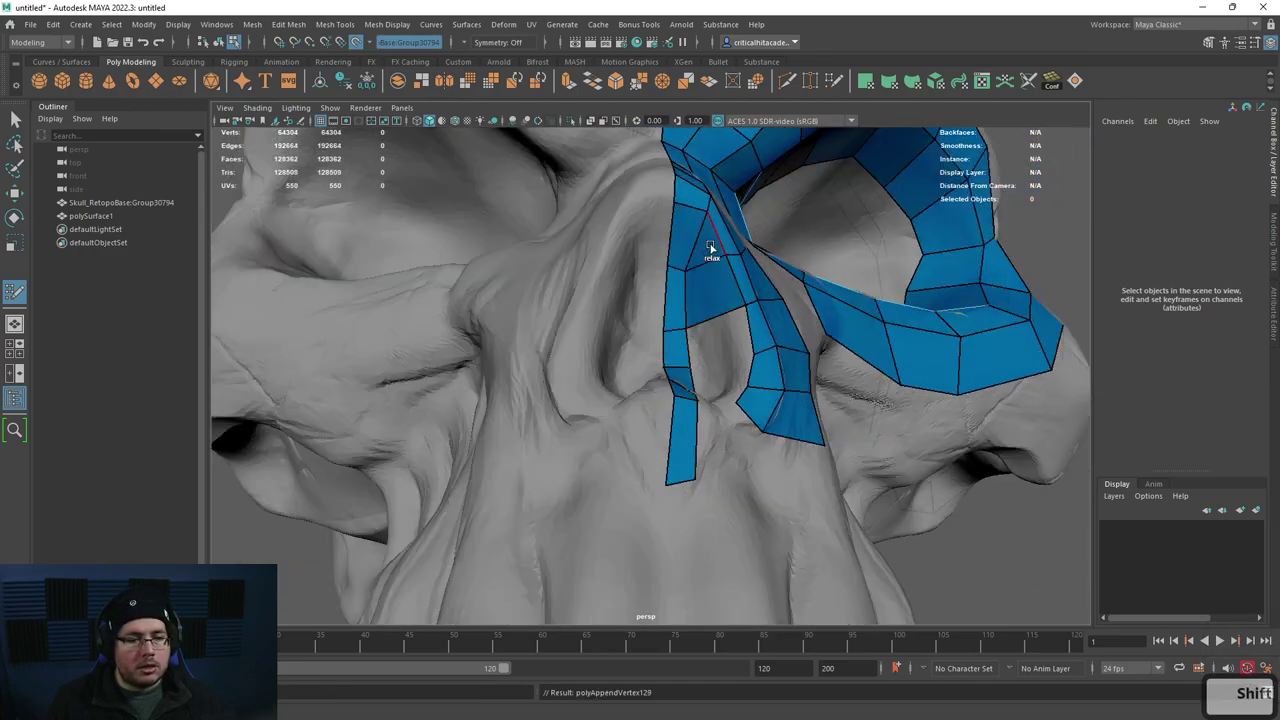
shift+click(714, 338)
mouse_move(714, 338)
alt+mouse_down()
mouse_move(688, 492)
mouse_move(671, 463)
mouse_move(627, 459)
mouse_move(652, 322)
mouse_move(656, 416)
alt+mouse_up()
shift+click(703, 440)
shift+click(652, 328)
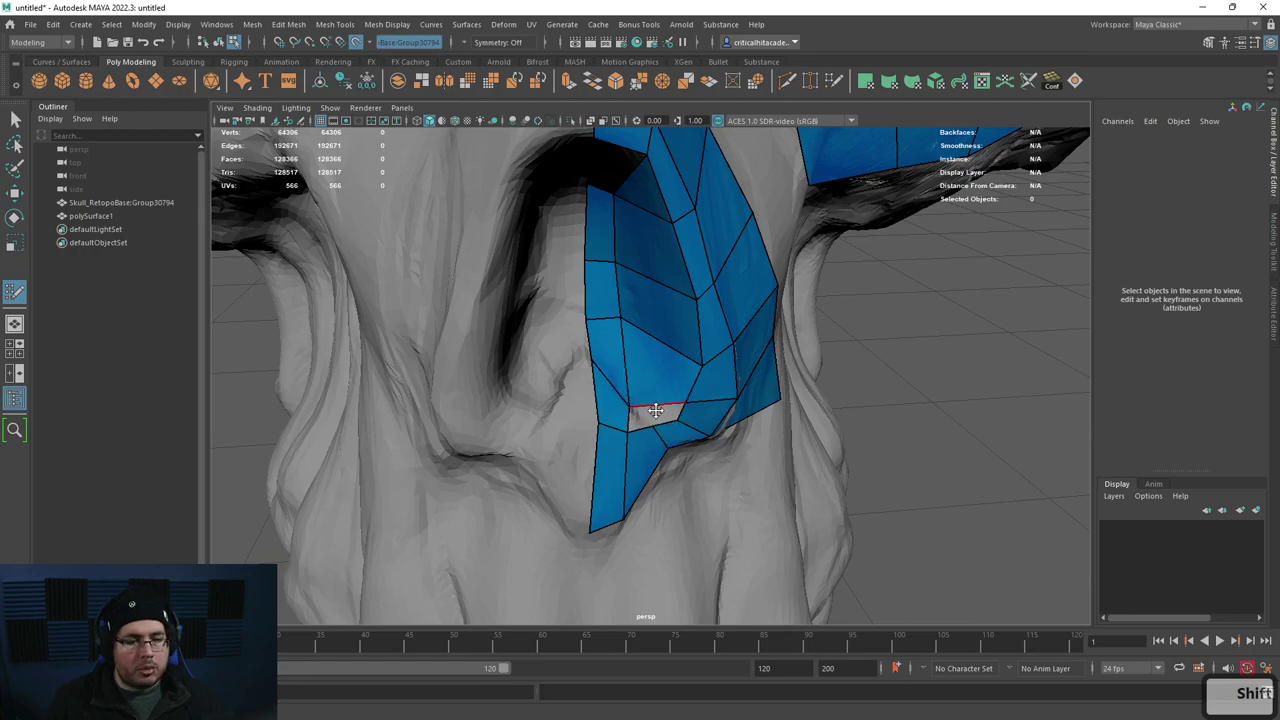
shift+click(646, 419)
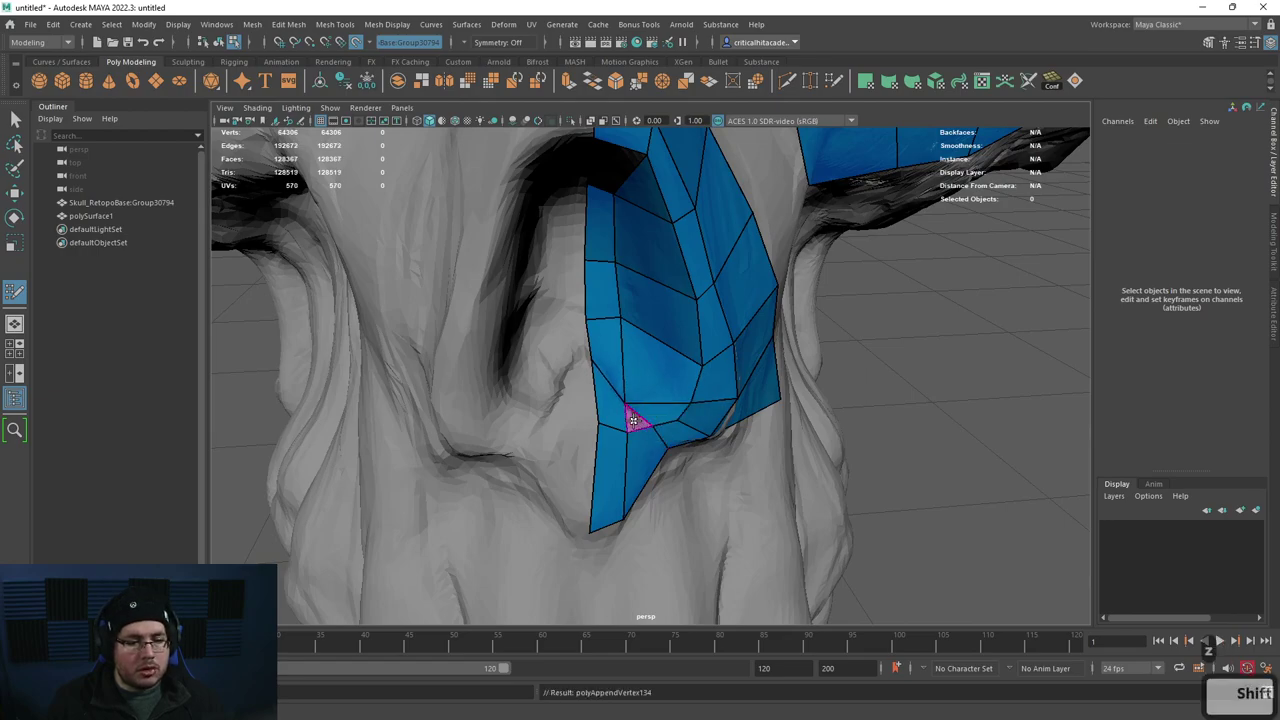
Step: Create a quad on the gum line above the front teeth and split it into three with vertical edge loops
alt+drag(595, 363, 708, 357)
alt+right_drag(708, 357, 643, 334)
alt+drag(643, 334, 614, 354)
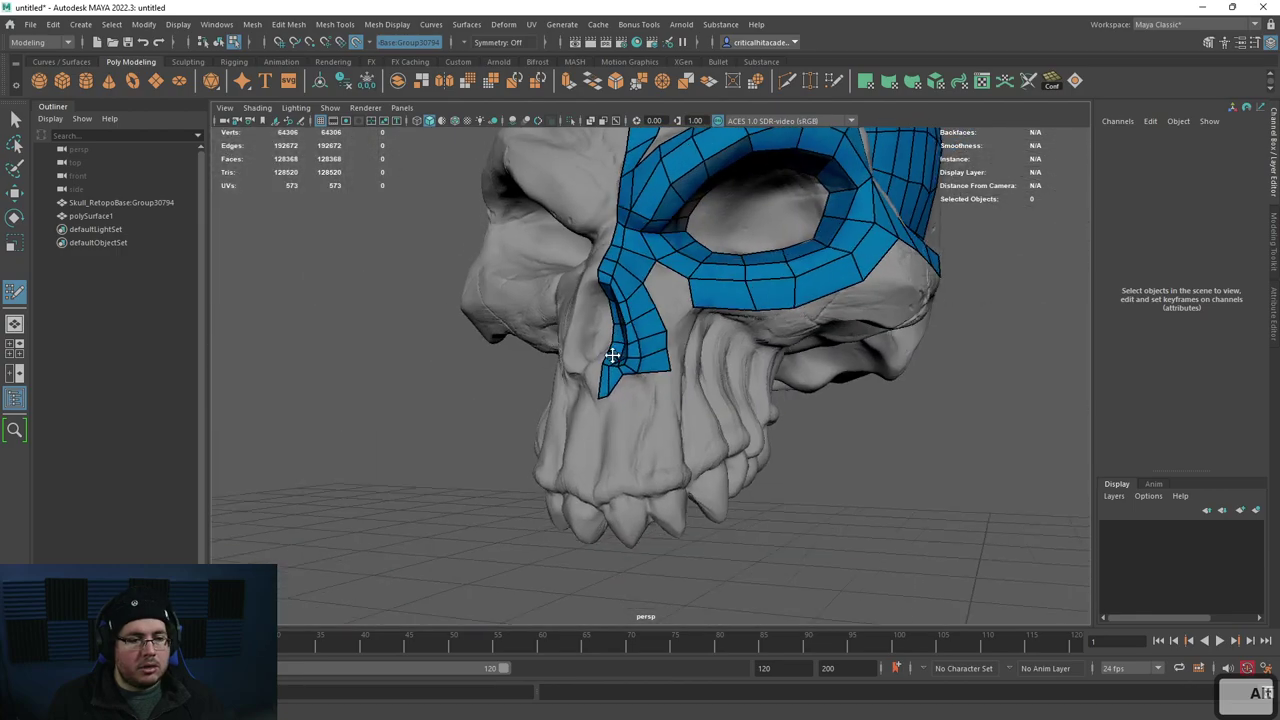
alt+right_drag(614, 354, 617, 417)
alt+middle_drag(619, 446, 641, 393)
mouse_move(641, 393)
alt+right_down()
mouse_move(632, 336)
mouse_move(640, 370)
mouse_move(626, 403)
alt+right_up()
alt+right_drag(625, 343, 644, 426)
scroll(644, 426, up, 2)
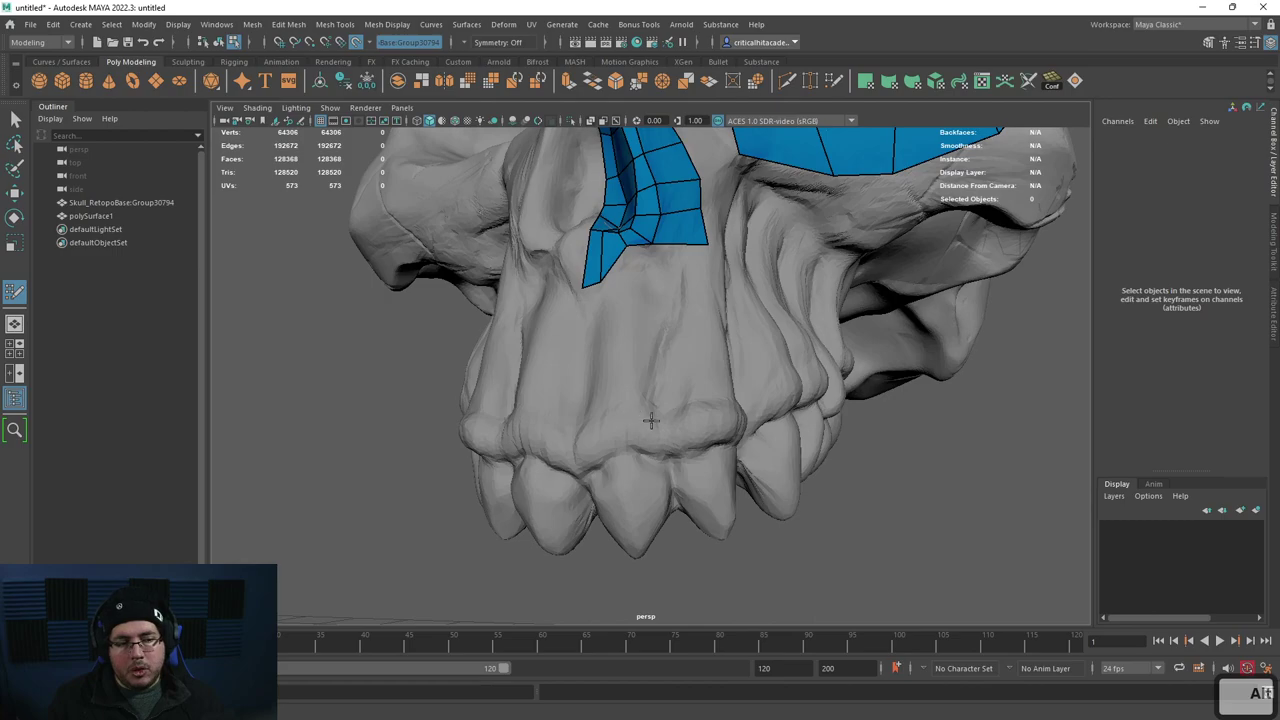
click(572, 469)
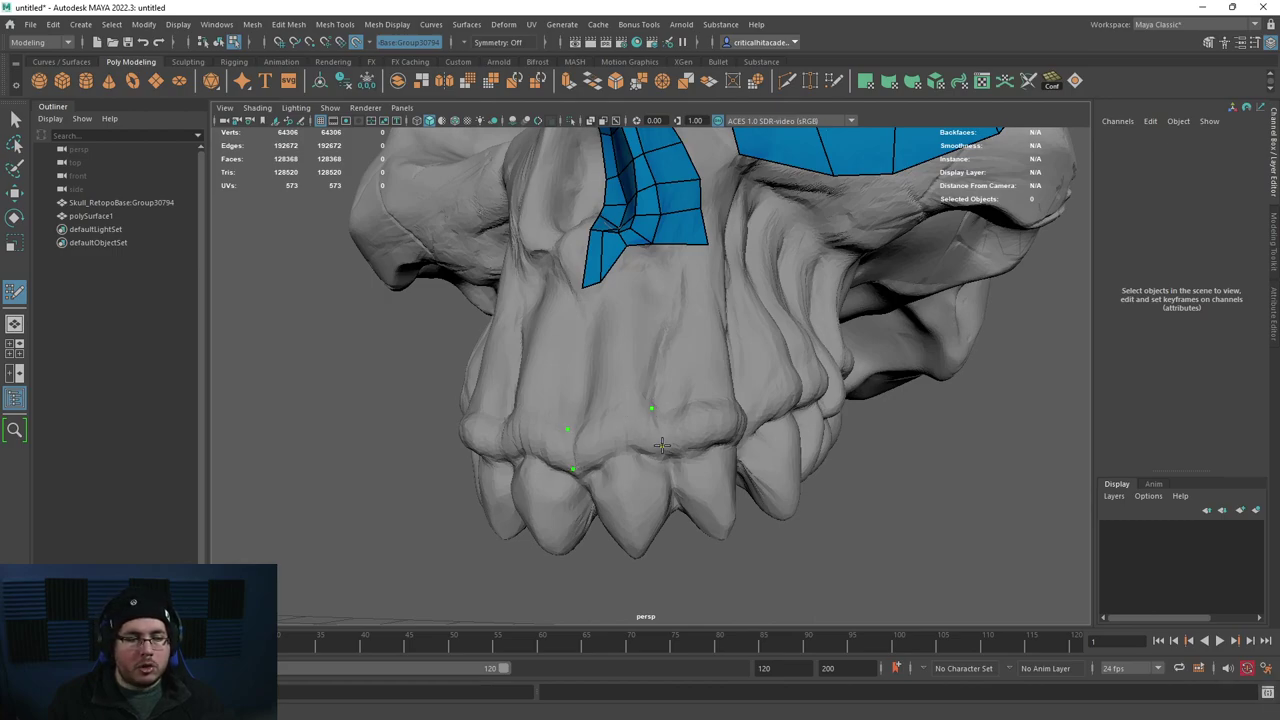
key(shift)
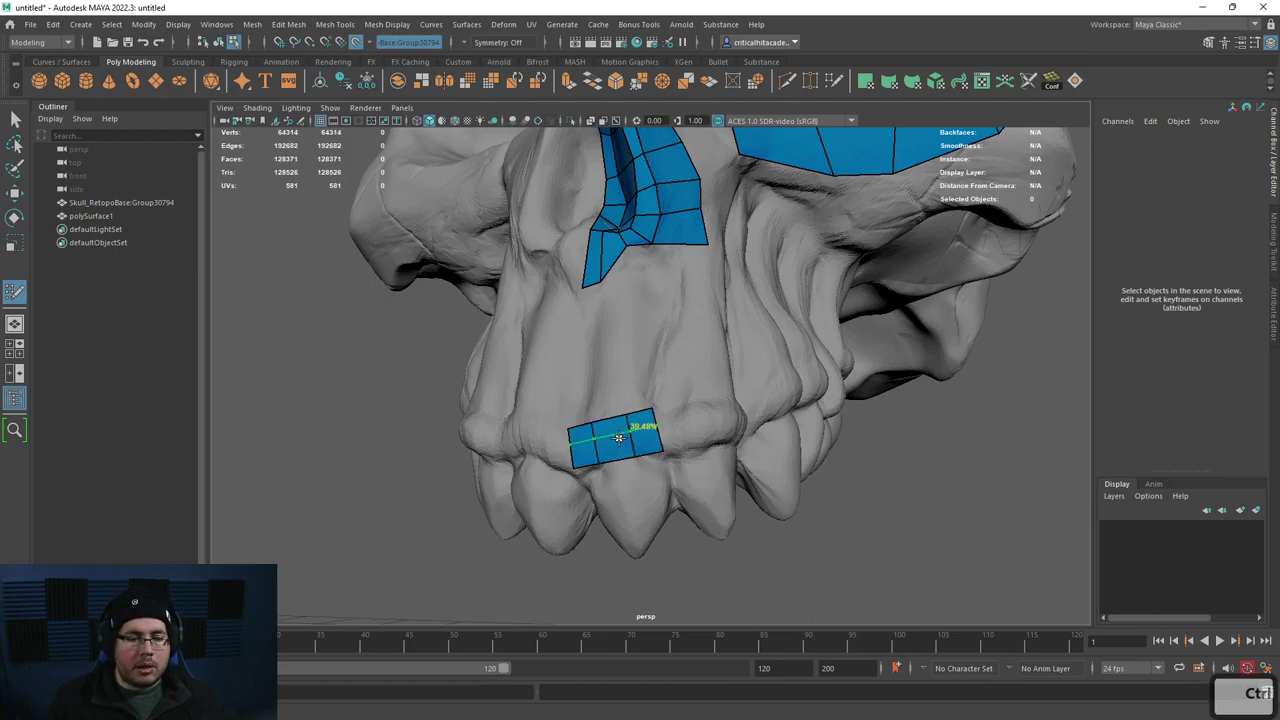
Step: Build two more rows of three quads from the front gum line up toward the nasal opening
alt+drag(574, 423, 628, 348)
shift+click(636, 343)
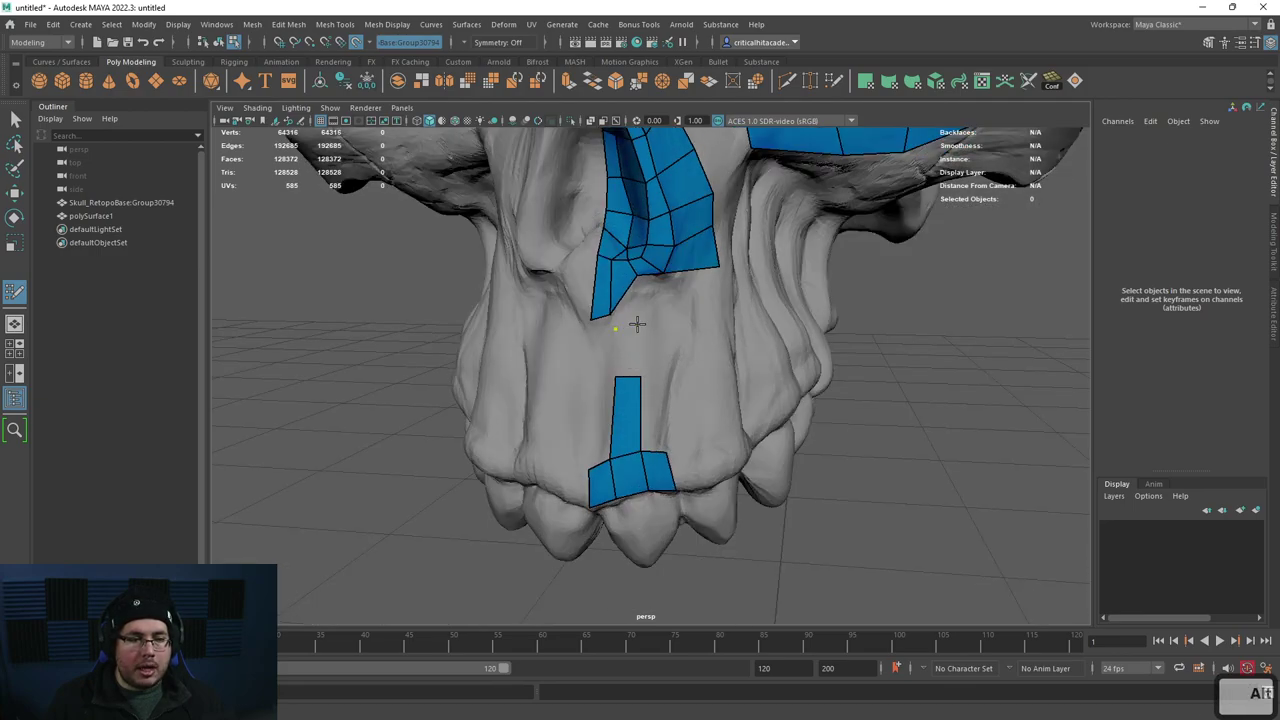
key(shift)
shift+click(652, 348)
mouse_move(652, 348)
alt+mouse_down()
mouse_move(632, 390)
mouse_move(651, 320)
mouse_move(631, 383)
alt+mouse_up()
shift+click(630, 420)
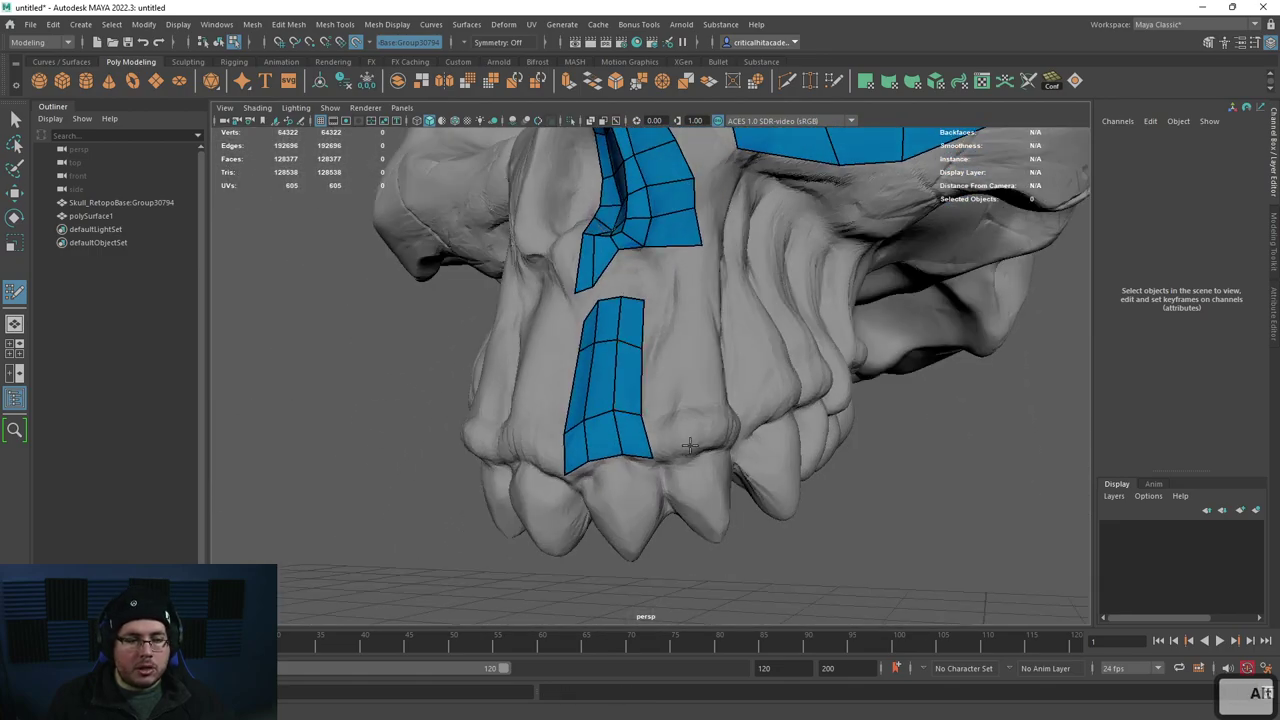
Step: Create a separate vertical strip of three quads up the upper jaw from the gum above the next tooth
alt+drag(690, 446, 666, 459)
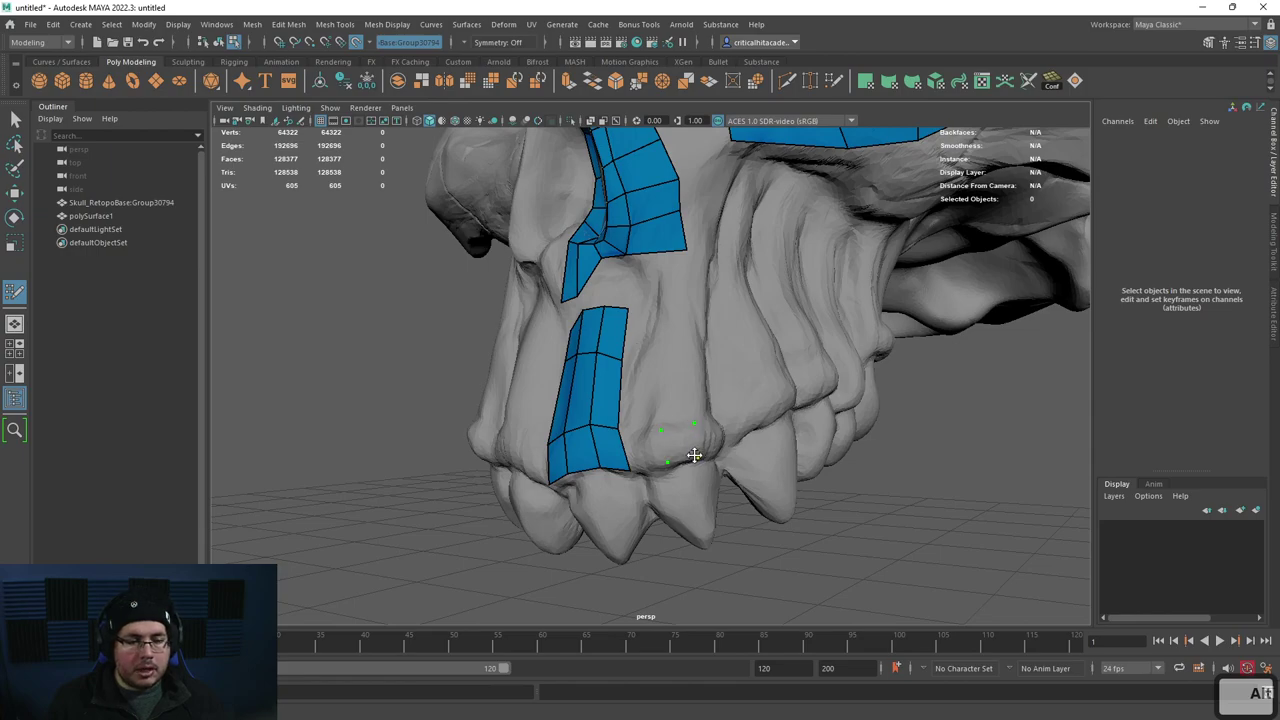
shift+click(688, 447)
shift+click(680, 390)
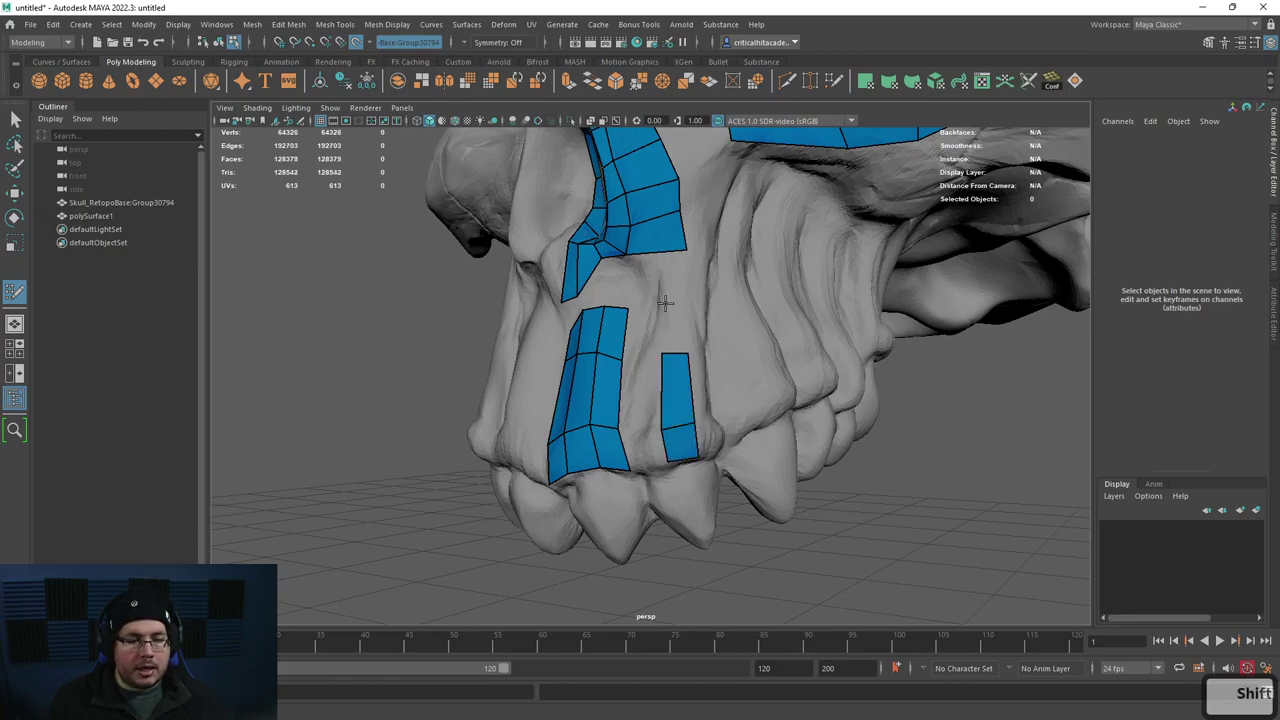
shift+click(677, 327)
alt+drag(677, 327, 666, 408)
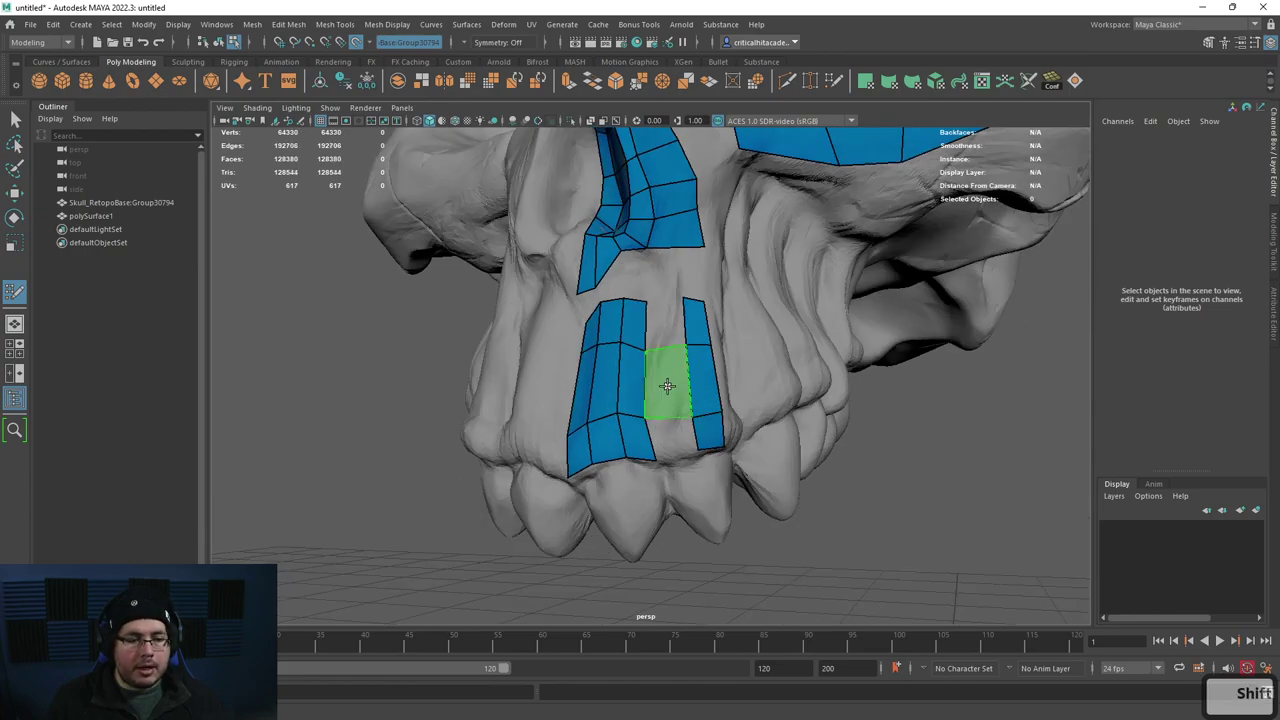
Step: Fill the gap between the two front jaw strips with quads and add a column of three quads on the back side
shift+click(674, 400)
shift+click(684, 430)
alt+drag(684, 430, 619, 412)
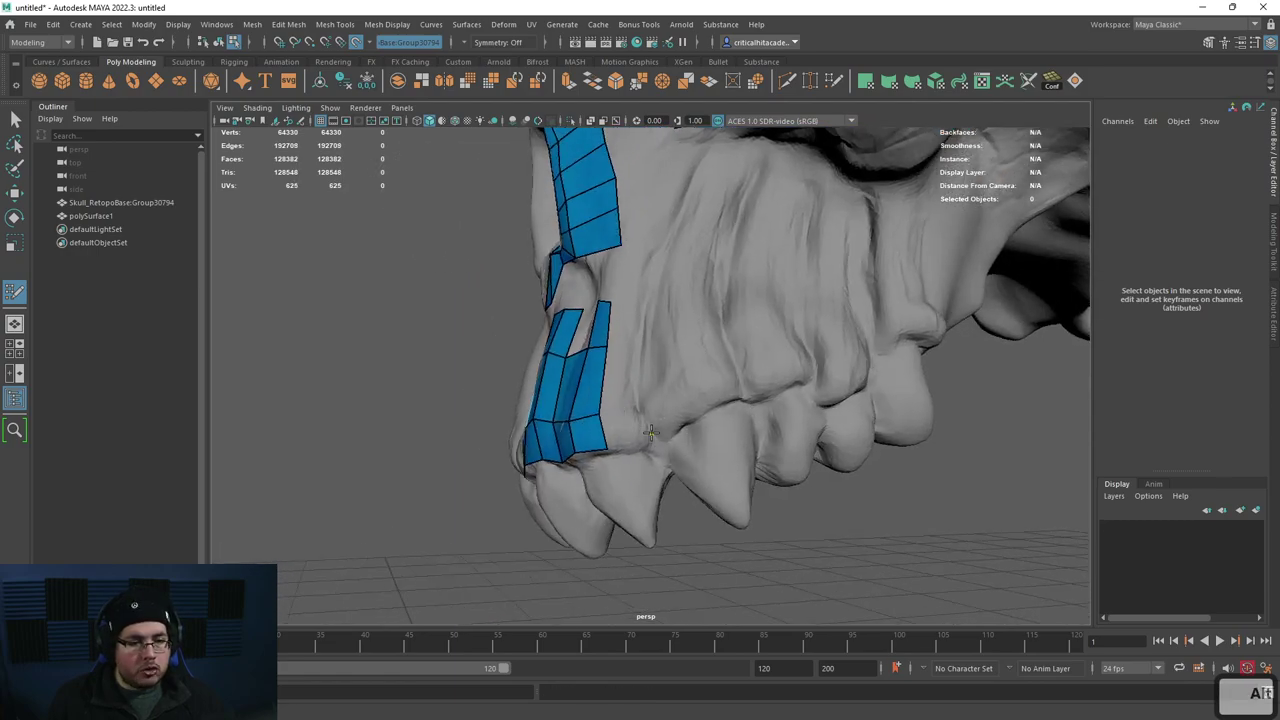
shift+click(640, 375)
shift+click(635, 345)
shift+click(625, 318)
alt+drag(625, 318, 592, 344)
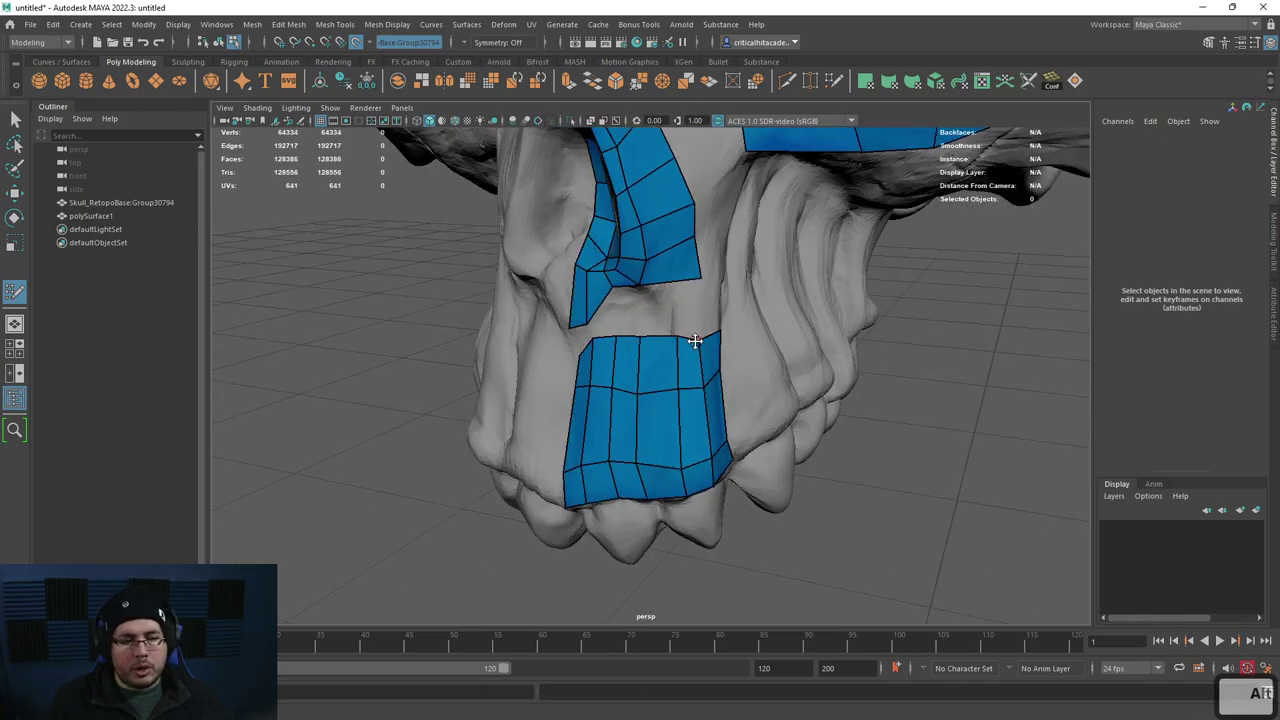
Step: Extend a row of quads from the front jaw block along the gum line above the large canine
scroll(676, 272, down, 3)
alt+drag(676, 272, 626, 303)
scroll(704, 350, up, 5)
scroll(750, 392, down, 4)
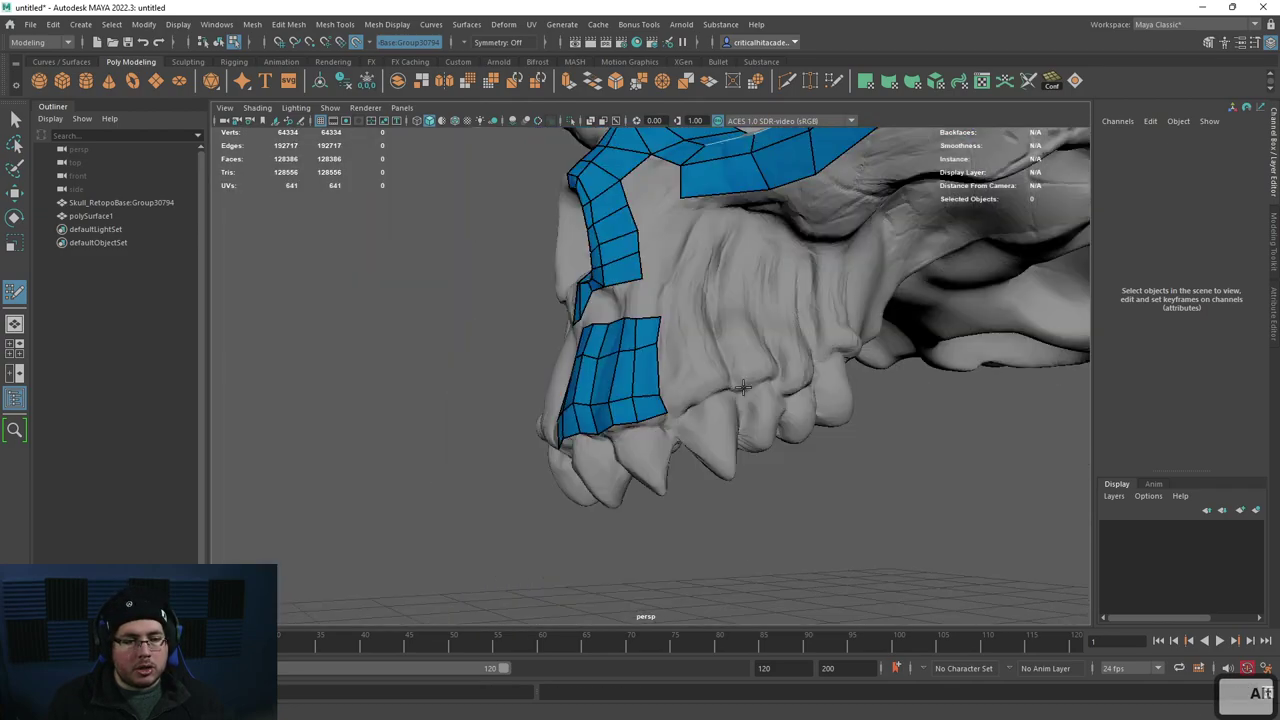
scroll(700, 395, up, 2)
shift+click(708, 394)
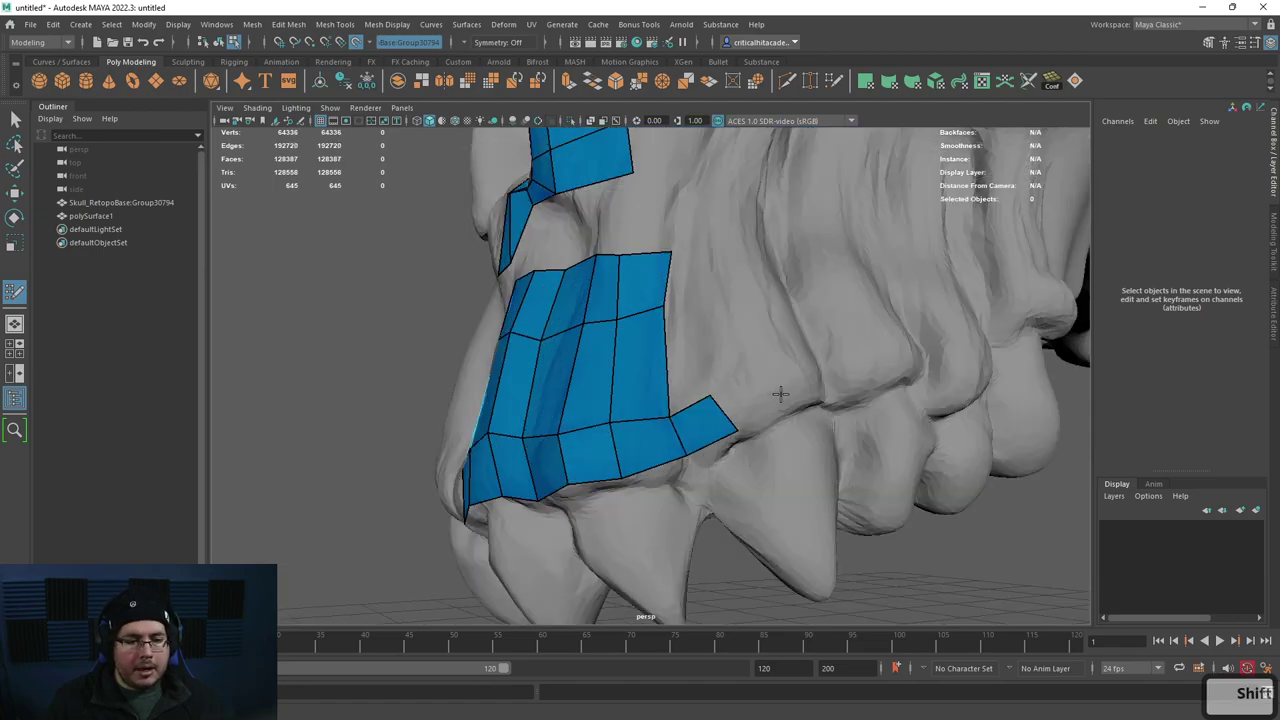
shift+click(770, 393)
alt+drag(770, 393, 840, 400)
click(781, 350)
shift+click(768, 380)
shift+click(811, 378)
Step: Continue the gum-line row of quads back over the smaller rear teeth
shift+click(725, 413)
click(784, 437)
click(779, 390)
shift+click(765, 411)
alt+right_drag(880, 400, 823, 400)
alt+middle_drag(823, 400, 805, 410)
alt+right_drag(805, 410, 870, 410)
alt+middle_drag(774, 414, 752, 424)
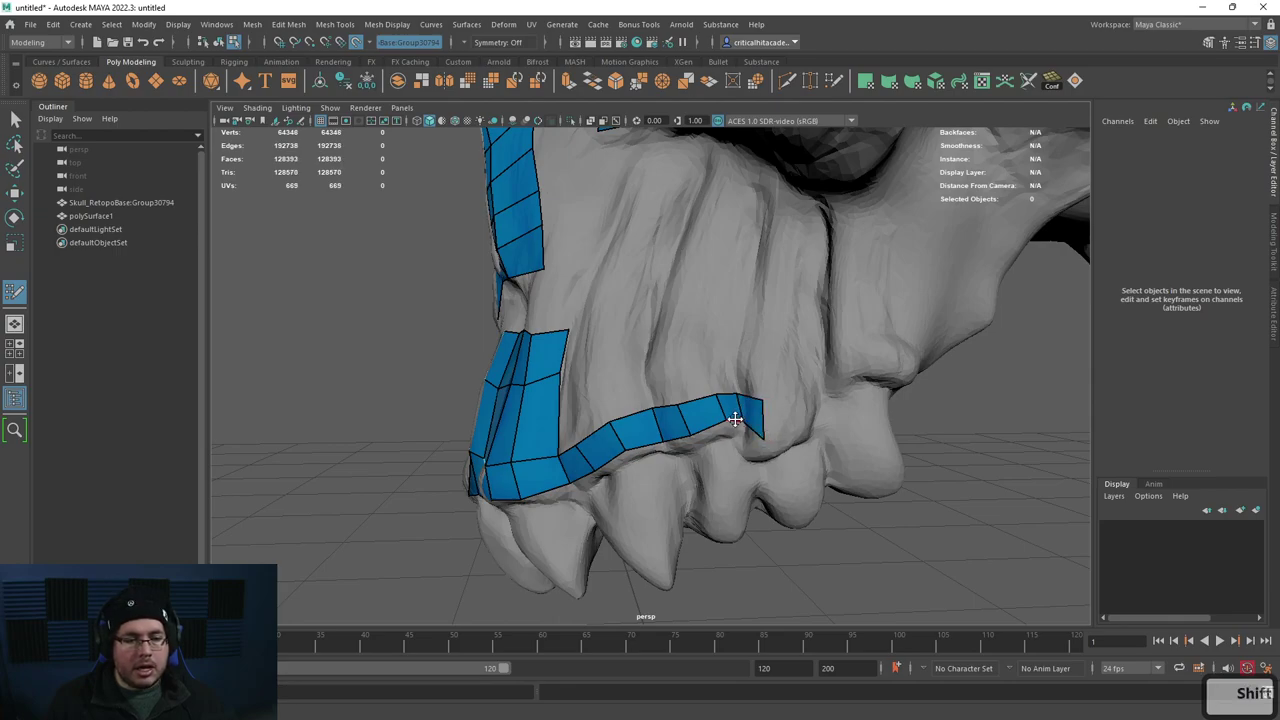
shift+click(802, 423)
Step: Build two rows of quads above the gum-line row, working back from the front jaw block past the canine
alt+drag(802, 423, 737, 412)
shift+click(680, 408)
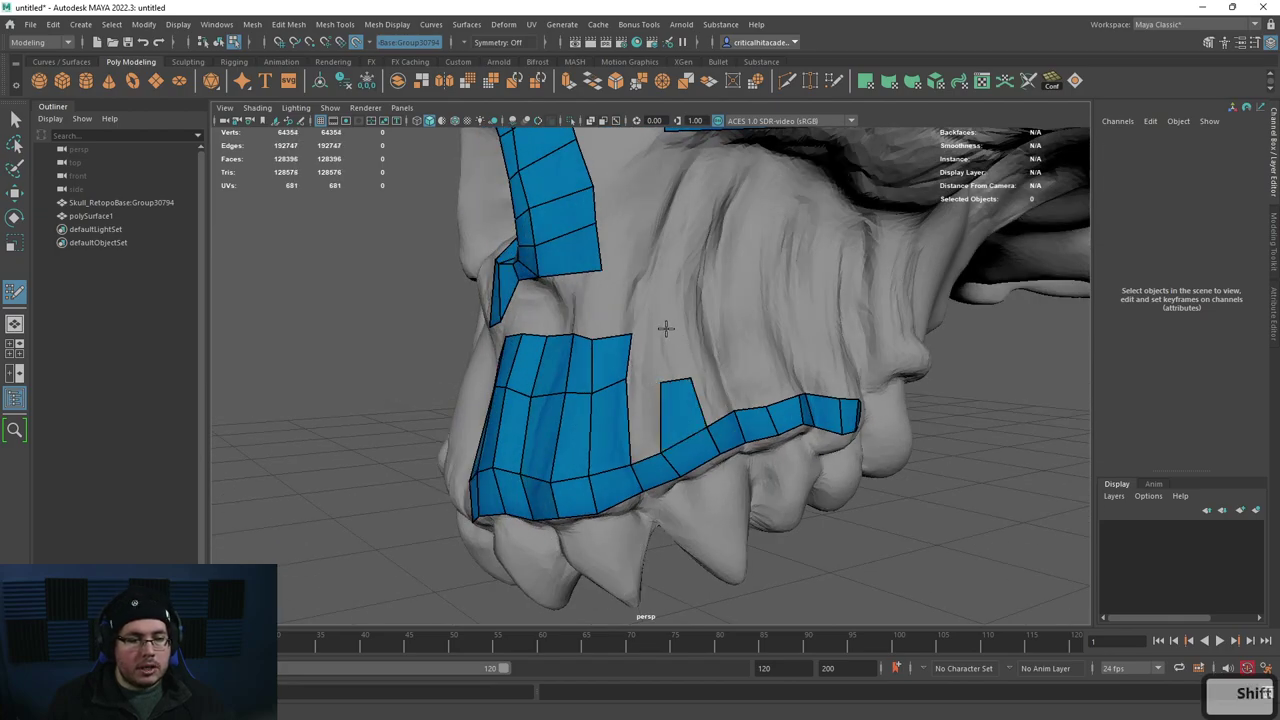
shift+click(655, 352)
alt+drag(660, 365, 675, 398)
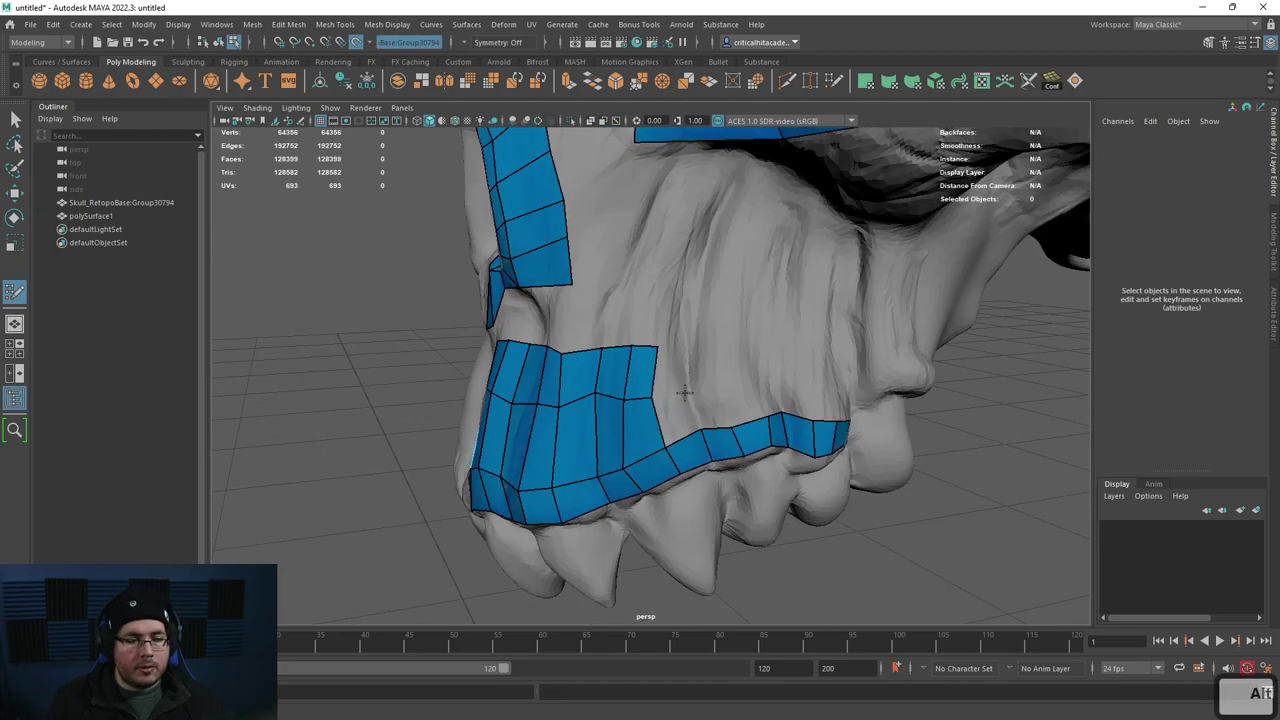
shift+click(680, 395)
shift+click(675, 368)
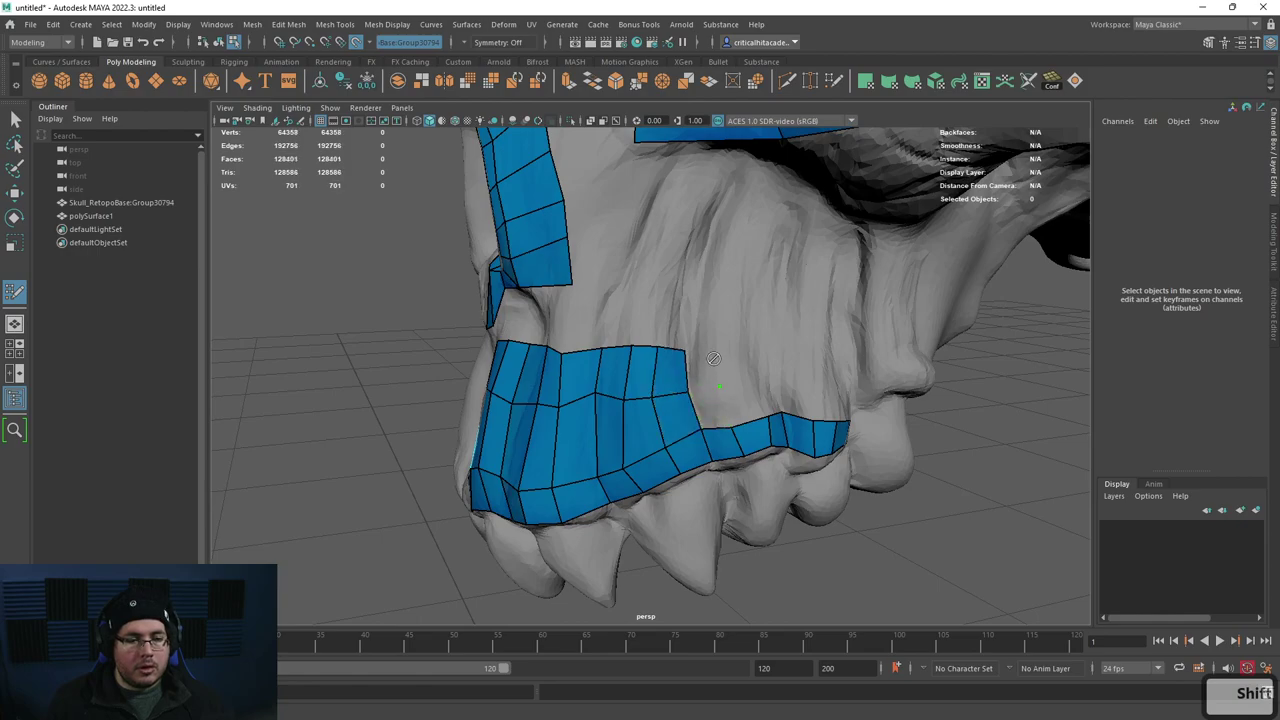
shift+click(710, 408)
shift+click(702, 367)
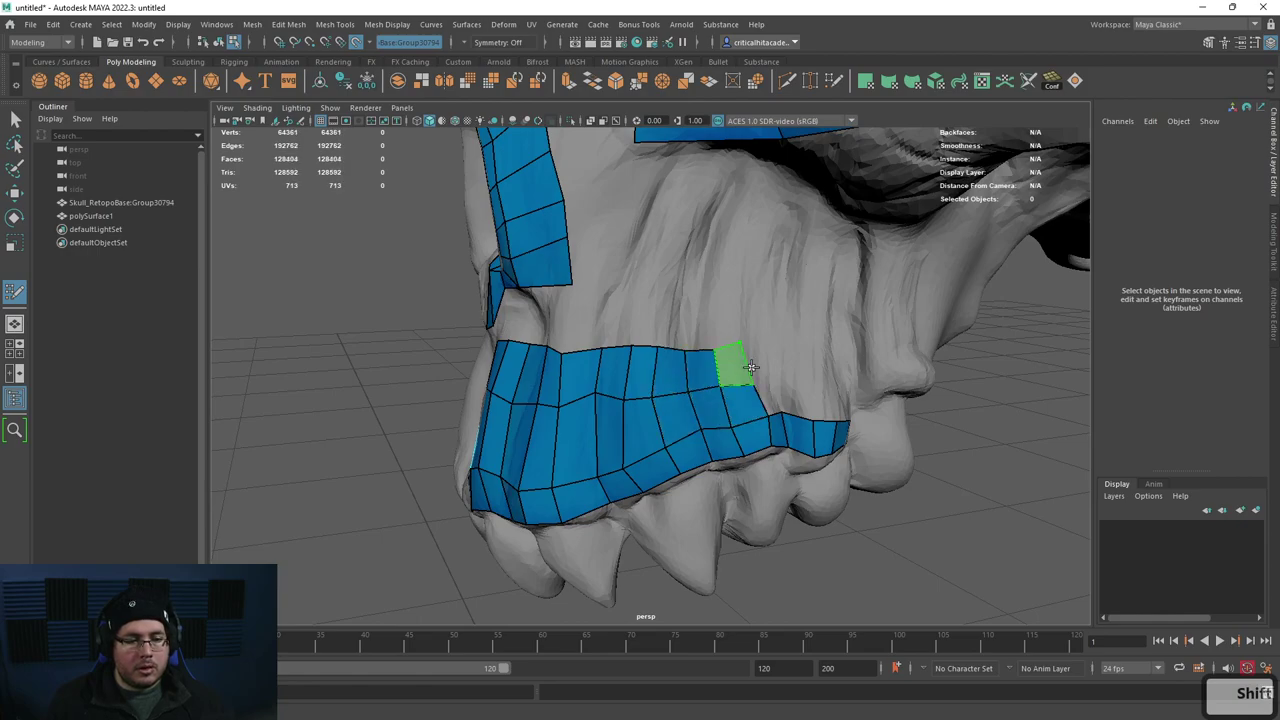
shift+click(745, 365)
Step: Continue both upper rows of quads along the jaw above the rear teeth
alt+drag(745, 365, 720, 337)
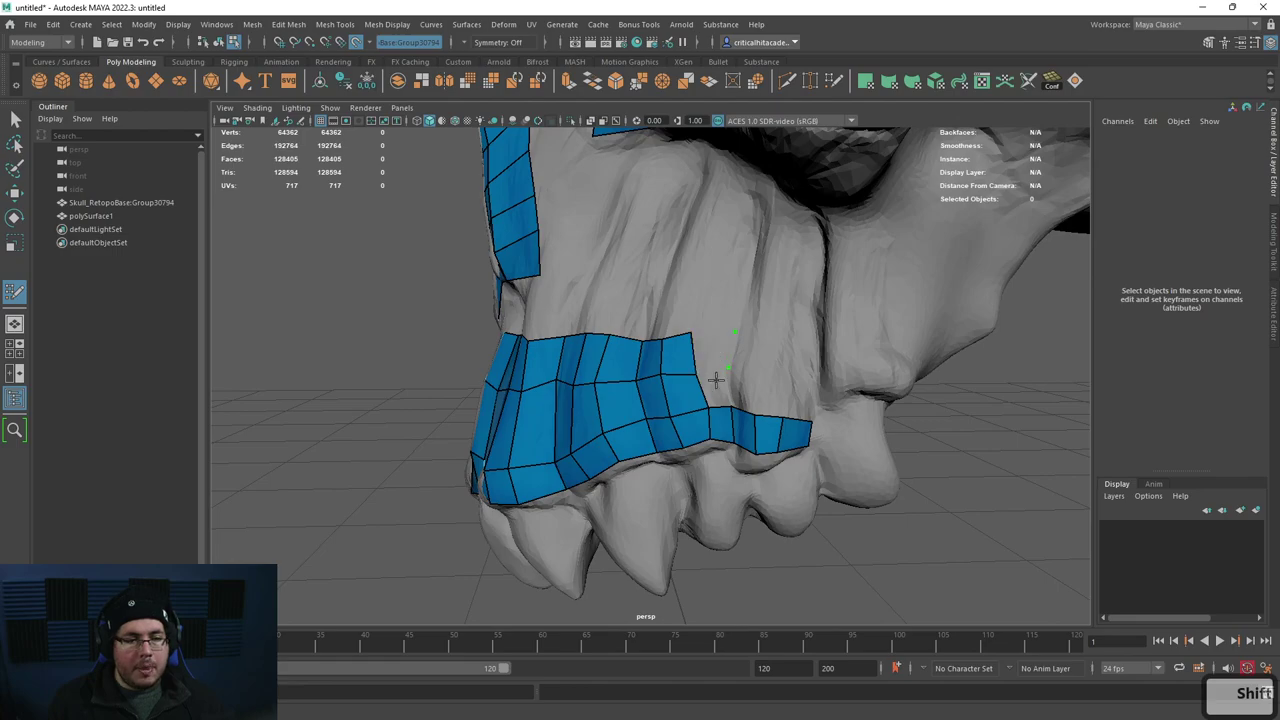
shift+click(715, 375)
shift+click(718, 392)
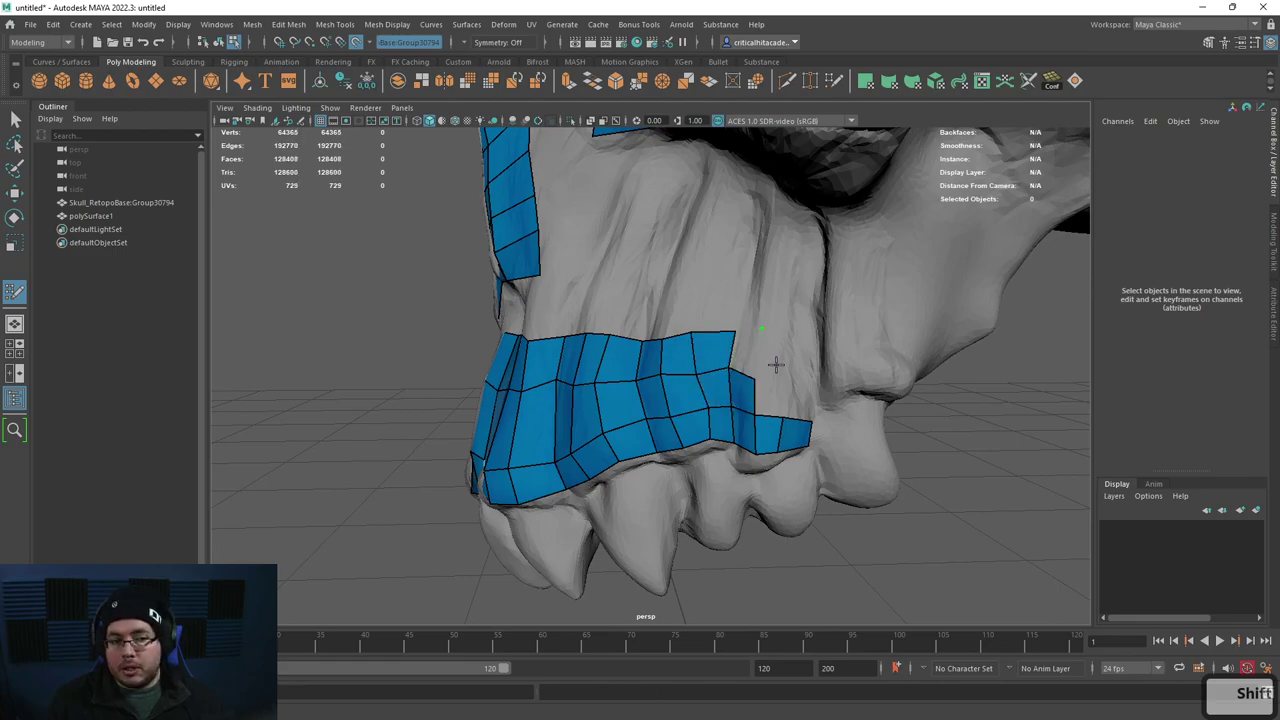
shift+click(775, 364)
shift+click(780, 378)
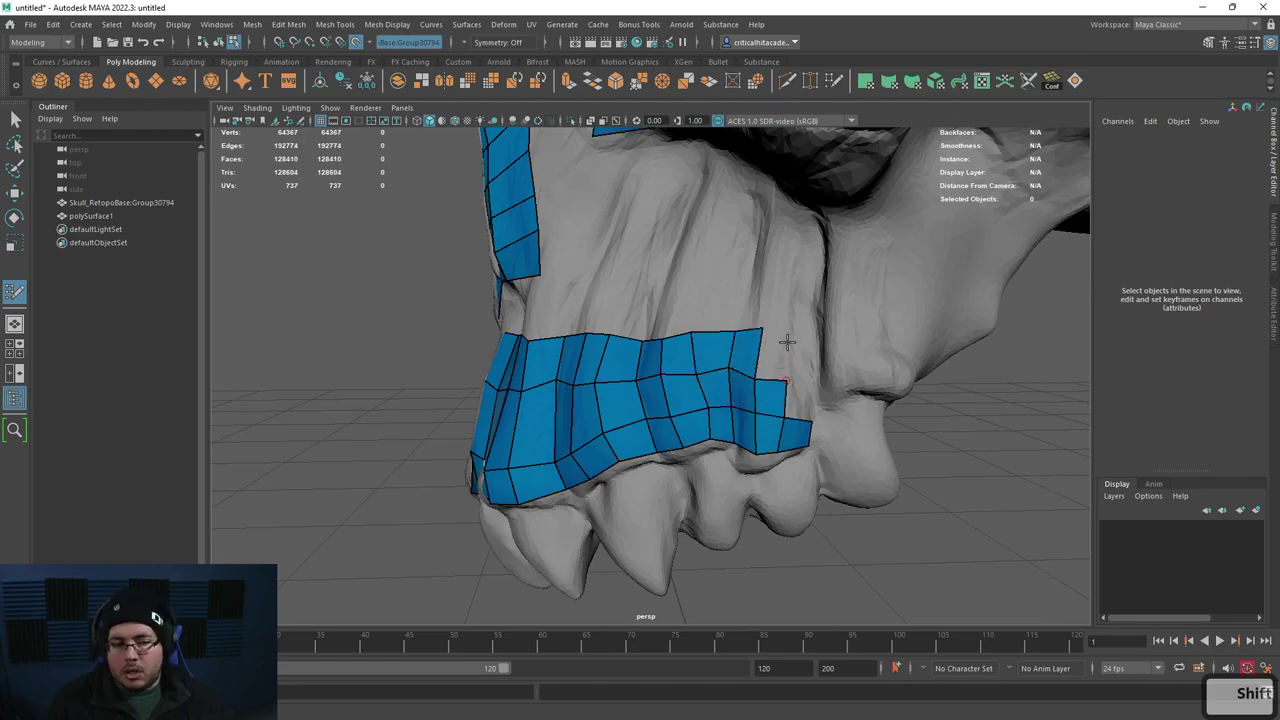
shift+click(779, 352)
Step: Complete the rear end of the upper-jaw rows with quads up to the deep groove behind the teeth
alt+drag(779, 352, 778, 357)
shift+click(771, 350)
shift+click(769, 386)
mouse_move(769, 386)
alt+right_down()
mouse_move(798, 312)
mouse_move(763, 406)
mouse_move(771, 398)
mouse_move(777, 429)
alt+right_up()
mouse_move(777, 429)
alt+mouse_down()
mouse_move(819, 406)
mouse_move(747, 397)
mouse_move(863, 341)
alt+mouse_up()
shift+click(805, 370)
shift+click(818, 382)
Step: Extend the cheekbone patch with quads around the bone's lower edge and join it to the strip along the cheekbone arch
mouse_move(818, 382)
alt+mouse_down()
mouse_move(790, 354)
mouse_move(800, 347)
mouse_move(782, 276)
alt+mouse_up()
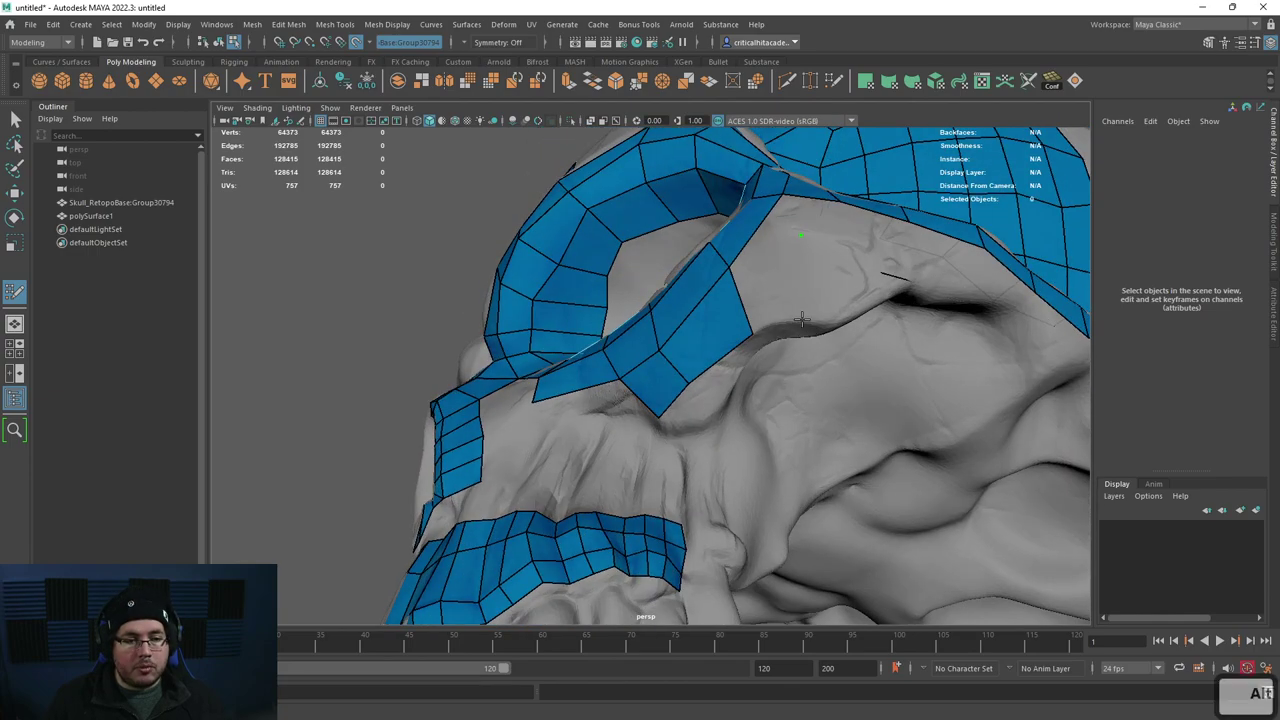
shift+click(766, 287)
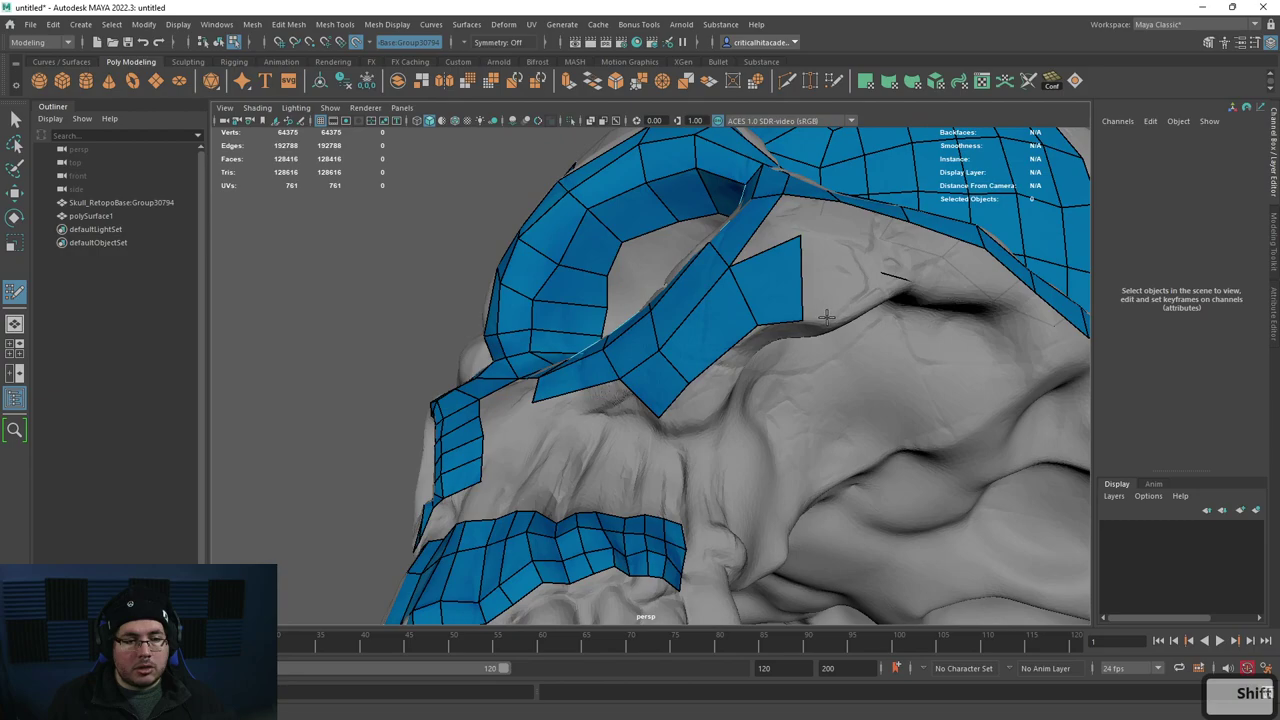
alt+drag(868, 308, 789, 293)
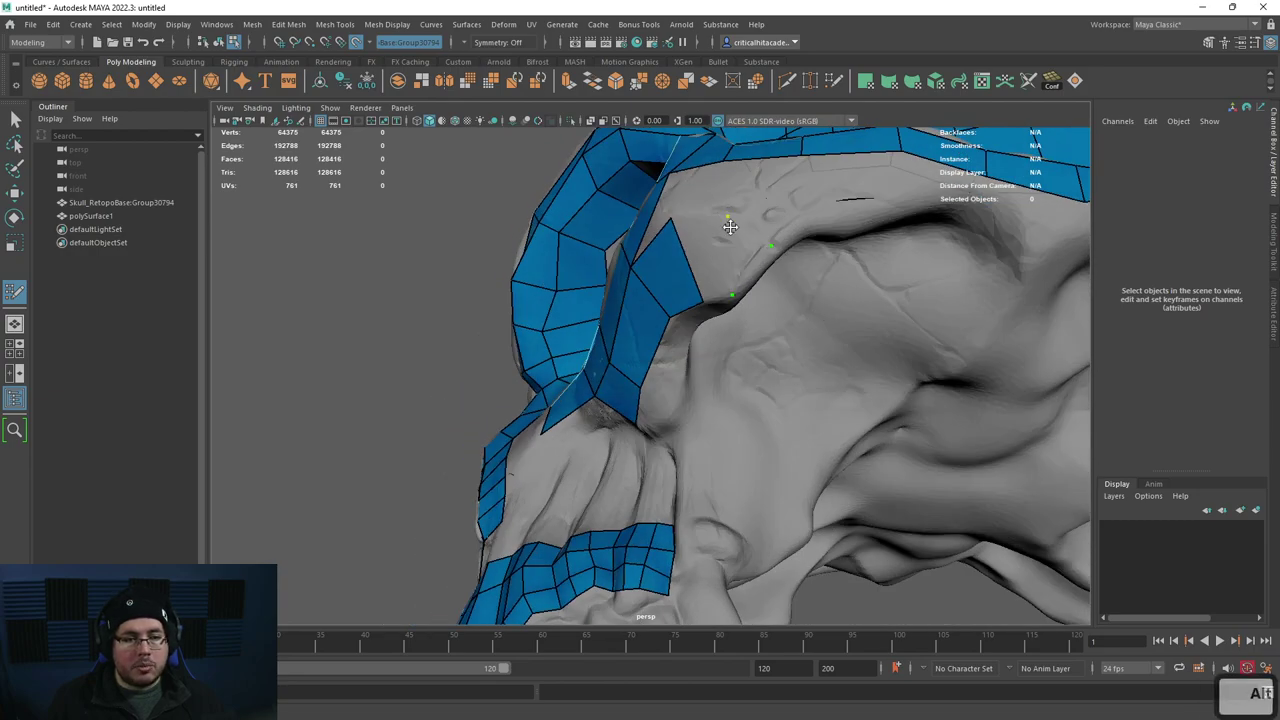
mouse_move(729, 251)
alt+mouse_down()
mouse_move(808, 286)
mouse_move(828, 312)
alt+mouse_up()
shift+click(772, 272)
shift+click(846, 355)
mouse_move(846, 355)
alt+mouse_down()
mouse_move(711, 403)
mouse_move(750, 405)
alt+mouse_up()
shift+click(690, 402)
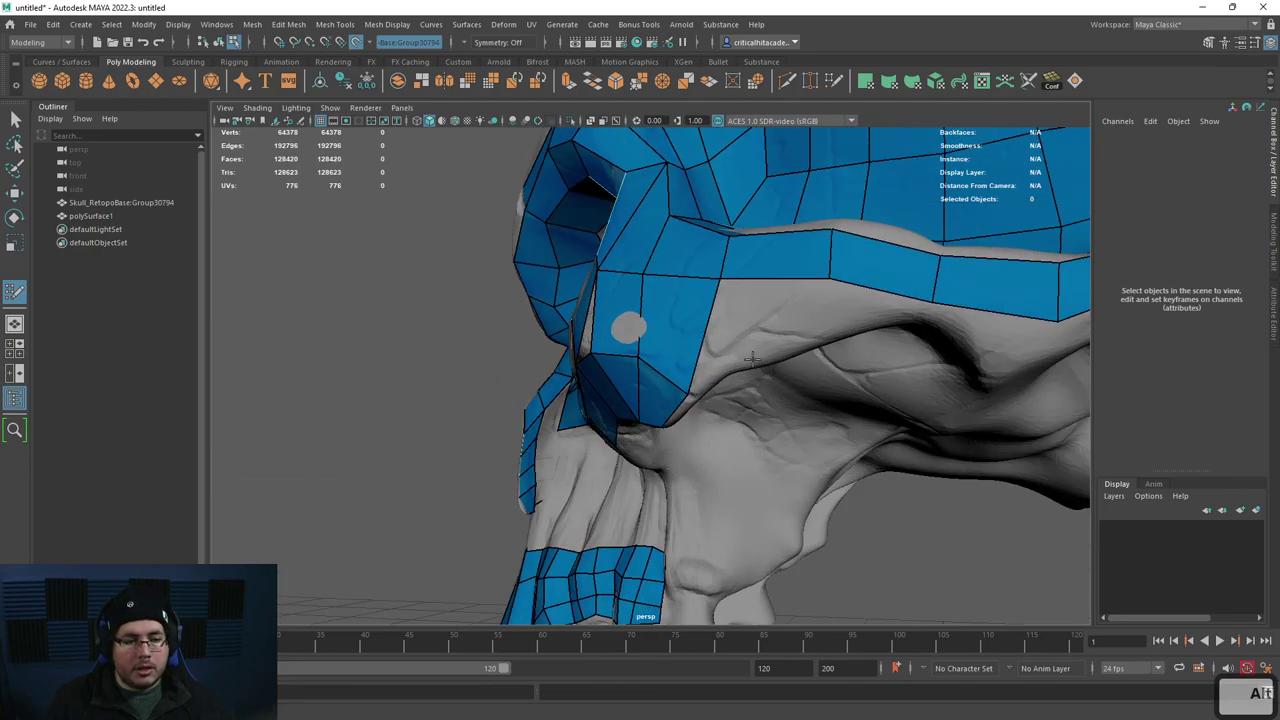
Step: Add quads along the lower edge of the cheekbone arch beneath the existing strip
shift+click(812, 336)
mouse_move(812, 336)
alt+mouse_down()
mouse_move(746, 343)
mouse_move(723, 300)
mouse_move(821, 366)
alt+mouse_up()
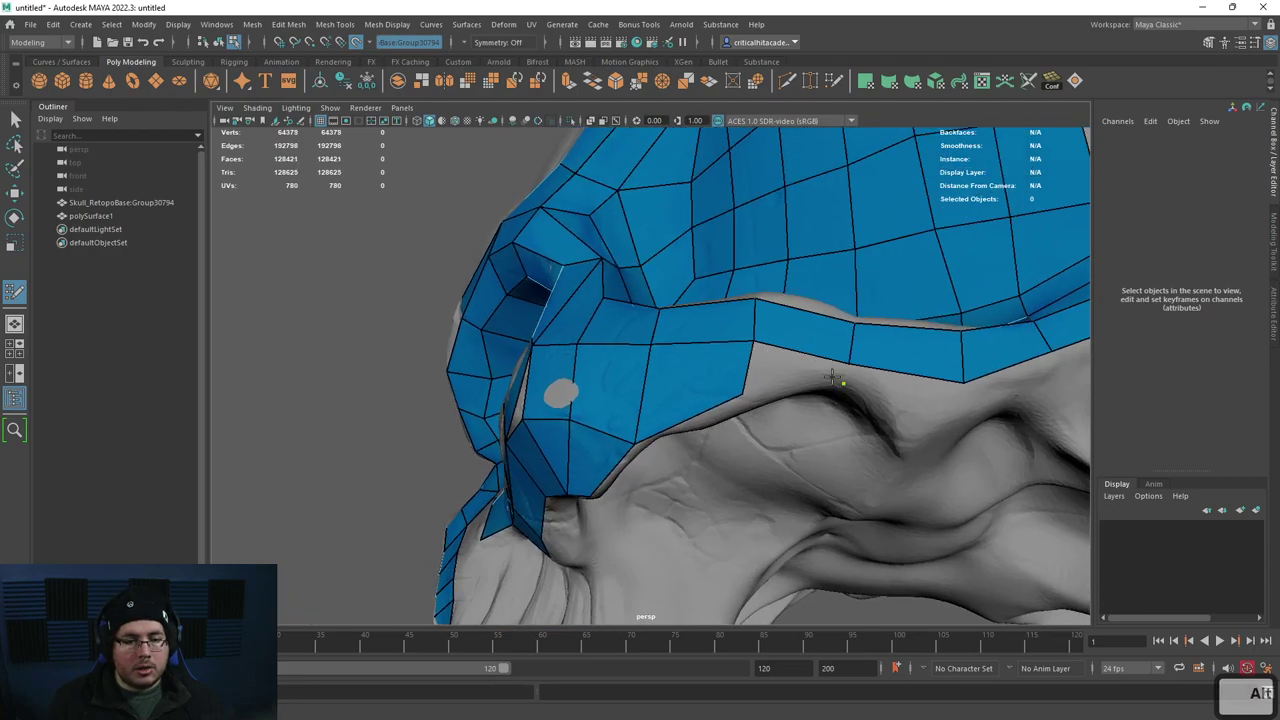
shift+click(838, 380)
shift+click(918, 420)
Step: Fill the triangular hole on the cheekbone below the outer corner of the eye socket
mouse_move(918, 420)
alt+mouse_down()
mouse_move(838, 477)
mouse_move(786, 426)
mouse_move(788, 406)
alt+mouse_up()
scroll(786, 426, up, 5)
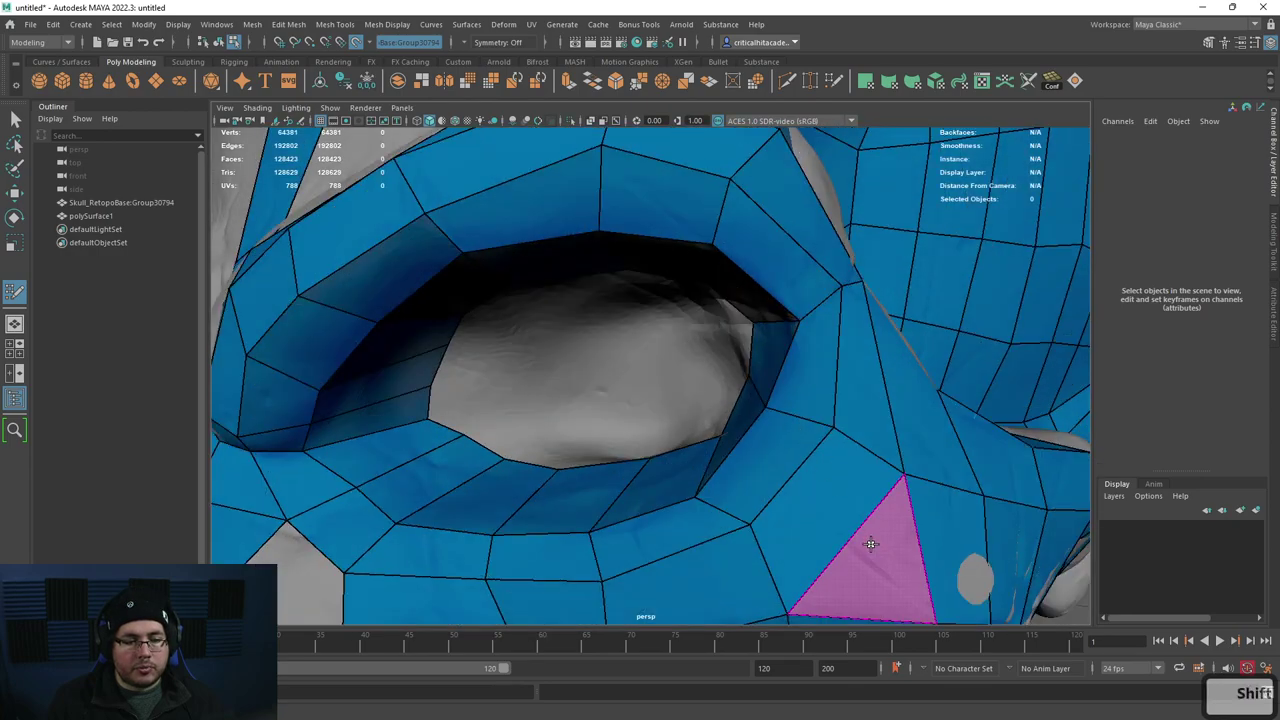
shift+click(871, 543)
scroll(866, 535, down, 6)
alt+drag(860, 526, 747, 500)
scroll(776, 494, up, 4)
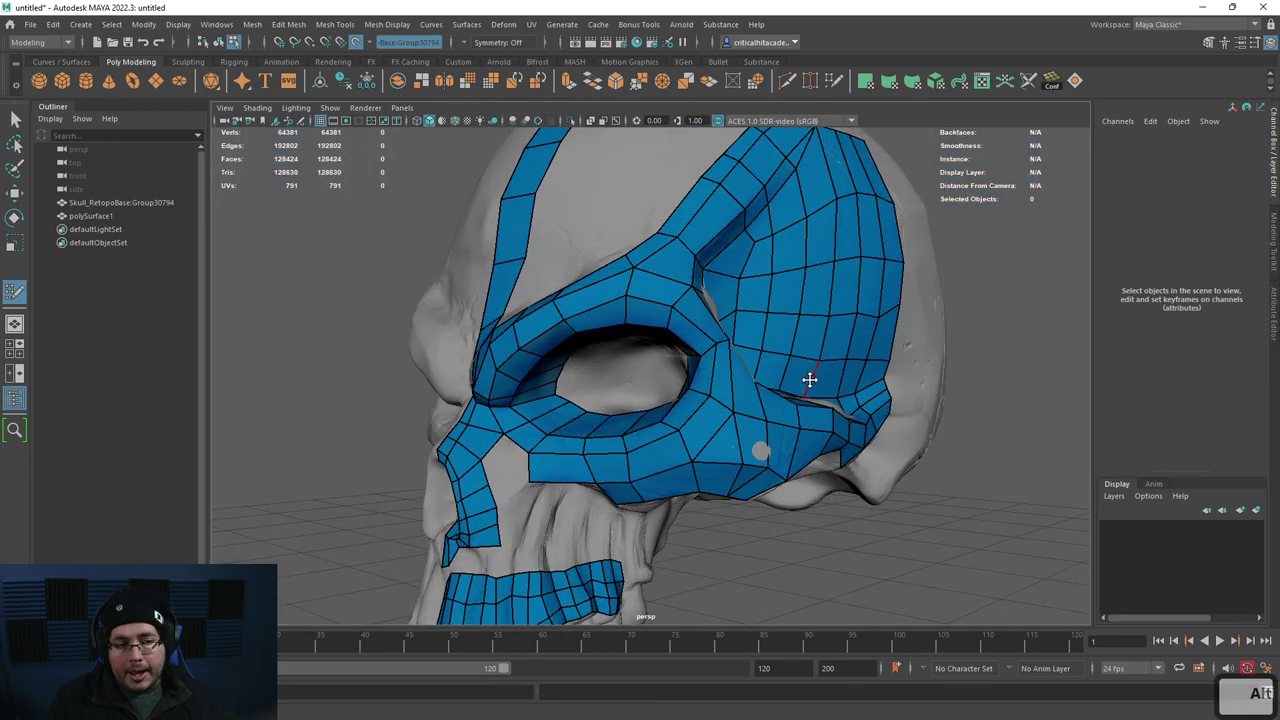
scroll(805, 382, down, 6)
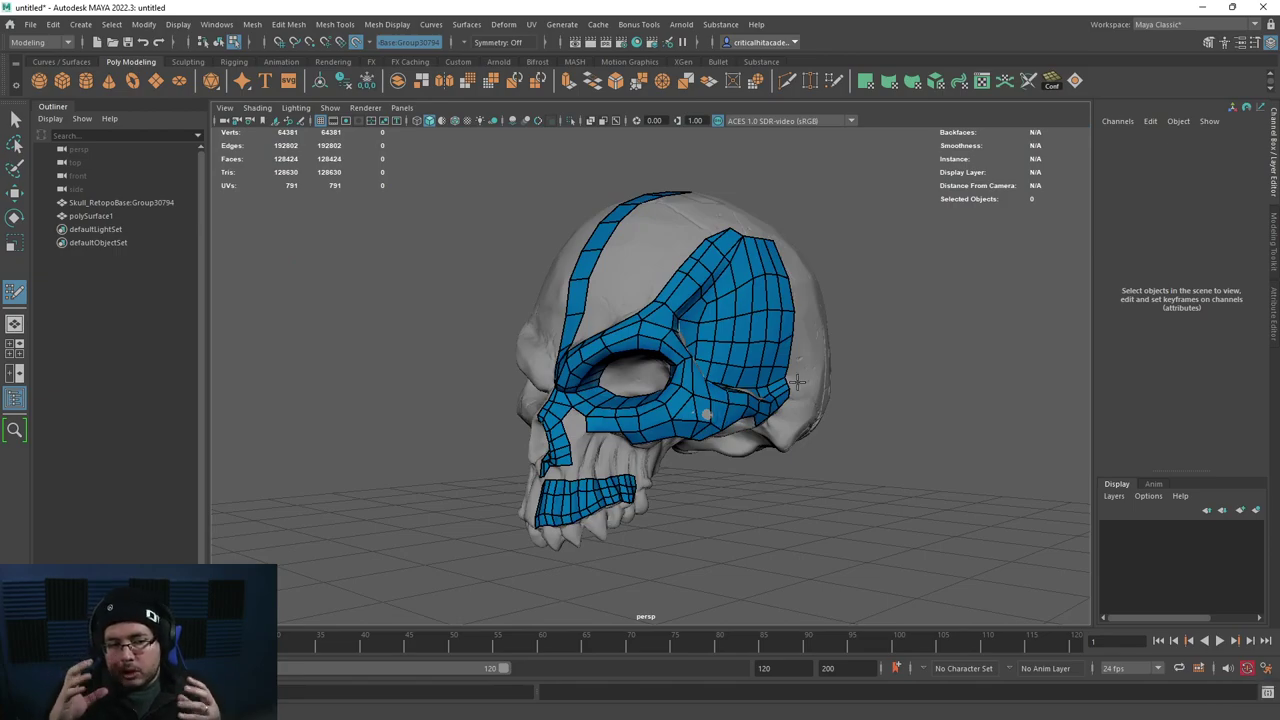
scroll(520, 283, down, 2)
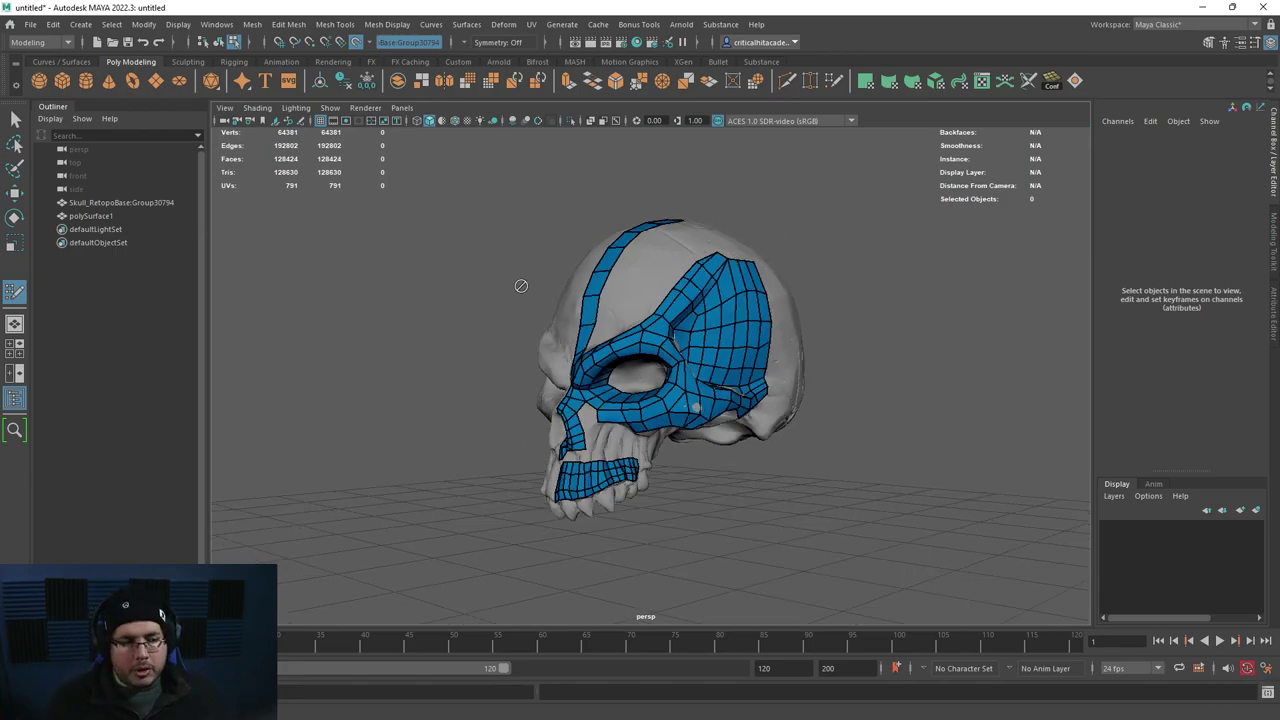
Step: Fill the upper part of the gap between the nose-side strip and the under-eye row with quads
alt+middle_drag(591, 371, 609, 354)
scroll(609, 354, up, 6)
alt+middle_drag(582, 438, 627, 408)
scroll(630, 380, up, 4)
scroll(650, 360, down, 2)
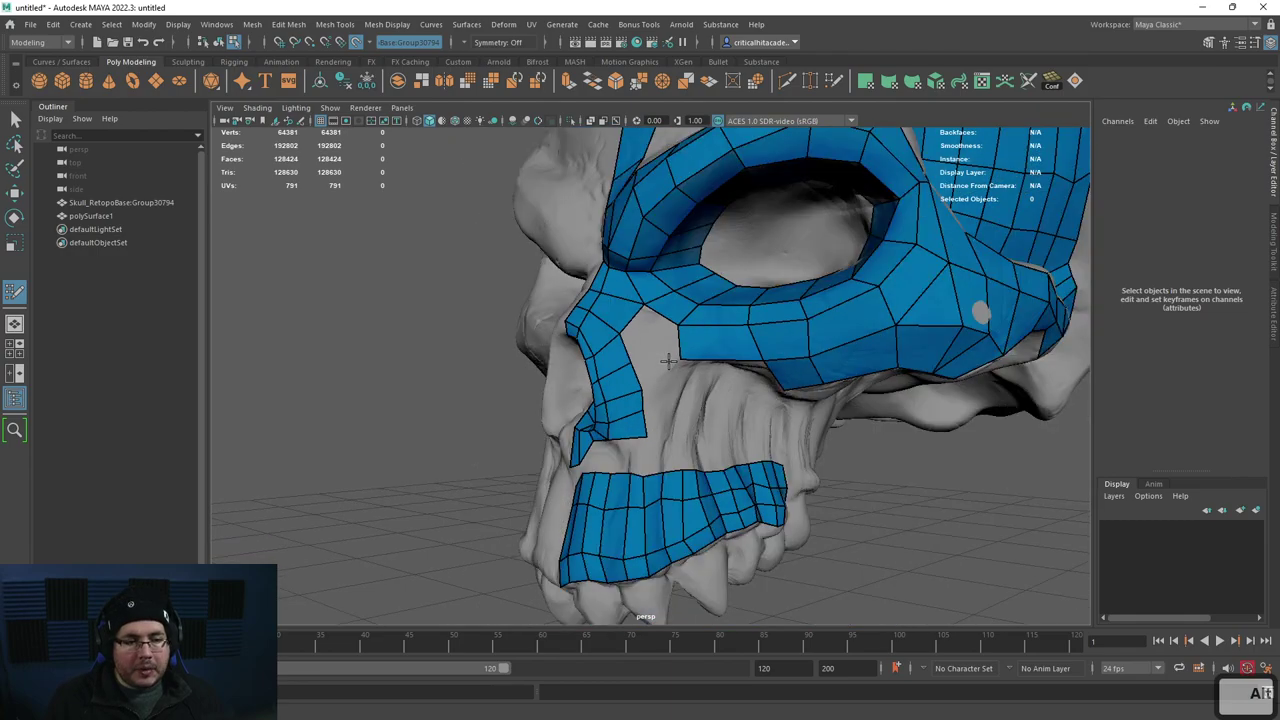
shift+click(652, 345)
shift+click(651, 338)
alt+drag(668, 410, 688, 377)
shift+click(728, 328)
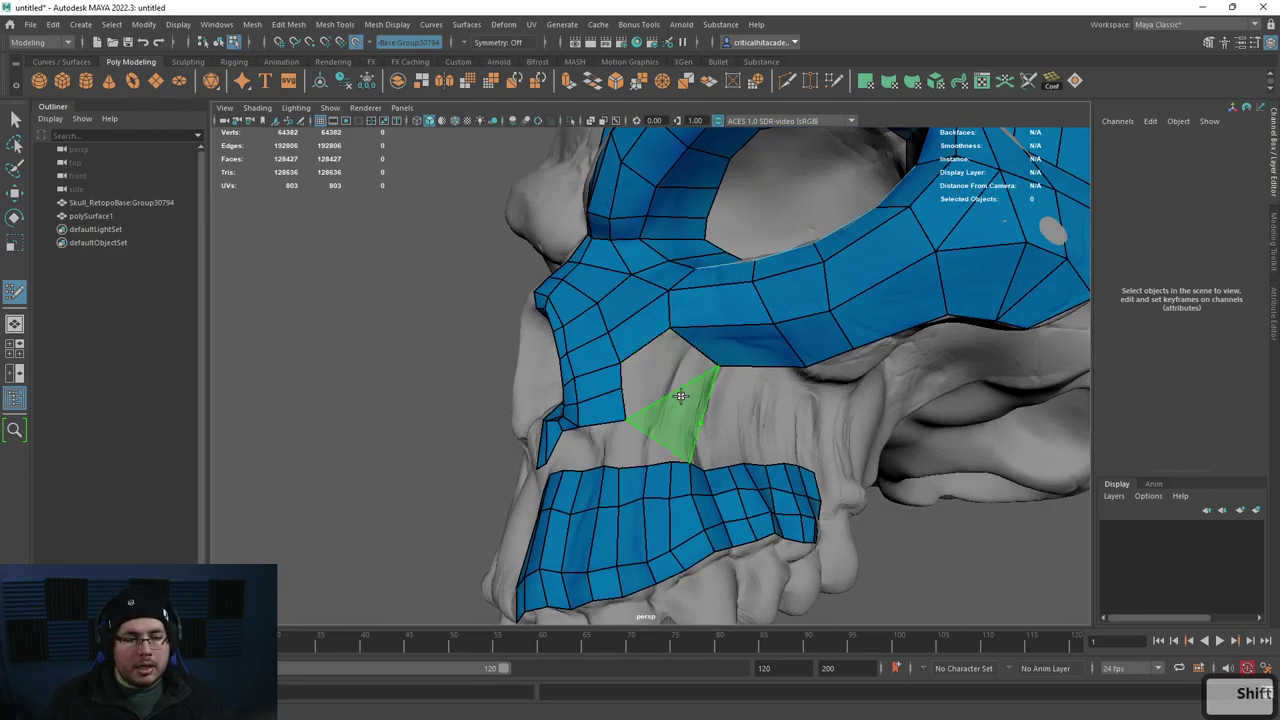
Step: Add quads joining the lower nose-side strip to the under-eye row and nudge their vertices into place
shift+click(677, 403)
shift+click(672, 368)
alt+drag(686, 386, 629, 418)
drag(625, 392, 628, 393)
drag(692, 420, 696, 421)
alt+scroll(710, 380, down, 6)
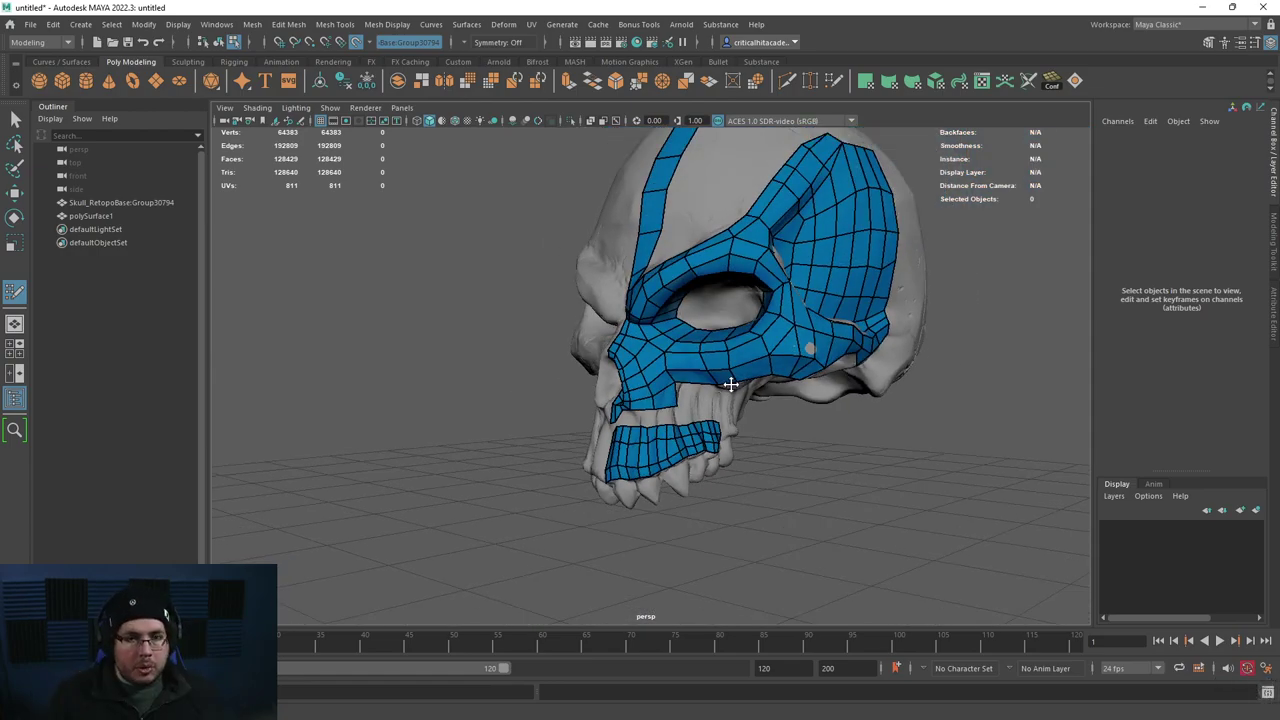
Step: Bridge the gap between the lower nasal rim and the top of the upper-jaw block with faces, starting at the centre line
alt+drag(730, 384, 651, 400)
alt+scroll(651, 457, up, 6)
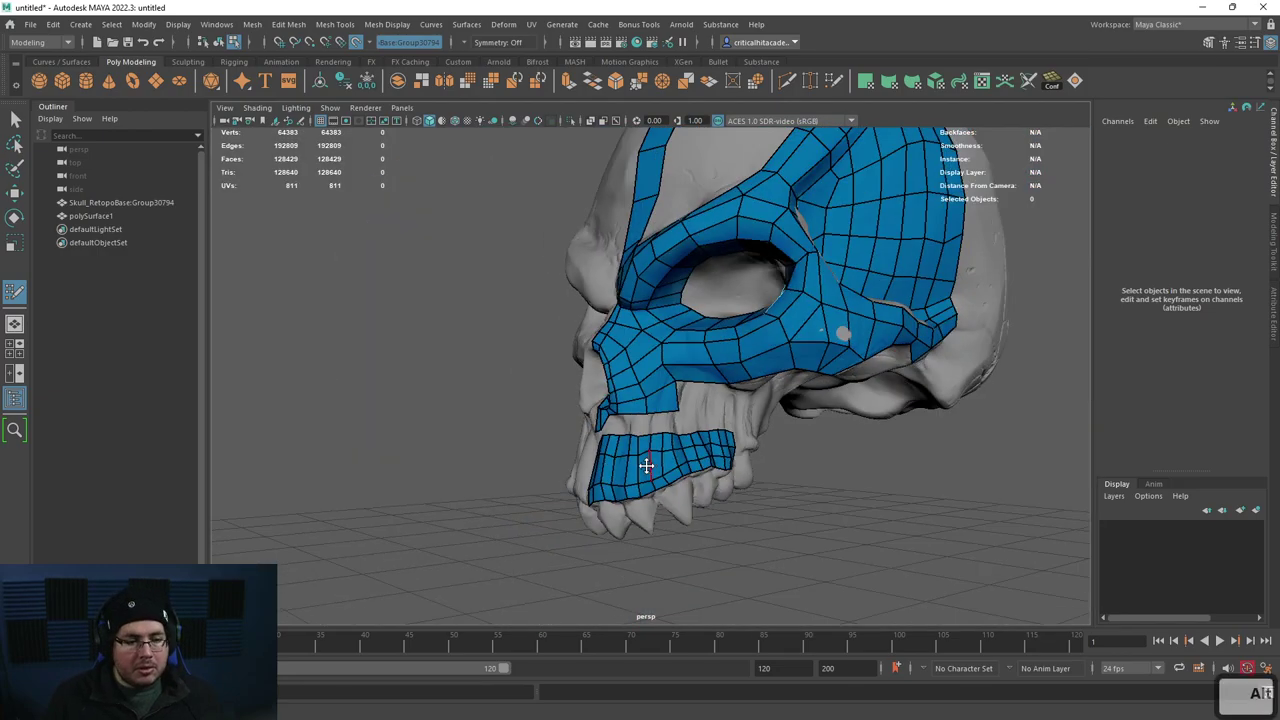
alt+drag(694, 477, 753, 457)
scroll(753, 457, up, 6)
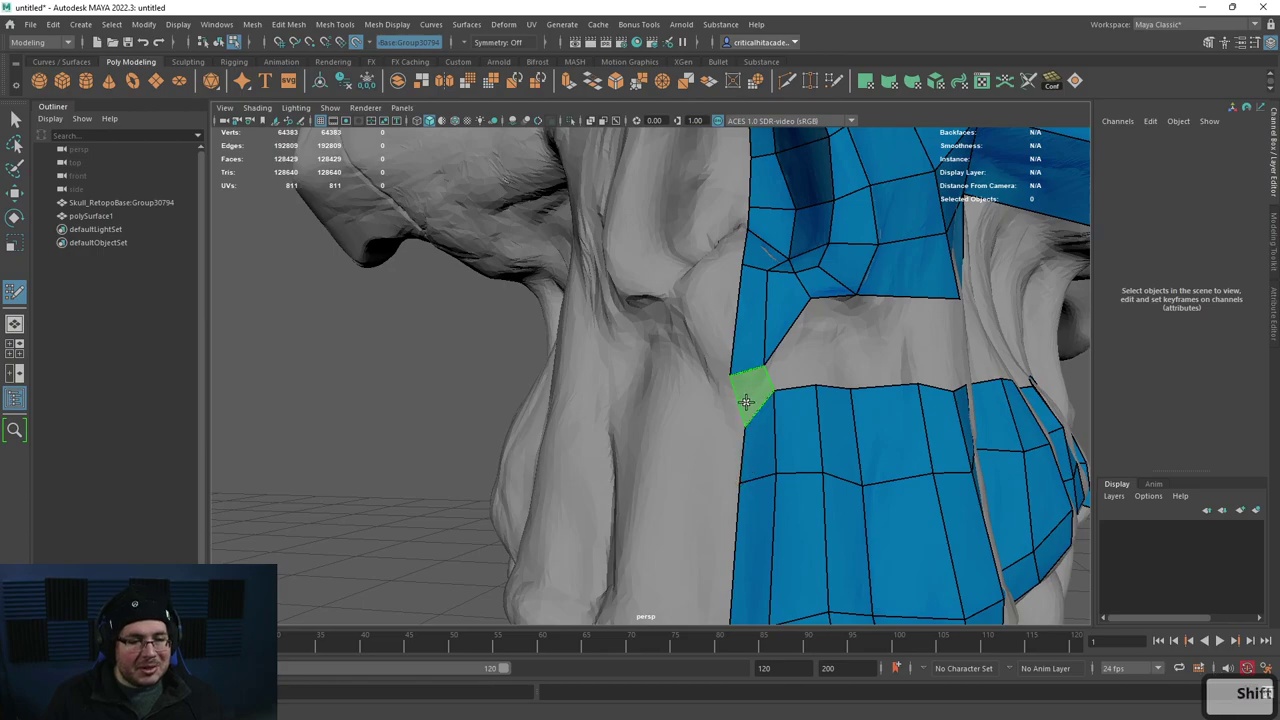
shift+click(742, 412)
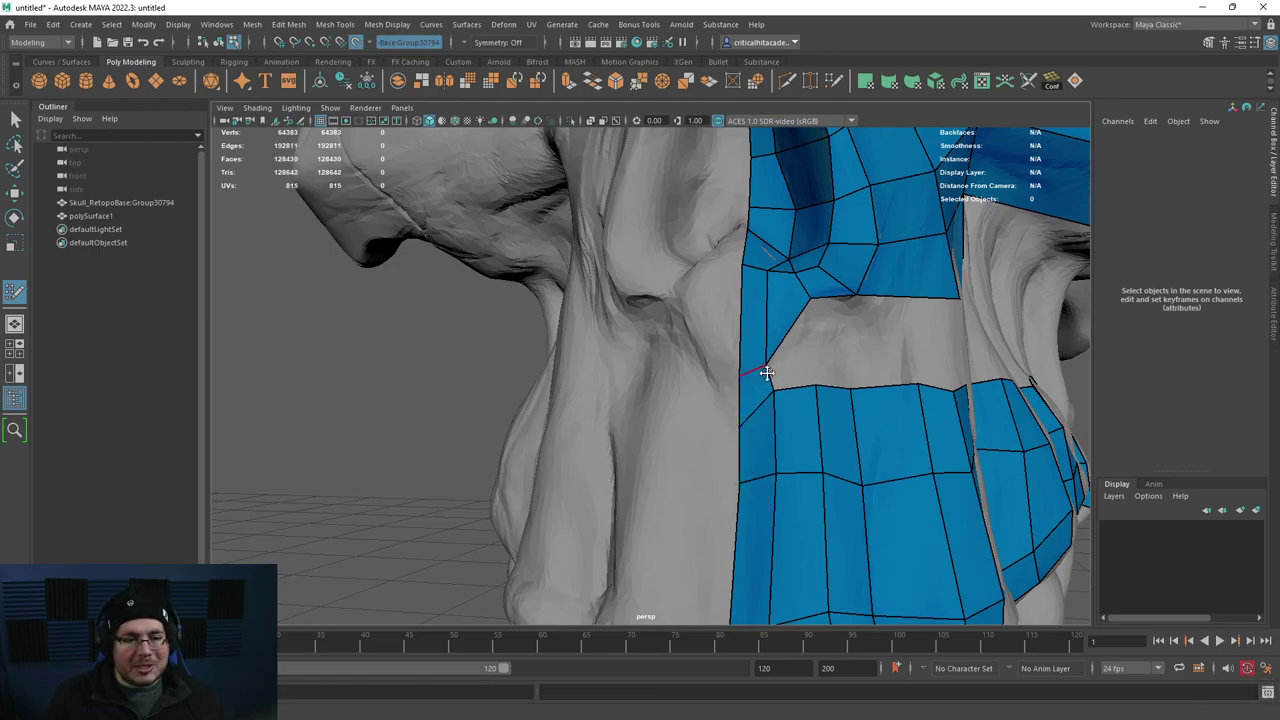
shift+click(800, 363)
alt+drag(800, 363, 704, 411)
shift+click(750, 366)
shift+click(783, 366)
shift+click(809, 371)
shift+click(749, 403)
Step: Extend the bridging row back above the jaw block with wider quads, fill the triangular gap, and move the end's upper vertex back
scroll(704, 411, up, 5)
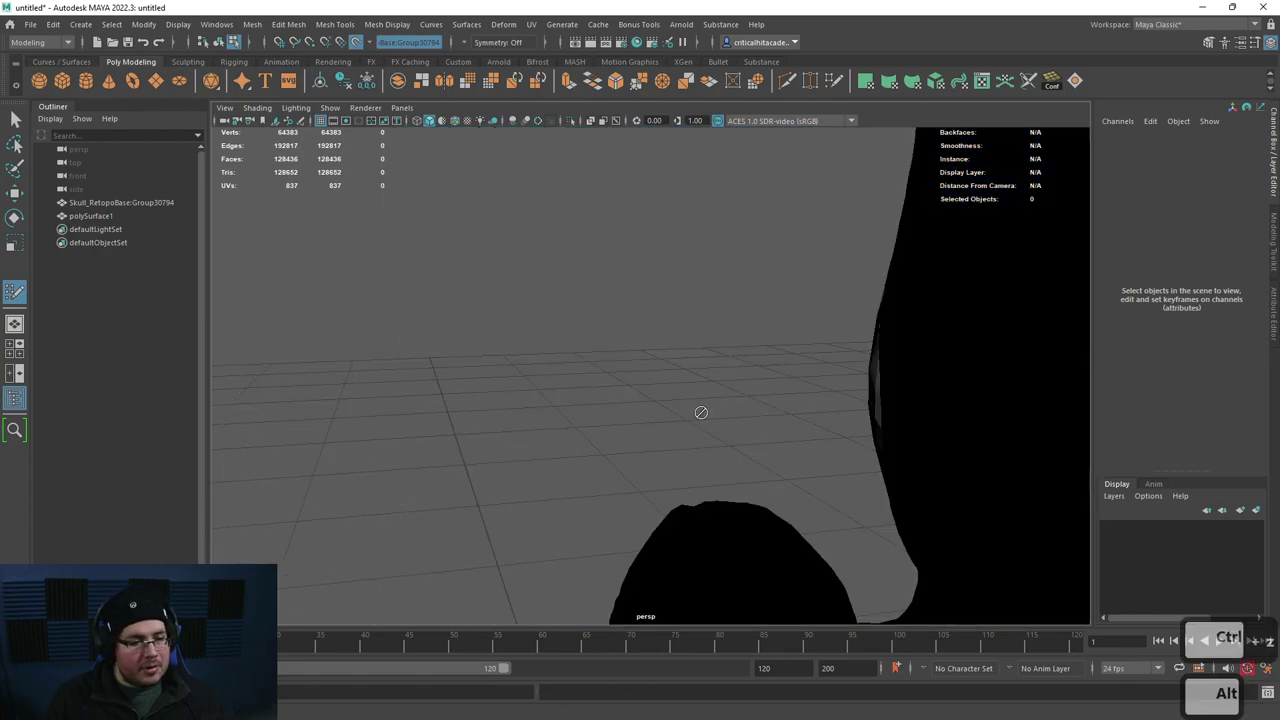
scroll(730, 453, down, 3)
mouse_move(729, 350)
shift+mouse_down()
mouse_move(657, 357)
mouse_move(709, 391)
shift+mouse_up()
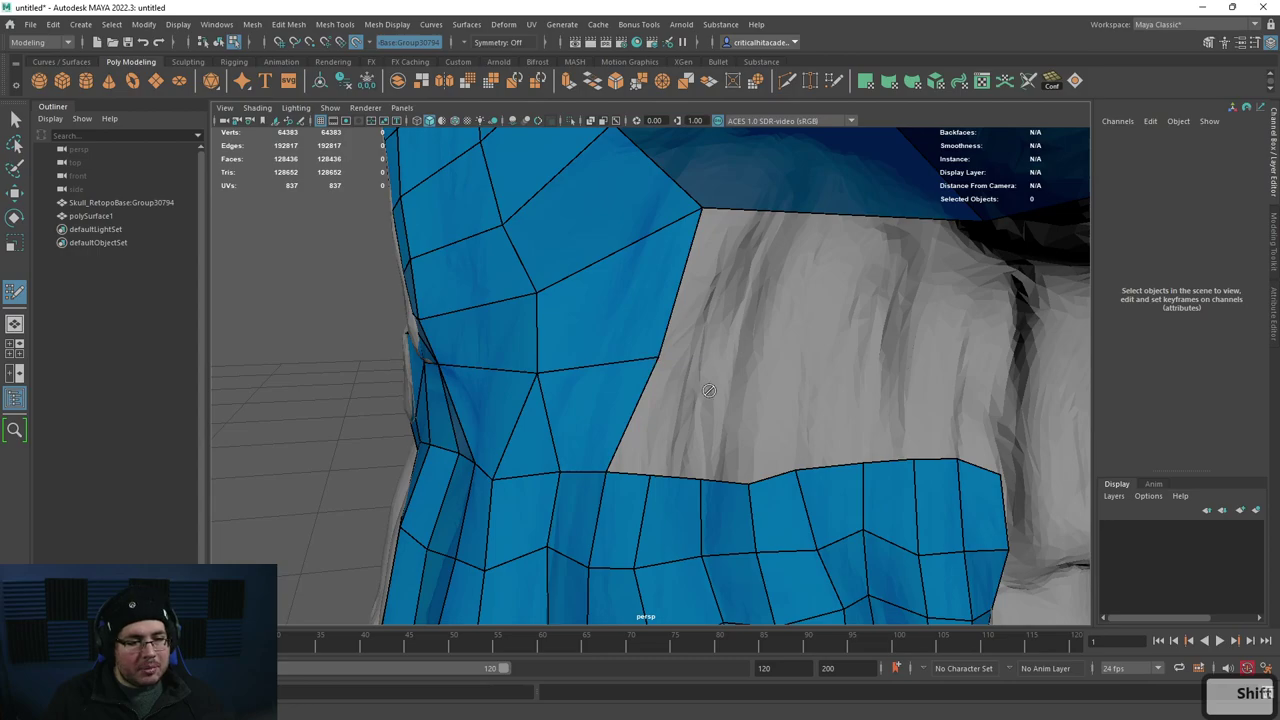
shift+click(660, 405)
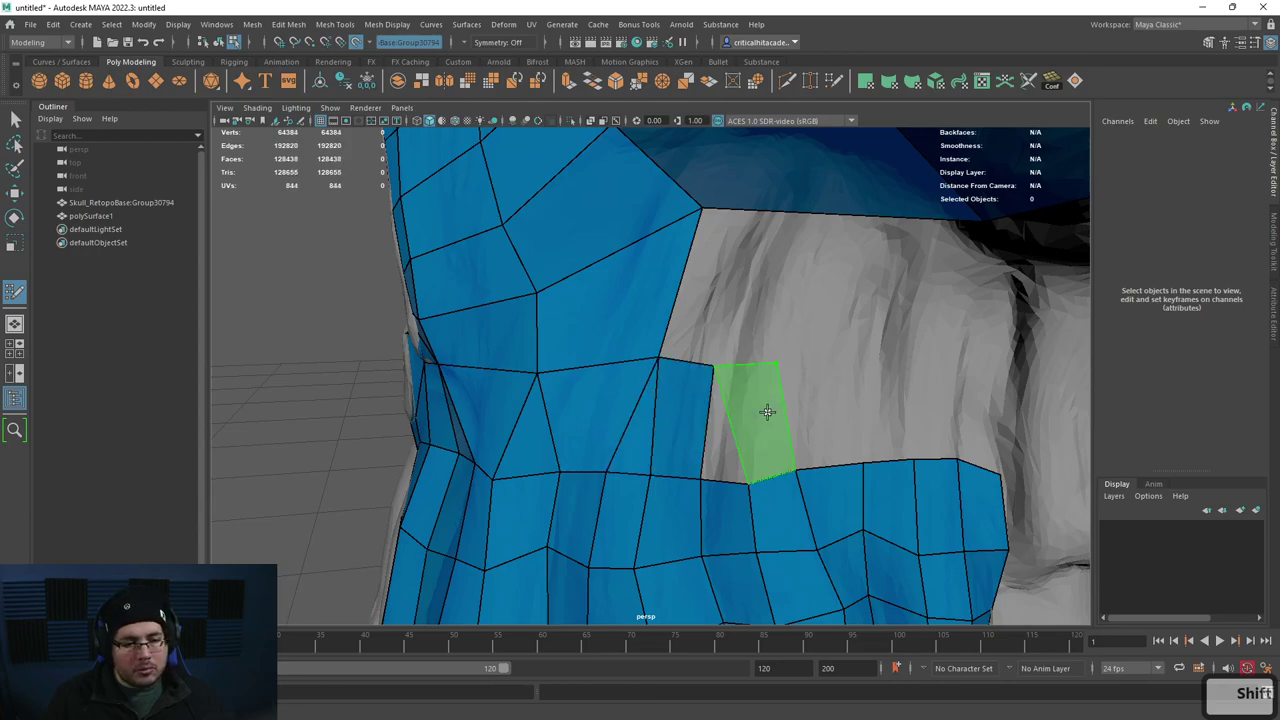
shift+click(766, 414)
shift+click(729, 443)
drag(777, 364, 791, 364)
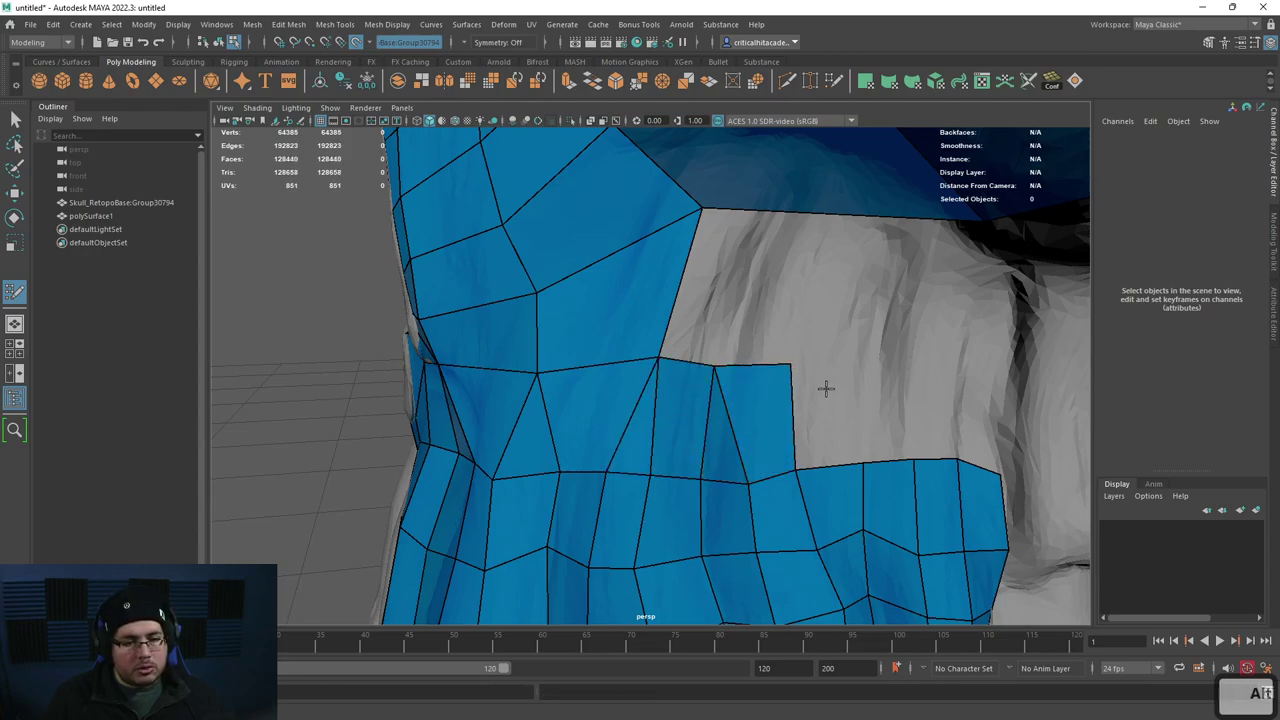
Step: Continue the row above the jaw block with quads and filler triangles to the block's rear edge
shift+click(891, 400)
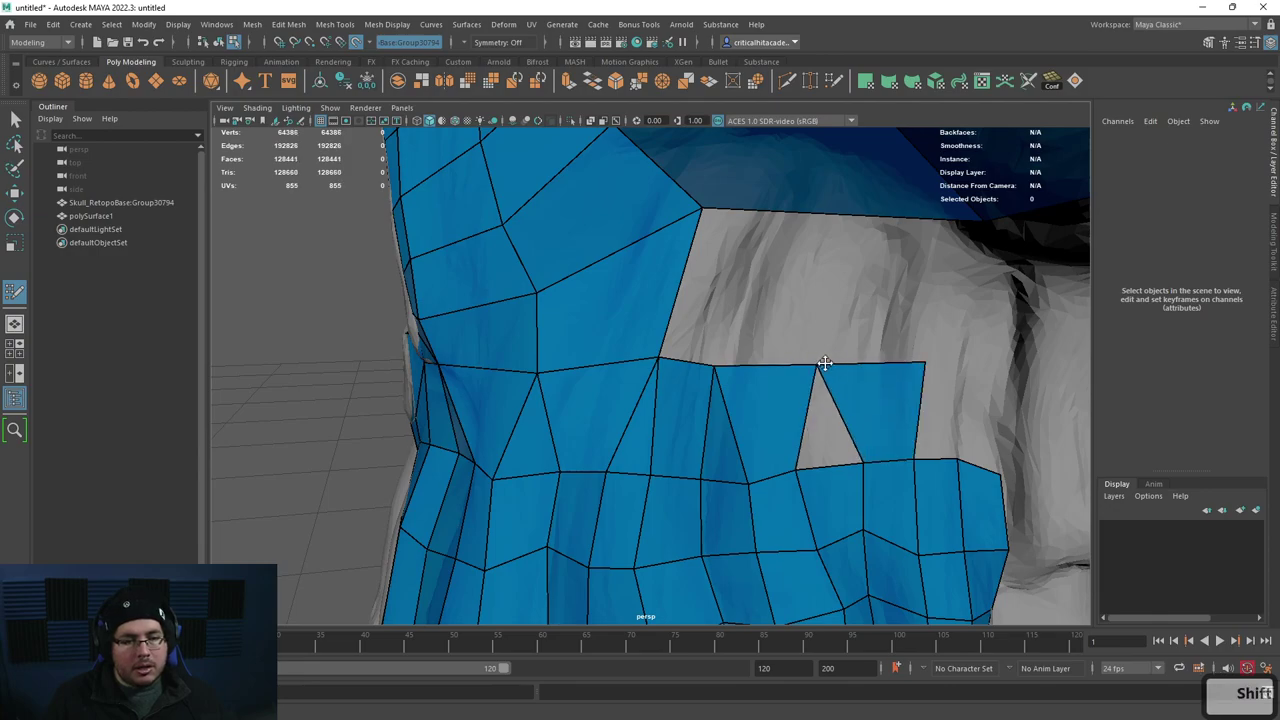
shift+click(845, 397)
alt+drag(814, 377, 781, 337)
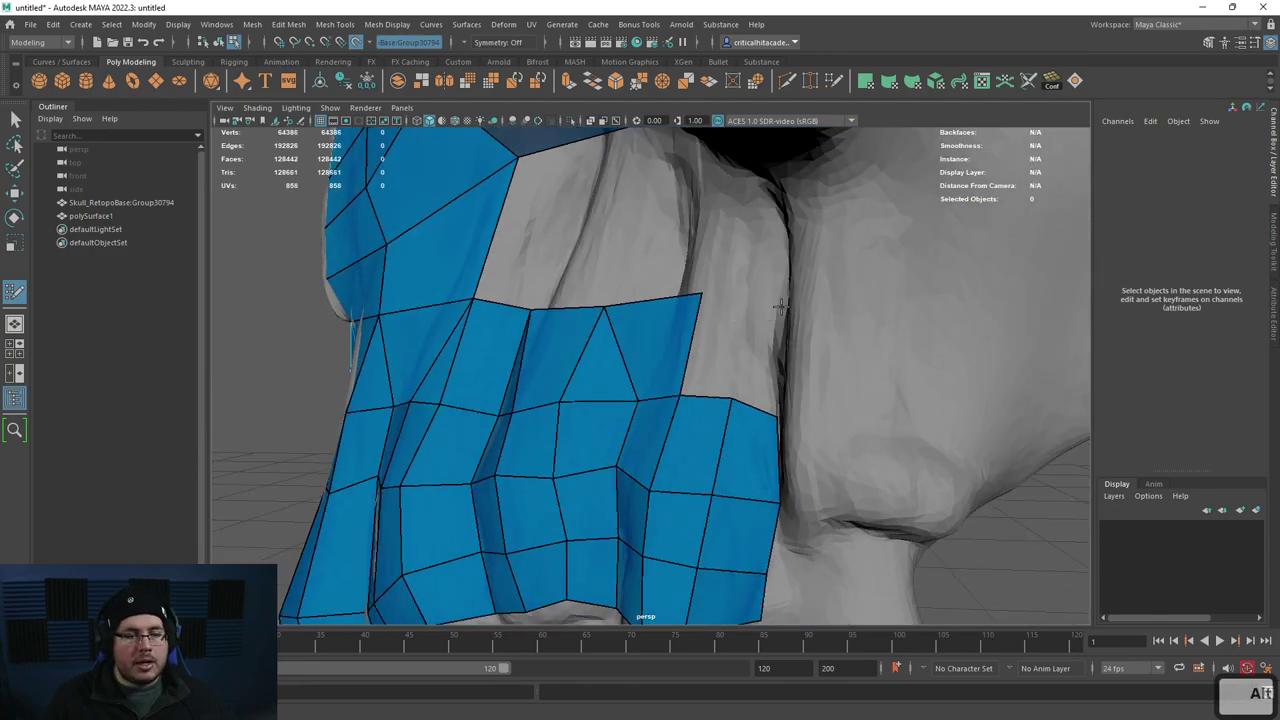
click(779, 307)
shift+click(755, 318)
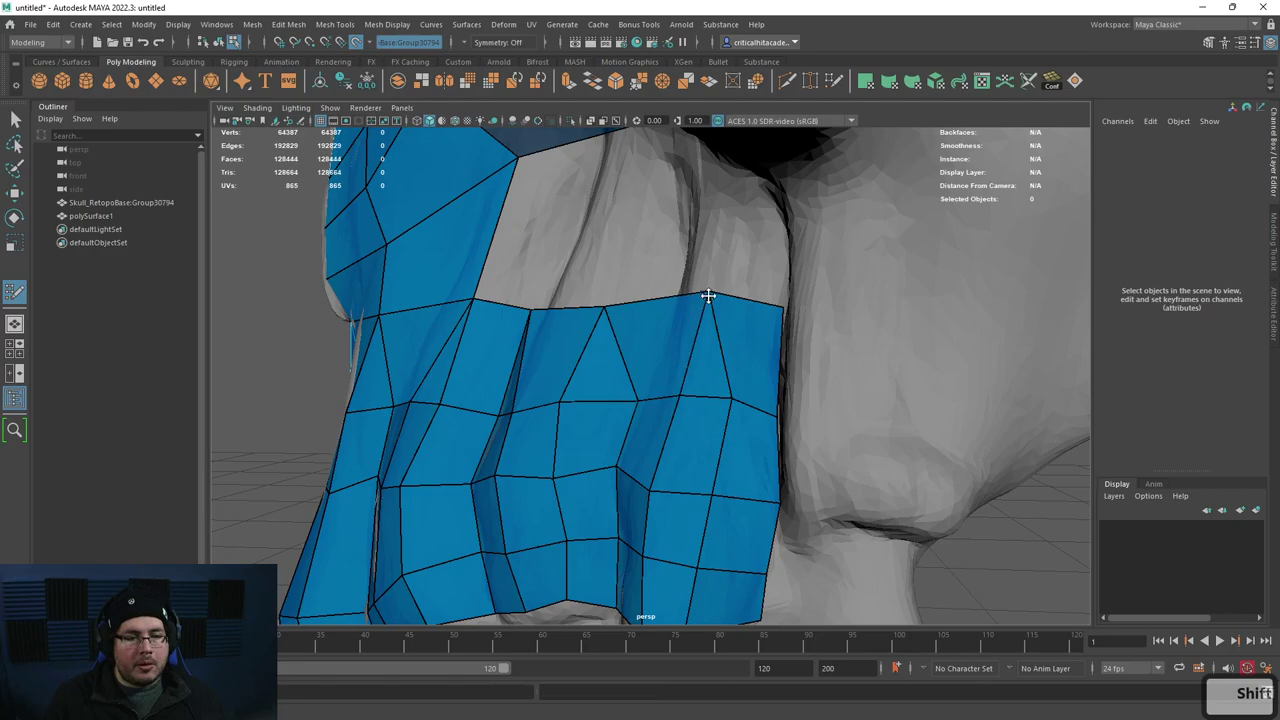
Step: Examine the remaining open area between the upper-jaw rows and the cheekbone
scroll(708, 296, down, 8)
scroll(754, 290, up, 5)
alt+middle_drag(774, 317, 701, 390)
scroll(671, 376, up, 5)
scroll(671, 376, down, 5)
alt+drag(692, 338, 691, 297)
alt+middle_drag(674, 257, 668, 308)
scroll(738, 350, up, 5)
scroll(876, 314, down, 5)
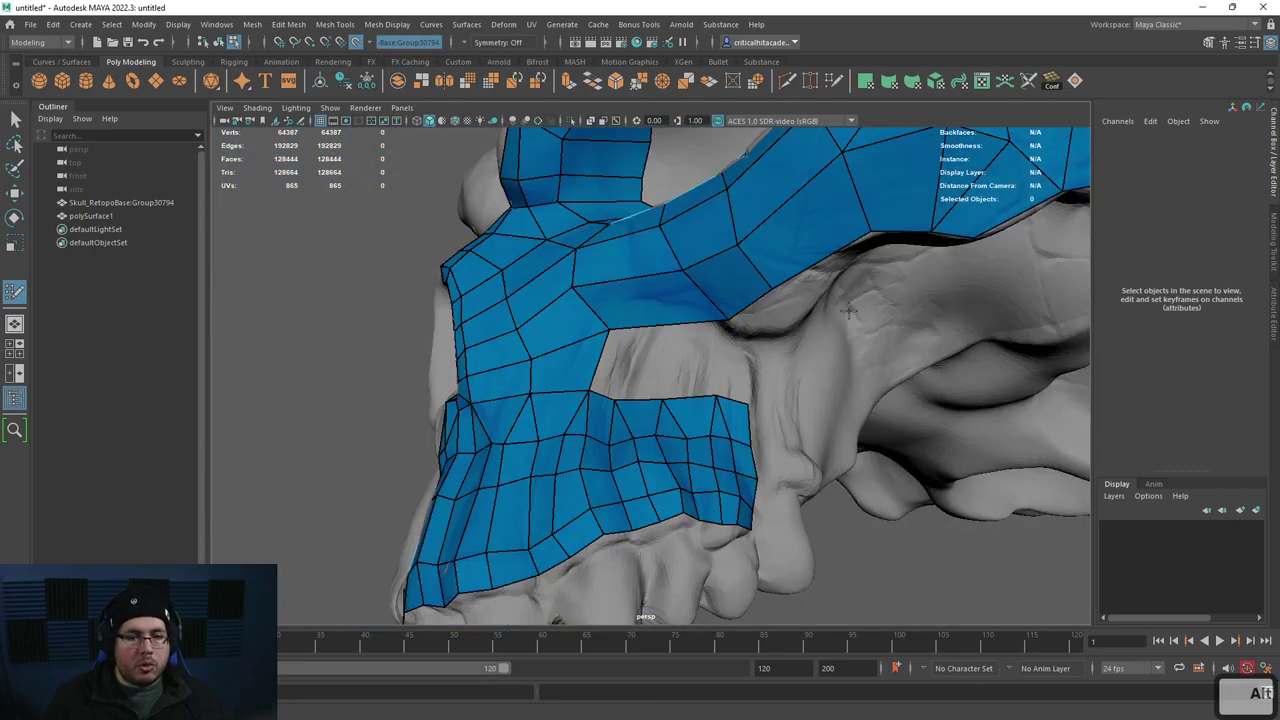
Step: Insert an edge loop across the cheekbone quads below the eye socket
alt+drag(644, 376, 649, 380)
mouse_move(733, 316)
alt+mouse_down()
mouse_move(749, 331)
mouse_move(716, 343)
mouse_move(714, 294)
mouse_move(710, 346)
mouse_move(777, 309)
alt+mouse_up()
ctrl+click(706, 345)
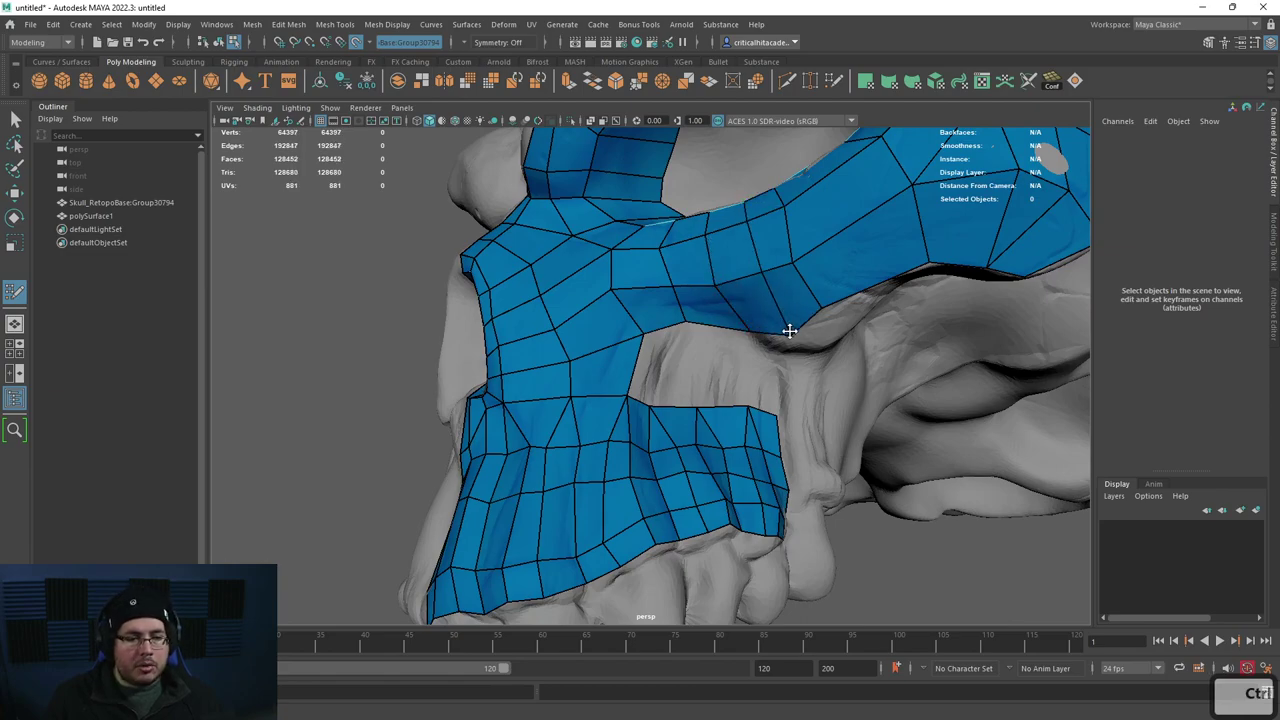
Step: Fill the opening between the cheekbone's lower edge and the top of the upper-jaw rows with quads
scroll(740, 350, up, 5)
shift+click(775, 338)
shift+click(770, 315)
scroll(740, 340, down, 5)
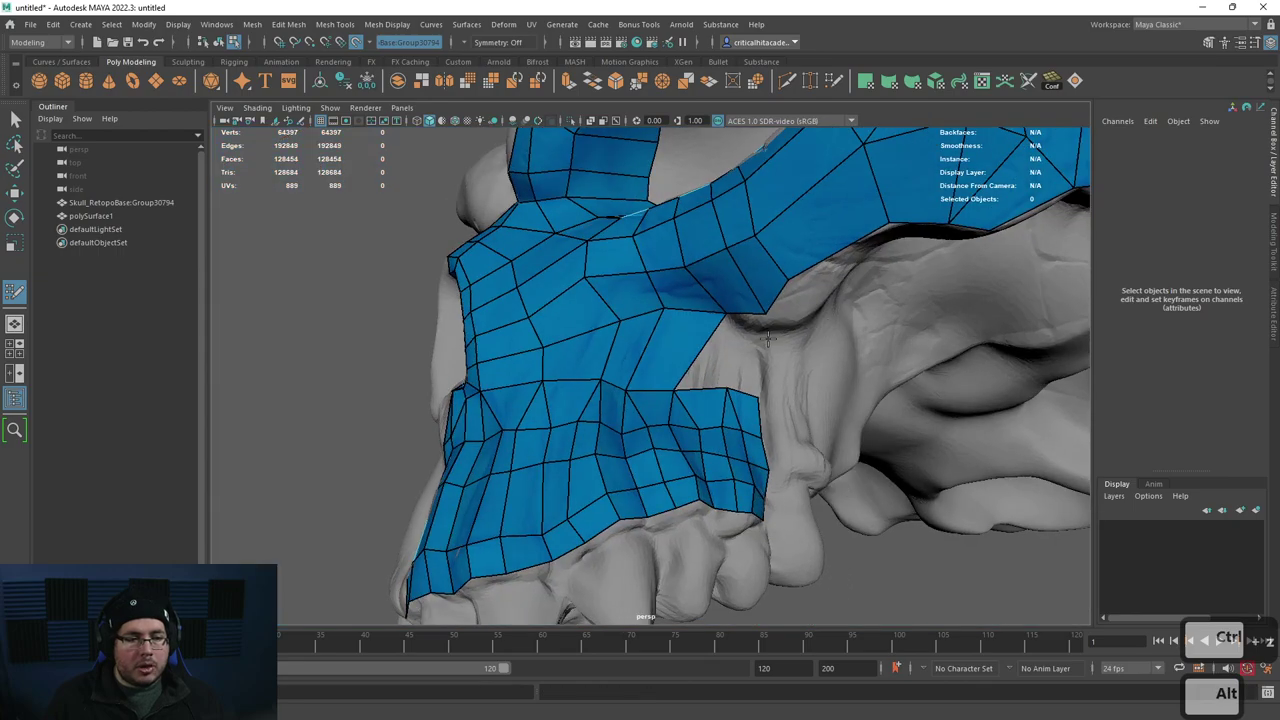
shift+click(722, 385)
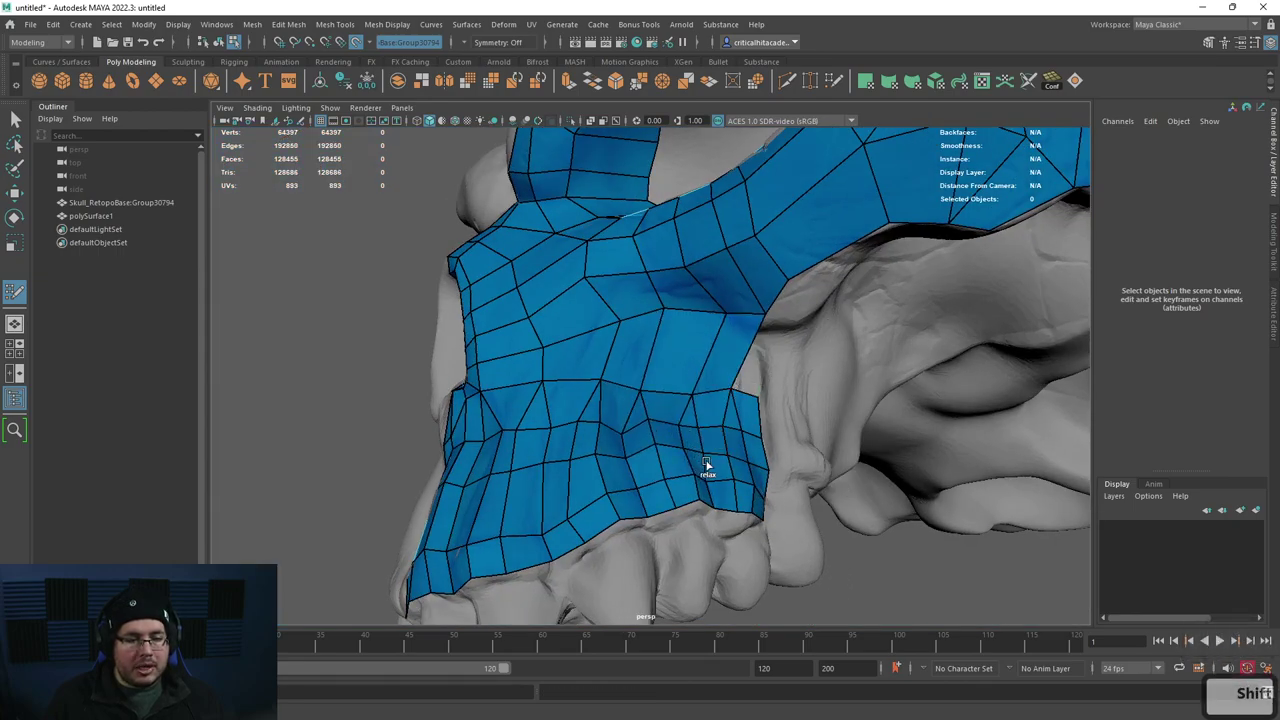
Step: Close the remaining rear gap between the upper jaw and cheekbone with a quad reaching slightly behind the cheekbone's lower corner
alt+drag(700, 463, 654, 466)
mouse_move(551, 482)
shift+mouse_down()
mouse_move(514, 534)
mouse_move(523, 554)
mouse_move(569, 506)
shift+mouse_up()
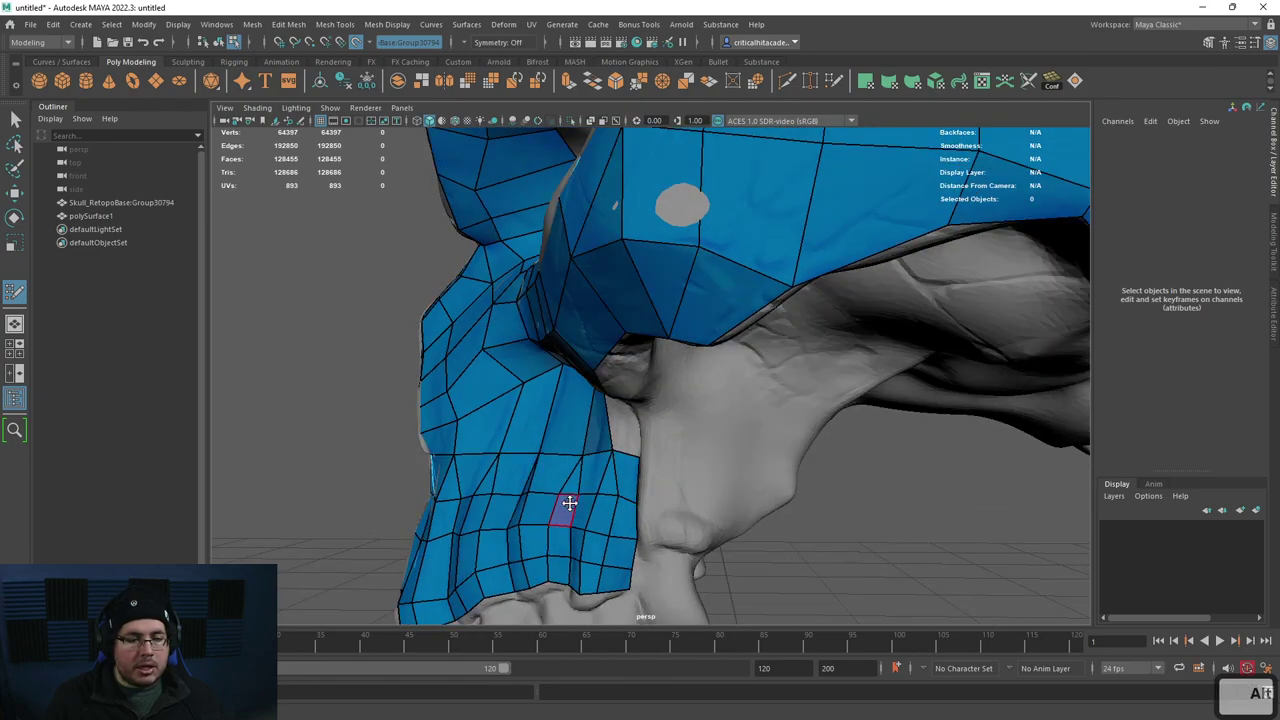
alt+right_drag(606, 489, 634, 489)
alt+drag(634, 489, 750, 370)
shift+click(820, 312)
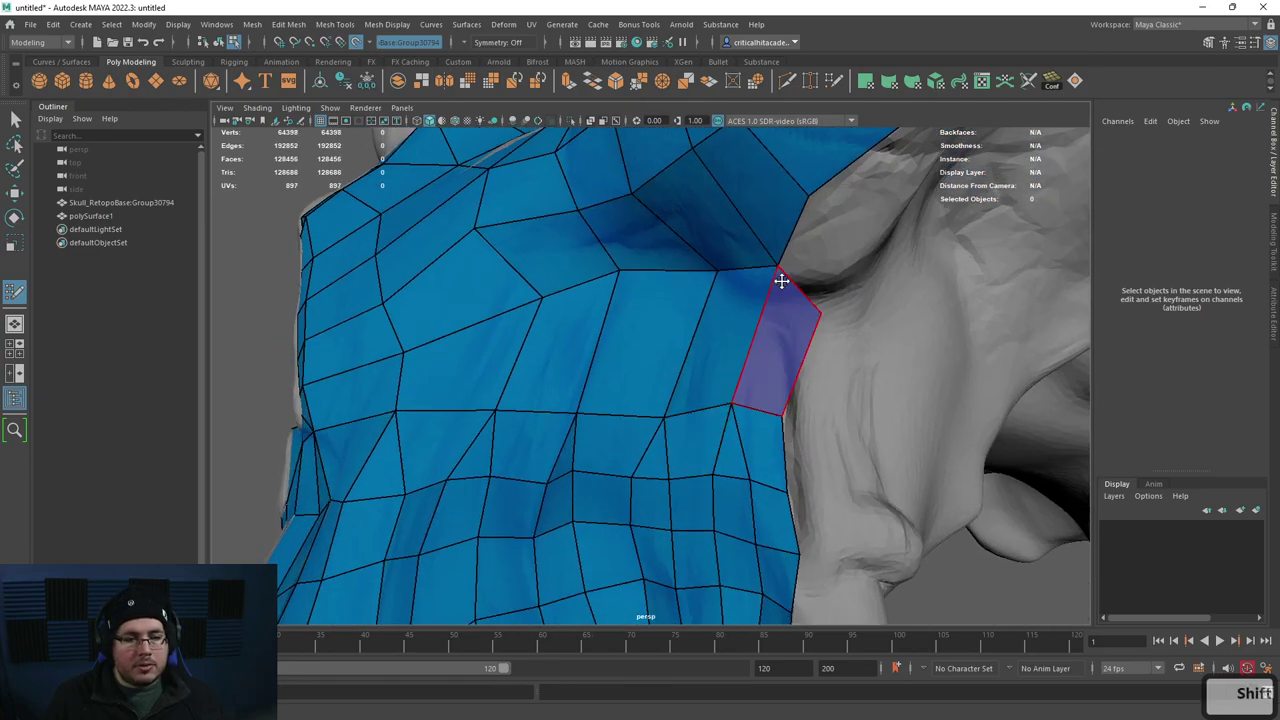
Step: Extend a row of quads around the rear underside of the cheekbone and on beneath its arch
alt+drag(815, 310, 621, 350)
shift+click(622, 407)
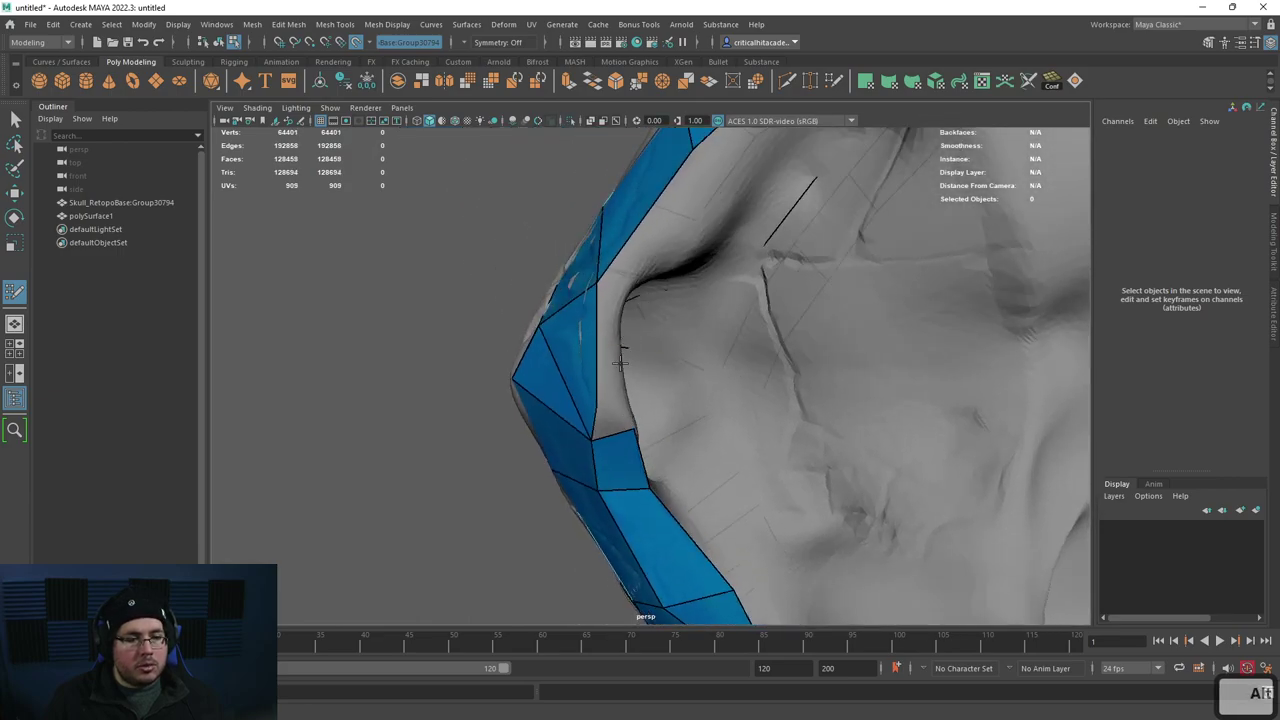
shift+click(624, 283)
alt+drag(624, 283, 811, 318)
shift+click(689, 257)
shift+click(712, 279)
shift+click(808, 310)
Step: Fill the gap between the forehead's centre strip and the brow quads, and move the strip's outer vertex toward the centre line
alt+right_drag(808, 310, 740, 350)
alt+drag(740, 350, 645, 468)
alt+right_drag(645, 468, 678, 432)
alt+drag(707, 430, 683, 358)
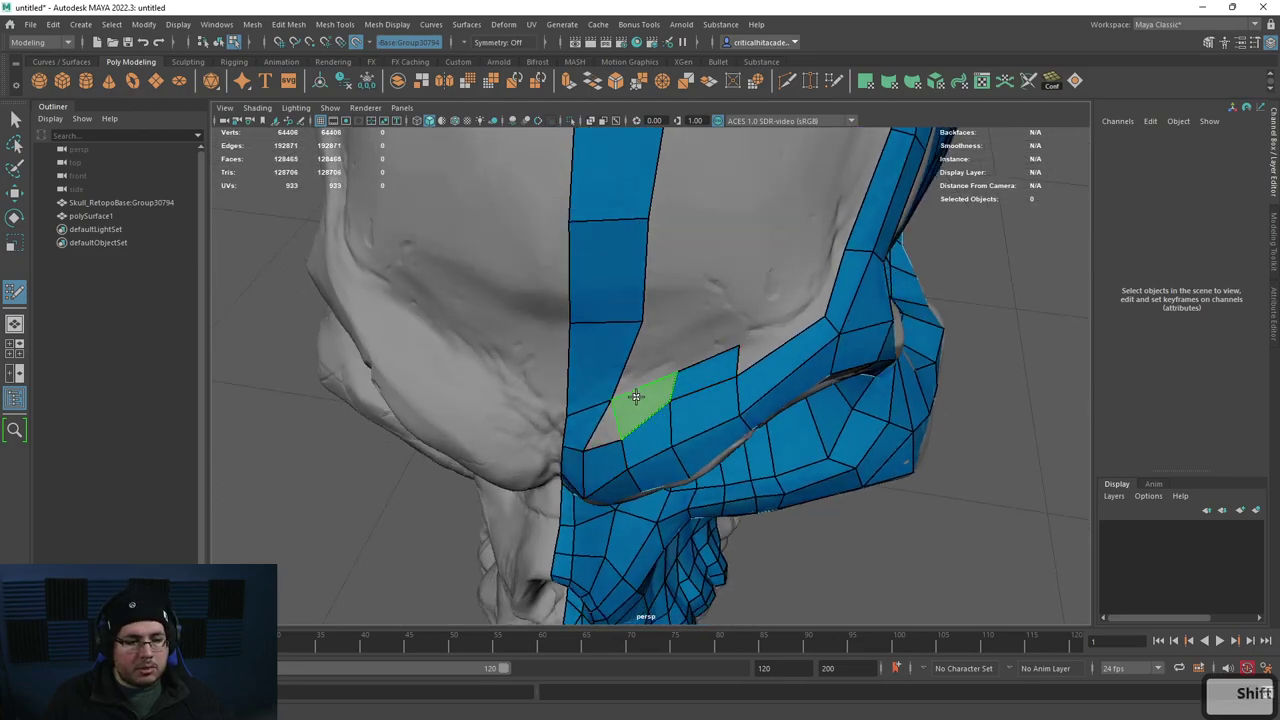
drag(641, 322, 619, 320)
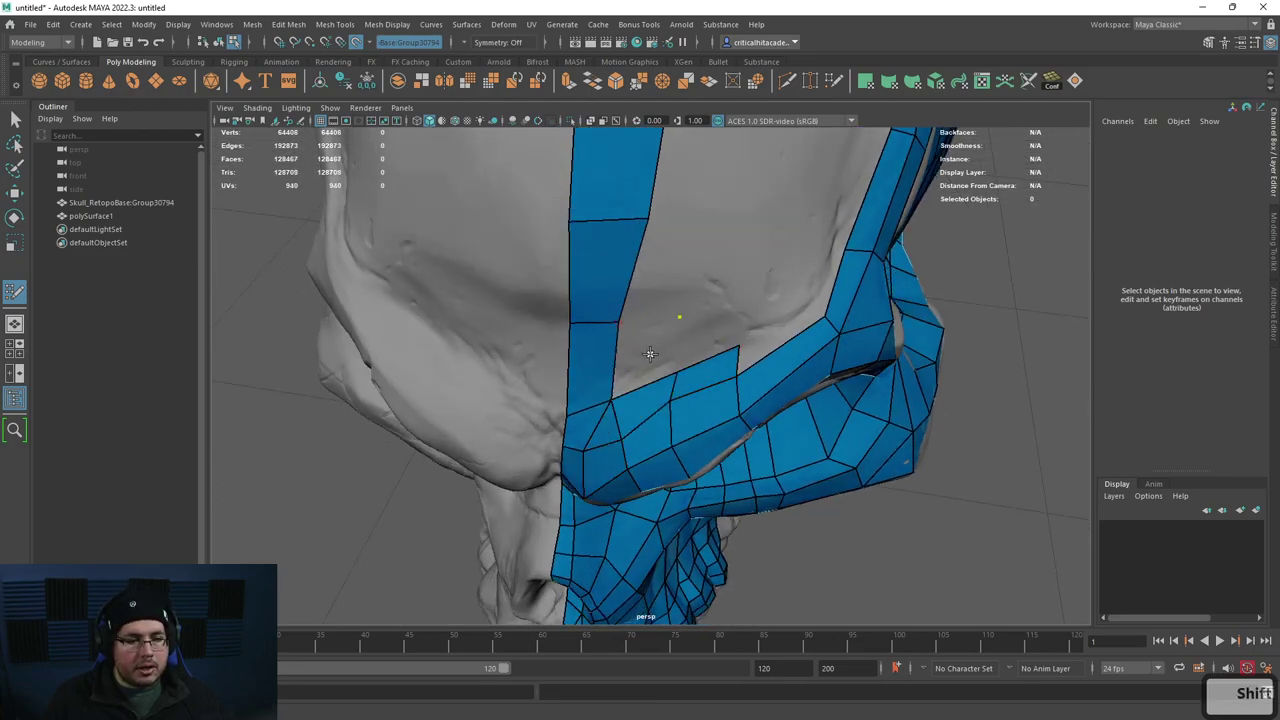
Step: Add another row of quads above the brow, running from the centre strip toward the temple
shift+click(652, 348)
click(760, 297)
shift+click(734, 328)
alt+drag(746, 326, 710, 399)
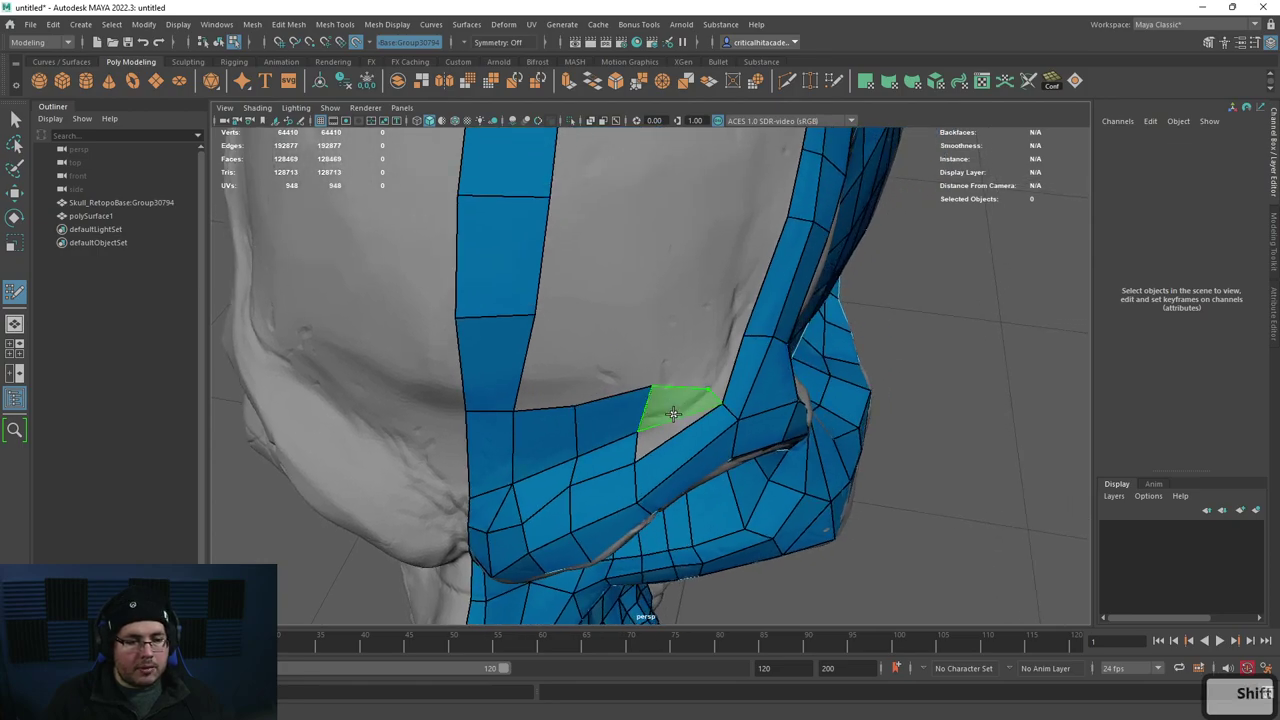
Step: Shift the brow row's end vertex toward the centre line and close the gap to the temple strip with quads
key(ctrl+z)
key(ctrl+z)
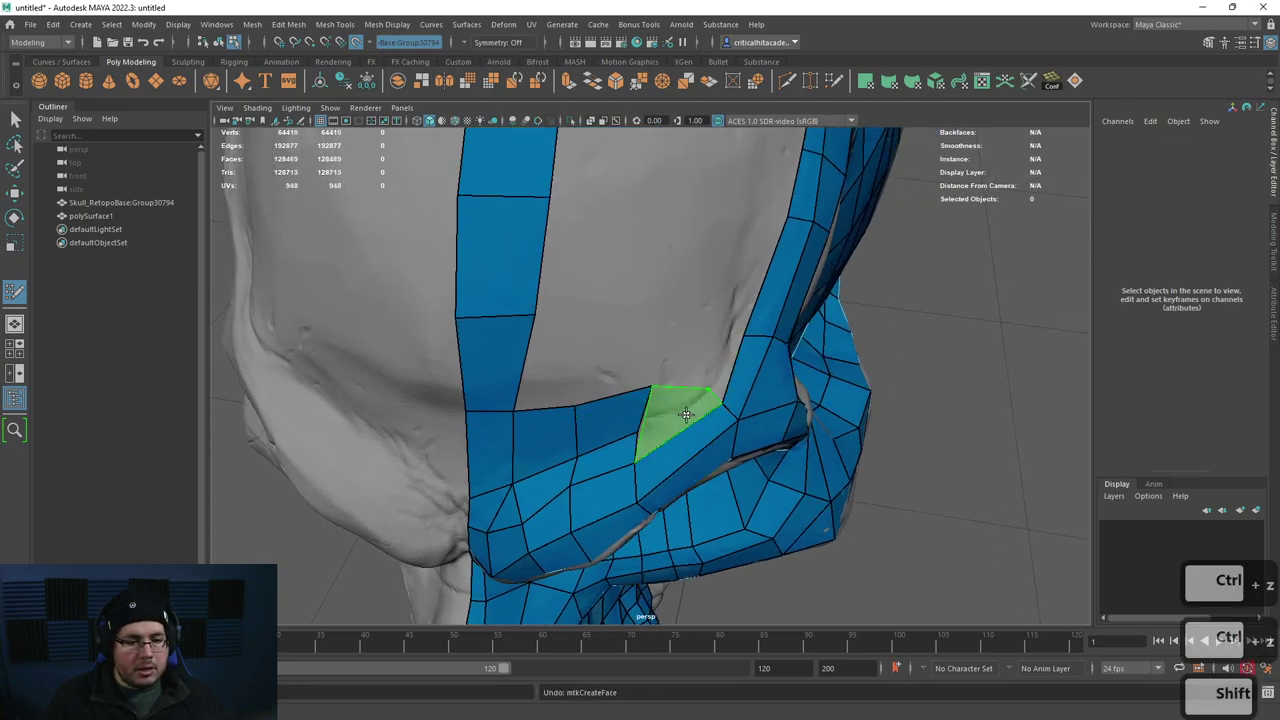
drag(652, 386, 645, 386)
shift+click(674, 423)
key(ctrl+z)
key(ctrl+z)
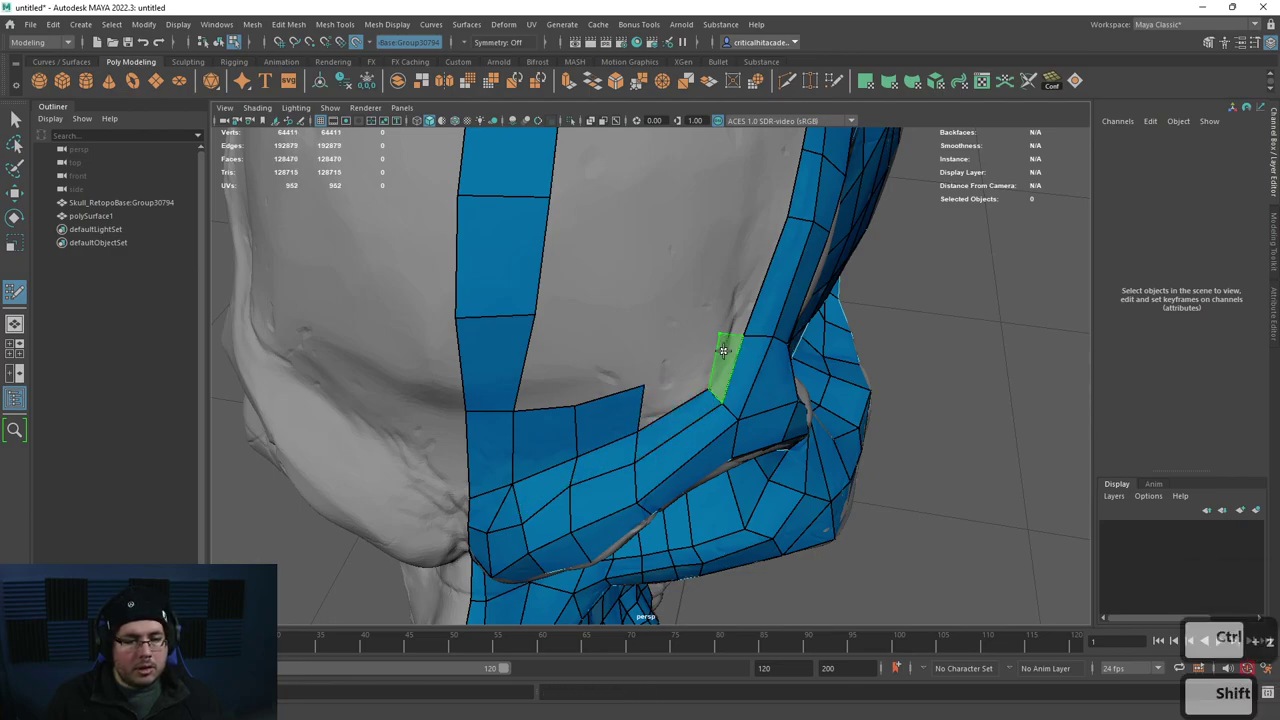
shift+click(723, 350)
alt+drag(723, 350, 634, 343)
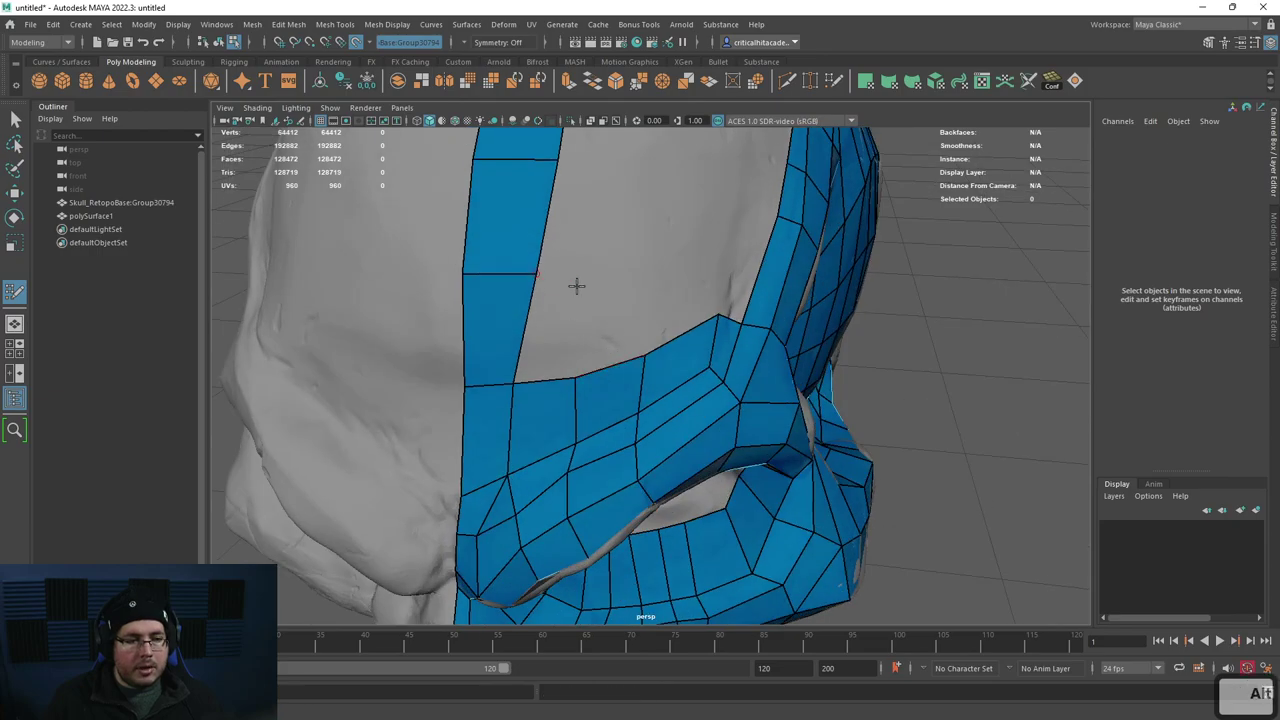
Step: Start a column of quads beside the forehead's centre strip, building upward from the brow row
shift+click(567, 328)
shift+click(543, 343)
mouse_move(543, 343)
alt+mouse_down()
mouse_move(555, 398)
mouse_move(574, 366)
mouse_move(666, 331)
mouse_move(637, 404)
mouse_move(583, 328)
alt+mouse_up()
shift+click(555, 398)
alt+drag(594, 363, 594, 371)
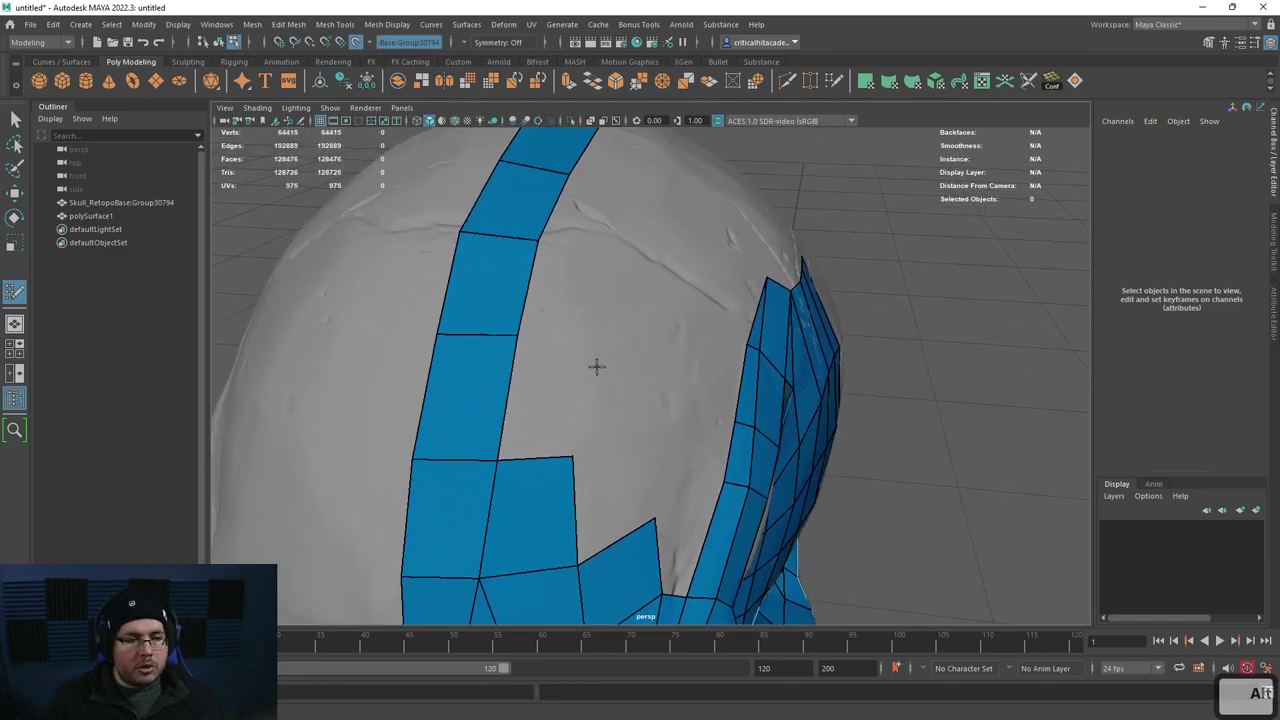
Step: Continue the column beside the centre strip up over the forehead and close the triangular gap near its upper end
shift+click(557, 366)
shift+click(603, 291)
click(636, 184)
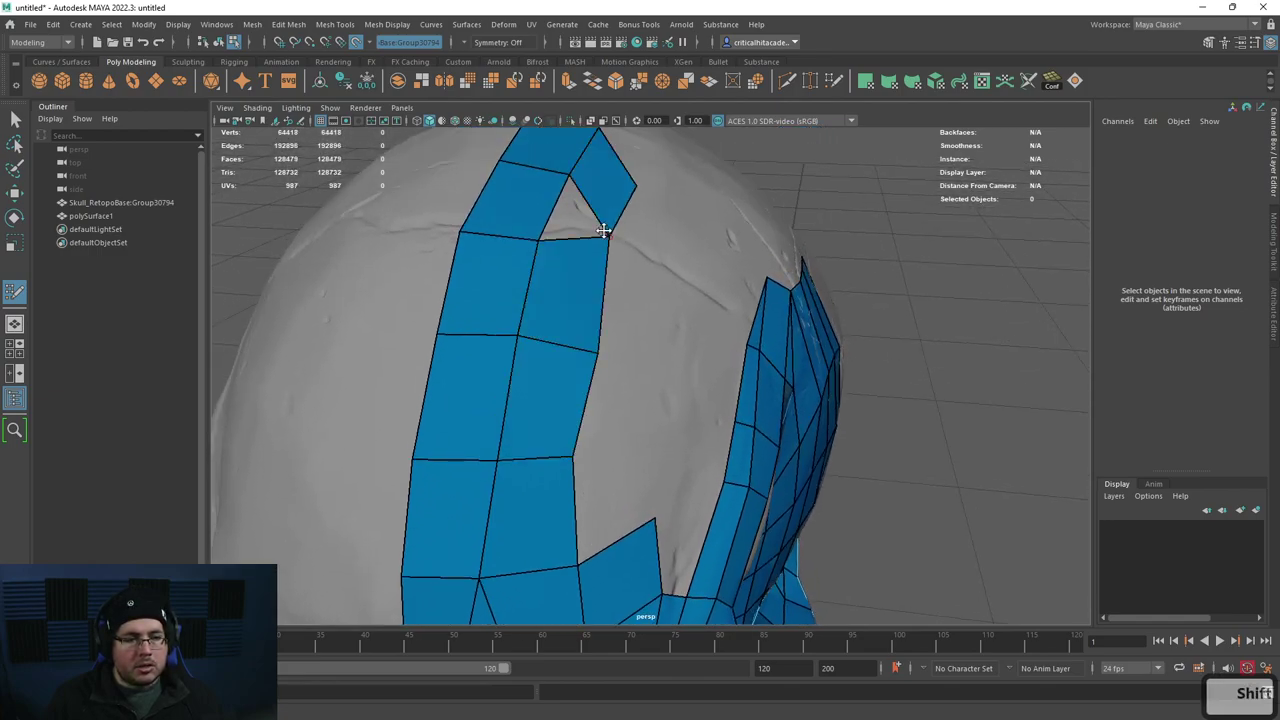
shift+click(588, 214)
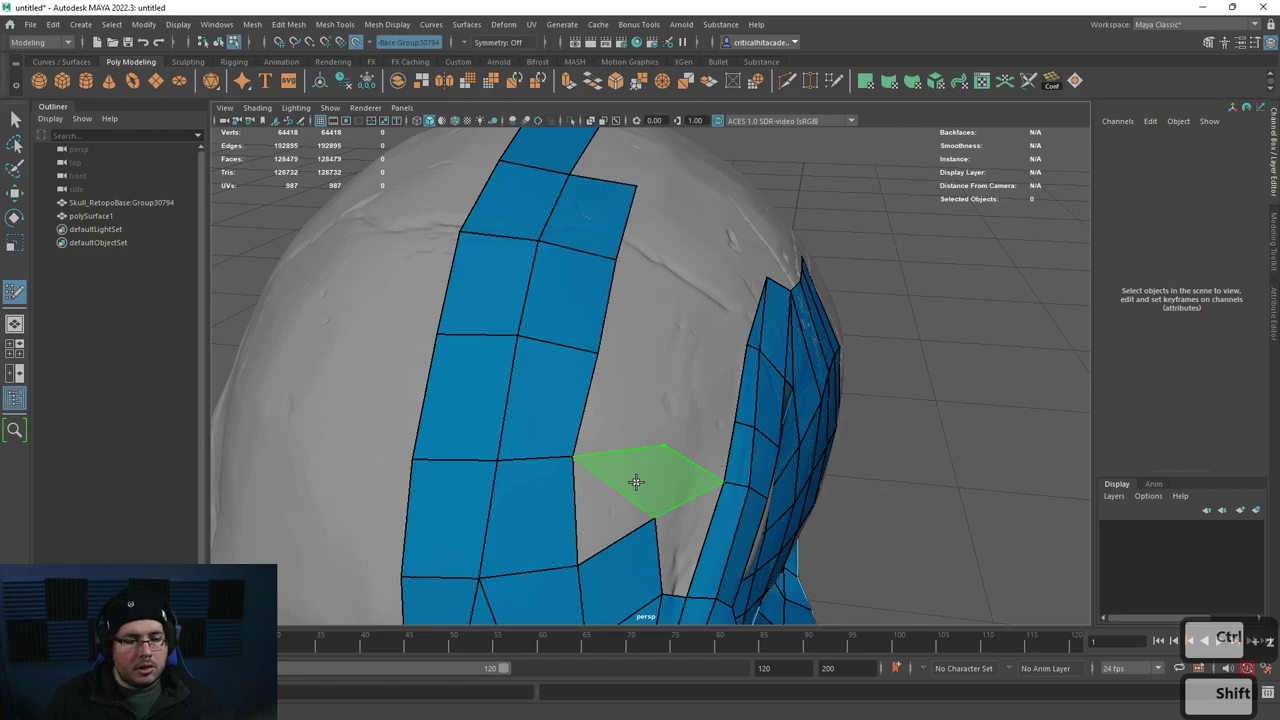
Step: Add a second column of forehead quads and fill the opening between it and the temple strip
shift+click(636, 481)
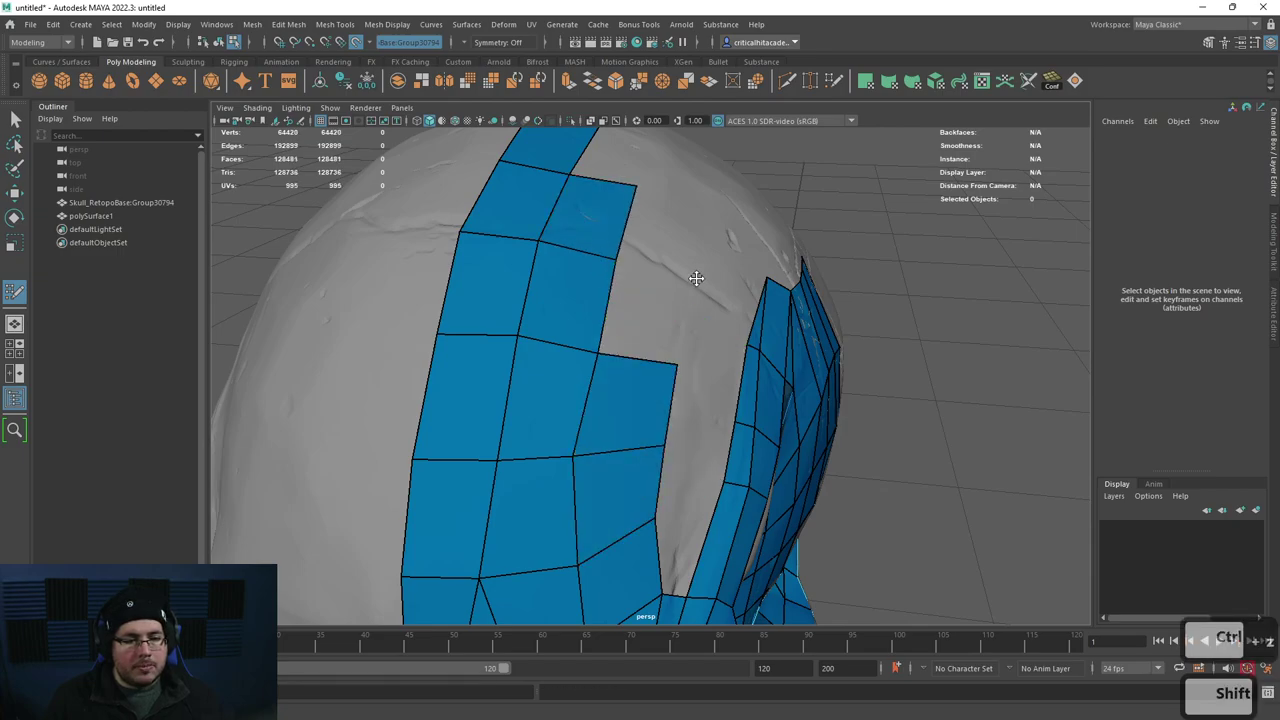
shift+click(666, 234)
alt+drag(666, 234, 644, 330)
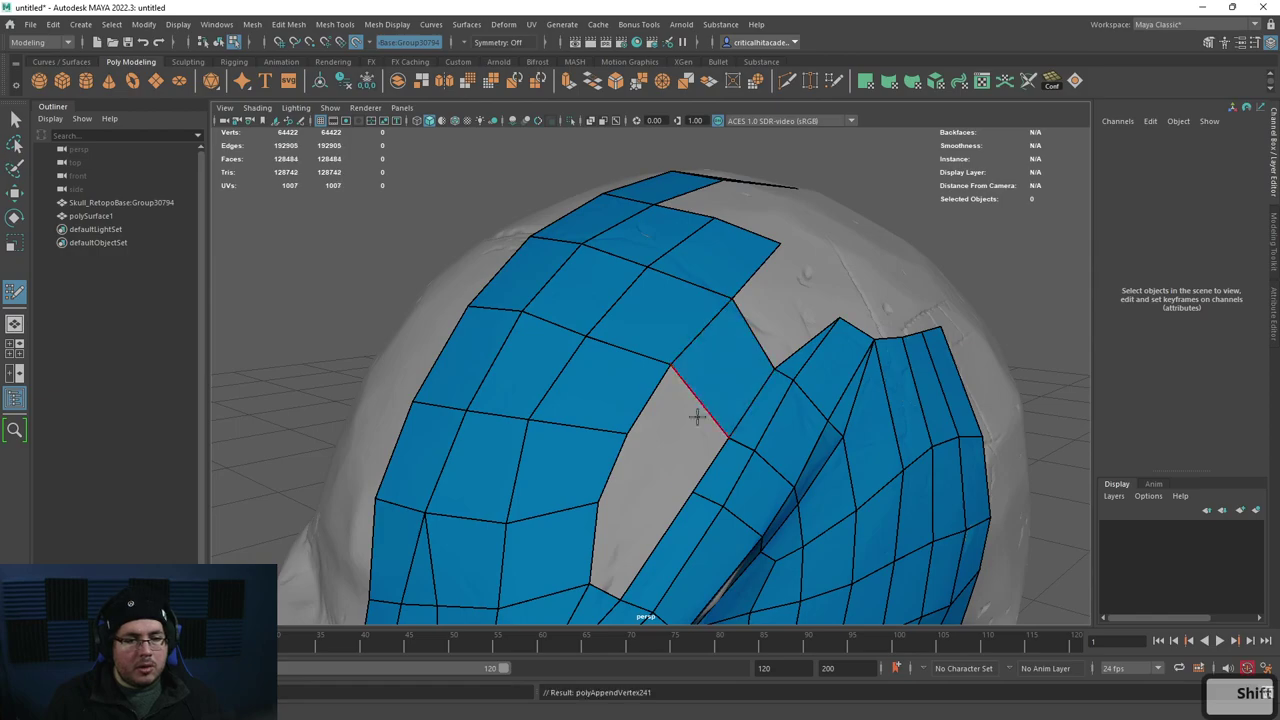
alt+drag(649, 511, 649, 424)
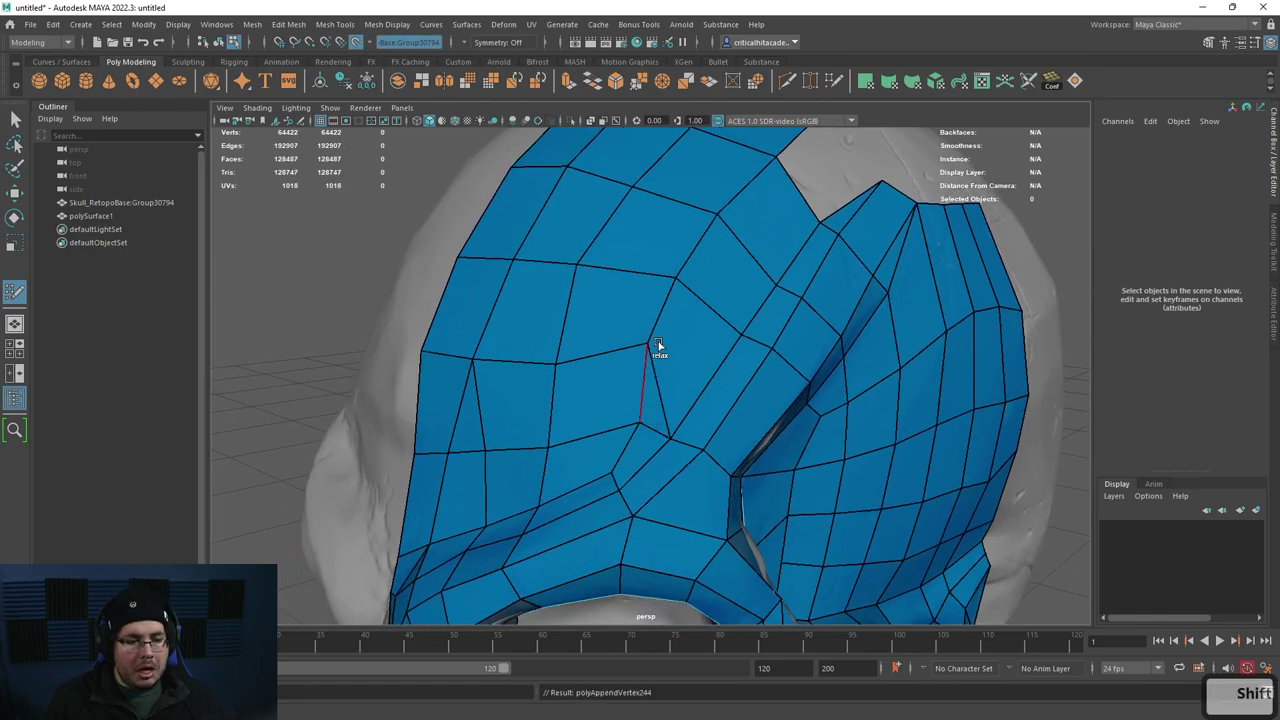
Step: Relax the new forehead quads to even their spacing and fill the notch above the temple strip with a quad
key(ctrl+z)
key(shift+z)
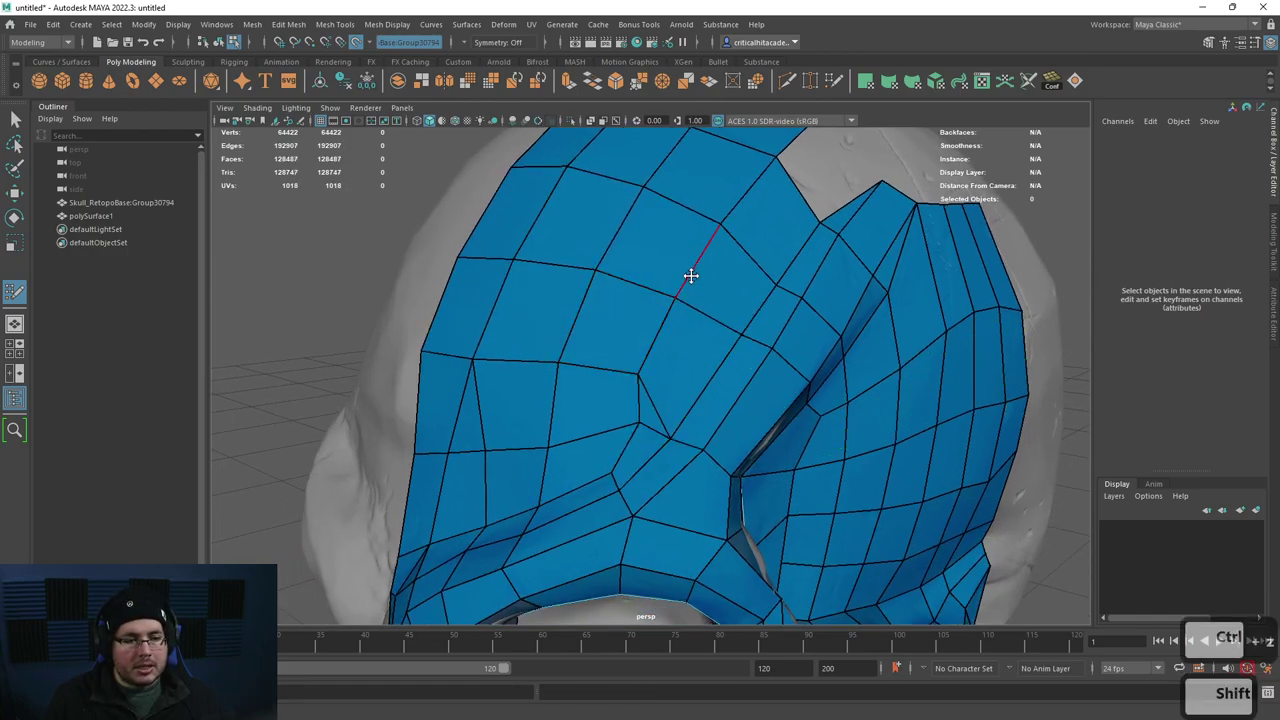
key(shift+z)
alt+drag(766, 420, 707, 395)
key(ctrl+z)
shift+click(714, 364)
Step: Examine the skull's mesh coverage from the side and the uncovered area behind the cheekbone
alt+right_drag(714, 364, 677, 371)
alt+drag(677, 371, 640, 334)
alt+right_drag(640, 334, 740, 357)
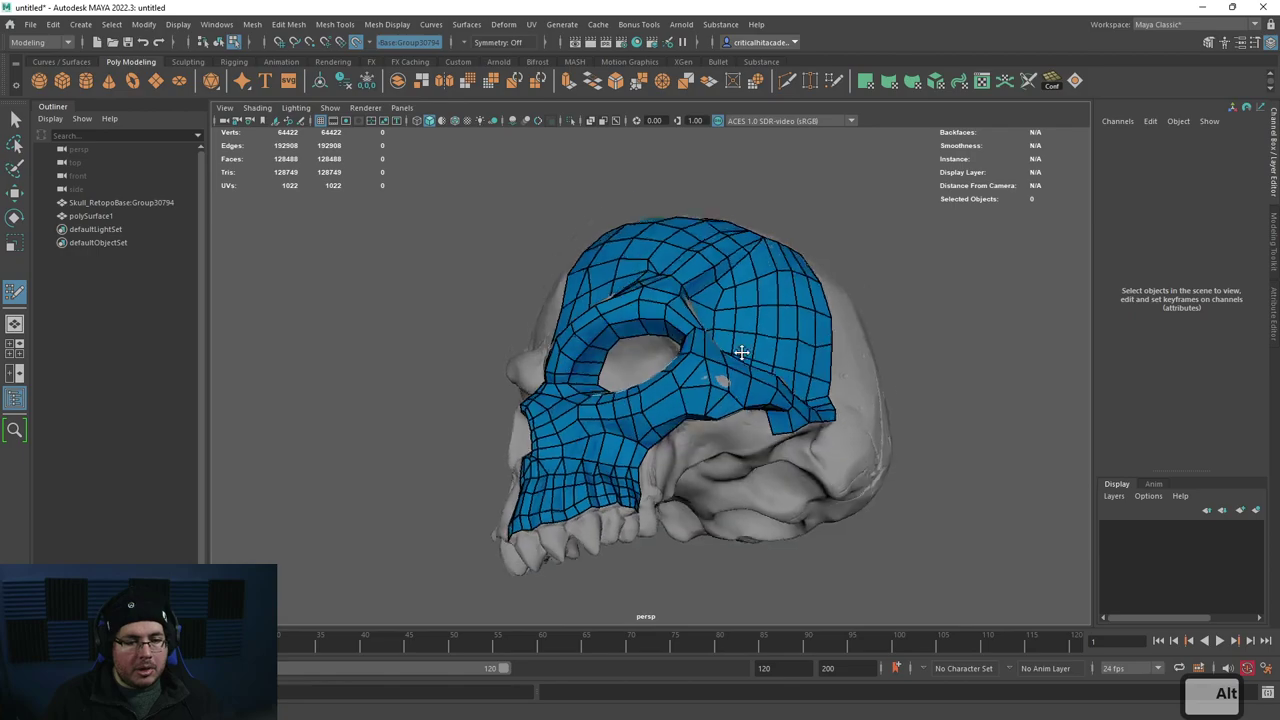
alt+drag(740, 357, 677, 363)
alt+right_drag(677, 363, 662, 391)
alt+drag(662, 391, 540, 350)
alt+middle_drag(540, 350, 520, 373)
alt+drag(519, 373, 561, 376)
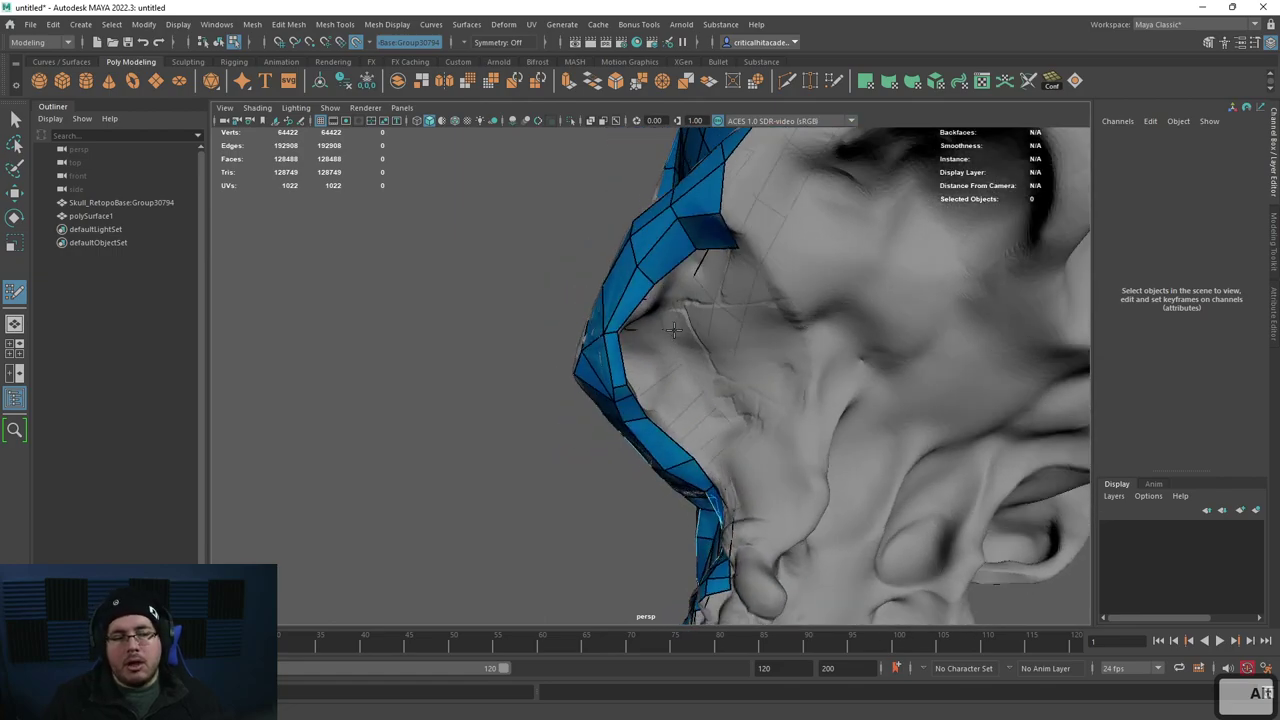
Step: Build a strip of quads along the skull wall behind the cheekbone, connecting its front underside to the quads under the arch
alt+drag(647, 347, 687, 366)
alt+drag(637, 321, 682, 435)
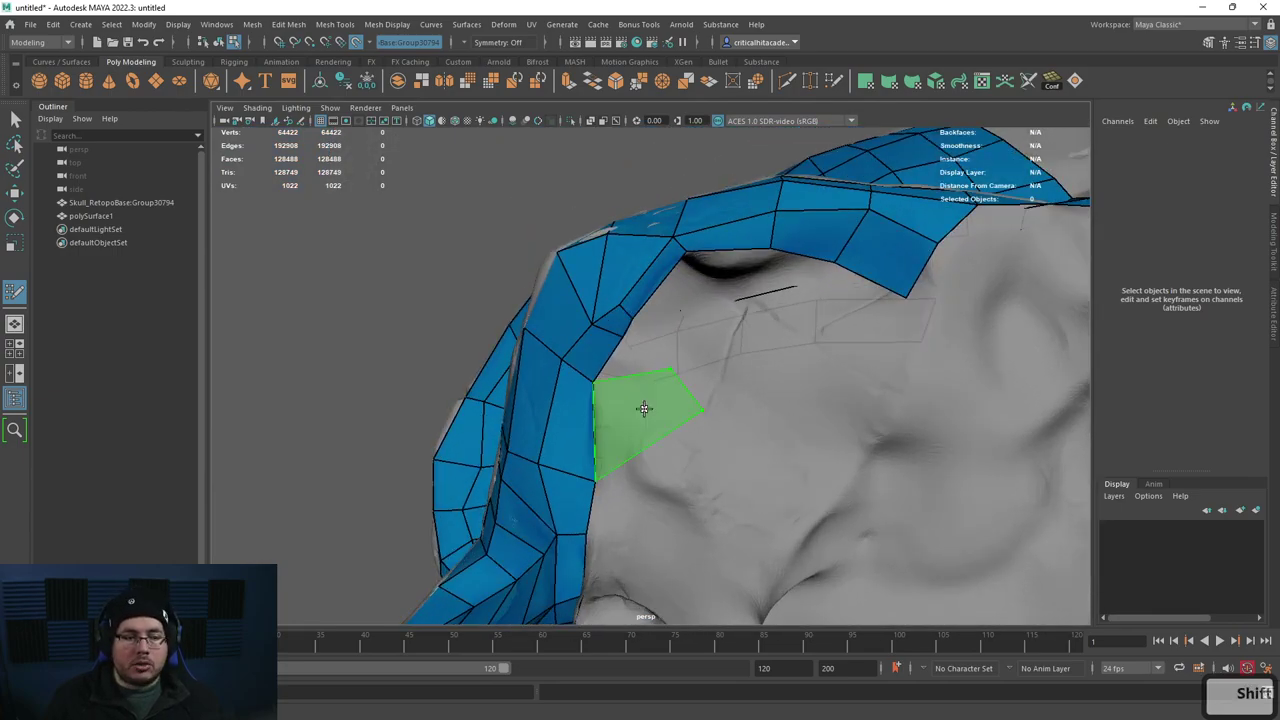
shift+click(644, 408)
shift+click(731, 364)
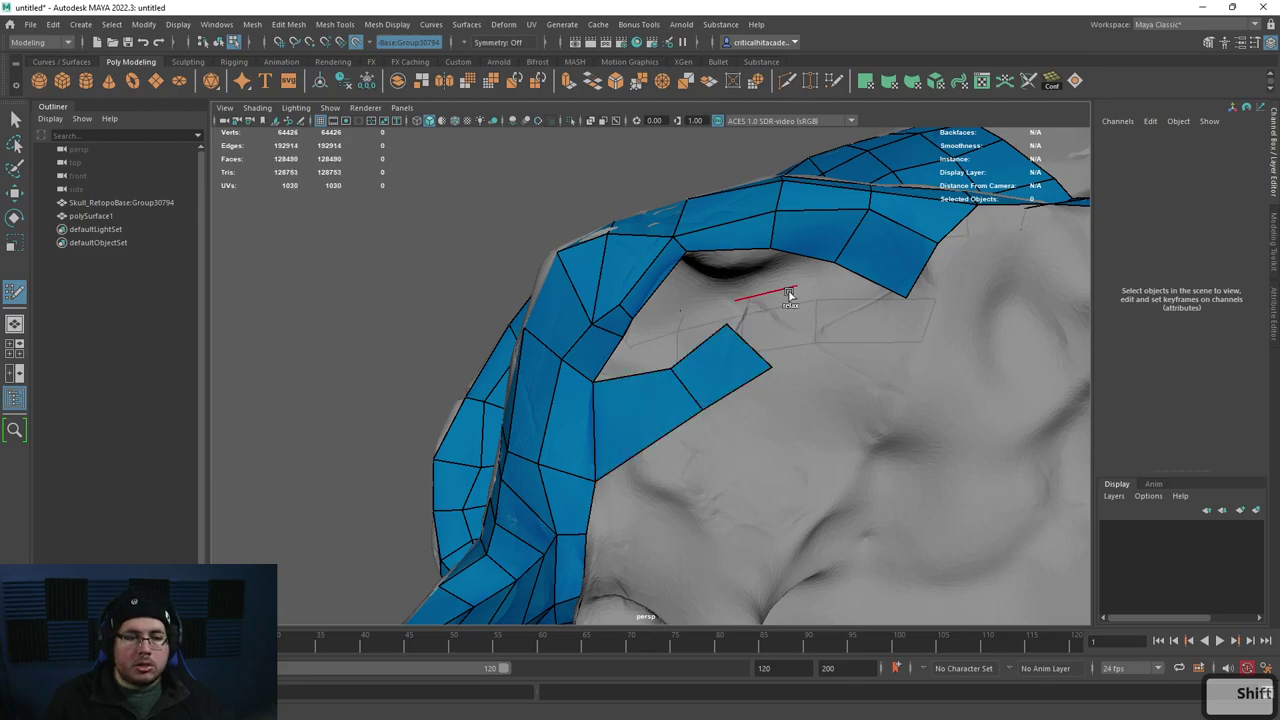
shift+click(766, 290)
mouse_move(766, 290)
alt+mouse_down()
mouse_move(709, 400)
mouse_move(709, 363)
mouse_move(674, 374)
mouse_move(686, 386)
mouse_move(623, 417)
mouse_move(638, 432)
mouse_move(651, 318)
alt+mouse_up()
Step: Leave Quad Draw and isolate polySurface1 in the view
key(q)
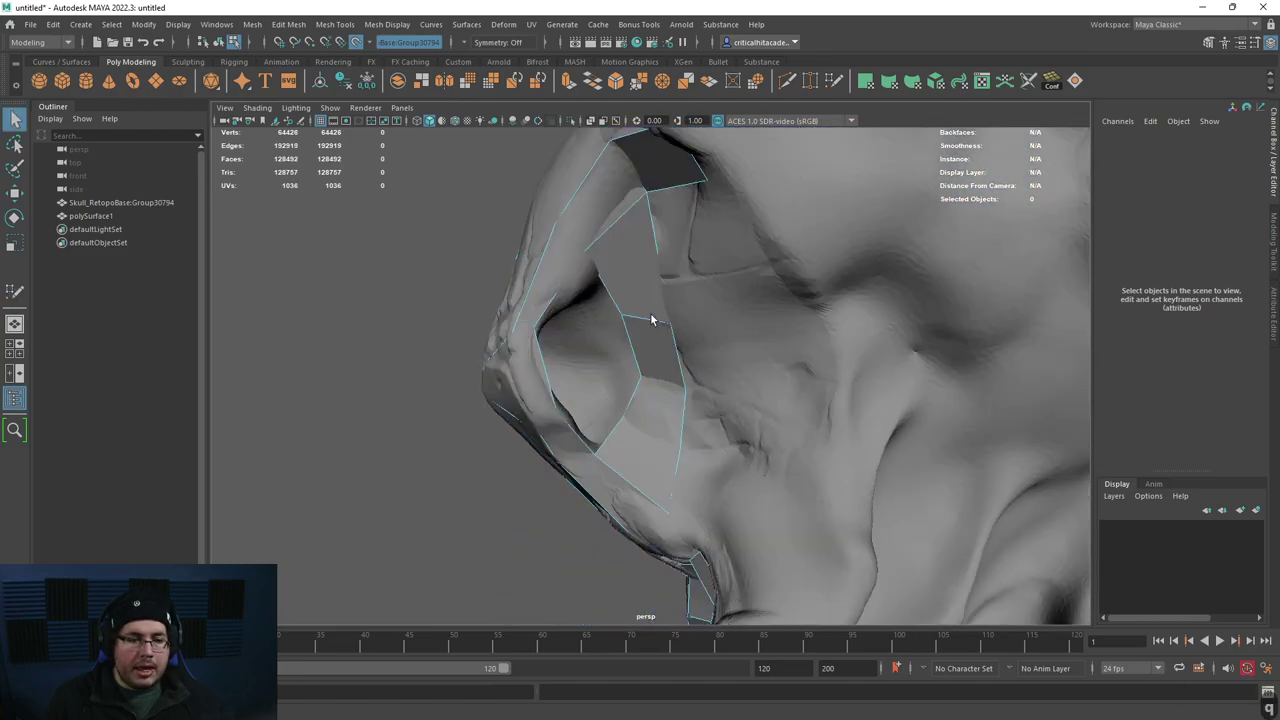
click(638, 266)
click(571, 120)
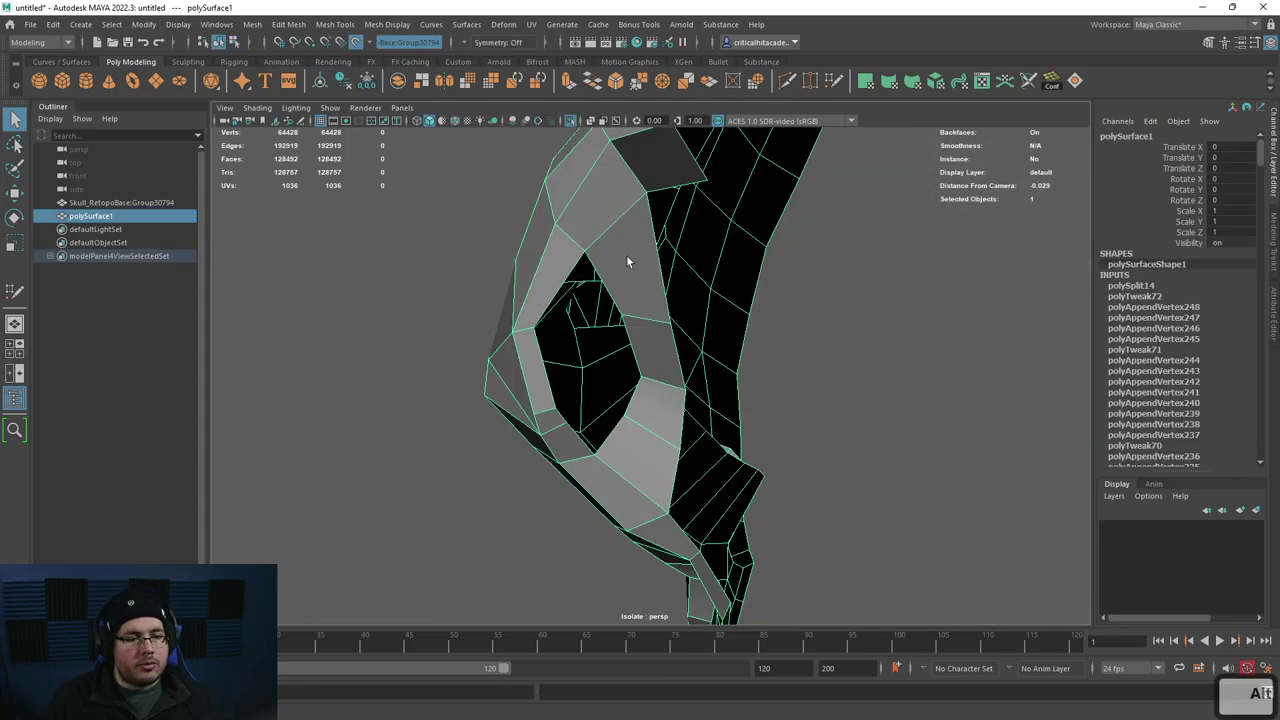
Step: Select the border edge loop of the opening behind the cheekbone and close it with Fill Hole
alt+drag(625, 250, 576, 267)
right_drag(576, 267, 572, 225)
double_click(564, 280)
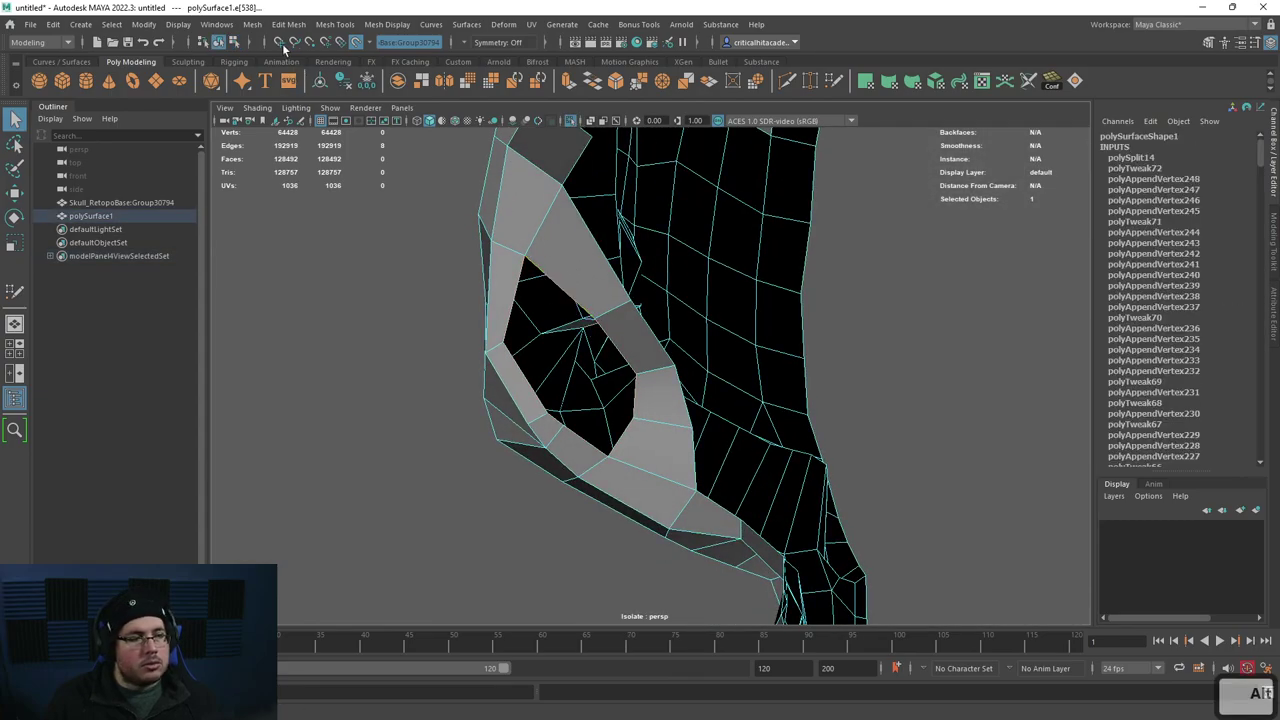
click(252, 24)
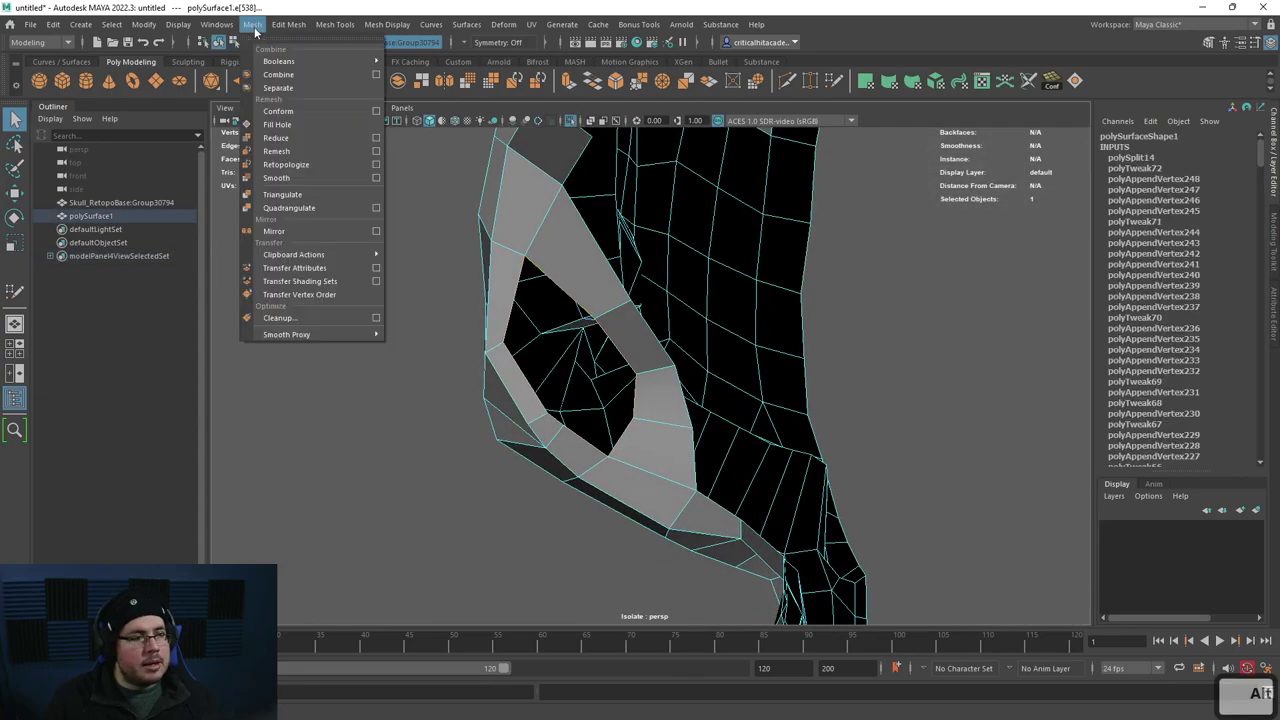
click(277, 124)
alt+drag(470, 300, 645, 350)
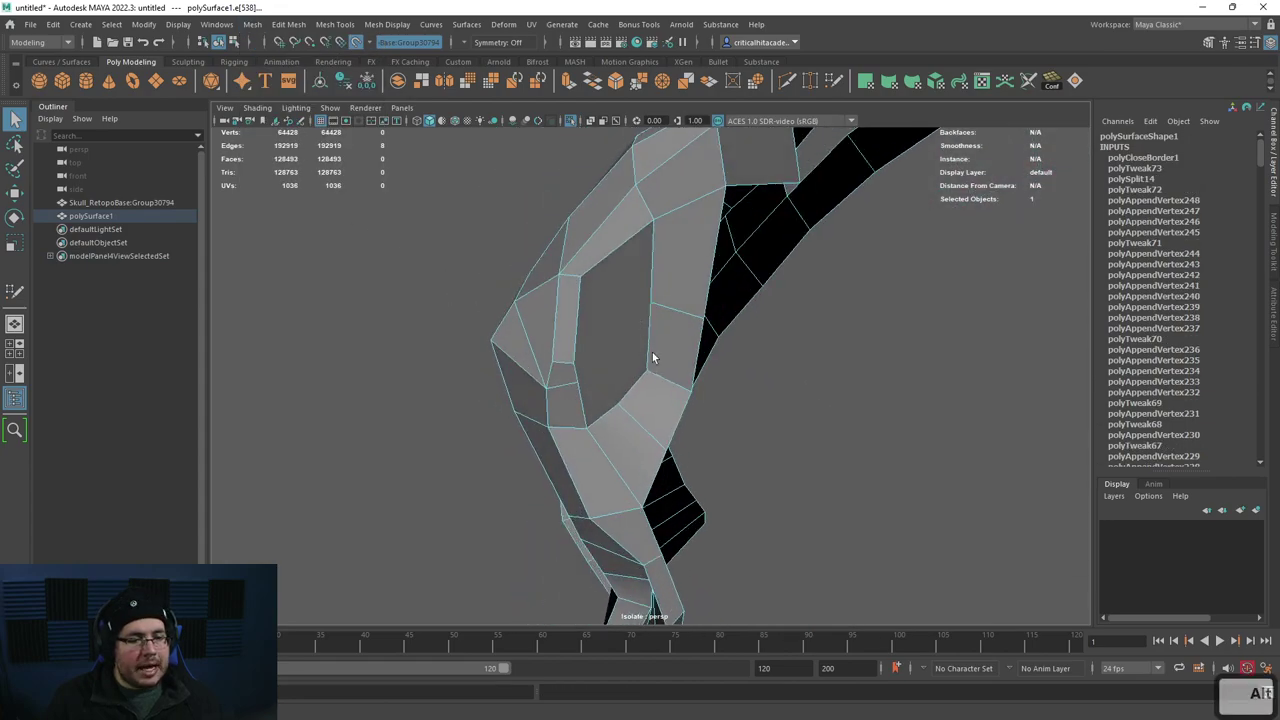
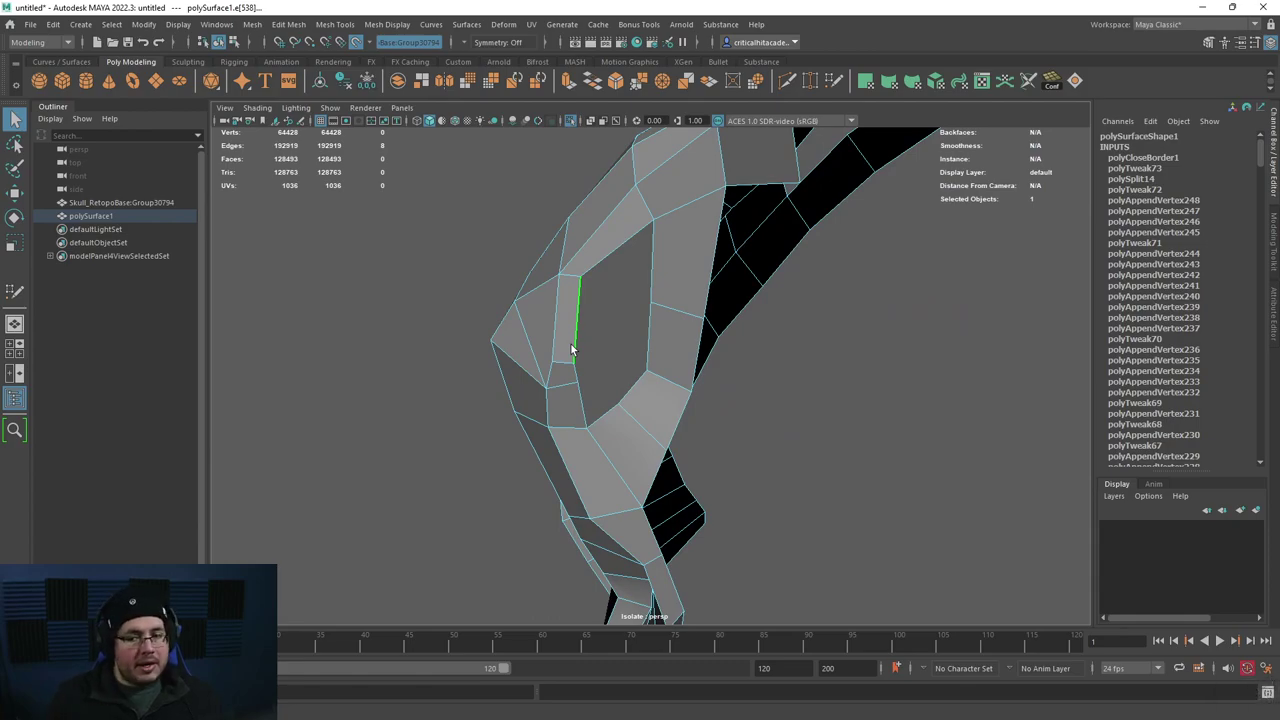
mouse_move(572, 349)
alt+mouse_down()
mouse_move(612, 401)
mouse_move(585, 391)
mouse_move(583, 357)
mouse_move(556, 367)
alt+mouse_up()
scroll(583, 357, up, 5)
scroll(556, 367, down, 5)
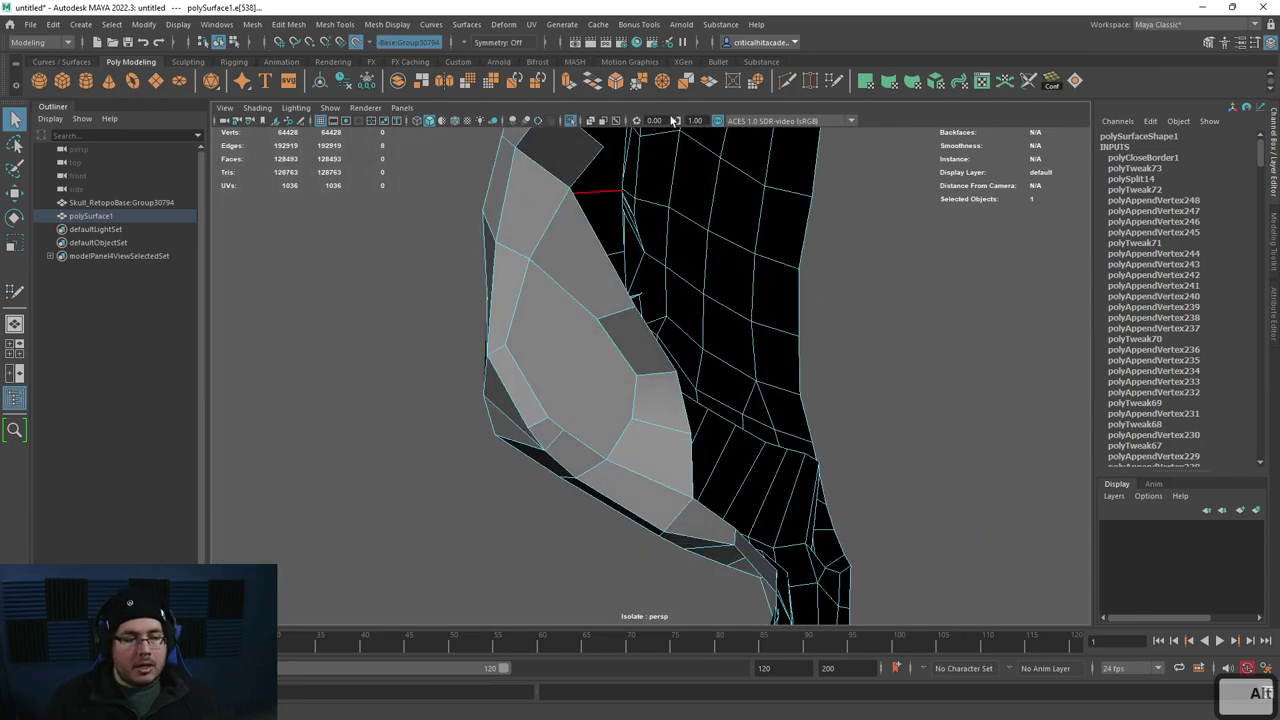
Step: Divide the filled face behind the cheekbone with three Multi-Cut edges between its opposite border vertices
key(y)
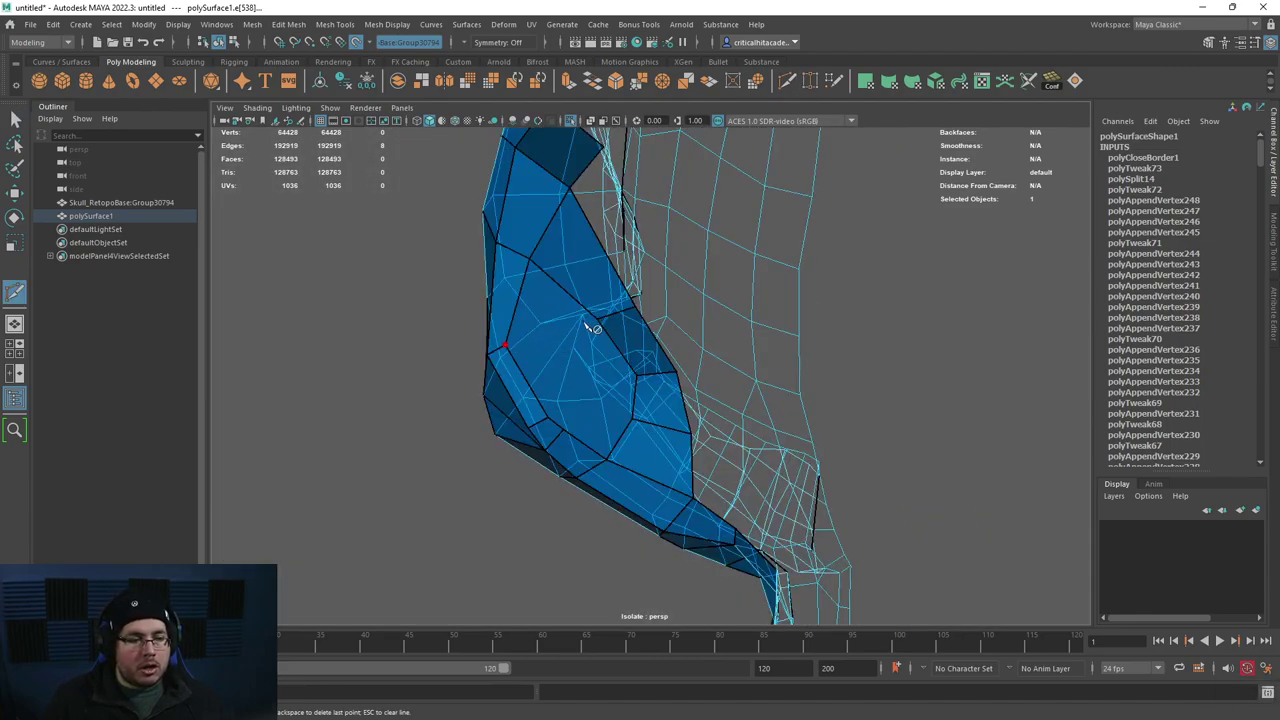
mouse_move(600, 323)
alt+mouse_down()
mouse_move(537, 331)
mouse_move(576, 402)
alt+mouse_up()
alt+right_drag(576, 402, 597, 432)
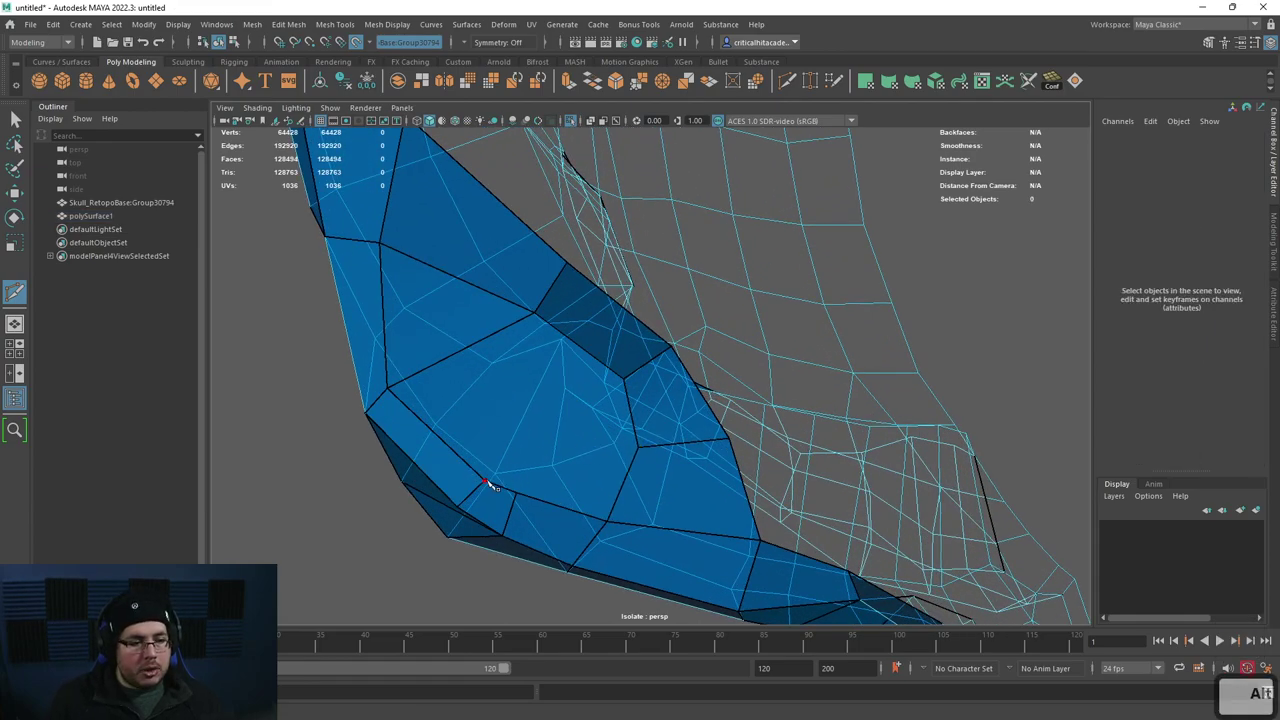
click(535, 323)
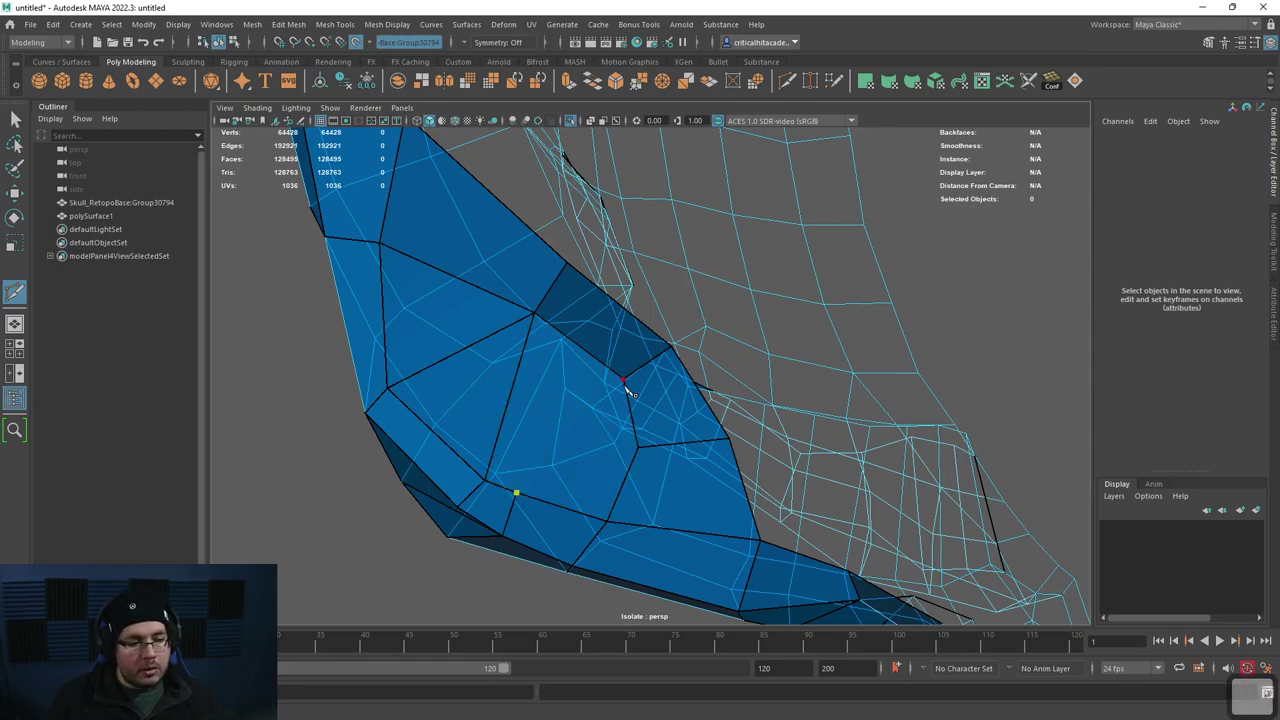
mouse_move(618, 368)
alt+mouse_down()
mouse_move(628, 376)
mouse_move(771, 233)
mouse_move(800, 406)
mouse_move(854, 466)
mouse_move(736, 431)
mouse_move(700, 466)
mouse_move(666, 374)
mouse_move(628, 340)
alt+mouse_up()
Step: Leave Multi-Cut, select polySurface1 and turn off its isolation to show the base skull again
key(q)
click(628, 340)
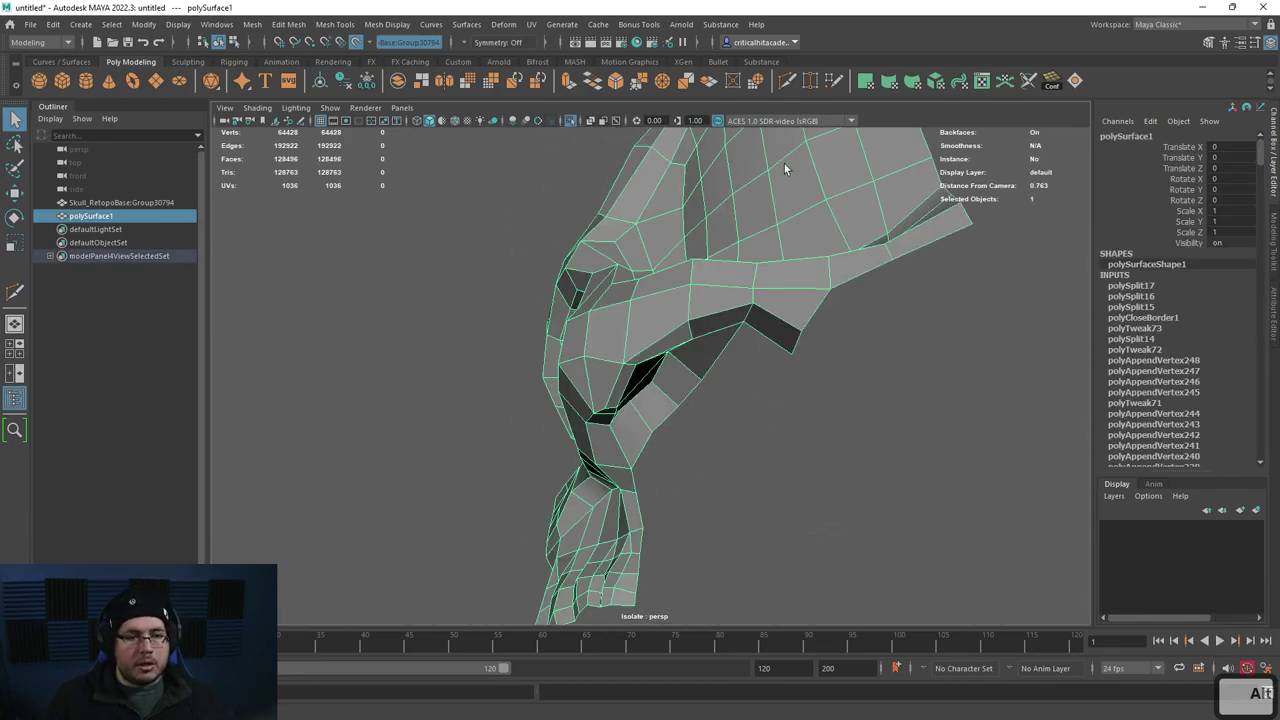
click(570, 121)
alt+drag(620, 200, 692, 276)
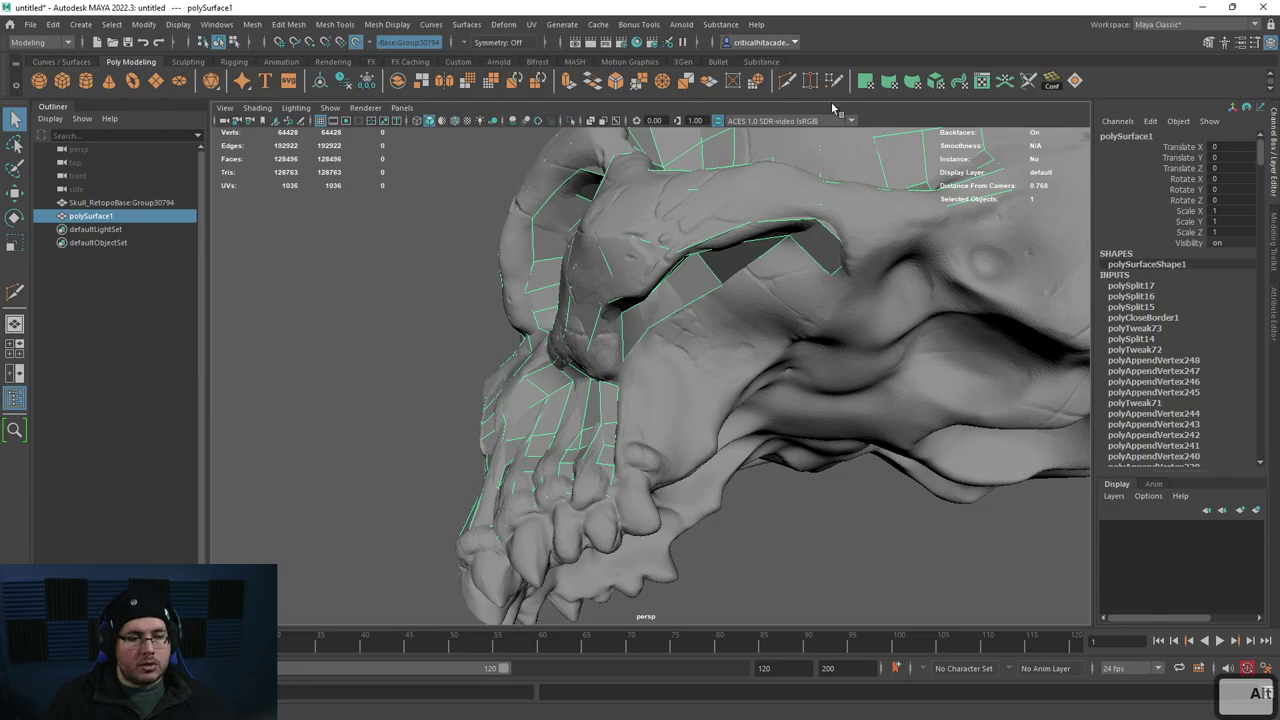
Step: Start Quad Draw again and add quads along the lower edge of the mesh behind the cheekbone
click(832, 81)
alt+right_drag(600, 400, 668, 407)
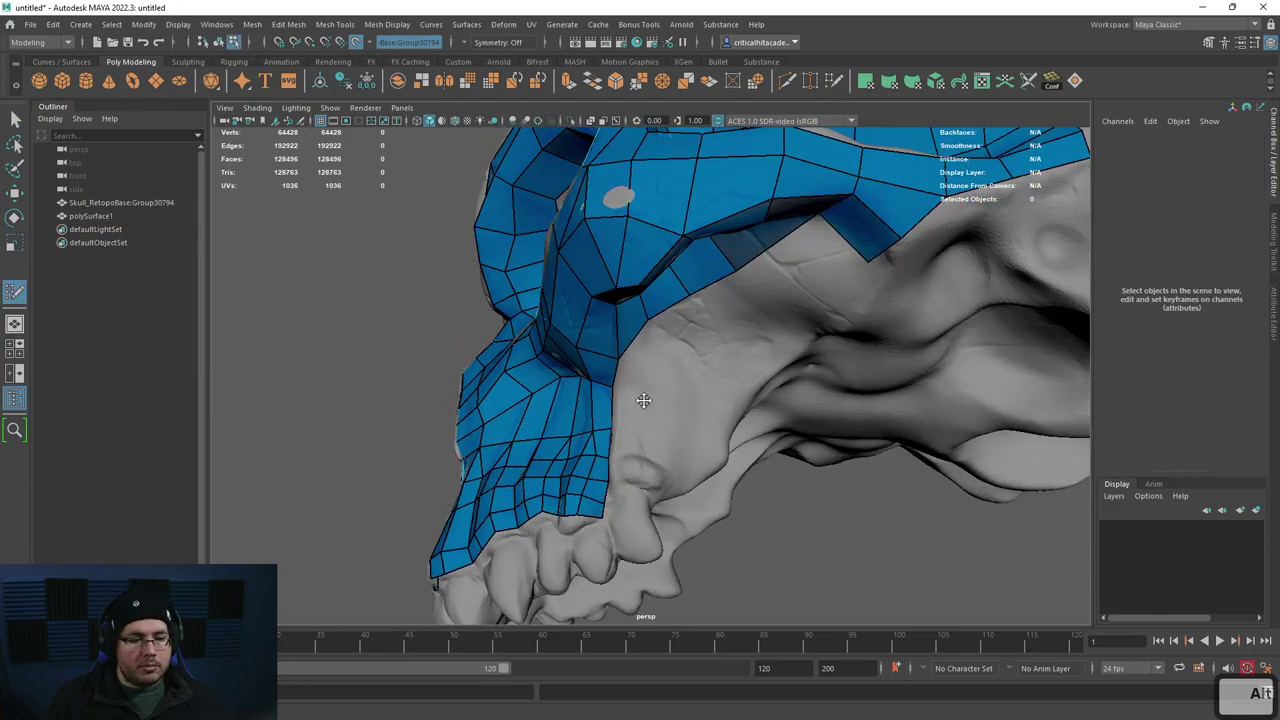
shift+click(656, 374)
shift+click(680, 345)
shift+click(728, 334)
mouse_move(728, 334)
alt+mouse_down()
mouse_move(837, 286)
mouse_move(795, 378)
mouse_move(783, 375)
alt+mouse_up()
shift+click(826, 330)
Step: Merge the two lowest vertices on the rear border of the temple mesh
mouse_move(826, 330)
alt+mouse_down()
mouse_move(736, 396)
mouse_move(720, 431)
alt+mouse_up()
alt+right_drag(720, 431, 551, 363)
alt+drag(551, 363, 755, 458)
alt+right_drag(755, 459, 815, 395)
alt+middle_drag(815, 395, 709, 436)
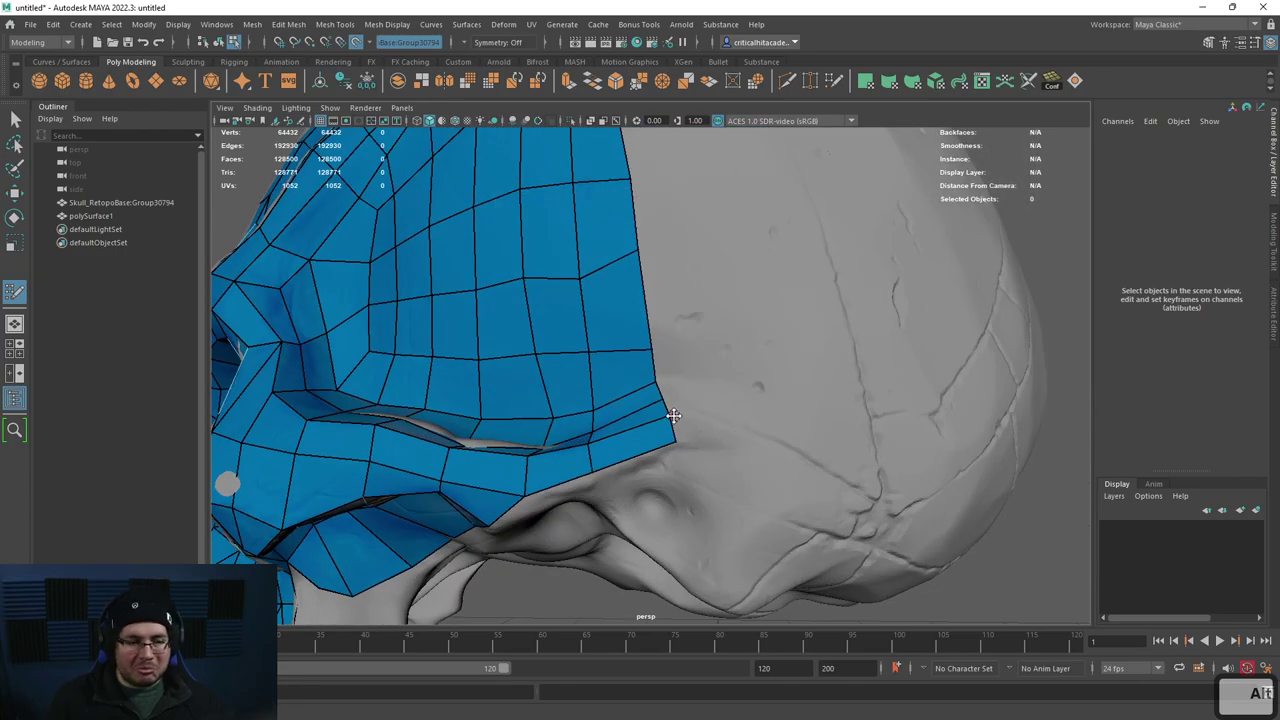
drag(675, 438, 671, 425)
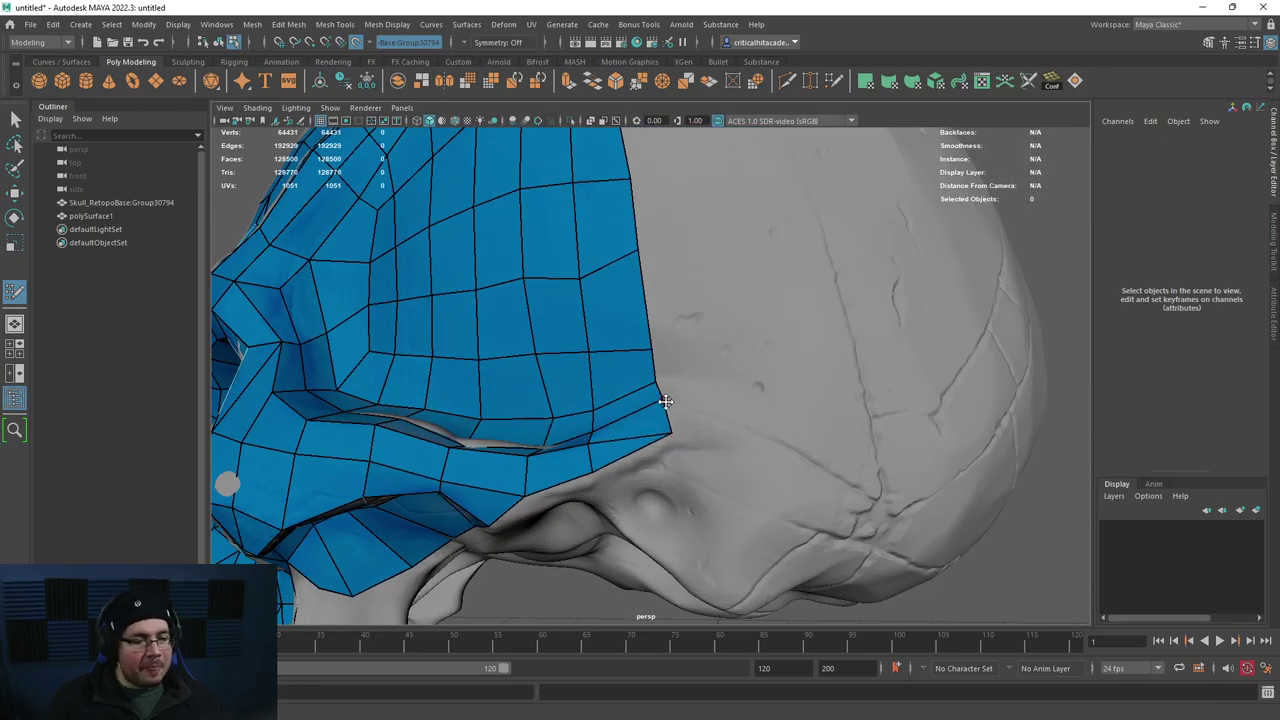
Step: Add a row of two quads beside the midline strip on top of the skull
alt+scroll(665, 401, down, 6)
alt+drag(709, 310, 622, 319)
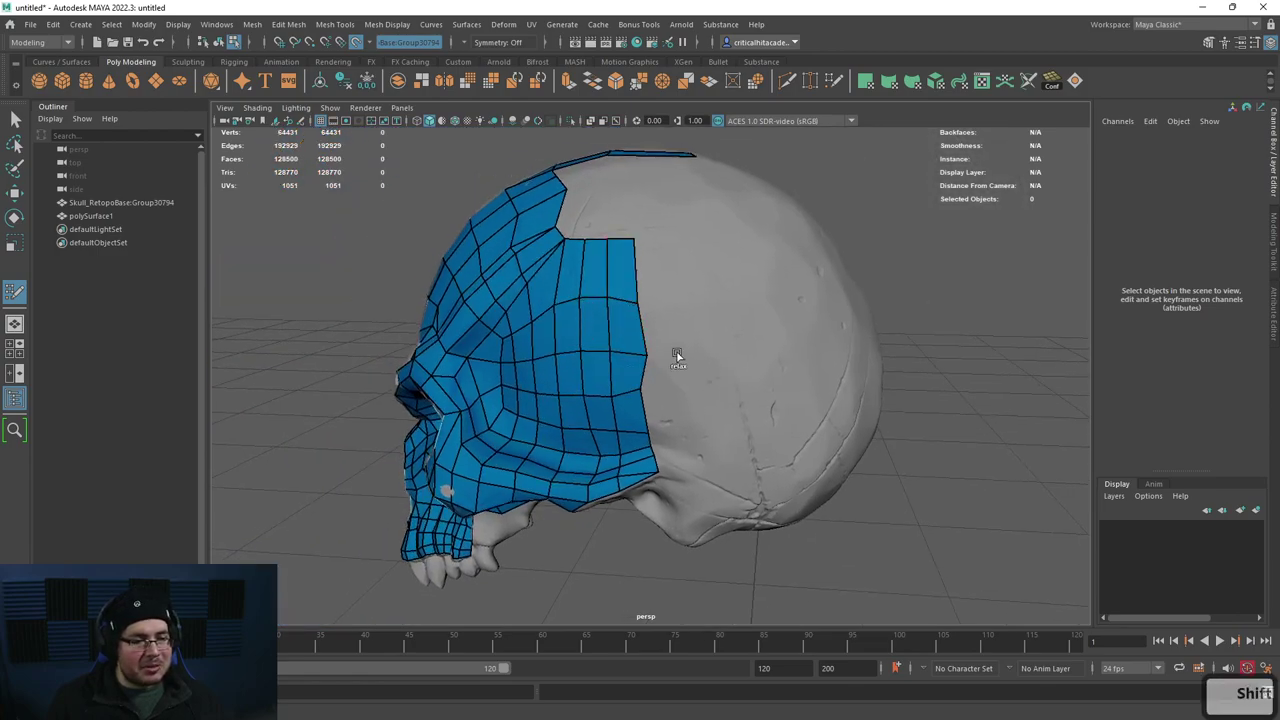
alt+drag(644, 302, 663, 354)
scroll(590, 260, up, 2)
alt+drag(586, 256, 594, 309)
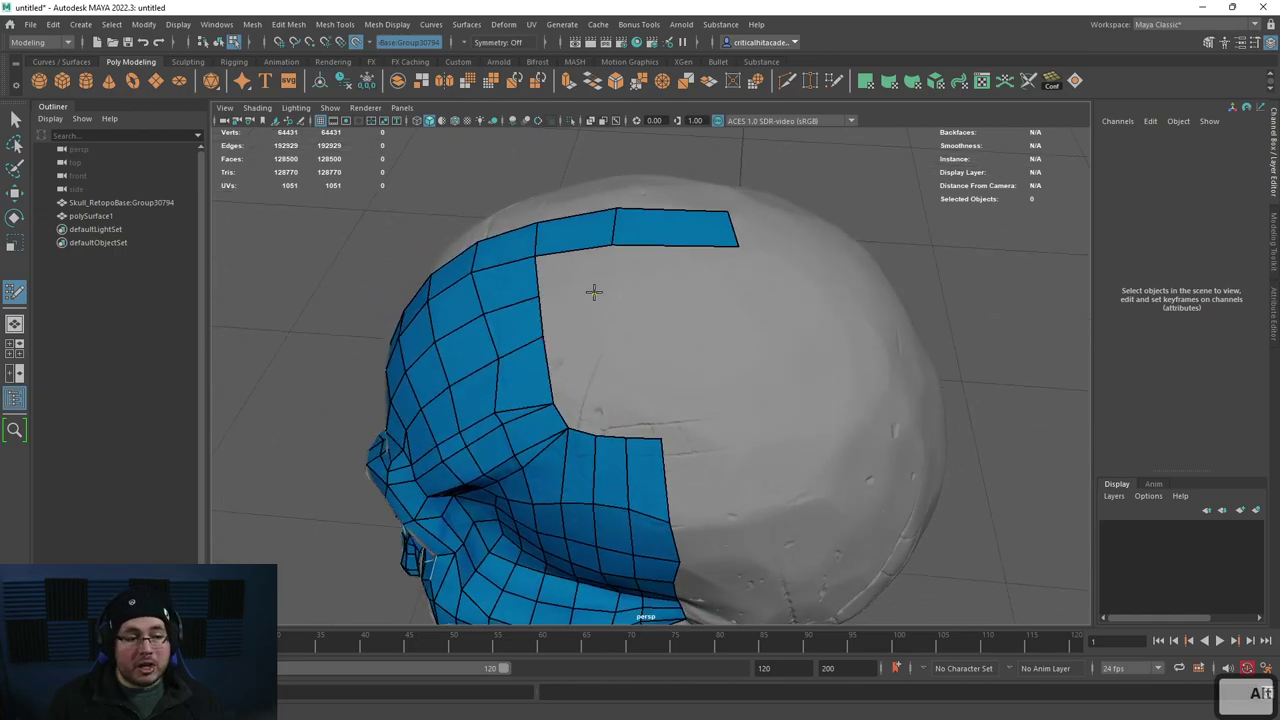
shift+click(599, 297)
shift+click(735, 296)
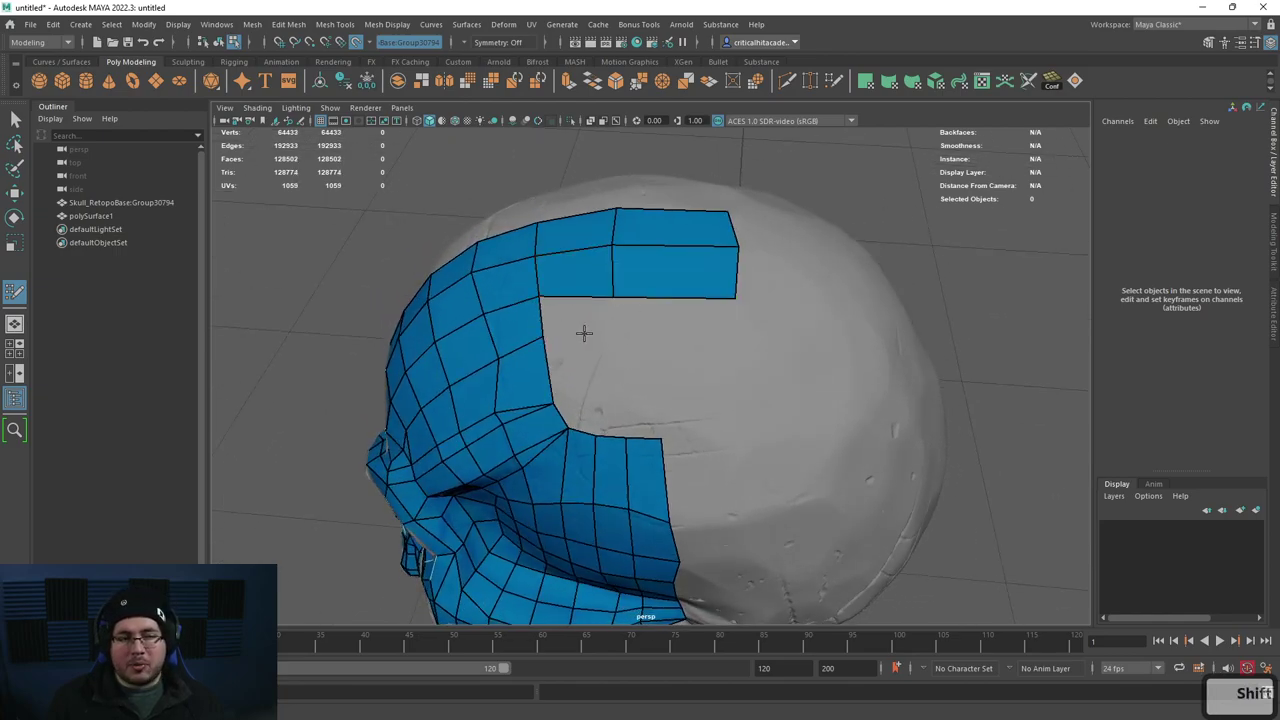
Step: Add two more rows of quads below the crown row and insert an edge loop through the longer quads
shift+click(583, 331)
shift+click(672, 332)
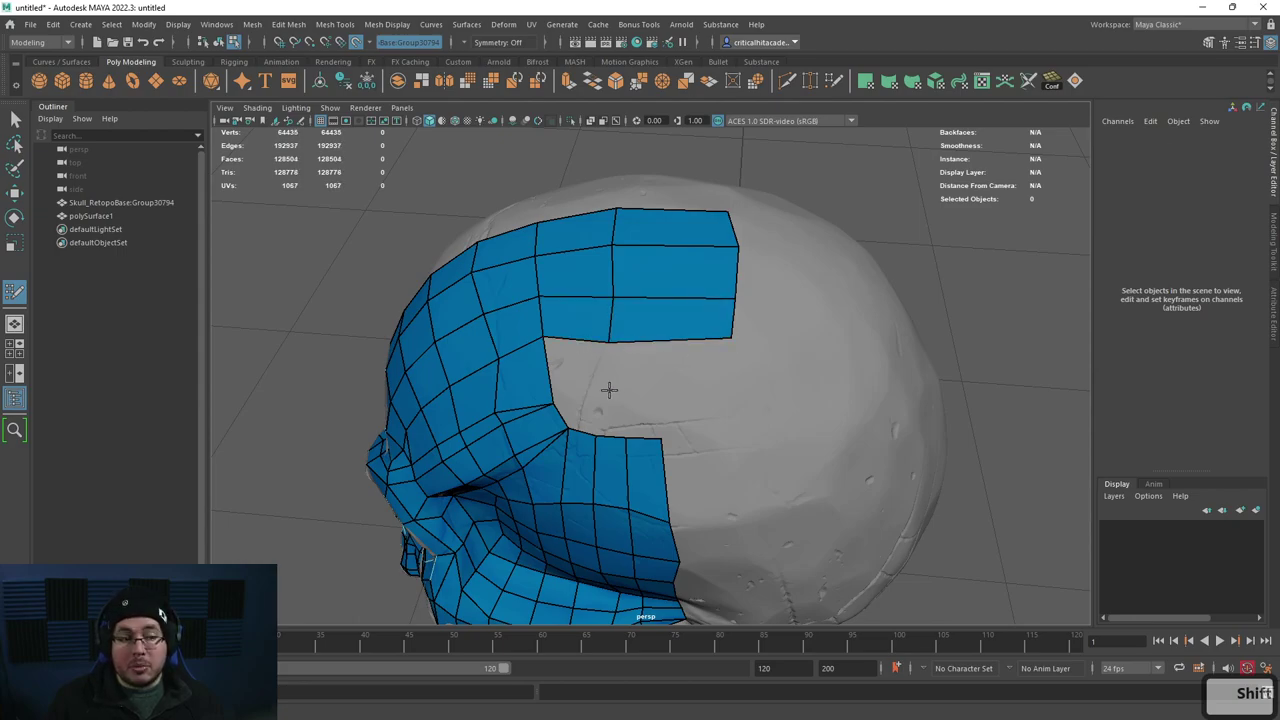
shift+click(587, 367)
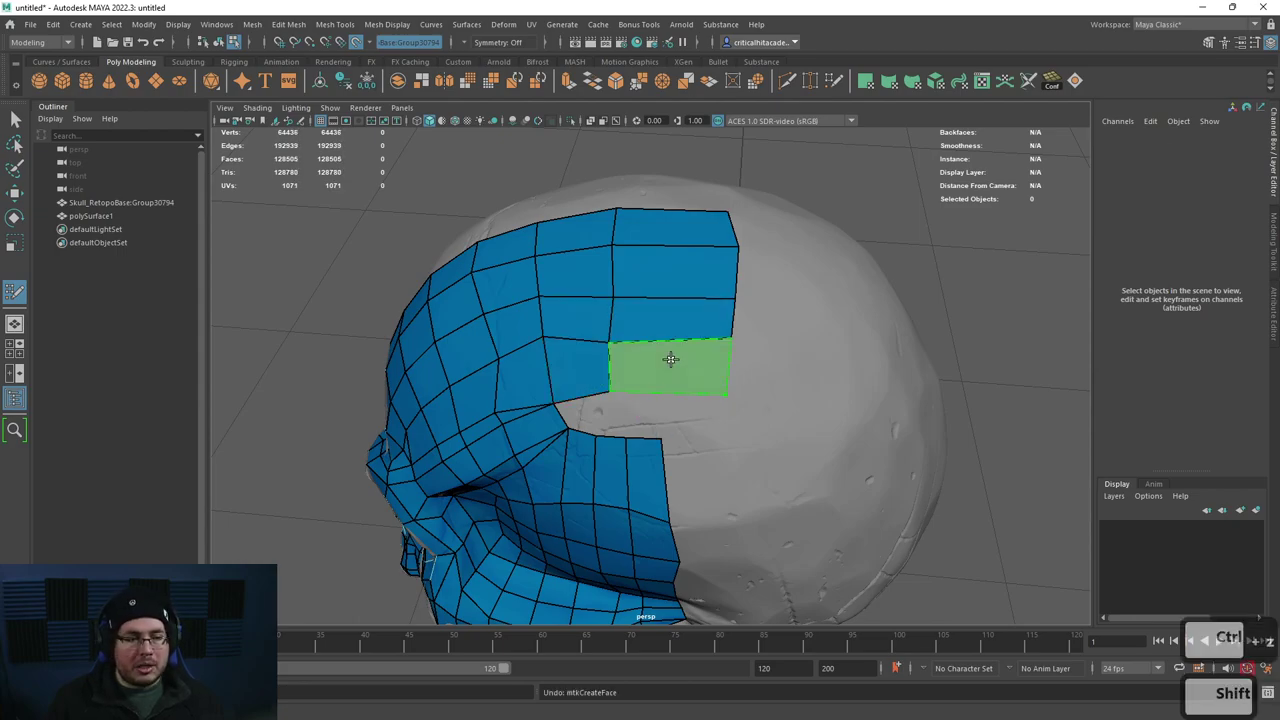
shift+click(671, 362)
ctrl+click(681, 332)
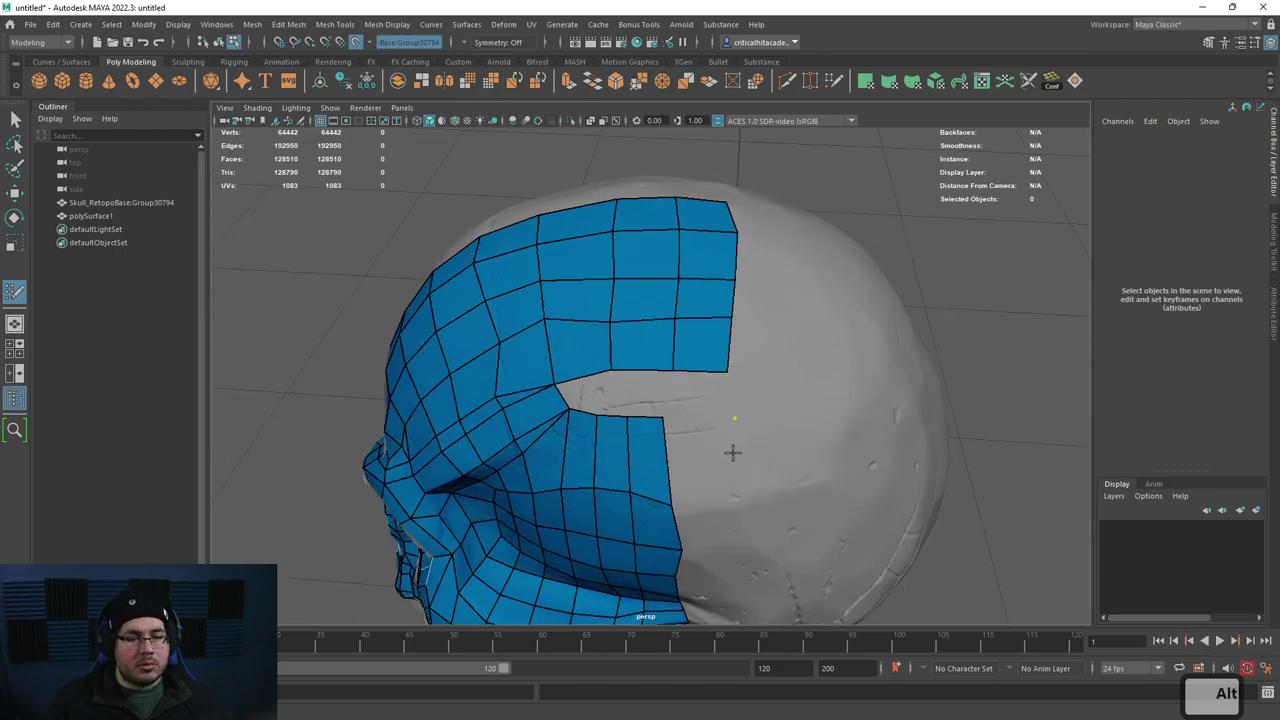
Step: Join the crown quads to the top of the temple mesh with new quads, leaving a small opening near the forehead
alt+drag(729, 443, 745, 424)
click(746, 425)
shift+click(714, 368)
shift+click(697, 325)
shift+click(640, 329)
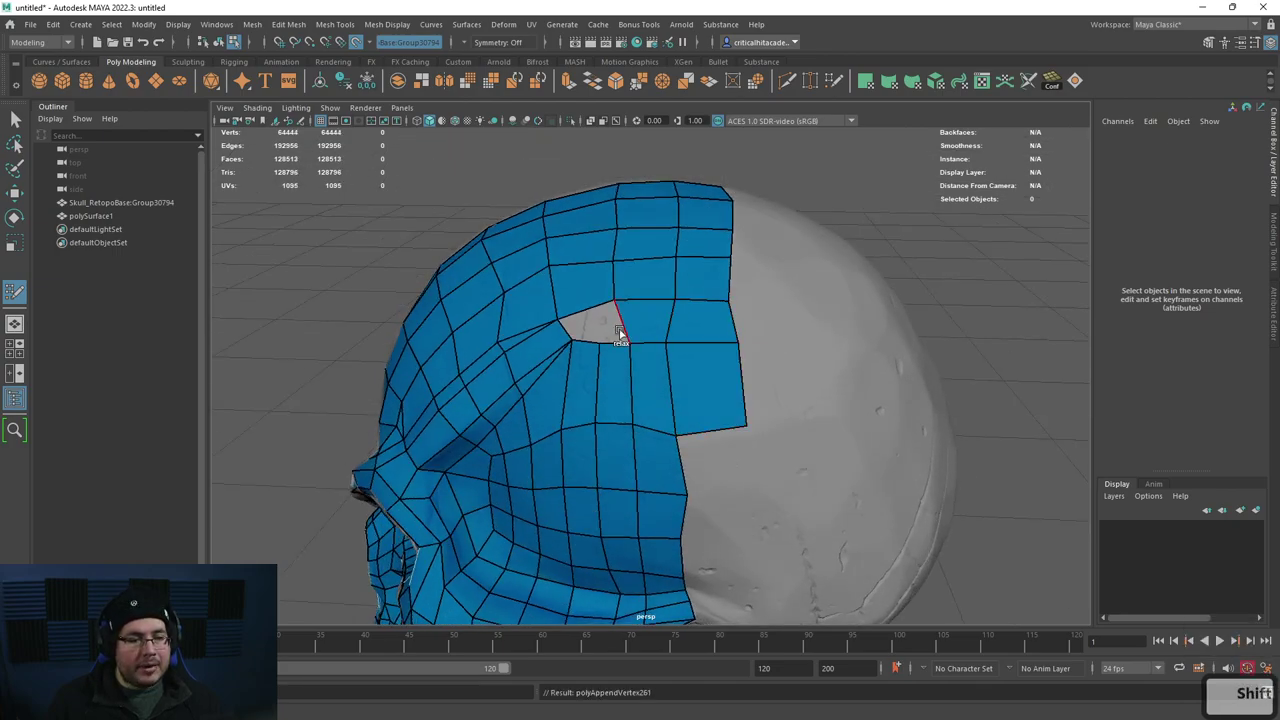
Step: Close the small opening where the crown, forehead and temple meshes meet, undoing the relax strokes around it
shift+drag(582, 328, 577, 322)
key(ctrl+z)
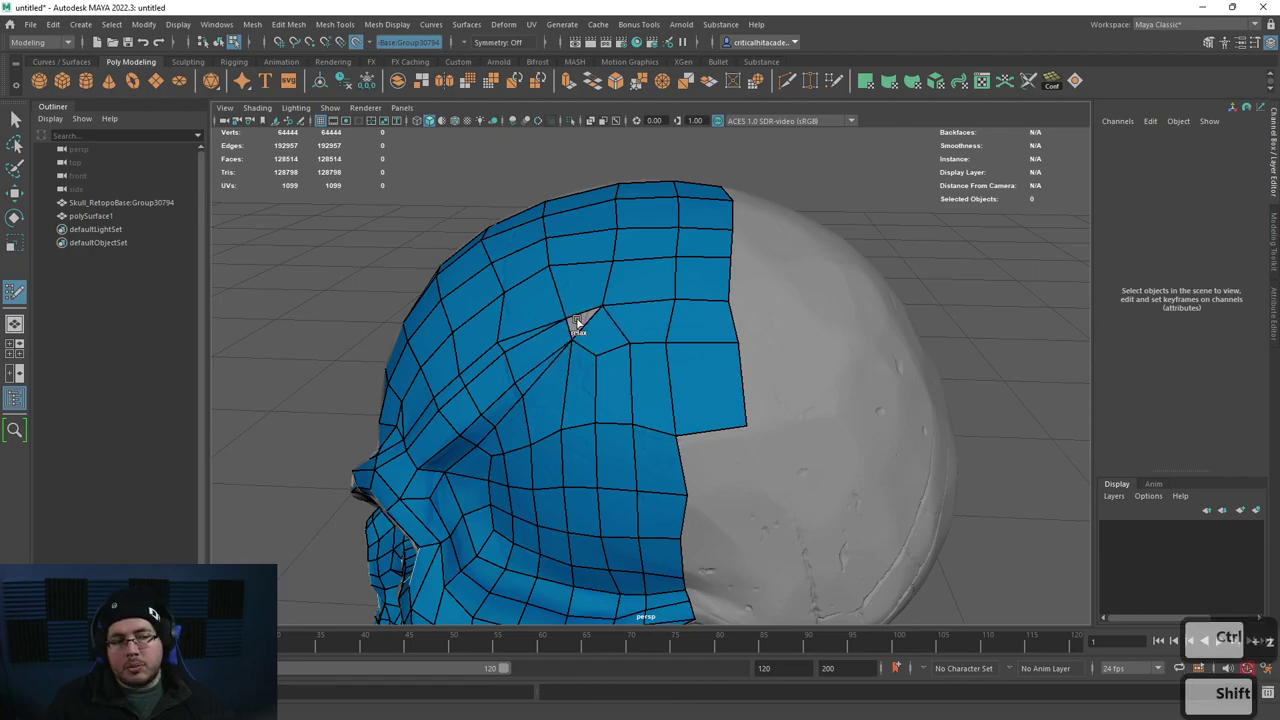
key(ctrl+z)
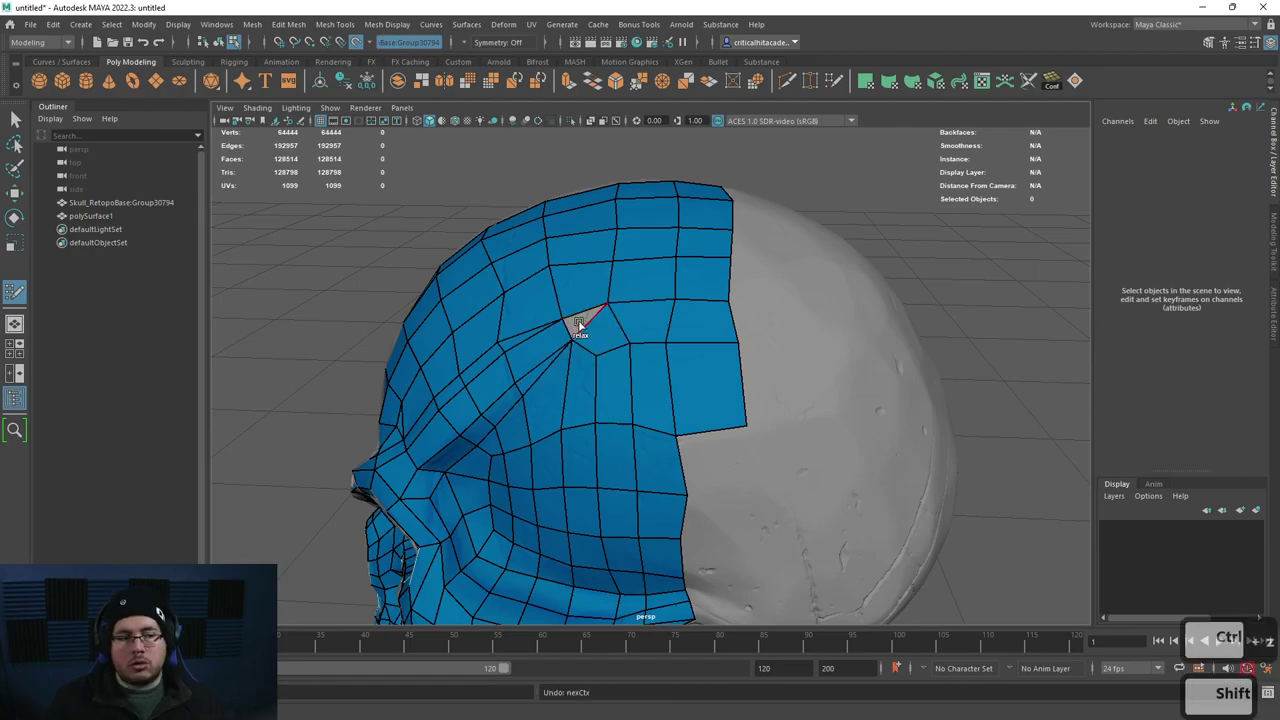
shift+click(581, 330)
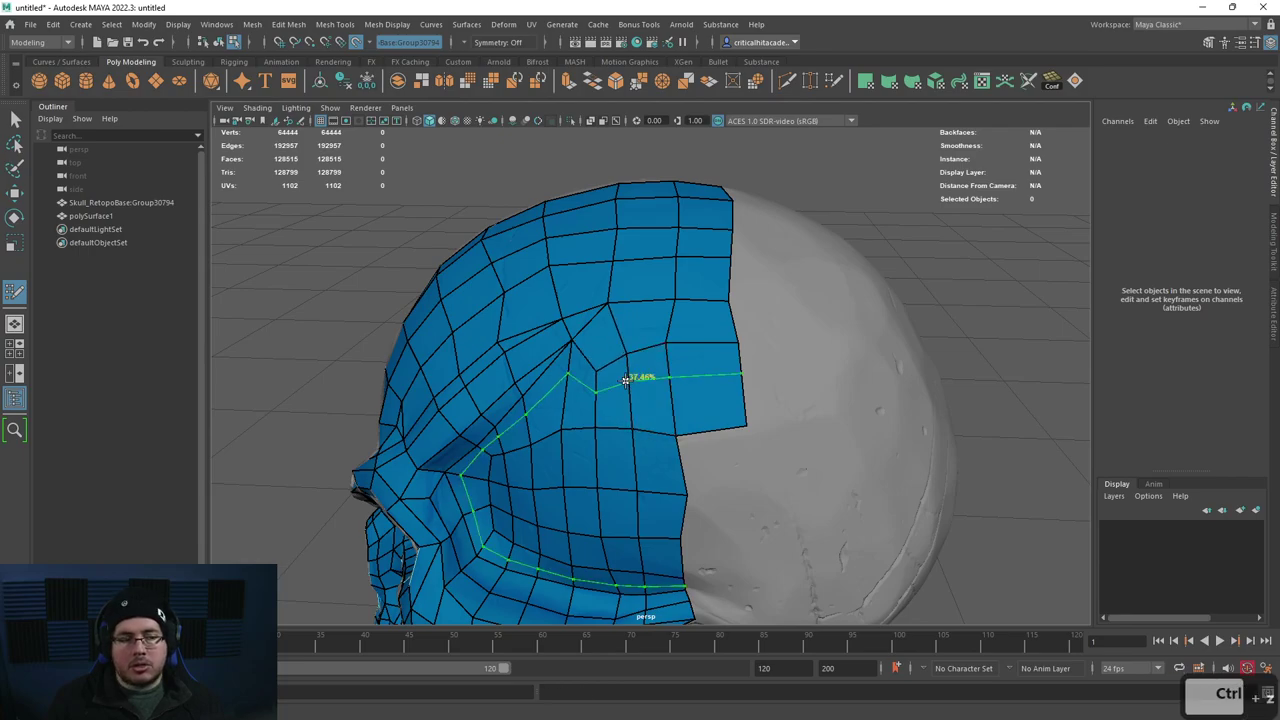
Step: Extend the new rear column down the temple with two more quads
alt+drag(614, 349, 760, 426)
shift+click(750, 405)
click(763, 454)
shift+click(750, 442)
Step: Complete the rear temple column down to the lower border, closing the gaps beside the mesh behind the cheekbone
alt+middle_drag(783, 464, 759, 410)
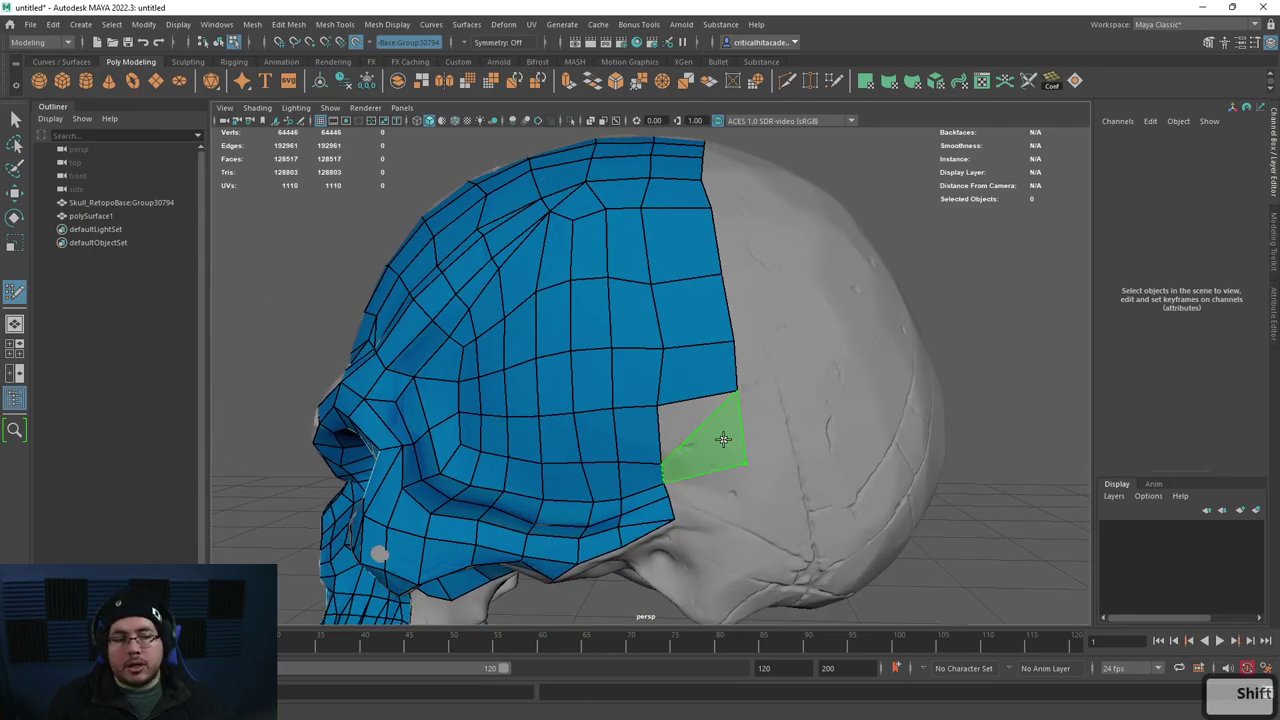
shift+click(723, 439)
key(ctrl+z)
shift+click(709, 444)
alt+drag(709, 444, 700, 466)
shift+click(668, 447)
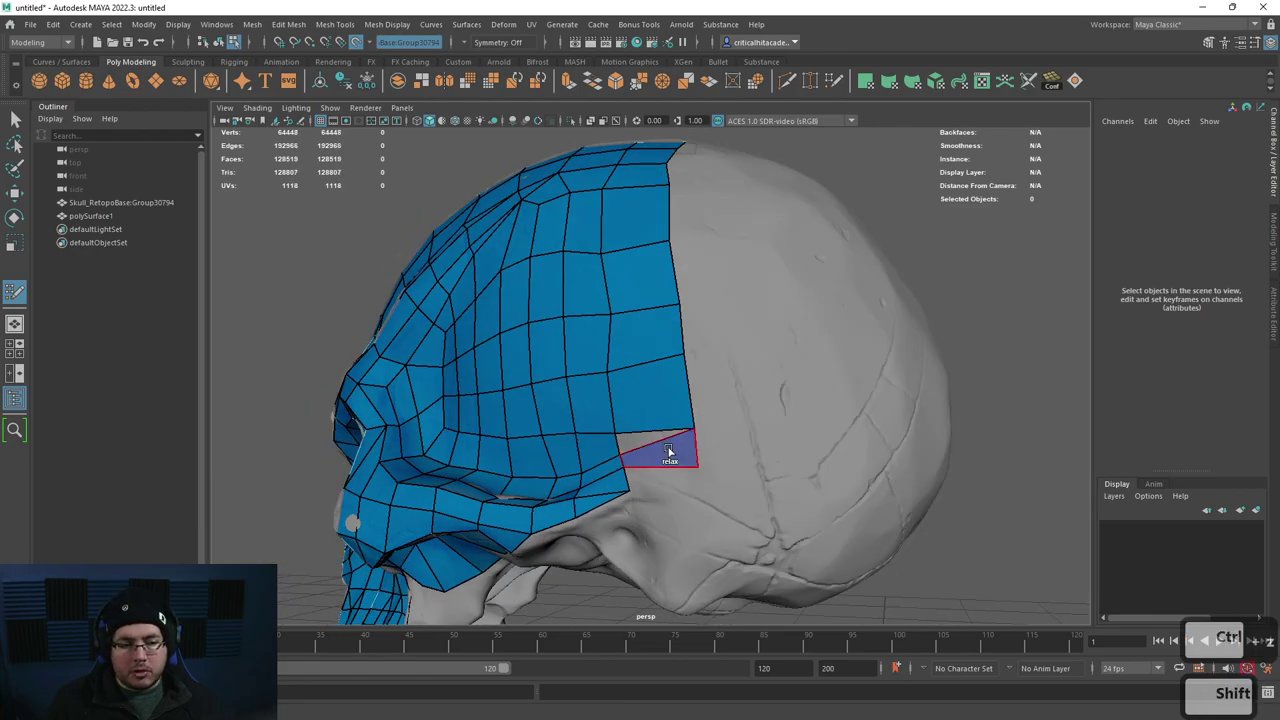
shift+click(630, 439)
alt+drag(728, 414, 673, 432)
shift+click(663, 432)
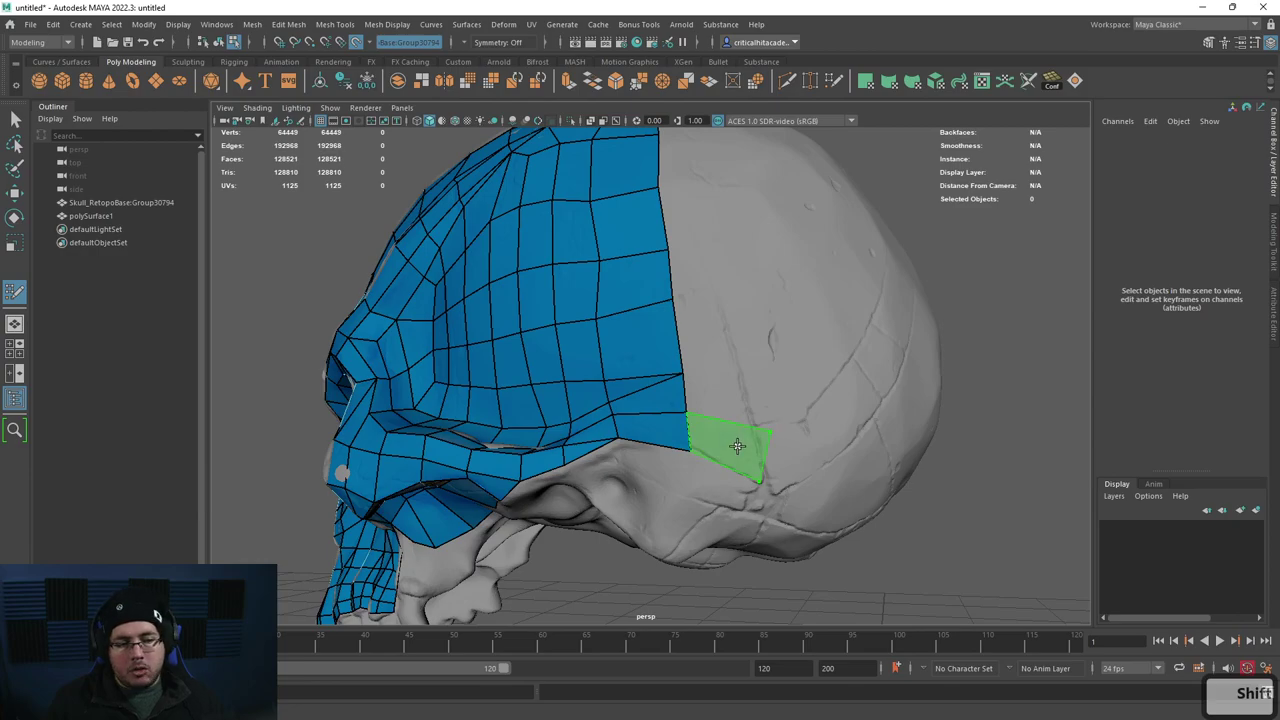
Step: Start another column of quads behind the temple's rear border, building upward from the lower corner
shift+click(737, 446)
shift+click(750, 384)
shift+click(731, 343)
mouse_move(731, 343)
alt+mouse_down()
mouse_move(767, 372)
mouse_move(729, 363)
alt+mouse_up()
shift+click(729, 363)
shift+click(729, 309)
Step: Add one more quad at the top of the new column and adjust its outer corner vertices
alt+drag(774, 286, 726, 363)
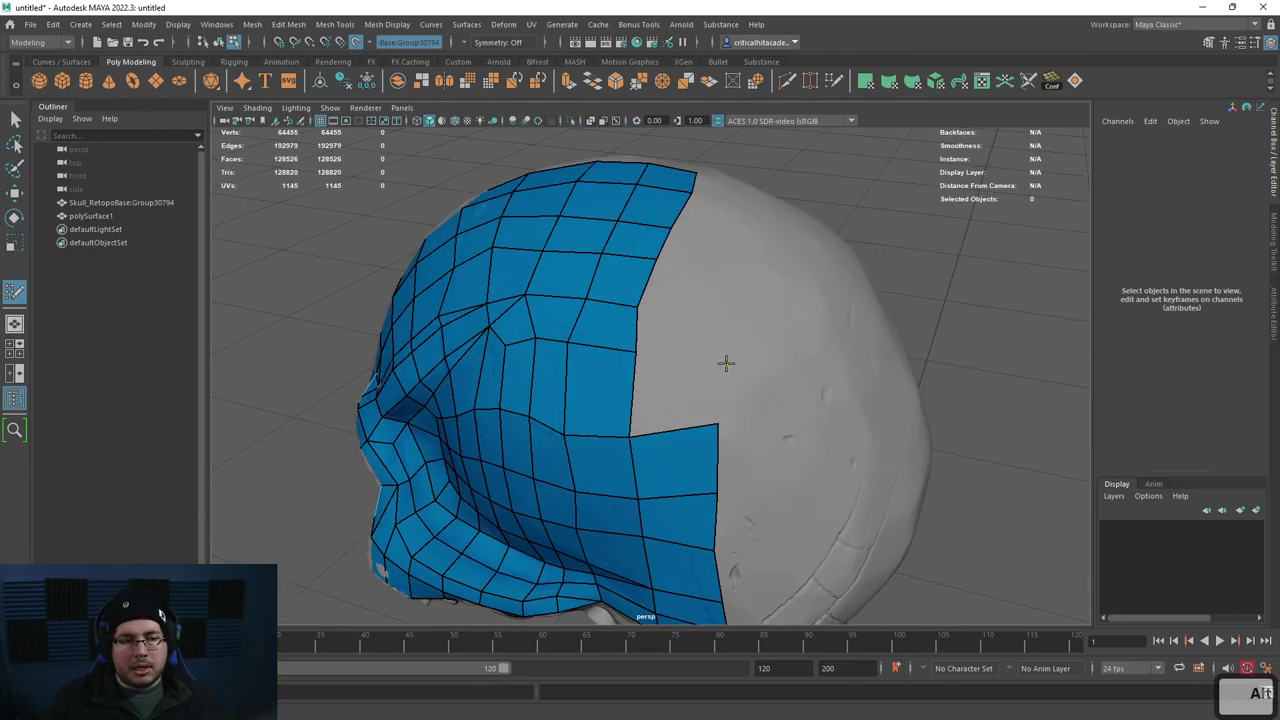
shift+click(726, 364)
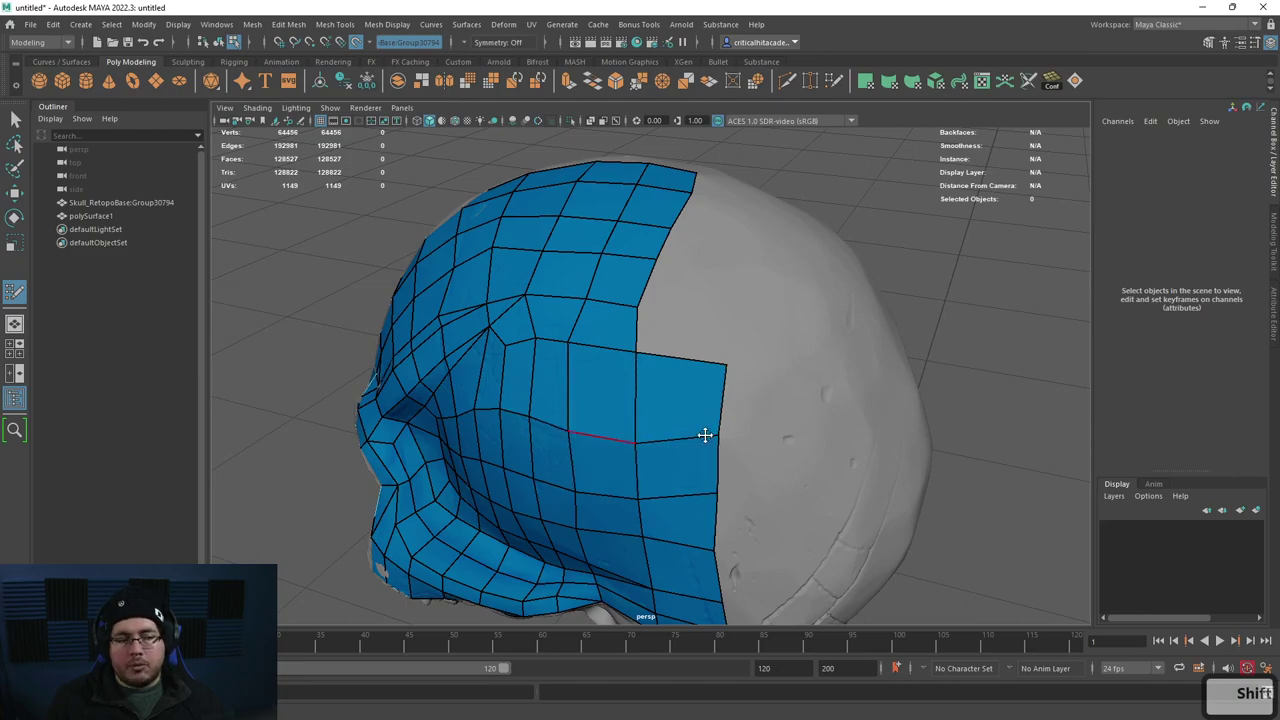
drag(717, 436, 717, 448)
drag(724, 367, 712, 422)
Step: Extend the midline strip from the crown down the upper back of the skull with quads
mouse_move(636, 399)
alt+mouse_down()
mouse_move(737, 423)
mouse_move(614, 424)
mouse_move(643, 394)
alt+mouse_up()
click(668, 414)
shift+click(634, 392)
alt+drag(640, 490, 630, 432)
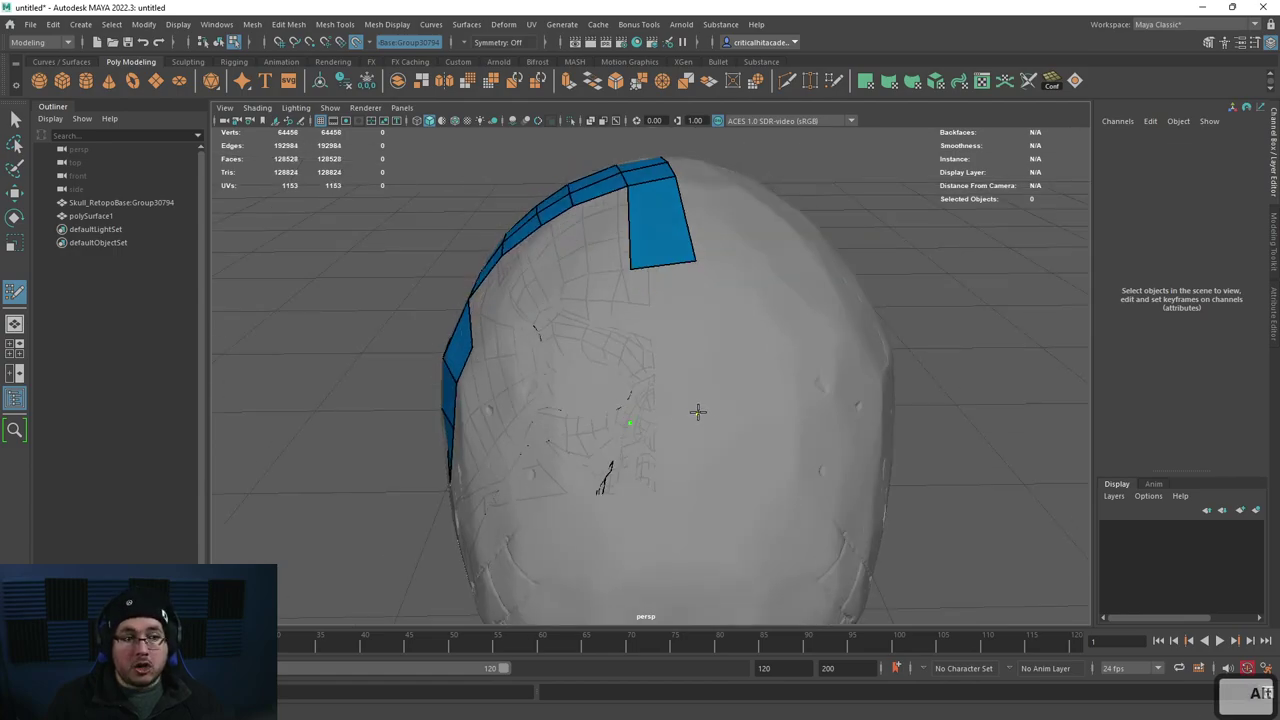
shift+drag(679, 369, 679, 369)
alt+drag(679, 369, 660, 440)
mouse_move(676, 297)
mouse_down()
mouse_move(653, 442)
mouse_move(631, 381)
mouse_up()
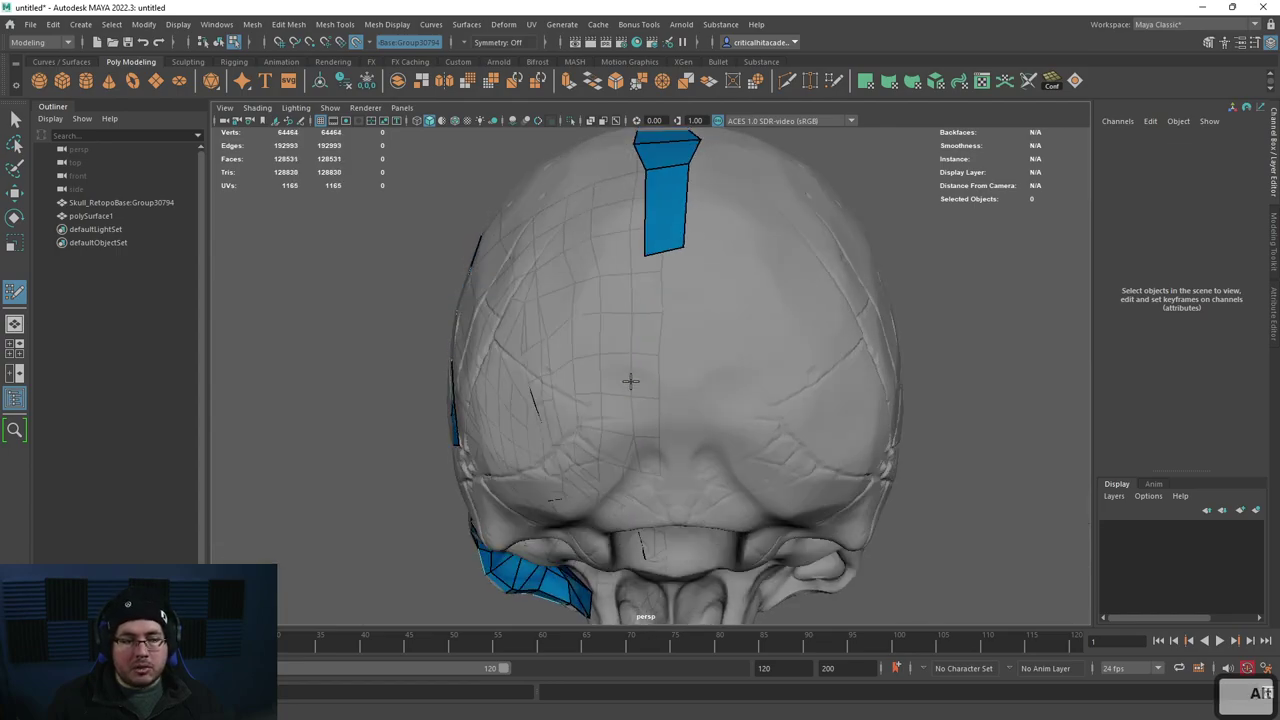
Step: Continue the midline strip toward the base of the skull and straighten its upper joining edge along the centre
shift+drag(665, 252, 648, 376)
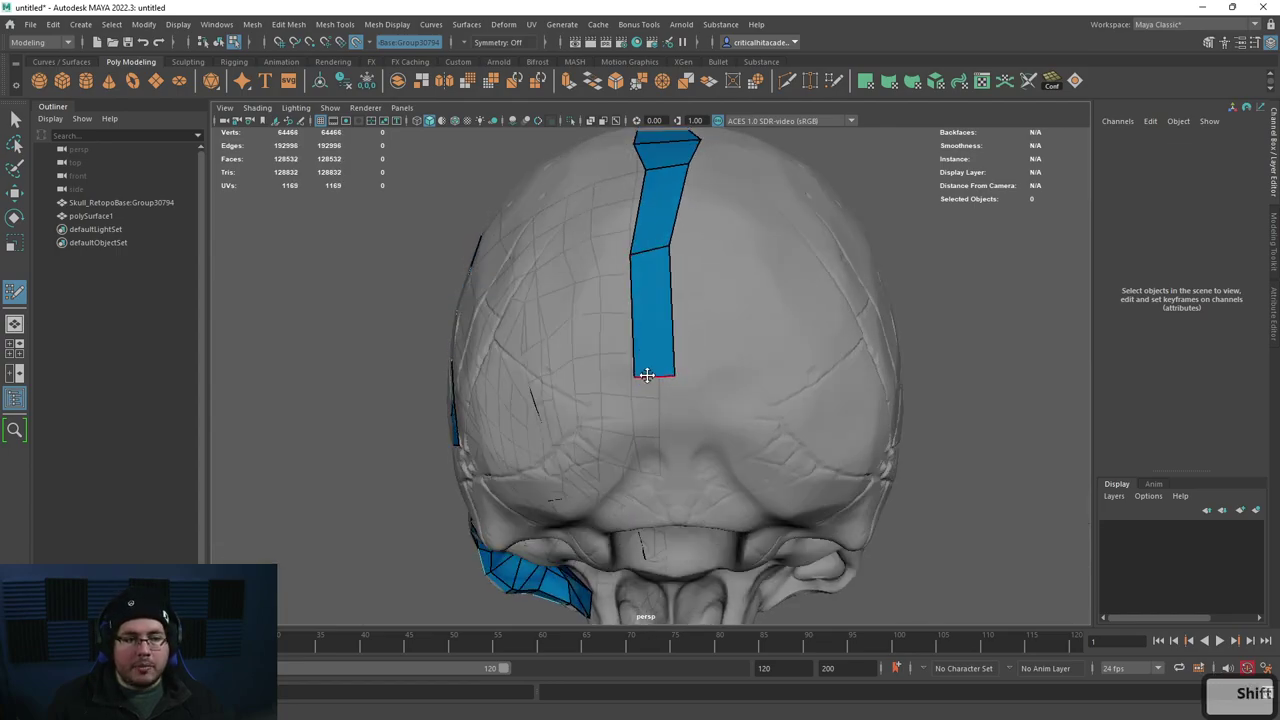
drag(654, 251, 659, 250)
shift+click(657, 403)
Step: Add two quads at the upper rear corner of the side mesh and adjust their outer vertices
alt+drag(645, 405, 763, 318)
alt+drag(792, 261, 770, 297)
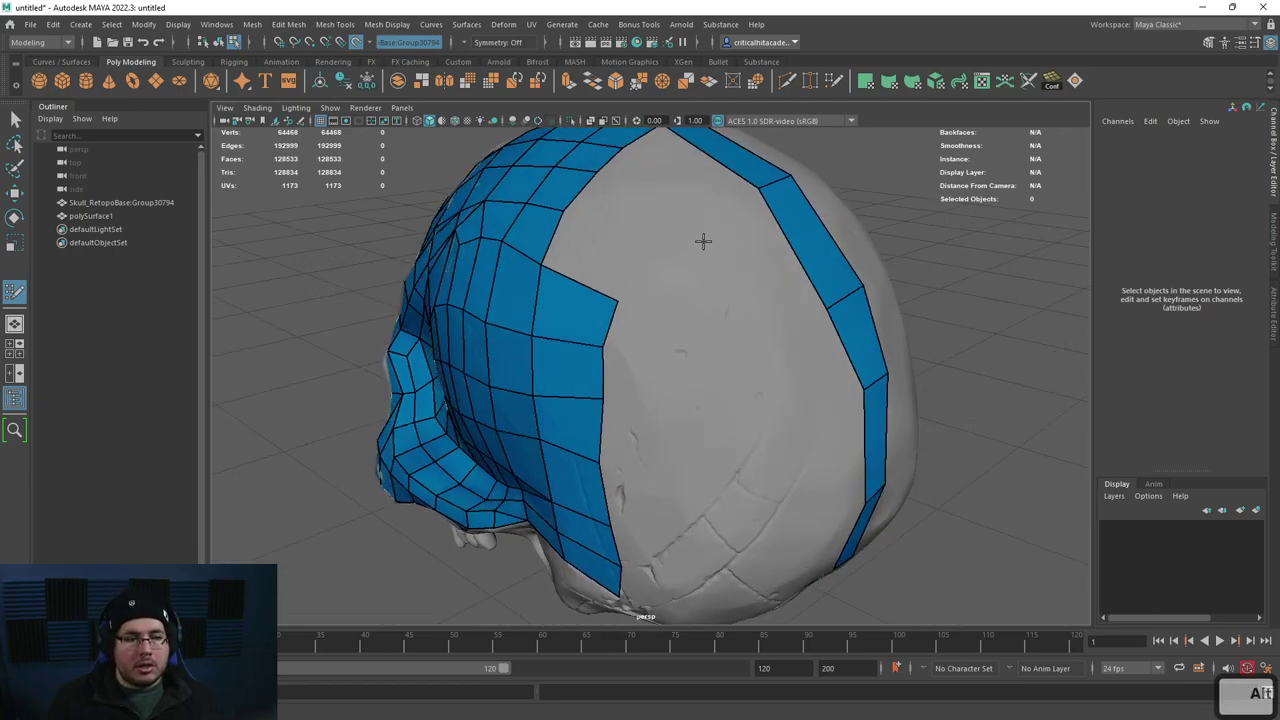
shift+click(709, 290)
key(ctrl+z)
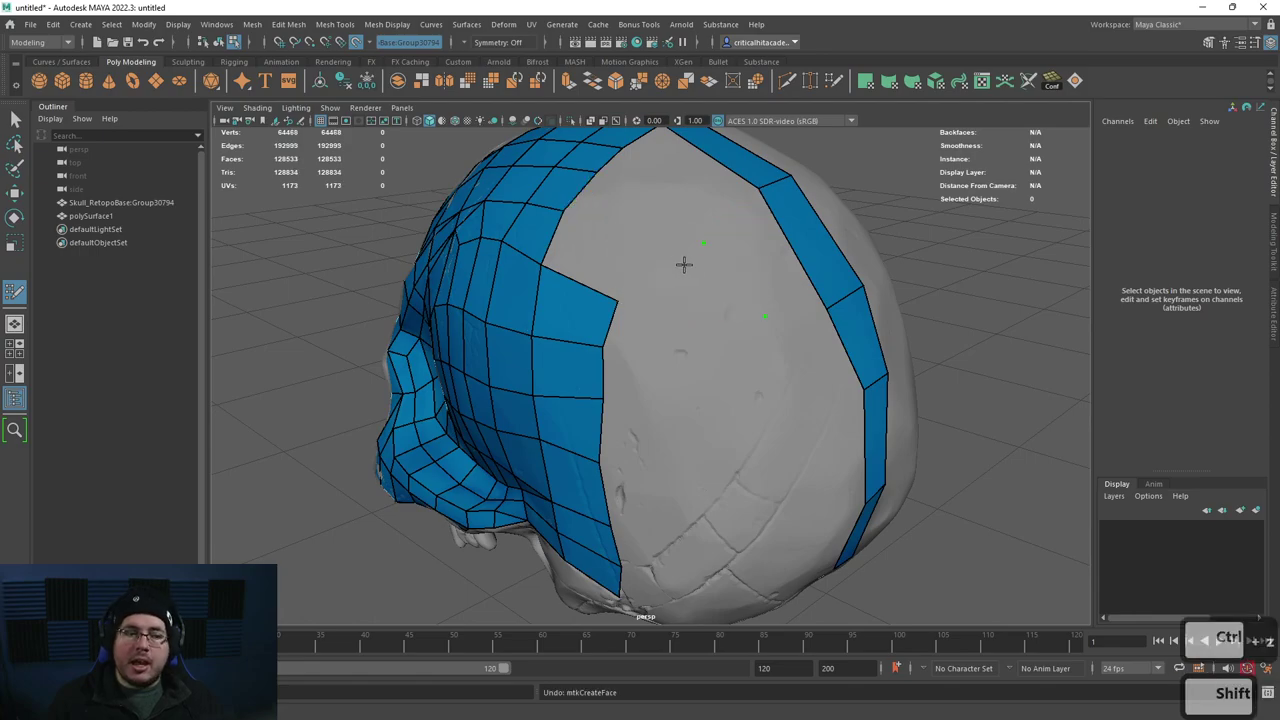
click(662, 245)
shift+click(698, 279)
drag(757, 305, 728, 318)
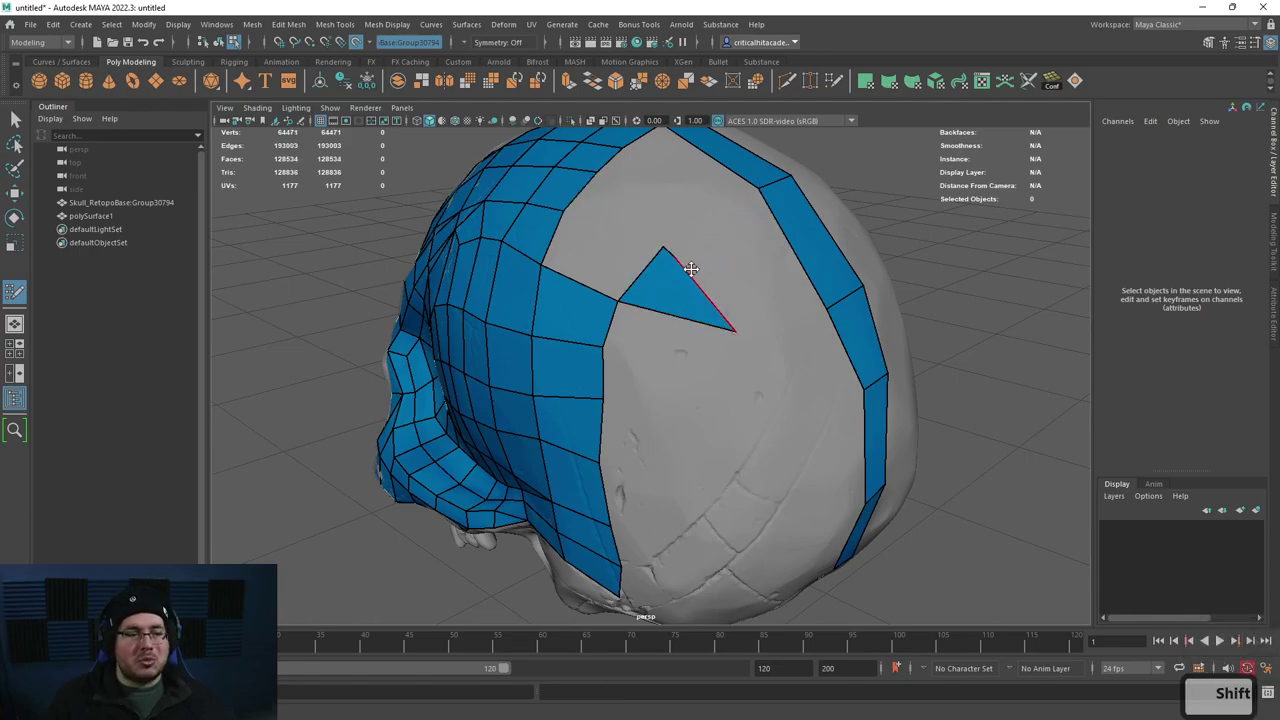
drag(690, 270, 722, 252)
shift+click(606, 250)
Step: Continue the new rear column down the side of the skull with two quads
drag(760, 314, 706, 328)
key(ctrl+z)
shift+click(664, 346)
key(ctrl+z)
shift+click(660, 350)
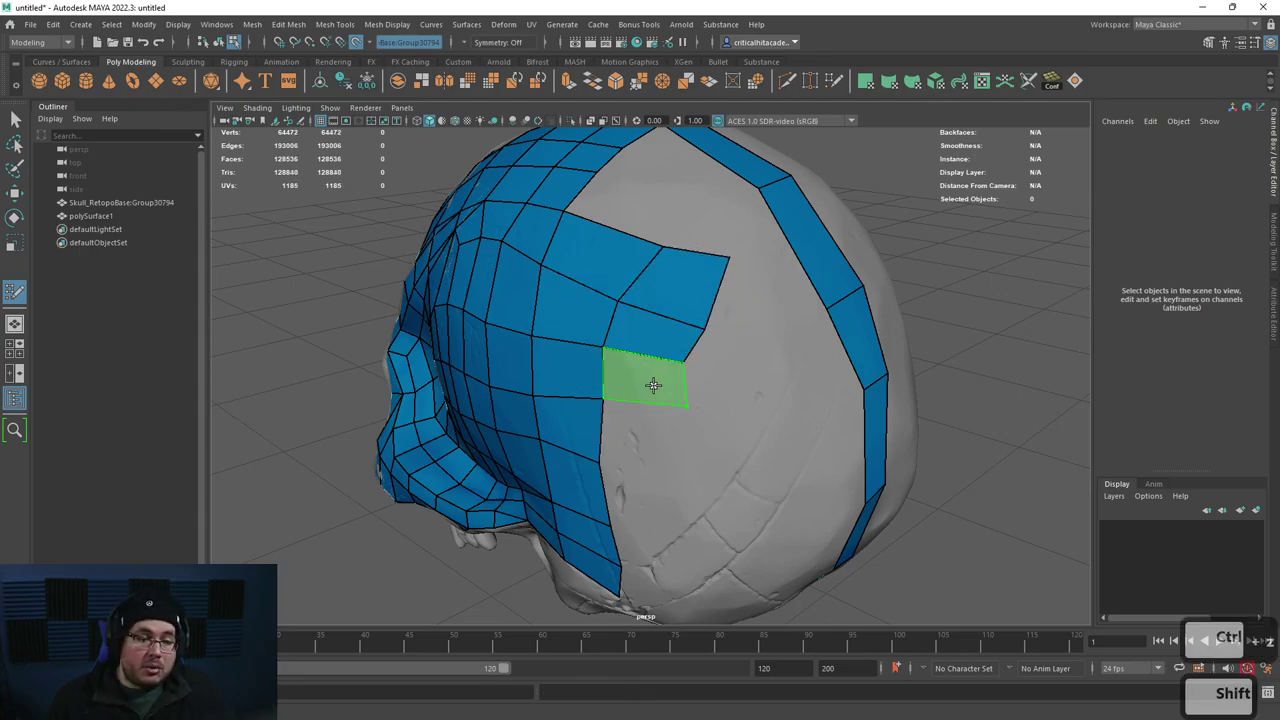
shift+click(653, 385)
Step: Fill the rest of the rear column down to the lower border of the side mesh
alt+drag(651, 437, 694, 470)
shift+click(659, 466)
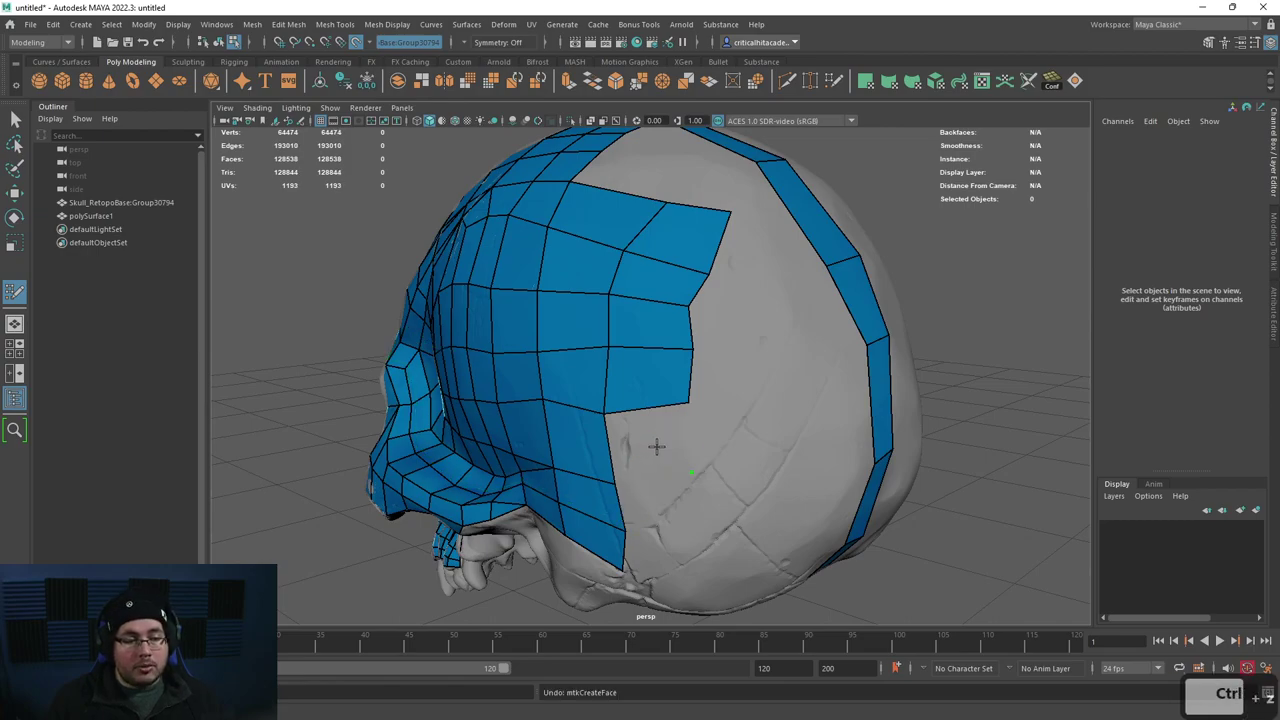
shift+click(659, 508)
alt+drag(663, 572, 669, 534)
click(676, 515)
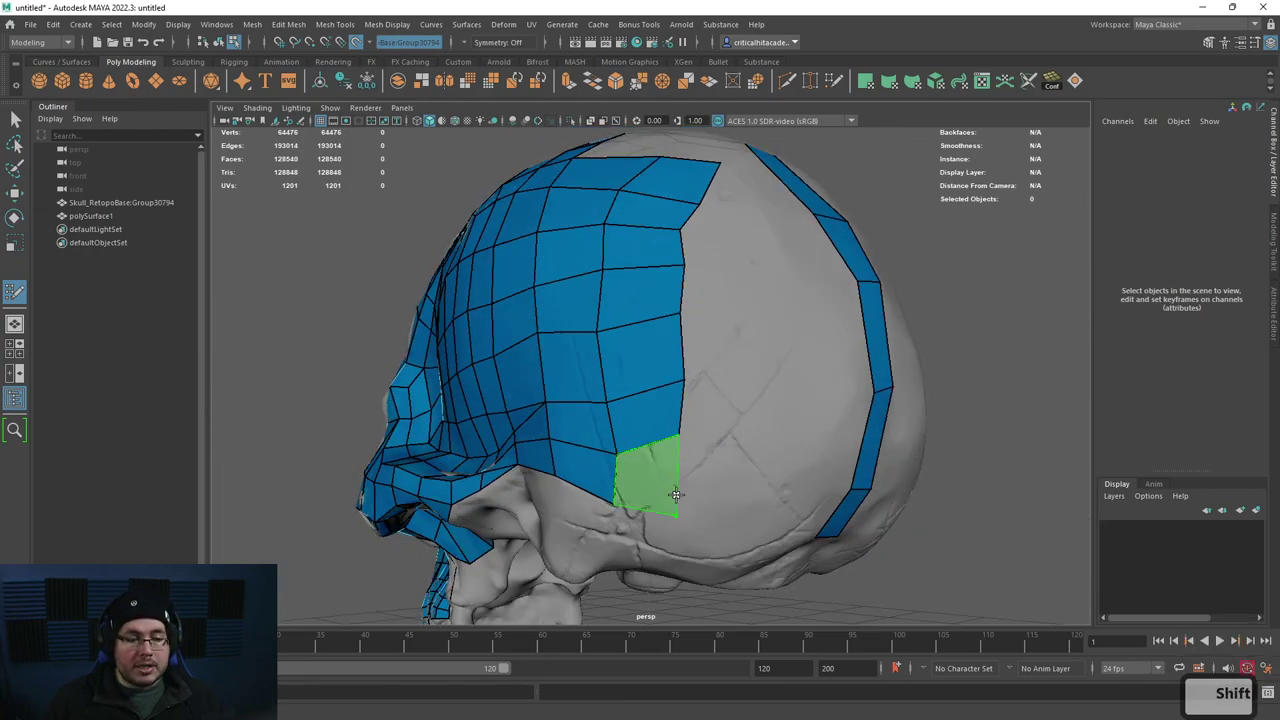
shift+click(663, 489)
Step: Bridge the side mesh's lower rear corner to the bottom of the midline strip with two quads
click(739, 514)
click(755, 447)
shift+click(723, 487)
alt+drag(747, 506, 697, 468)
shift+click(723, 451)
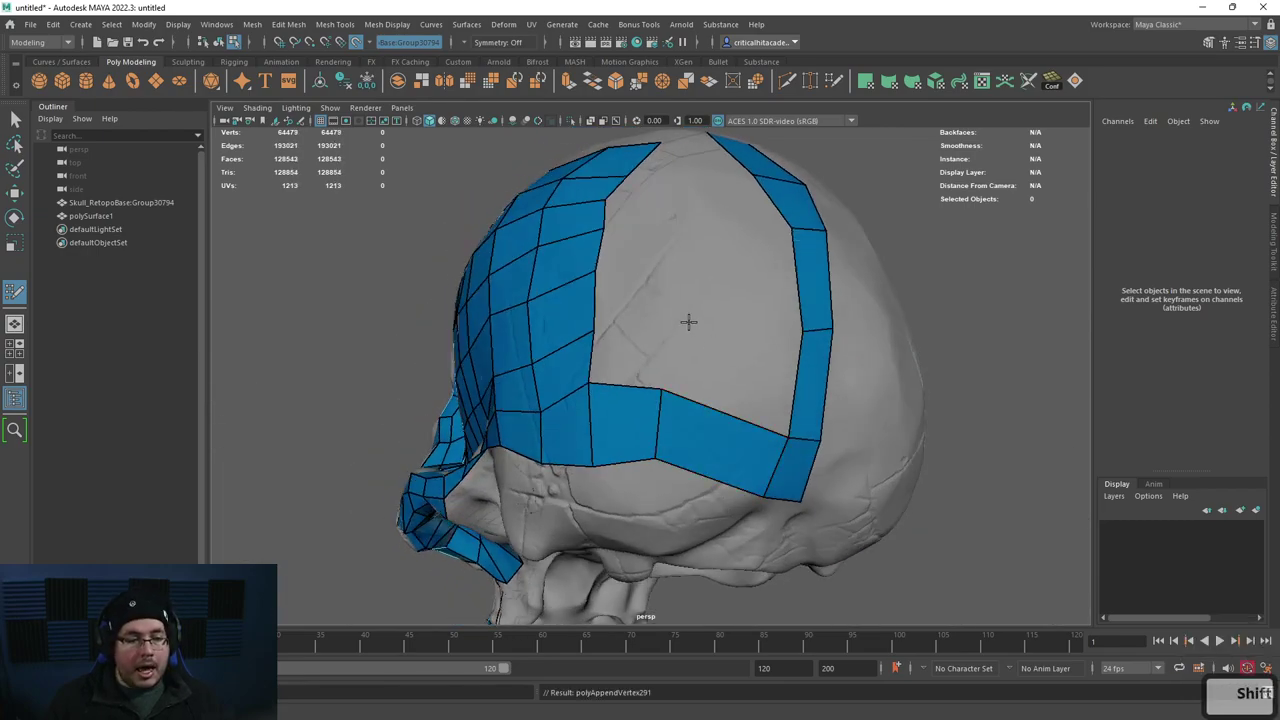
Step: Add quads along the inner side of the midline strip until they meet the side mesh's upper corner
click(689, 323)
shift+click(723, 343)
alt+drag(723, 343, 727, 405)
click(720, 342)
shift+click(721, 338)
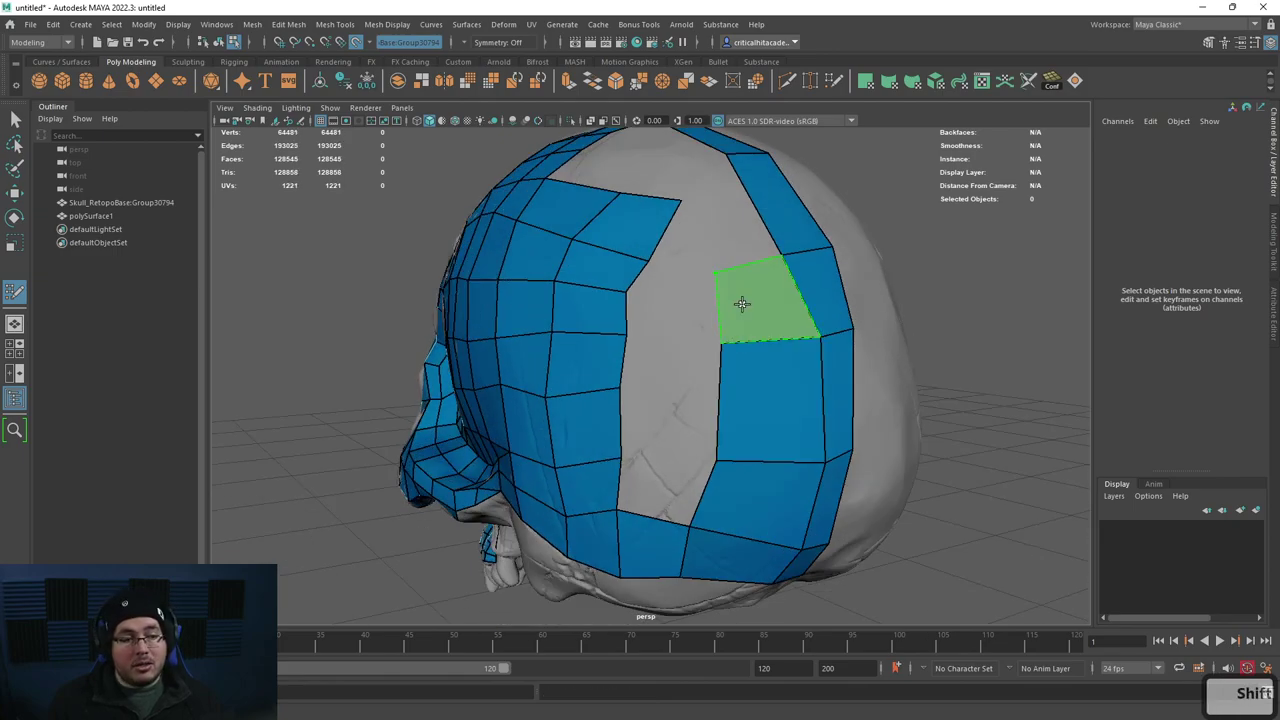
alt+drag(742, 303, 726, 354)
shift+click(737, 337)
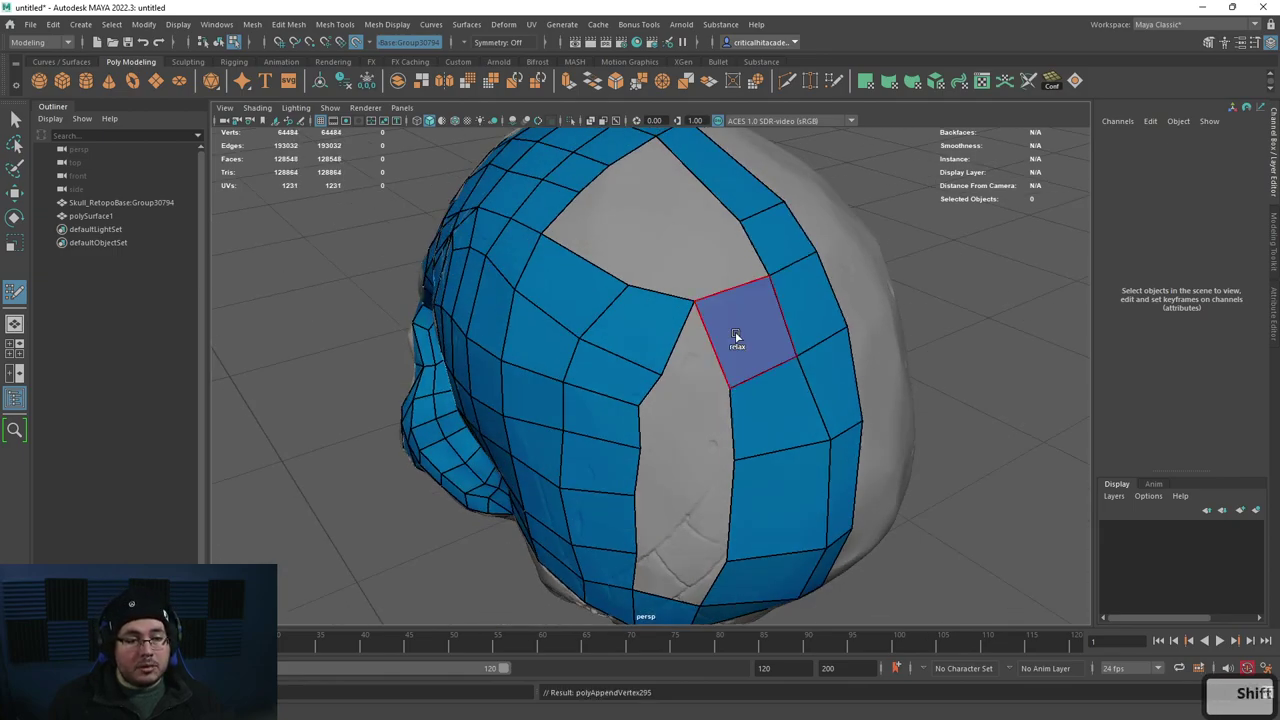
Step: Add a narrow column of quads along the rear side of the remaining opening and insert an edge loop across it
shift+click(691, 397)
shift+click(714, 436)
alt+drag(714, 436, 694, 486)
shift+click(709, 475)
ctrl+click(723, 409)
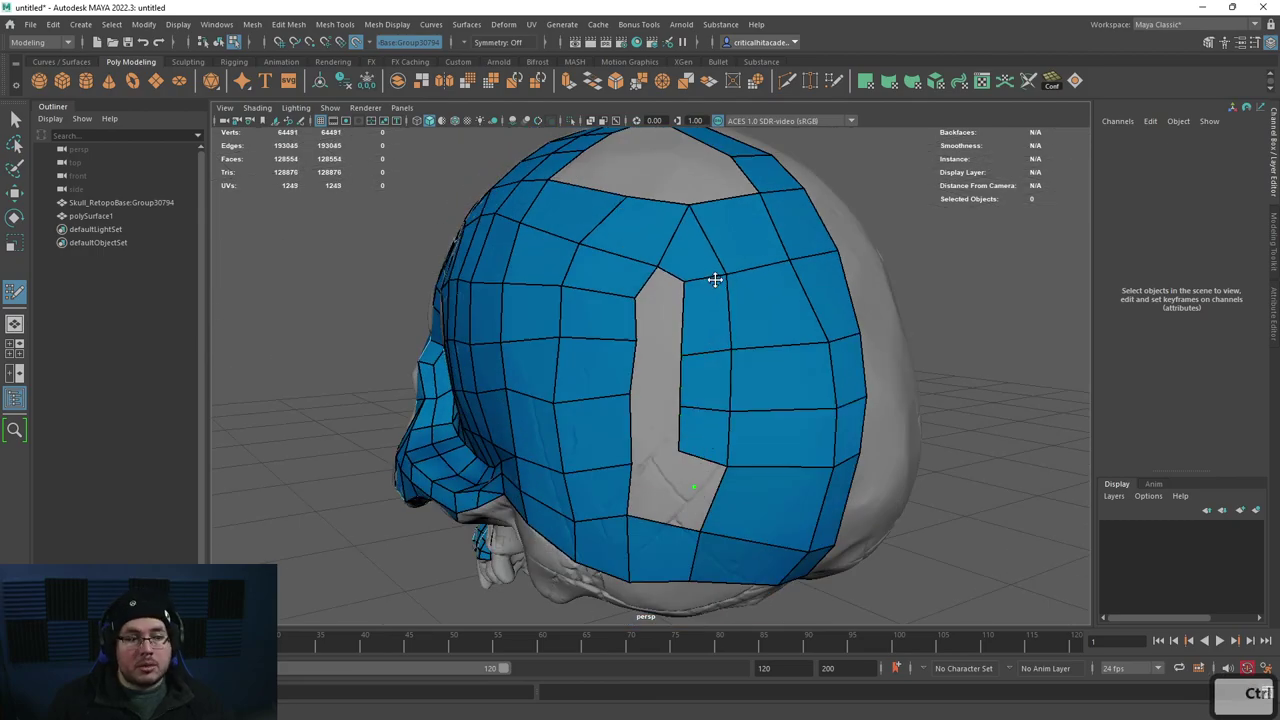
Step: Fill the remaining vertical opening between the side mesh and the rear quads
shift+click(663, 290)
shift+click(666, 323)
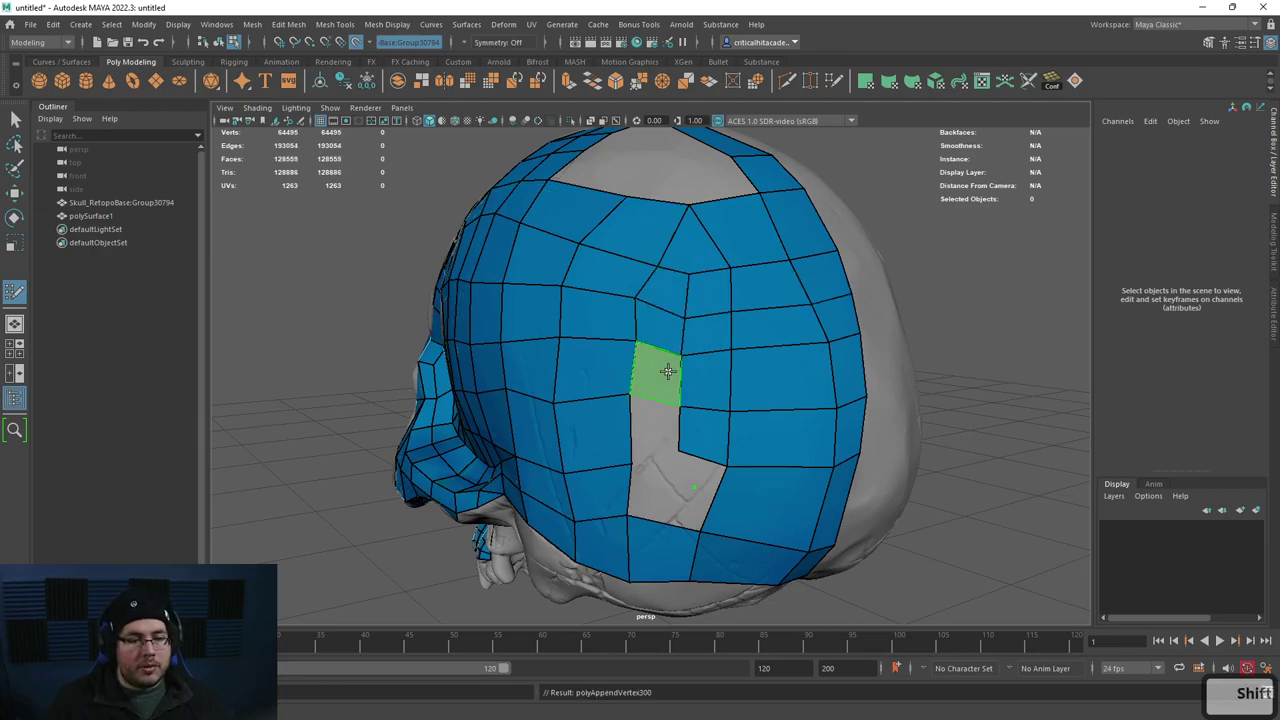
shift+click(662, 371)
shift+click(657, 429)
shift+click(648, 491)
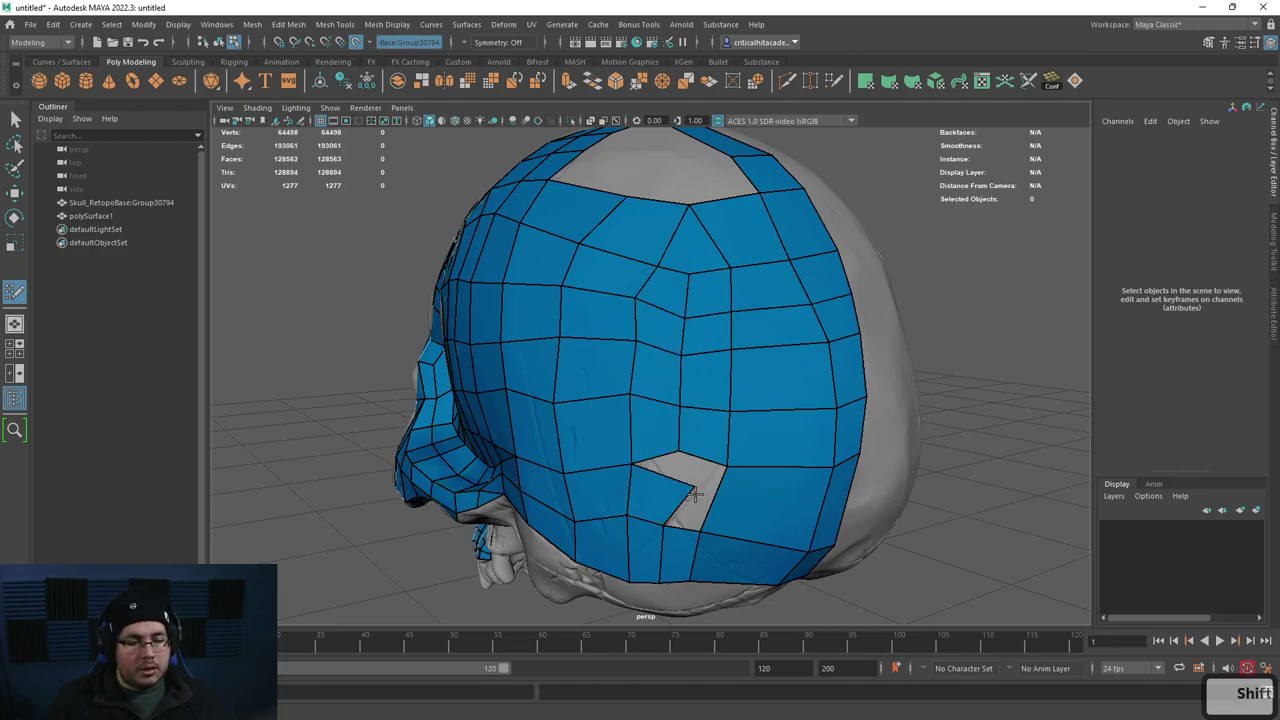
shift+click(690, 492)
Step: Relax the quads on the rear side of the skull and adjust a vertex on the lower border
mouse_move(657, 306)
shift+mouse_down()
mouse_move(657, 549)
mouse_move(726, 578)
mouse_move(683, 475)
shift+mouse_up()
key(ctrl+z)
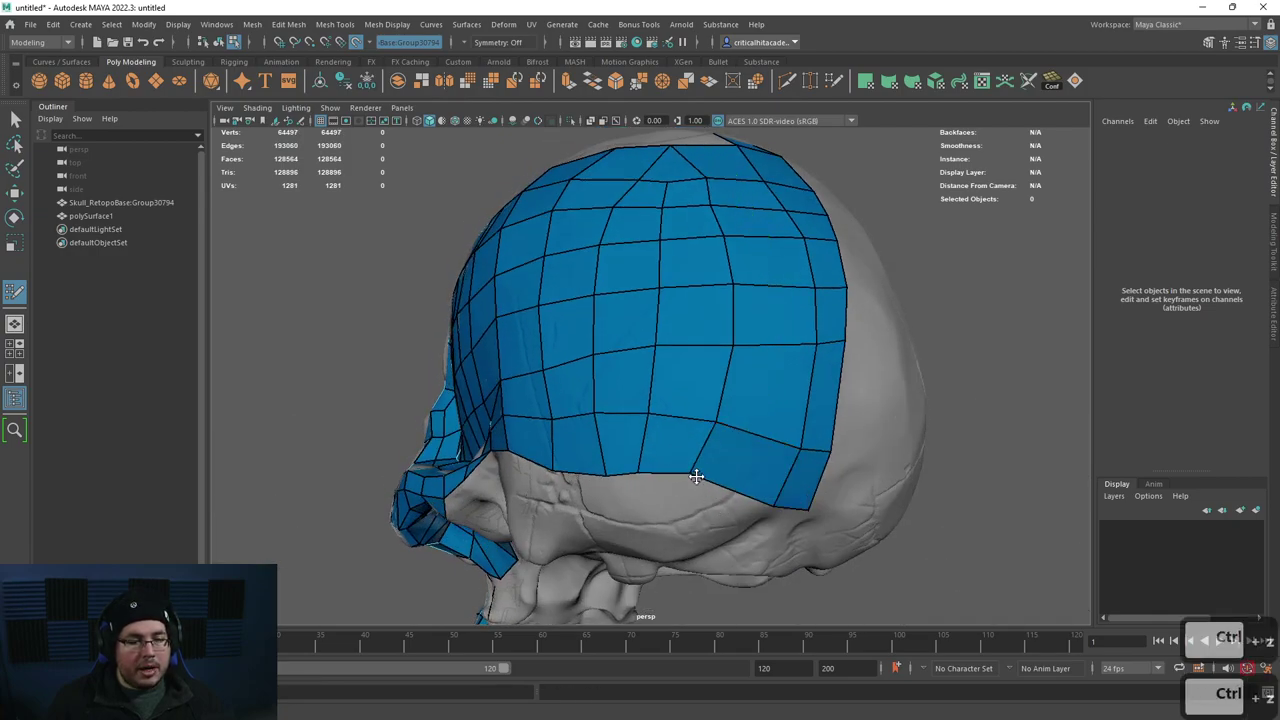
drag(694, 476, 700, 470)
mouse_move(683, 397)
shift+mouse_down()
mouse_move(762, 408)
mouse_move(592, 452)
mouse_move(634, 354)
mouse_move(634, 403)
mouse_move(606, 298)
shift+mouse_up()
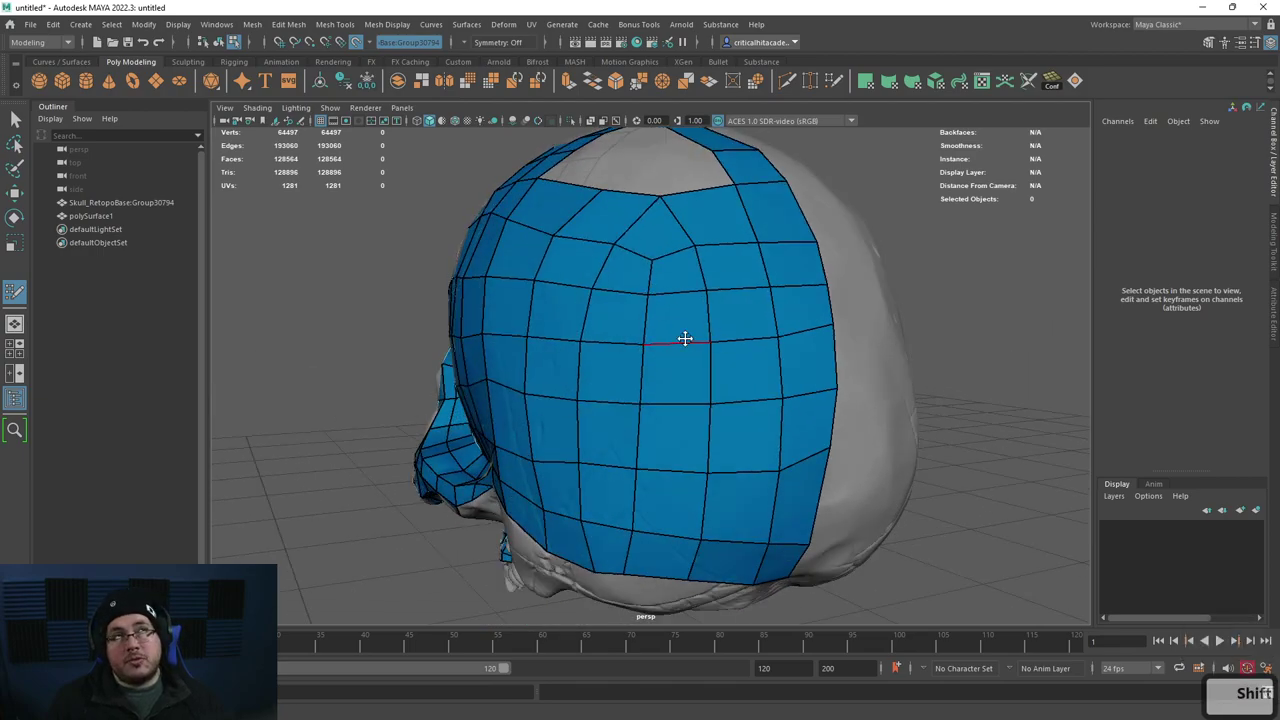
Step: Add quads along the front side of the crown opening and insert an edge loop through the adjoining side mesh
alt+drag(685, 338, 702, 330)
alt+drag(629, 418, 713, 432)
alt+drag(769, 386, 663, 458)
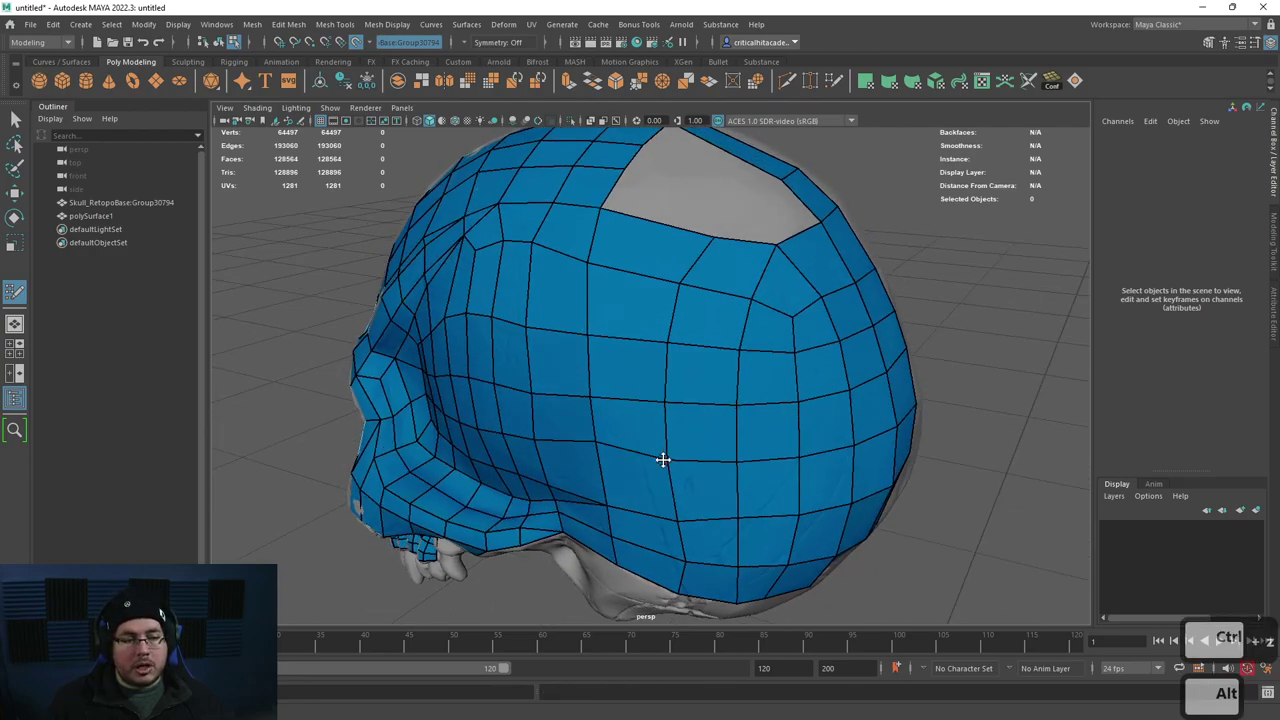
mouse_move(727, 404)
alt+mouse_down()
mouse_move(734, 417)
mouse_move(708, 387)
alt+mouse_up()
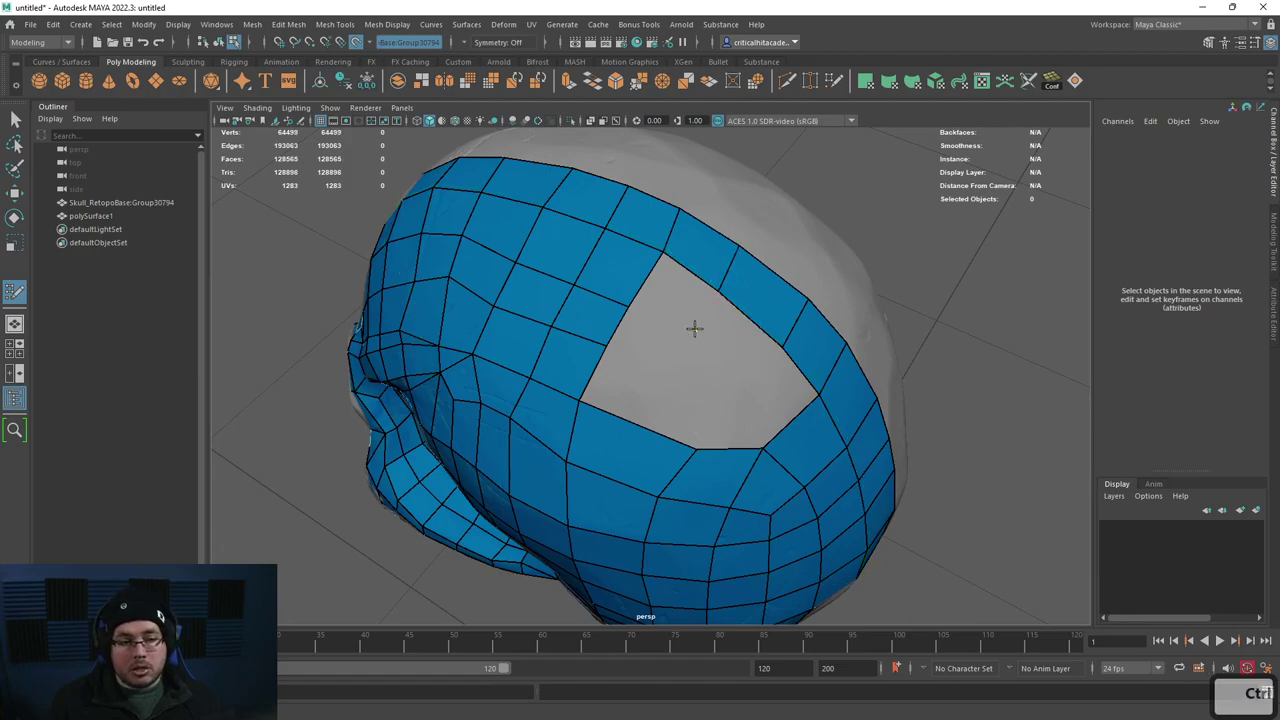
shift+click(654, 337)
alt+drag(652, 423, 703, 326)
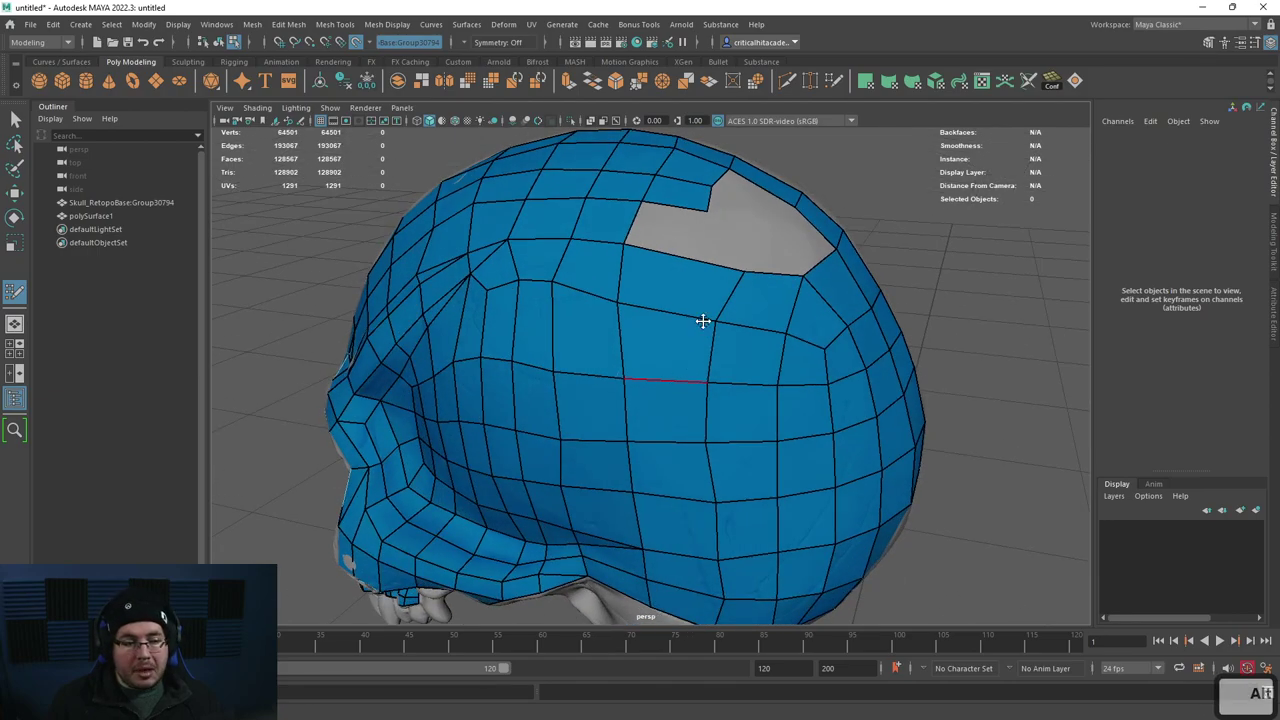
ctrl+click(682, 277)
Step: Relax the quads around the crown opening and fill the rest of the opening with quads
alt+drag(743, 277, 643, 513)
mouse_move(669, 556)
shift+mouse_down()
mouse_move(786, 423)
mouse_move(640, 463)
mouse_move(629, 290)
shift+mouse_up()
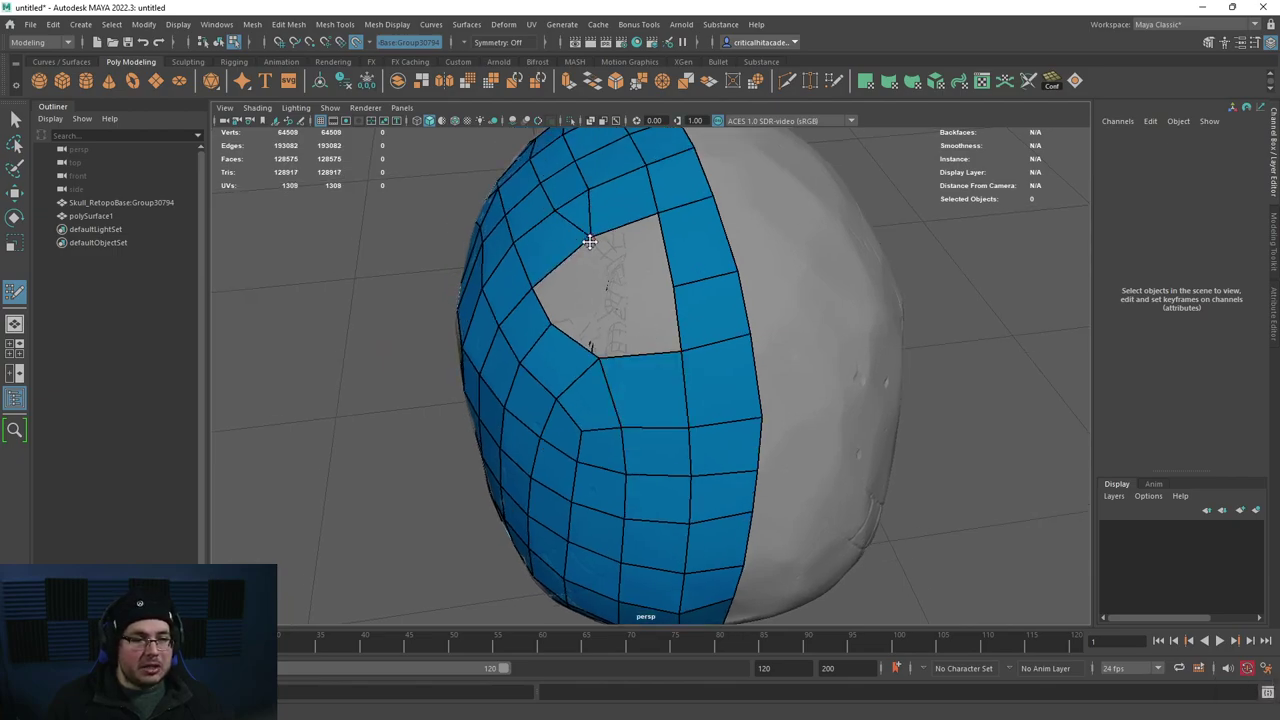
shift+click(615, 272)
shift+click(598, 286)
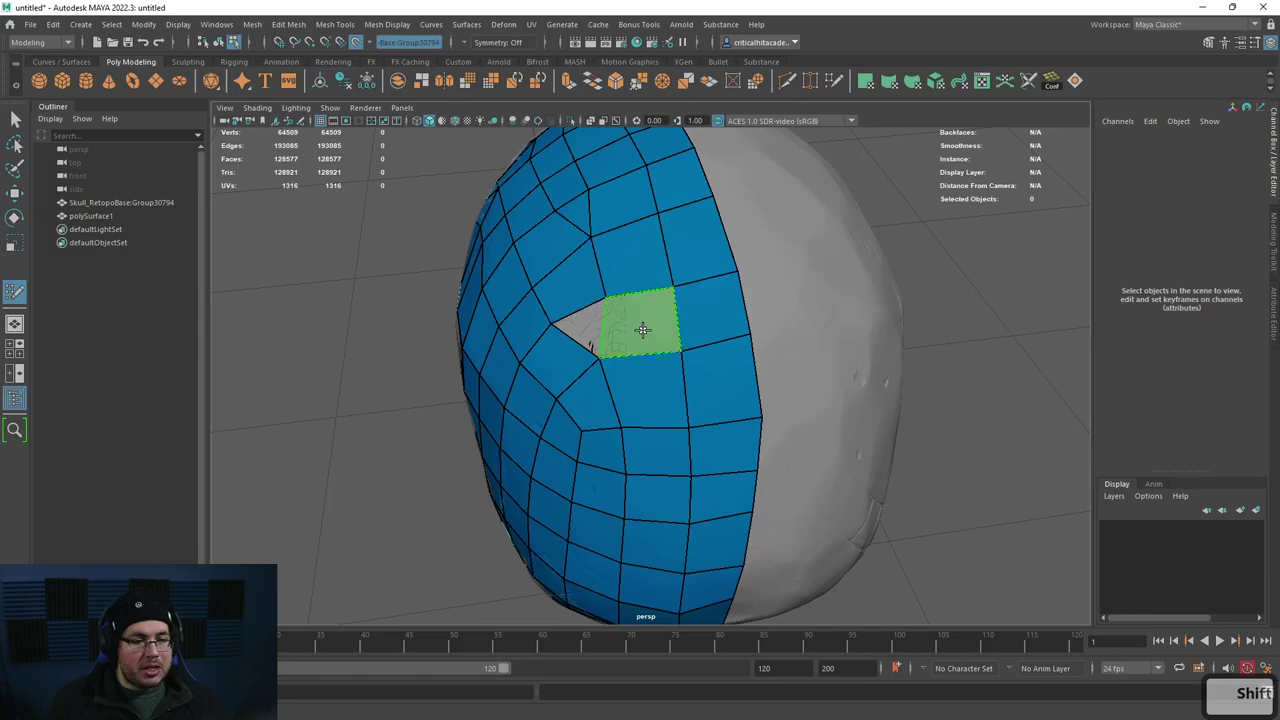
shift+click(643, 330)
alt+drag(600, 257, 706, 217)
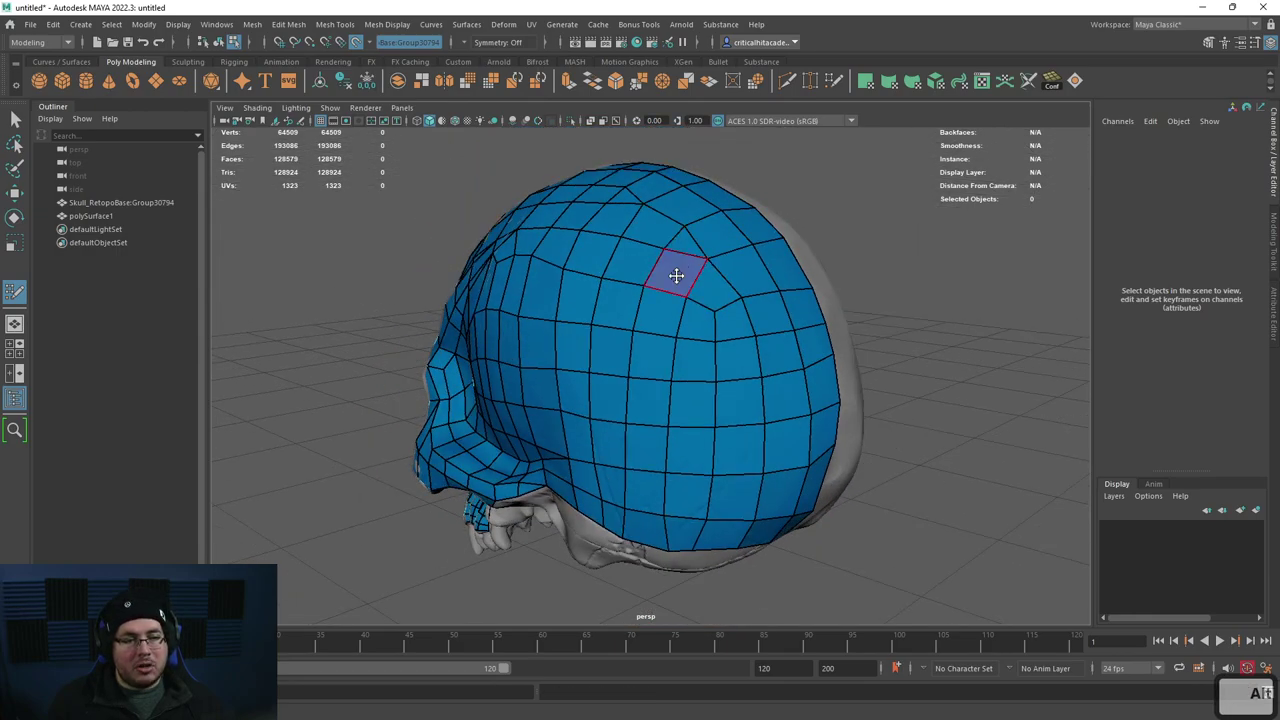
Step: Leave Quad Draw, select the retopology mesh as an object and isolate it in the view
alt+drag(676, 266, 648, 237)
alt+drag(739, 388, 634, 337)
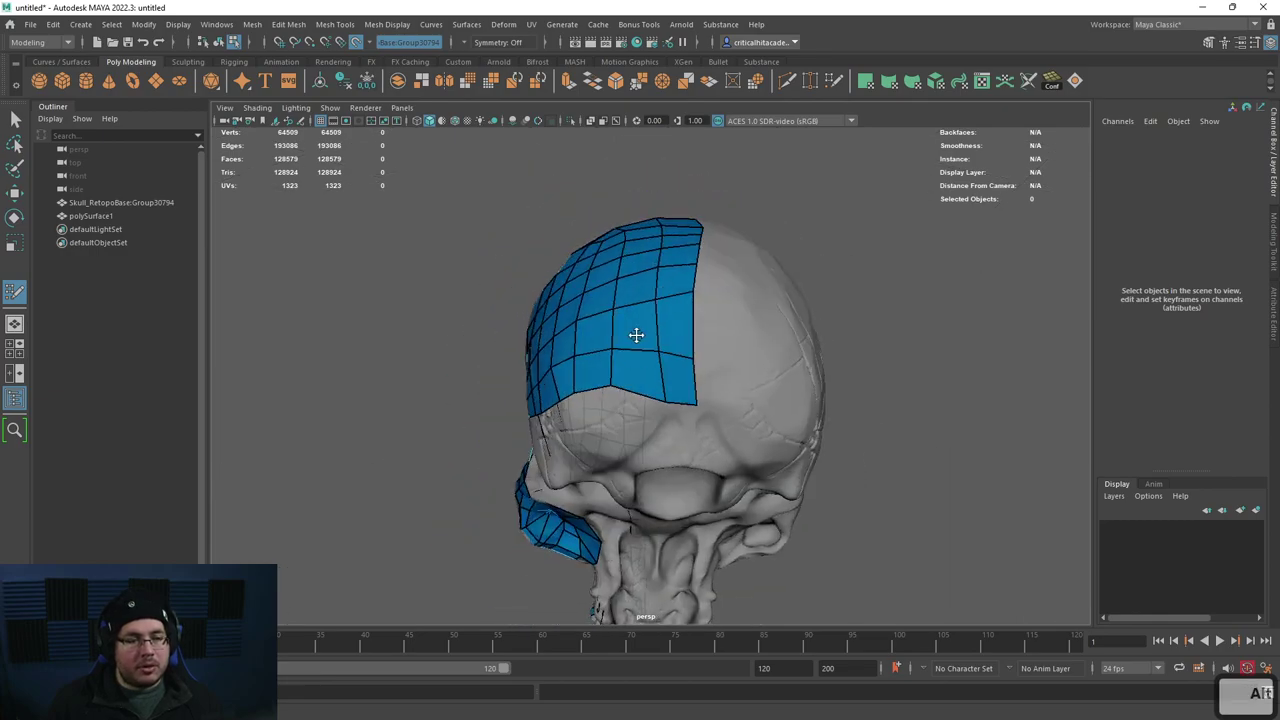
alt+drag(651, 417, 679, 235)
key(q)
right_drag(680, 250, 734, 237)
click(675, 262)
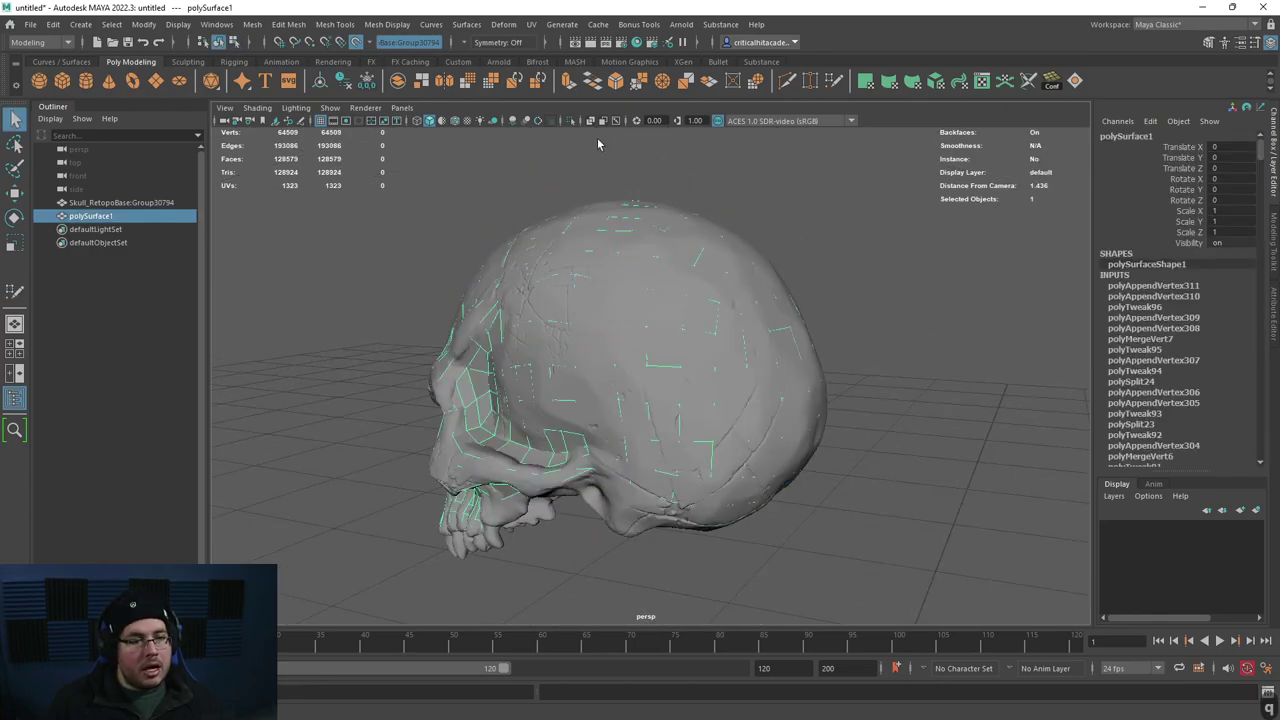
click(570, 120)
Step: In the front view, select the mesh's midline vertices and deselect the extra column beside them around the nose and teeth
key(space)
mouse_move(618, 221)
alt+mouse_down()
mouse_move(766, 297)
mouse_move(753, 318)
alt+mouse_up()
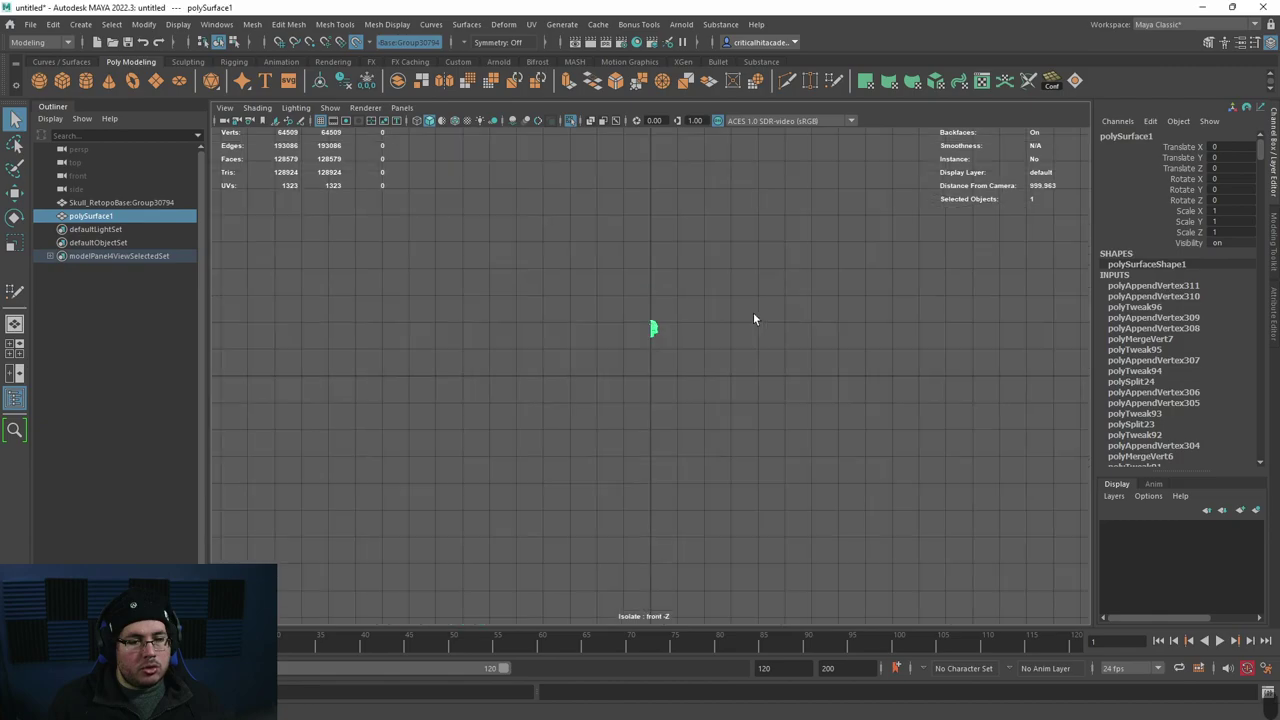
key(f)
scroll(668, 318, down, 12)
scroll(630, 344, up, 8)
click(556, 266)
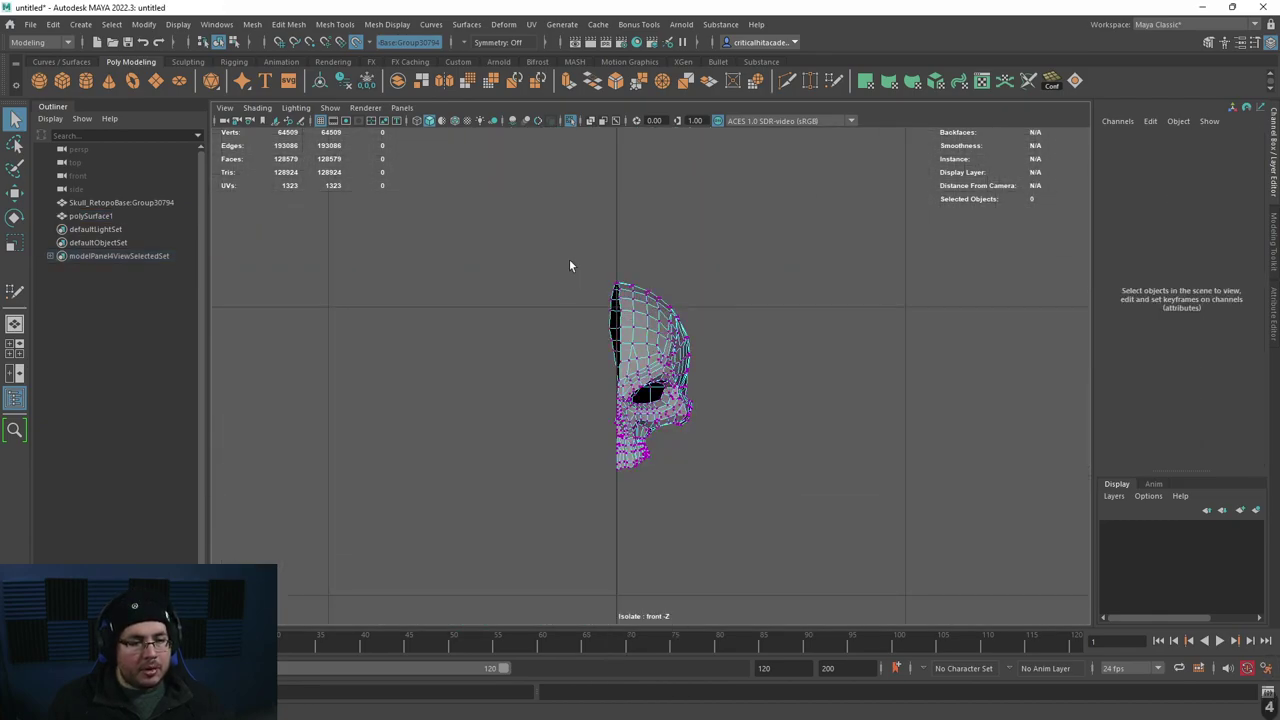
drag(619, 503, 616, 502)
scroll(618, 494, up, 4)
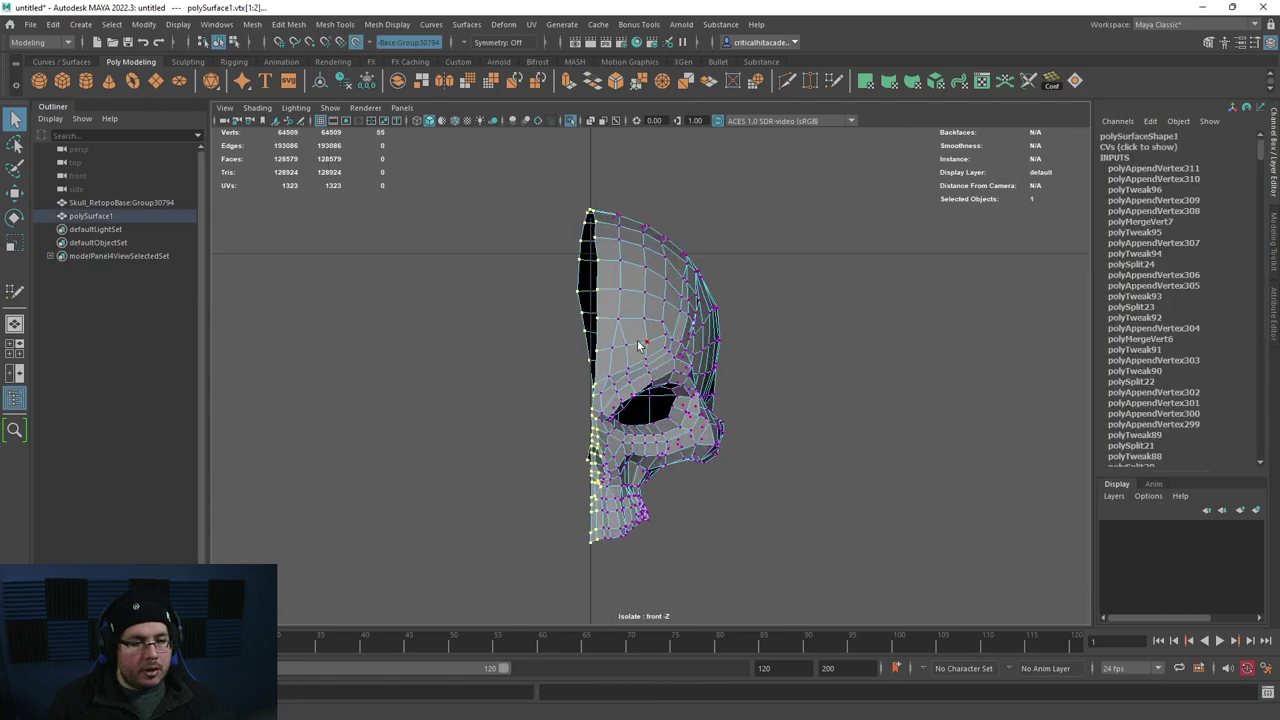
scroll(620, 440, up, 3)
ctrl+drag(676, 298, 614, 552)
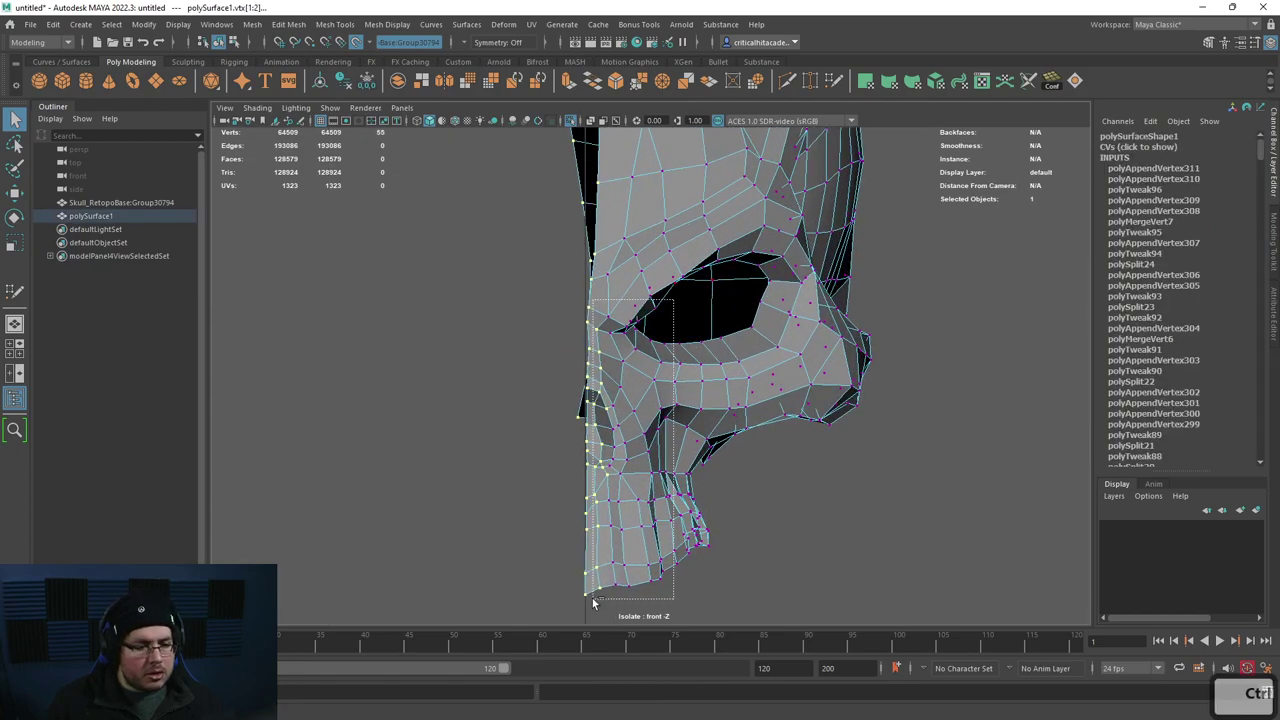
ctrl+drag(593, 600, 593, 600)
Step: Flatten the selected midline vertices into a straight vertical line by scaling them horizontally
key(4)
alt+middle_drag(614, 375, 660, 474)
key(a)
scroll(680, 363, up, 4)
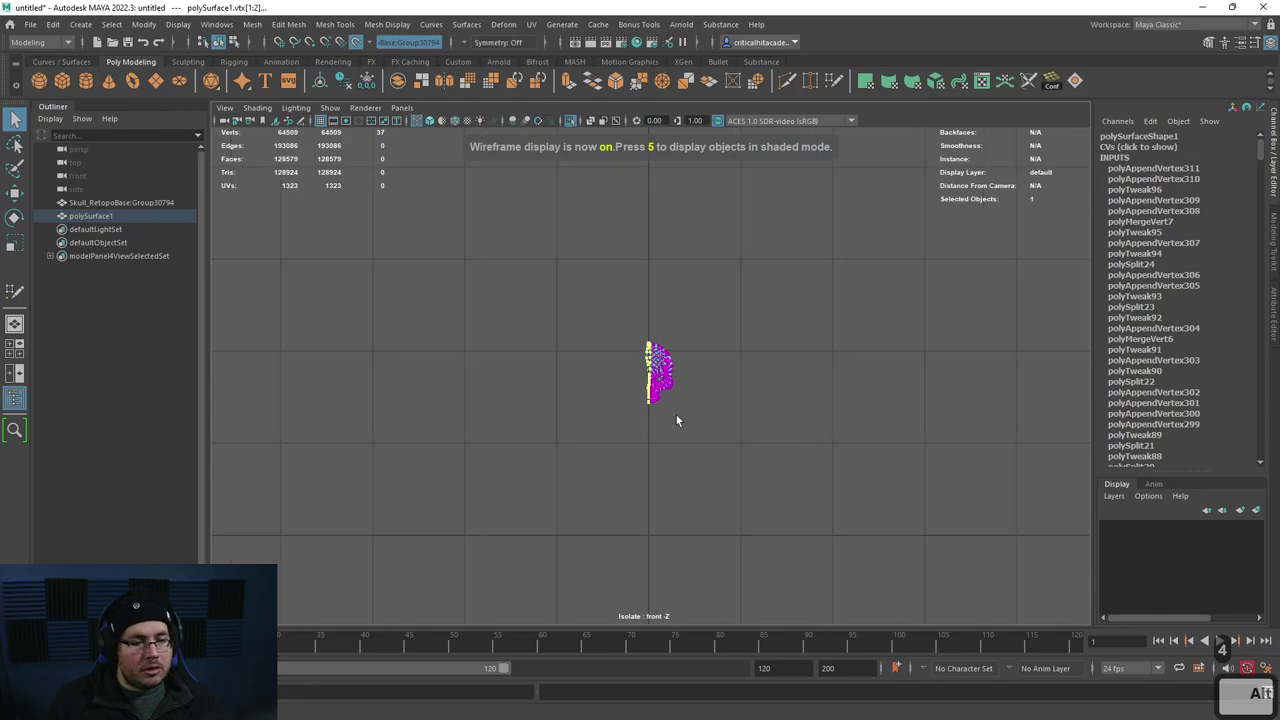
scroll(663, 366, up, 10)
key(r)
mouse_move(692, 358)
mouse_down()
mouse_move(617, 377)
mouse_move(749, 320)
mouse_move(818, 237)
mouse_move(781, 312)
mouse_up()
key(w)
Step: Return to the shaded perspective view and select the whole retopology mesh in object mode
key(6)
click(818, 237)
click(776, 318)
alt+right_drag(776, 318, 769, 360)
mouse_move(769, 360)
alt+mouse_down()
mouse_move(842, 402)
mouse_move(728, 425)
alt+mouse_up()
click(842, 402)
alt+middle_drag(728, 422, 753, 392)
alt+right_drag(753, 392, 706, 374)
click(706, 374)
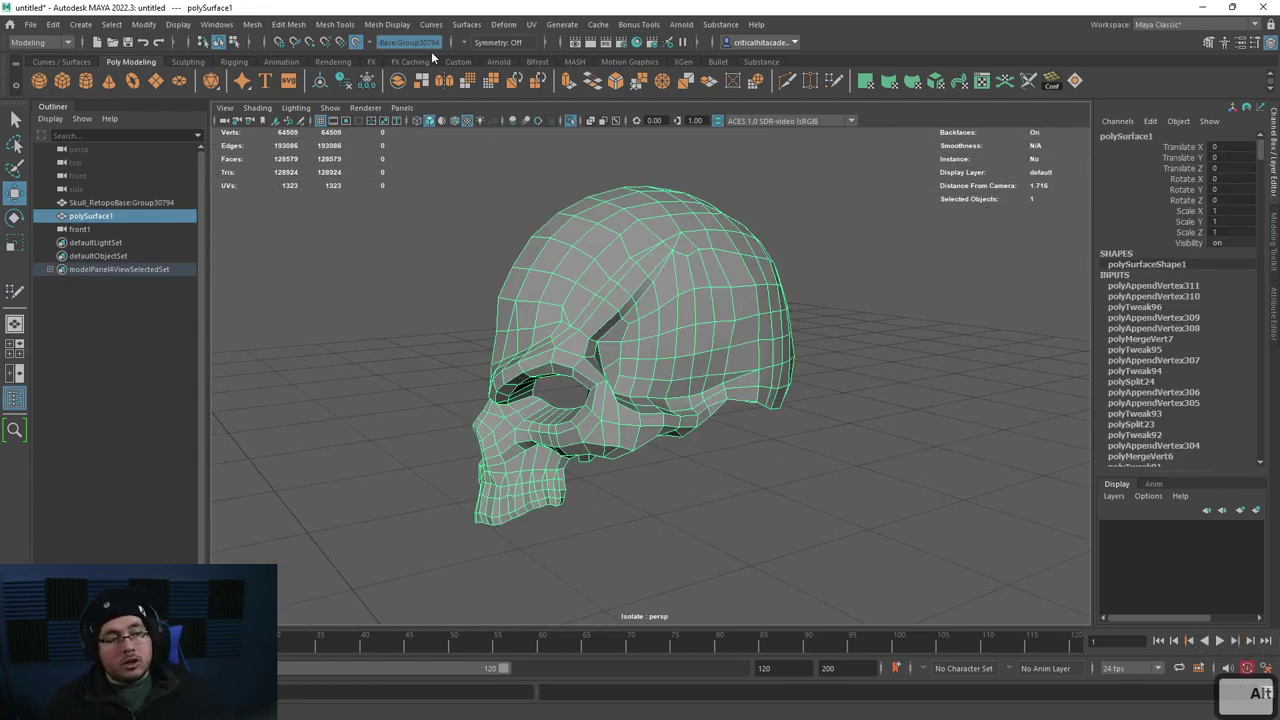
Step: Soften the edges of the retopology mesh and check its shading from several angles
click(387, 24)
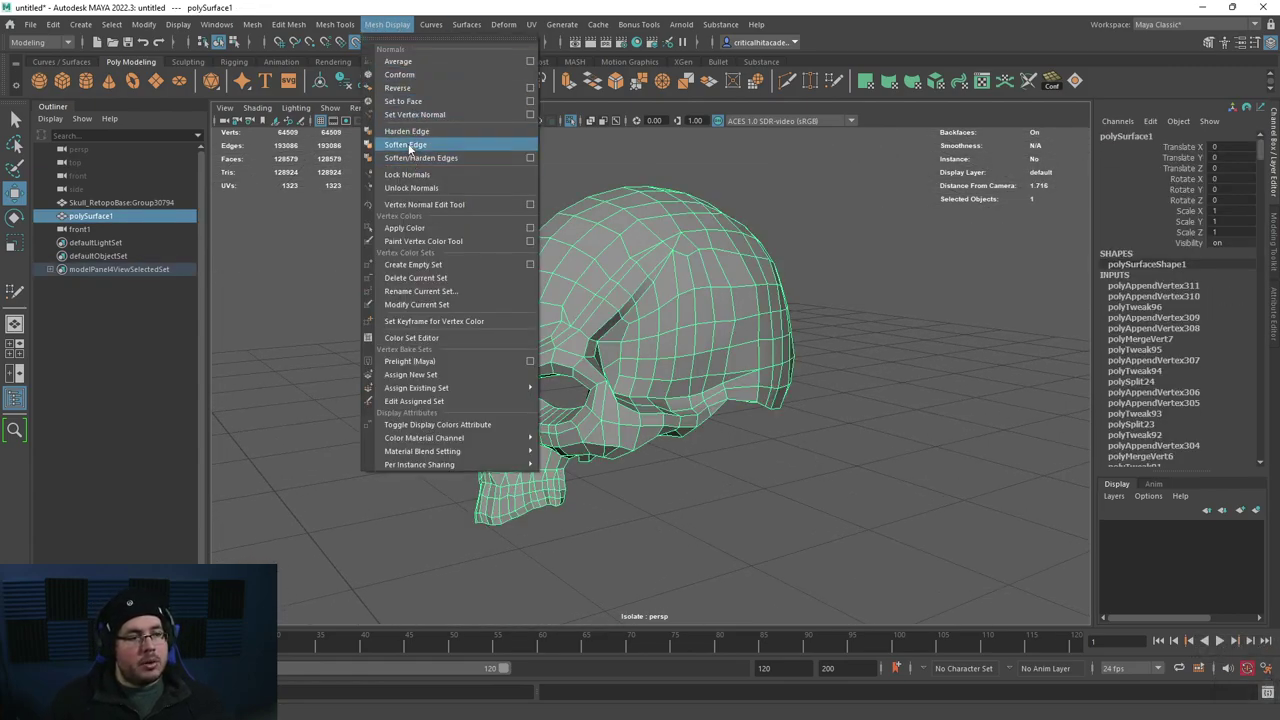
click(410, 148)
mouse_move(459, 314)
alt+mouse_down()
mouse_move(543, 309)
mouse_move(560, 346)
mouse_move(526, 320)
mouse_move(411, 312)
mouse_move(403, 337)
mouse_move(460, 320)
mouse_move(554, 345)
mouse_move(649, 329)
mouse_move(680, 357)
mouse_move(634, 323)
mouse_move(671, 277)
mouse_move(719, 323)
mouse_move(571, 314)
mouse_move(466, 338)
mouse_move(500, 329)
mouse_move(751, 463)
mouse_move(711, 378)
mouse_move(823, 460)
mouse_move(709, 374)
mouse_move(606, 403)
mouse_move(657, 345)
mouse_move(641, 437)
mouse_move(585, 410)
mouse_move(635, 405)
alt+mouse_up()
key(7)
key(6)
alt+drag(632, 455, 620, 408)
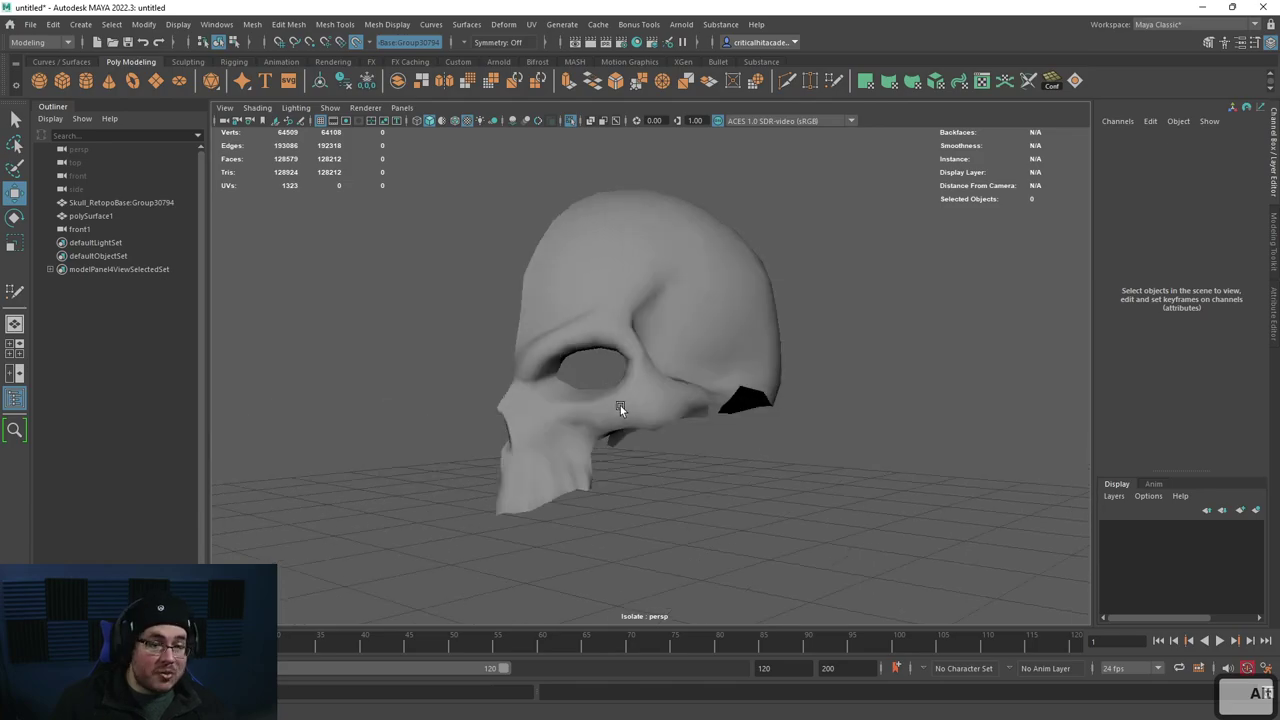
Step: Leave isolation to show the reference skull, close in on the eye socket and open the Quad Draw tool settings
click(572, 121)
click(651, 331)
mouse_move(651, 331)
alt+right_down()
mouse_move(611, 374)
mouse_move(642, 364)
alt+right_up()
alt+drag(642, 364, 697, 355)
right_drag(655, 284, 662, 252)
double_click(700, 264)
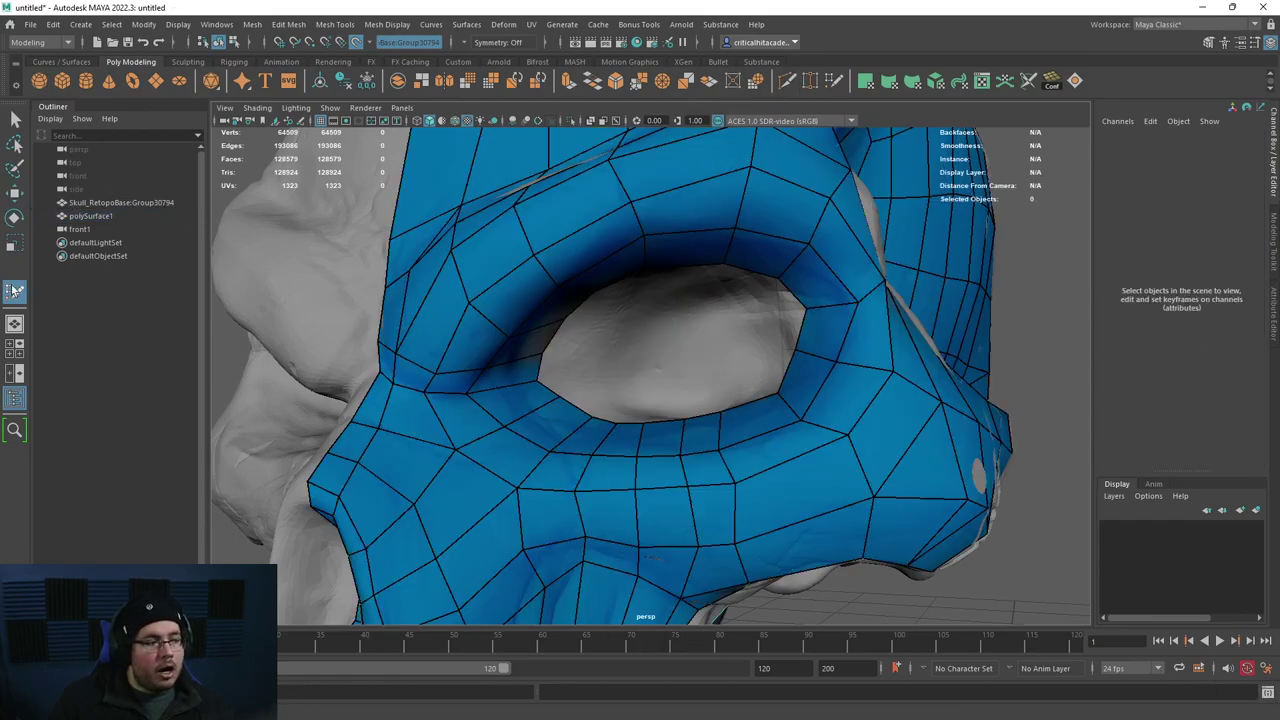
double_click(15, 290)
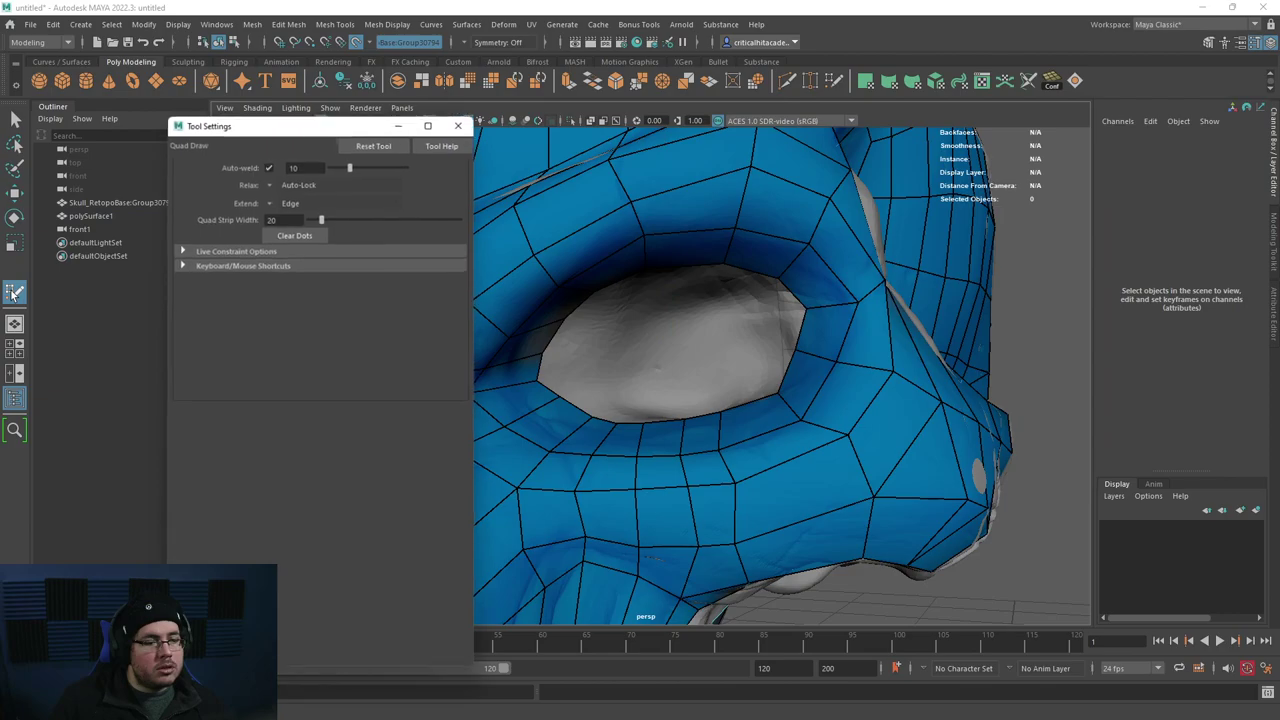
Step: Try extending the eye socket's border edge with the Quad Draw Extend option set to Loop
click(268, 201)
click(300, 214)
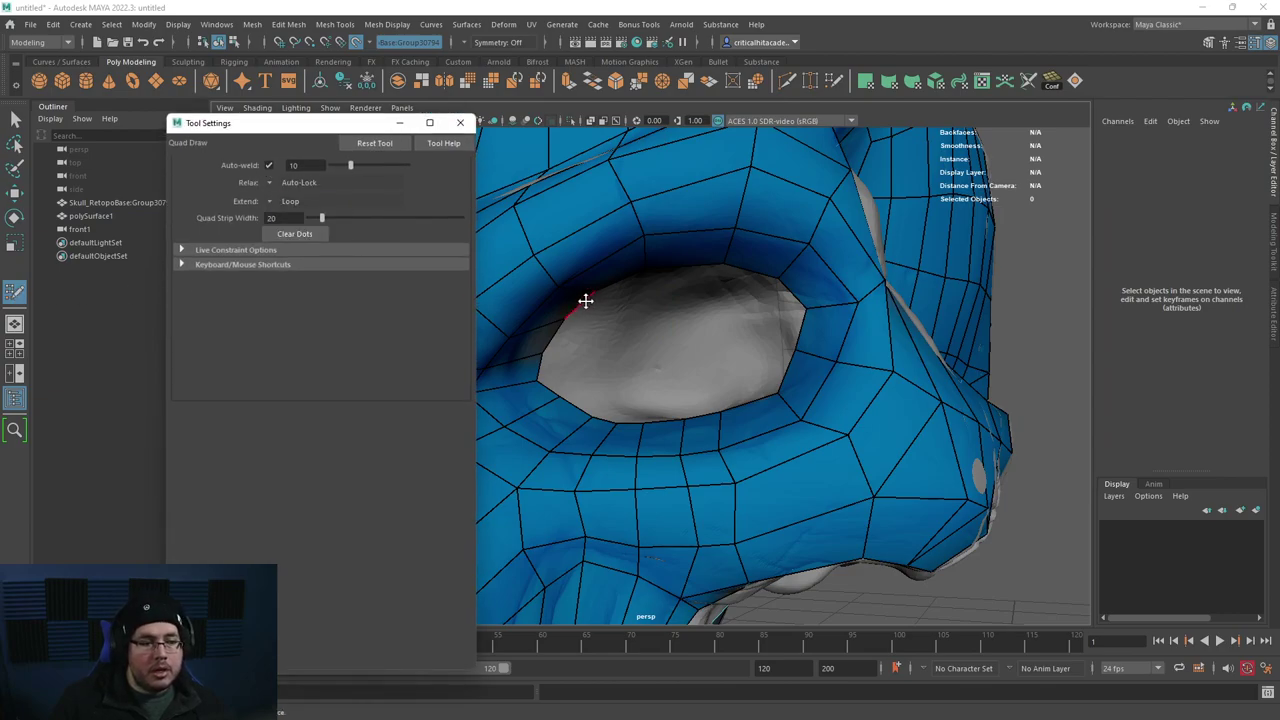
key(ctrl+z)
Step: Set the Quad Draw Extend option to Border and extend the eye socket's whole inner border inward
click(268, 201)
click(300, 227)
key(Tab)
key(Tab)
drag(575, 315, 726, 453)
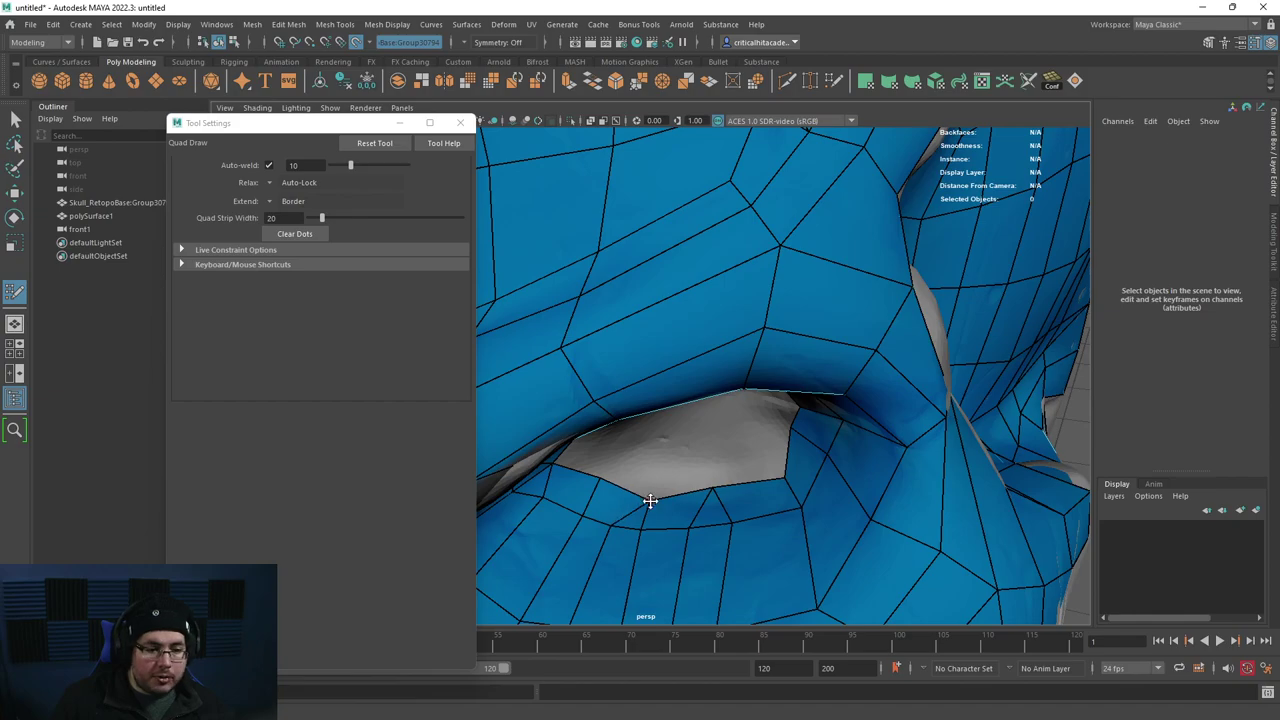
Step: Add quads inside the eye socket along the upper edge and at both ends of the remaining opening
alt+drag(600, 472, 693, 347)
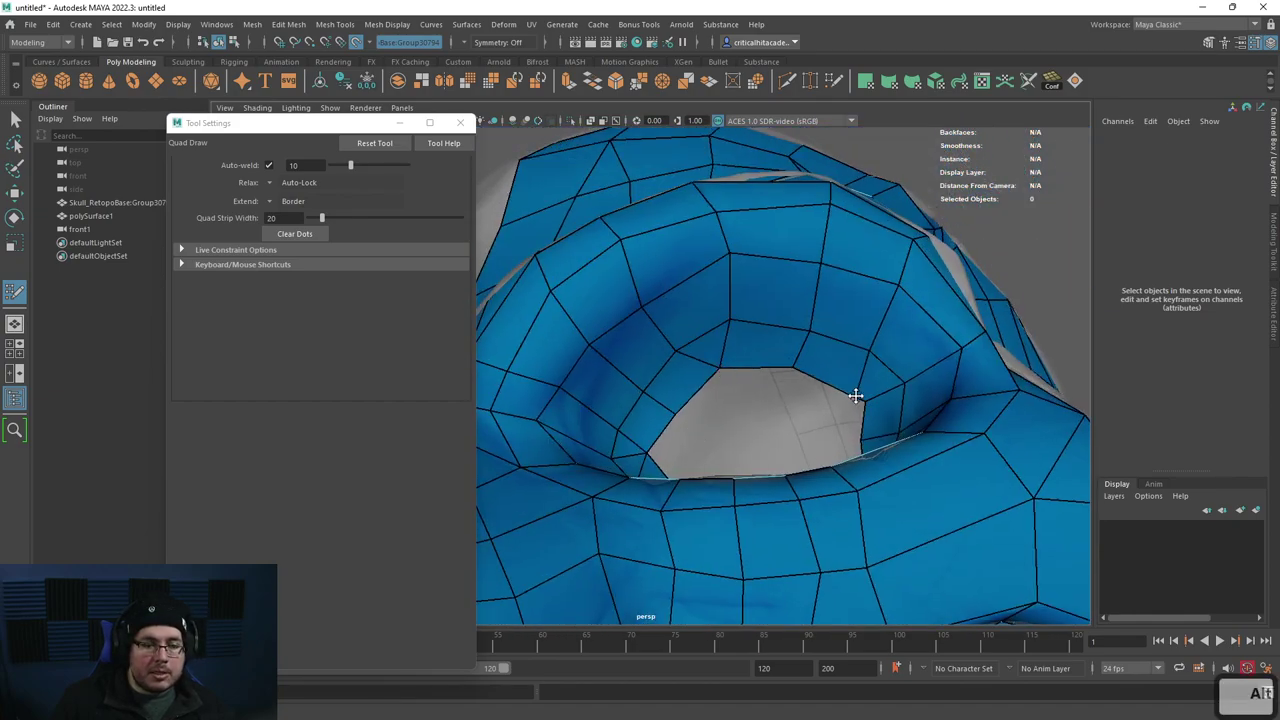
alt+drag(864, 400, 793, 449)
alt+right_drag(766, 406, 761, 392)
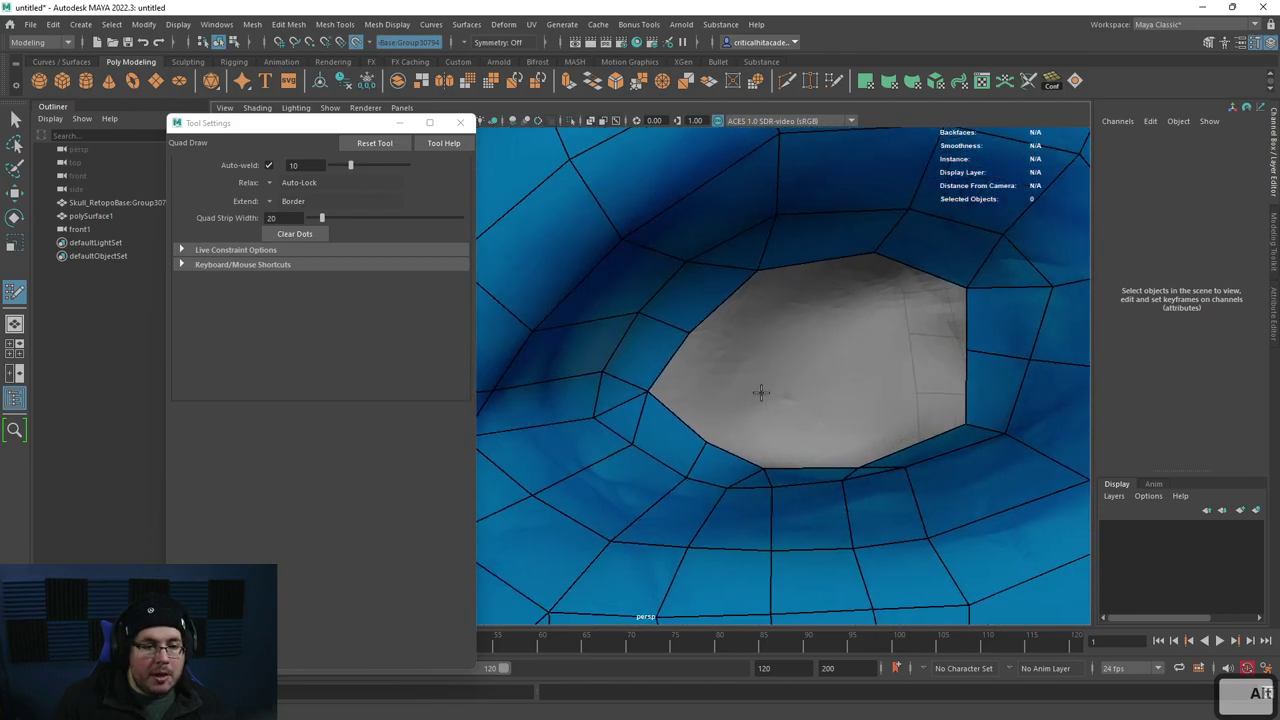
shift+click(760, 335)
shift+click(825, 296)
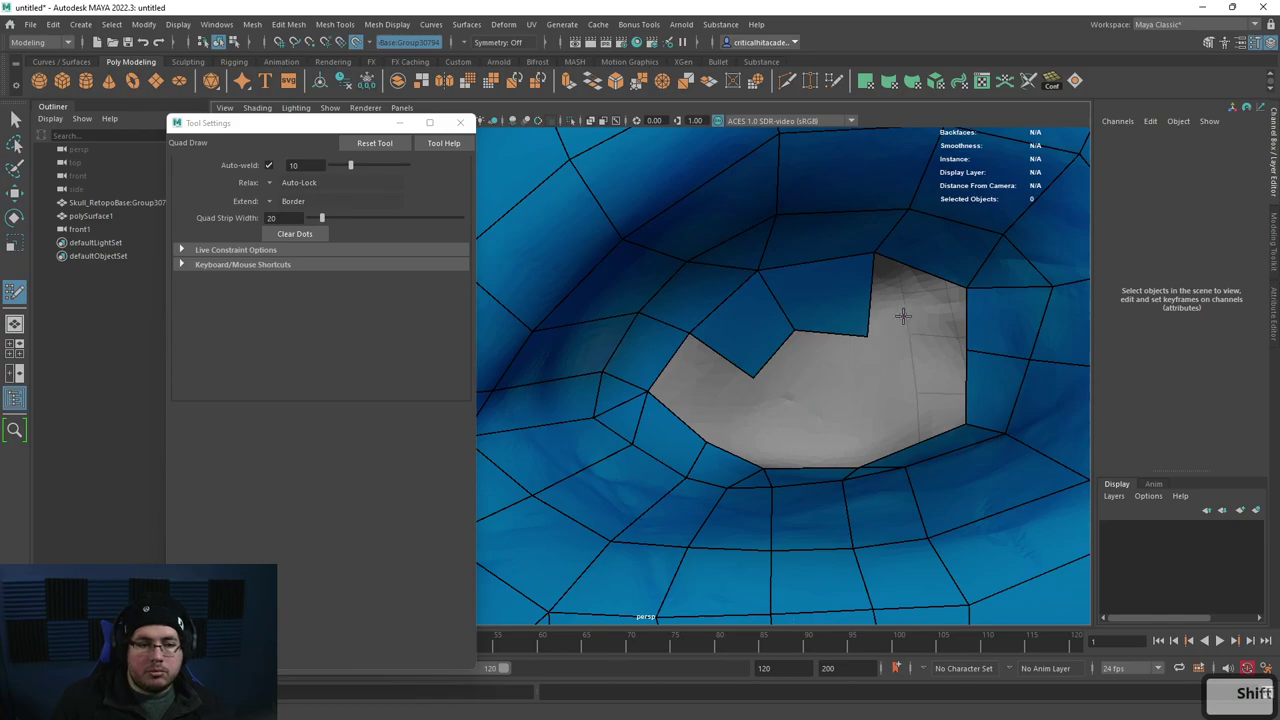
shift+click(910, 312)
ctrl+shift+click(908, 394)
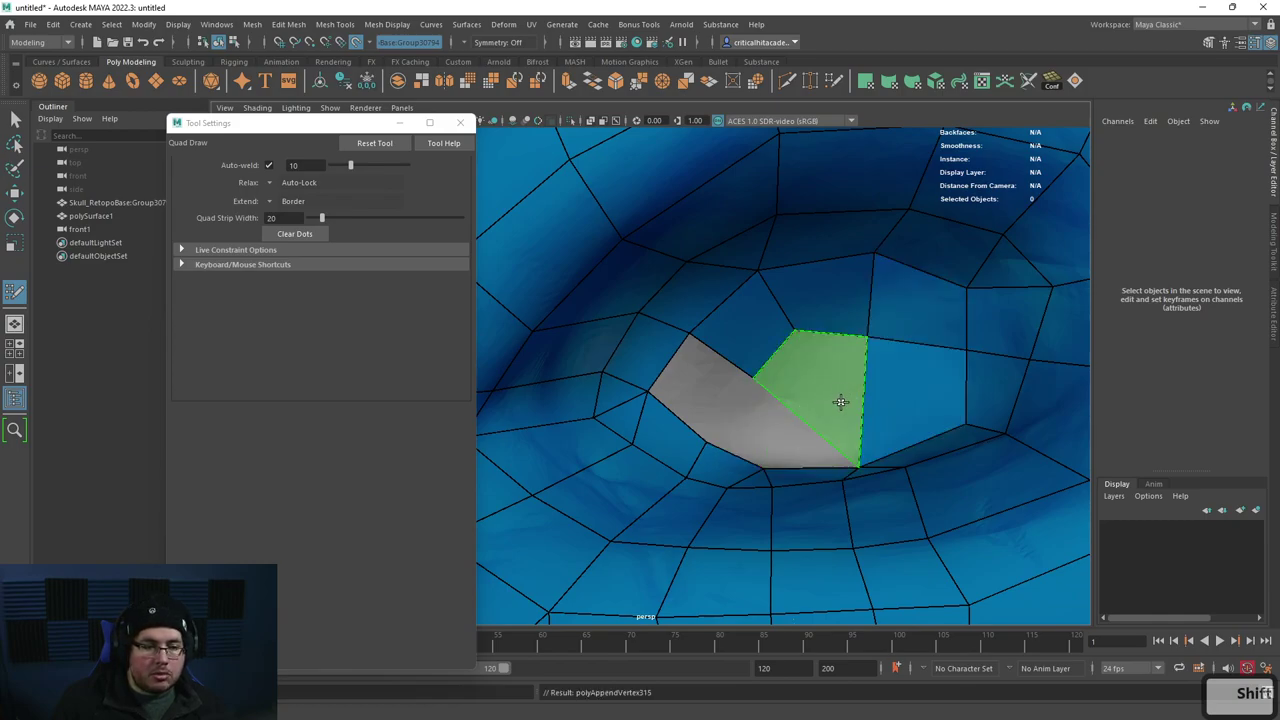
shift+click(693, 386)
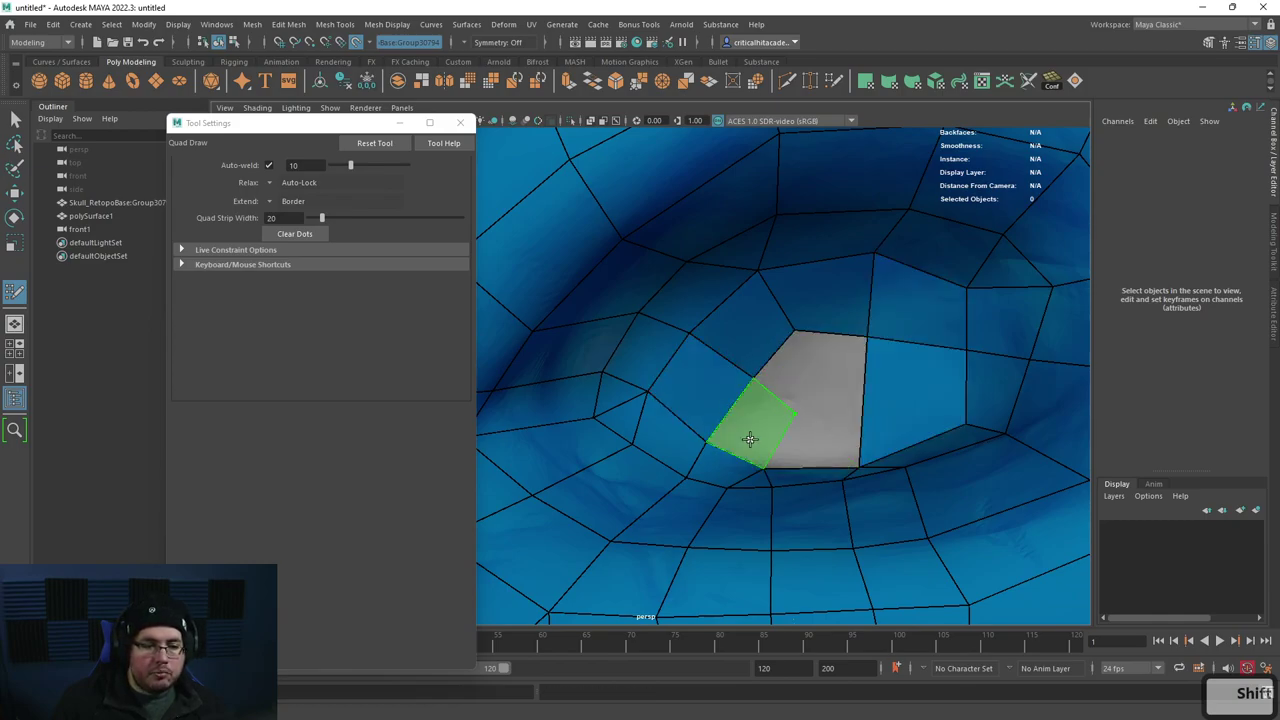
Step: Fill the remaining centre of the eye socket opening with quads and relax the new faces
shift+click(750, 439)
shift+click(812, 350)
shift+click(823, 431)
mouse_move(840, 370)
shift+mouse_down()
mouse_move(864, 402)
mouse_move(854, 420)
shift+mouse_up()
alt+middle_drag(854, 420, 808, 462)
mouse_move(808, 462)
shift+mouse_down()
mouse_move(857, 532)
mouse_move(749, 353)
mouse_move(714, 414)
mouse_move(814, 414)
mouse_move(775, 443)
mouse_move(705, 441)
mouse_move(726, 457)
mouse_move(866, 421)
mouse_move(809, 394)
mouse_move(775, 400)
mouse_move(783, 426)
mouse_move(829, 449)
mouse_move(924, 348)
shift+mouse_up()
Step: Leave Quad Draw, select the mesh with the closed eye socket and isolate it in the view
scroll(714, 414, down, 5)
key(q)
click(924, 348)
click(821, 400)
click(570, 120)
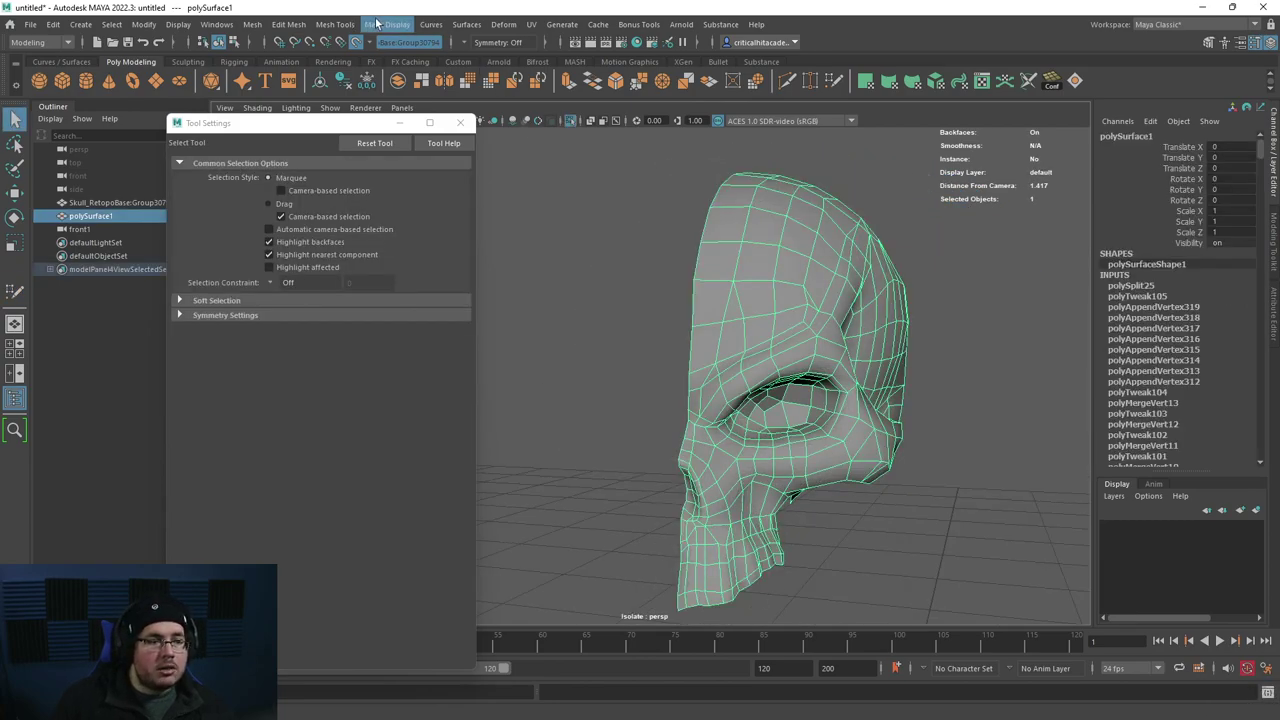
Step: Apply Soften Edge to the updated mesh and look over its shading
click(381, 22)
click(424, 144)
click(546, 238)
mouse_move(590, 270)
alt+mouse_down()
mouse_move(671, 297)
mouse_move(705, 287)
mouse_move(629, 323)
mouse_move(604, 320)
mouse_move(572, 262)
mouse_move(549, 306)
mouse_move(471, 266)
mouse_move(481, 310)
mouse_move(612, 318)
alt+mouse_up()
Step: Select all faces of the retopology mesh to check the face count, and close the tool settings
drag(344, 123, 300, 332)
click(731, 295)
right_drag(718, 340, 718, 410)
scroll(850, 270, down, 5)
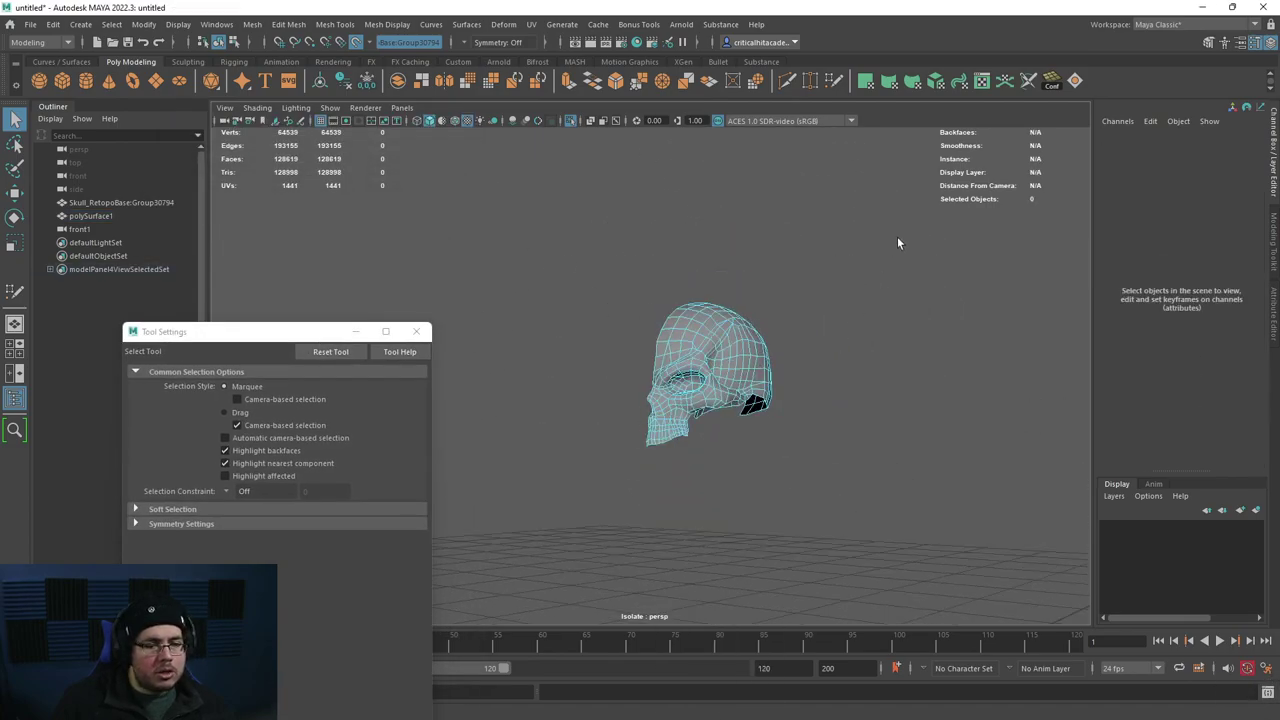
drag(897, 244, 520, 490)
drag(342, 333, 342, 222)
click(417, 221)
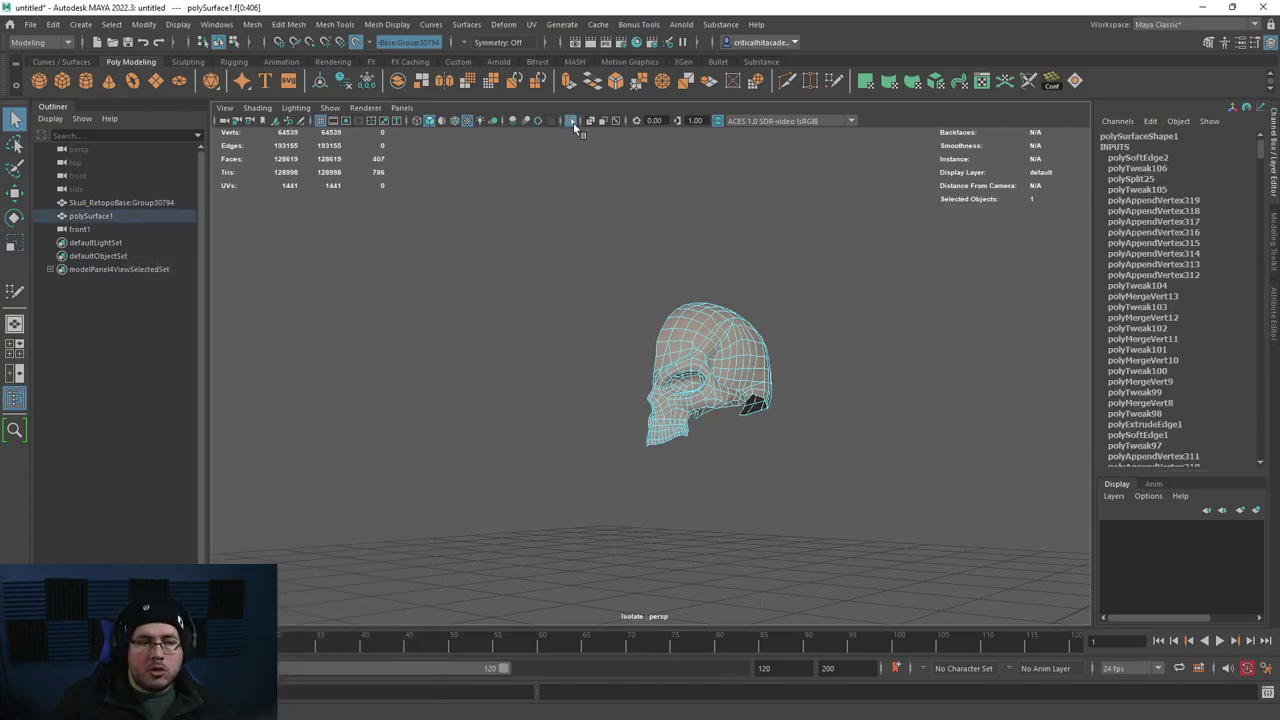
Step: Leave isolation, select the retopology mesh as an object, delete its construction history and deselect it
click(570, 121)
scroll(703, 343, up, 5)
right_drag(750, 350, 810, 275)
click(749, 349)
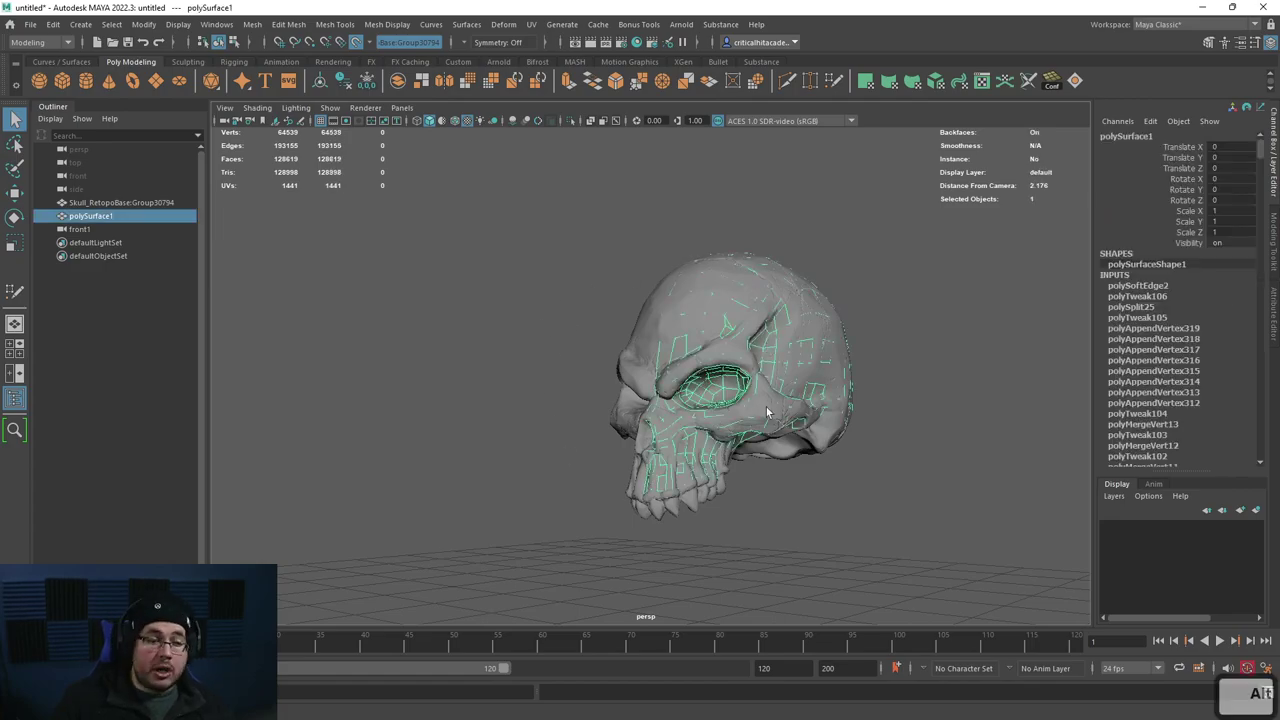
alt+drag(766, 401, 777, 437)
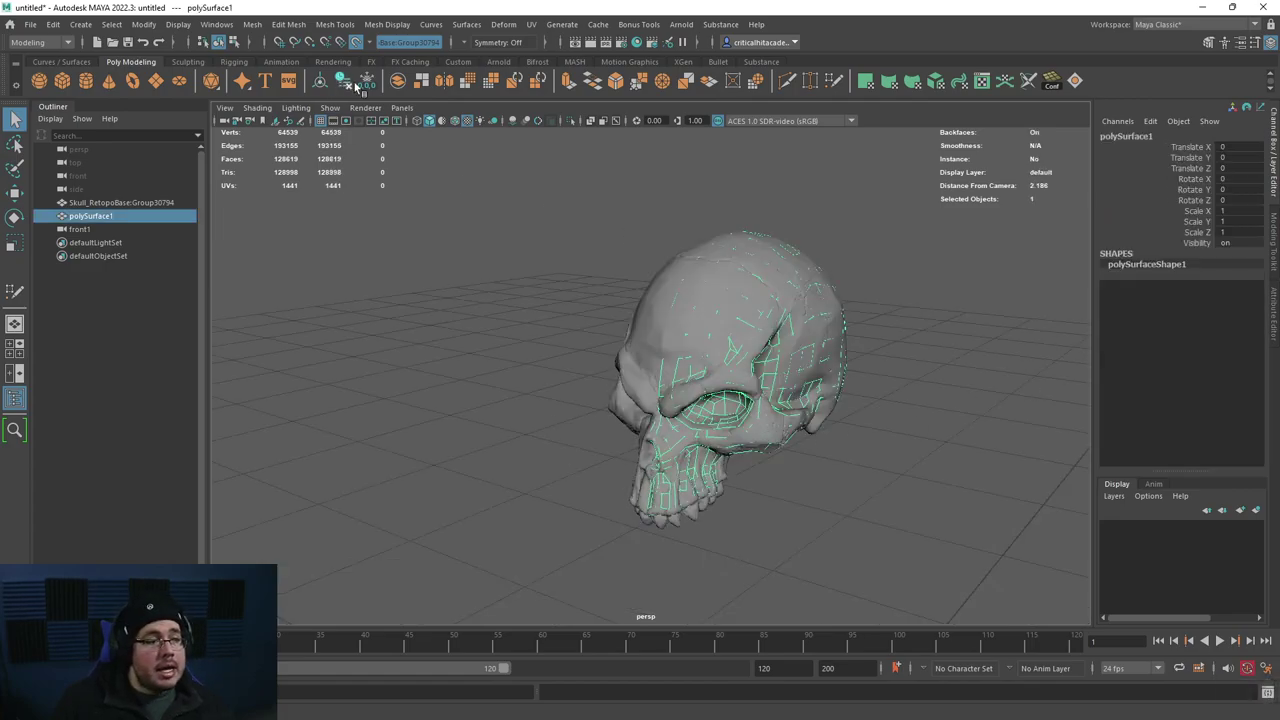
click(503, 366)
Step: Start saving the scene under a new name and set the project to the 2021\Nextut_Live folder
key(ctrl+shift+s)
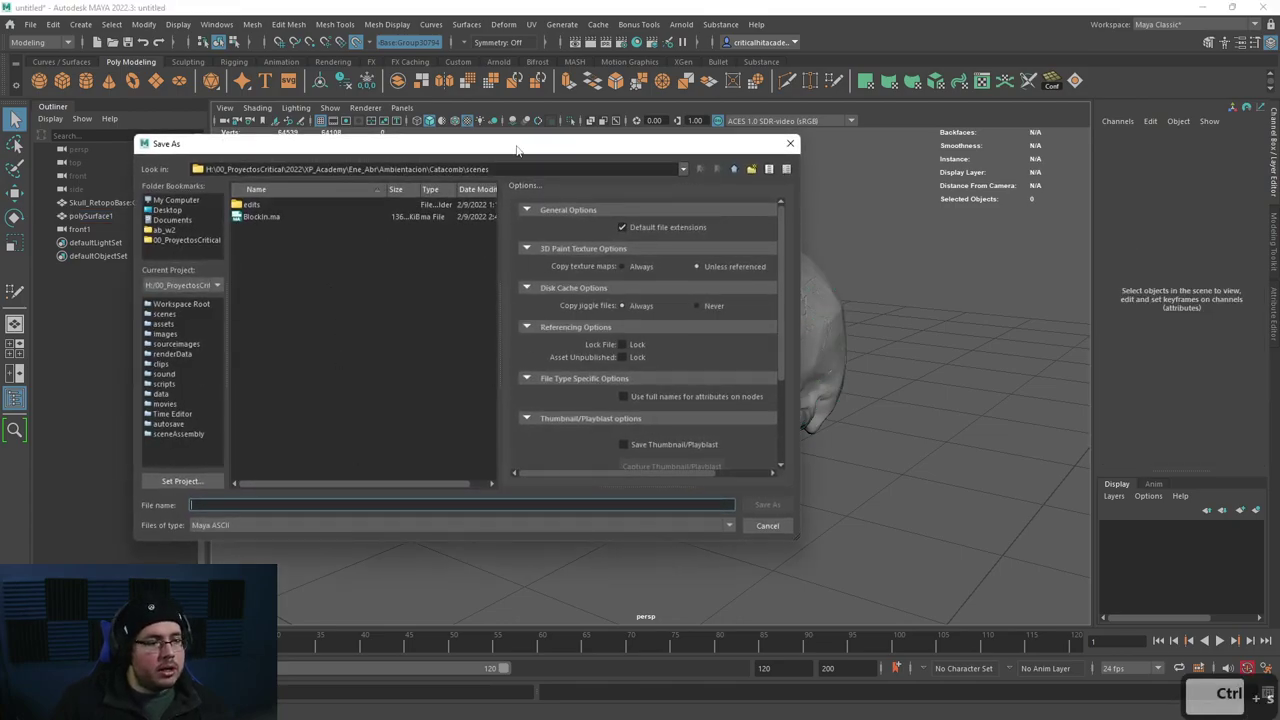
click(182, 481)
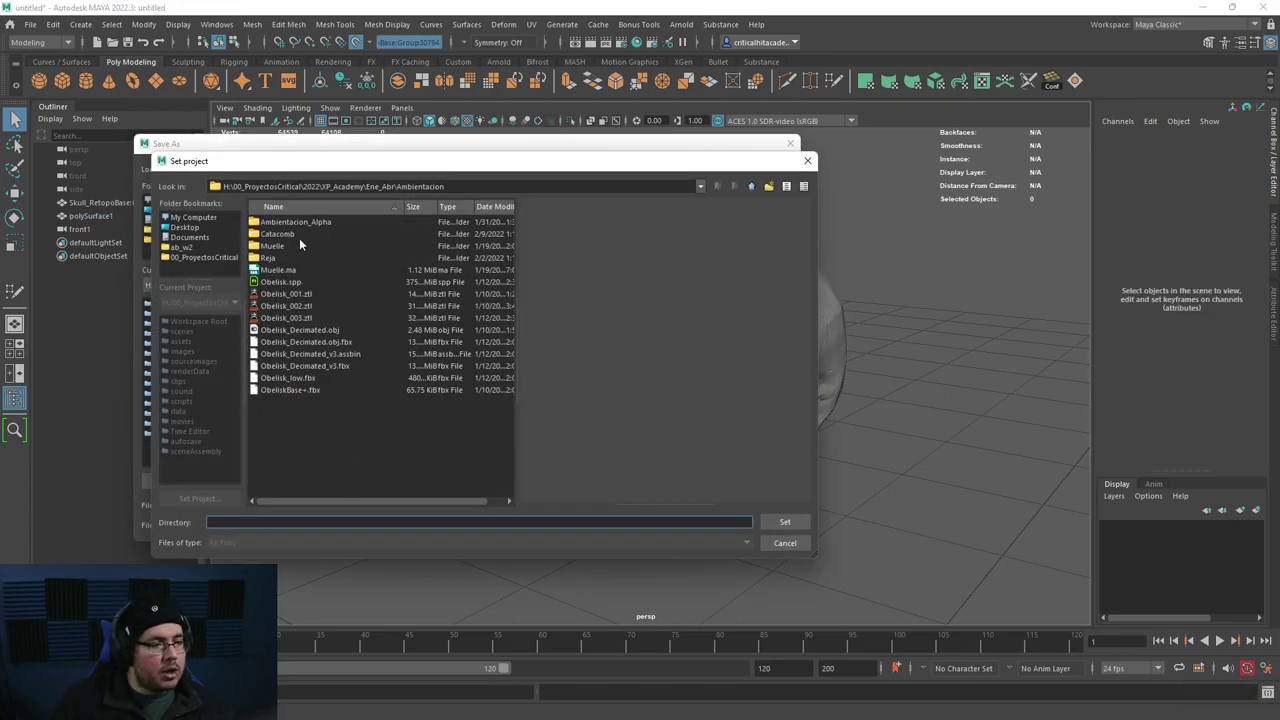
click(752, 187)
click(752, 187)
click(752, 187)
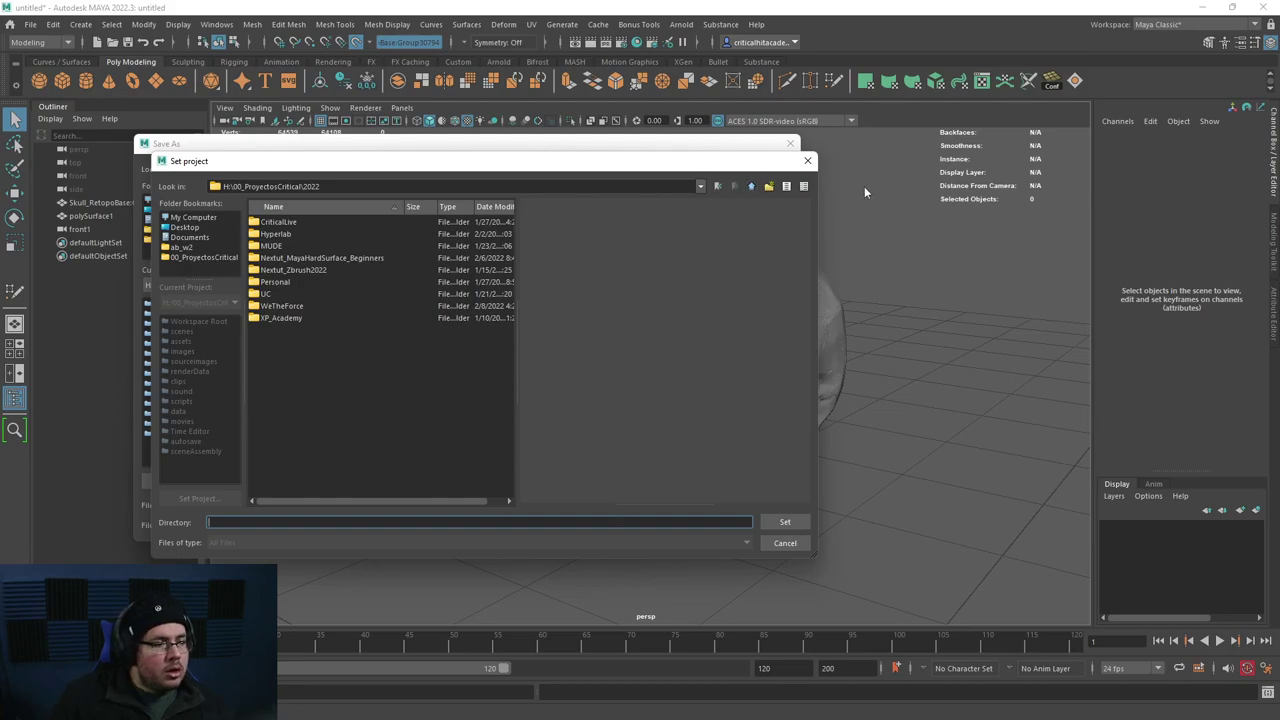
click(752, 187)
double_click(322, 234)
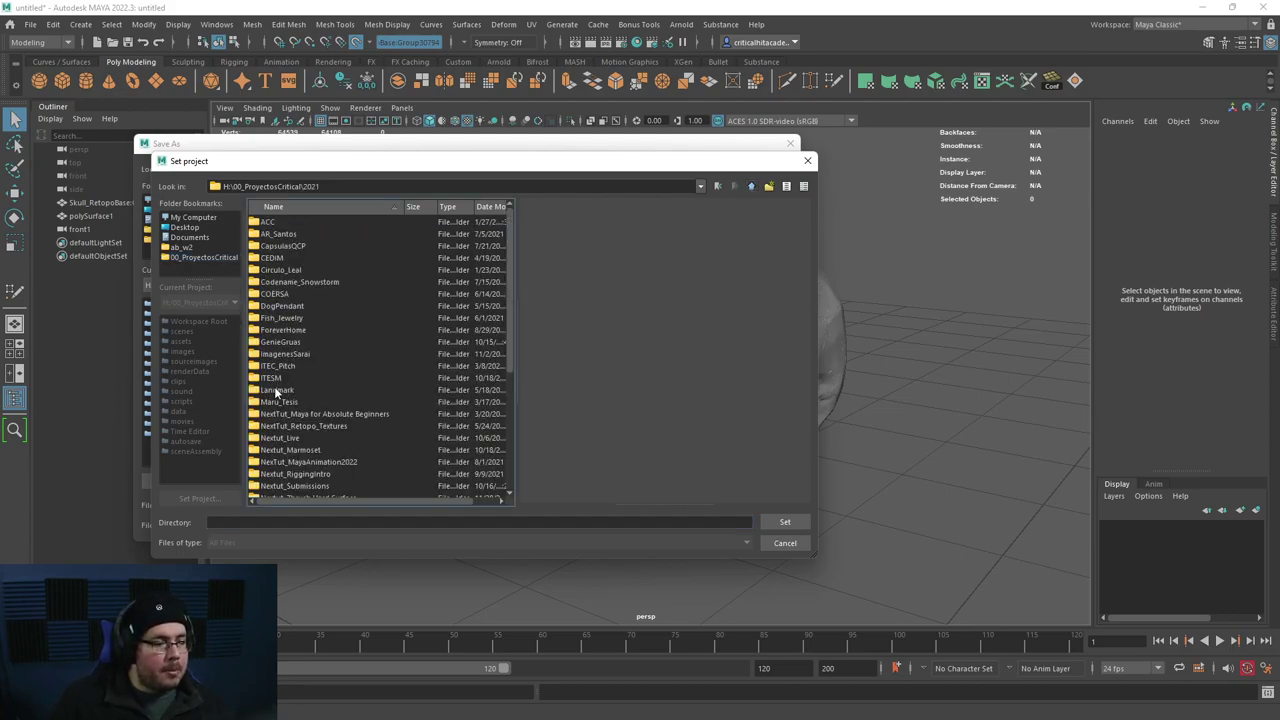
double_click(289, 437)
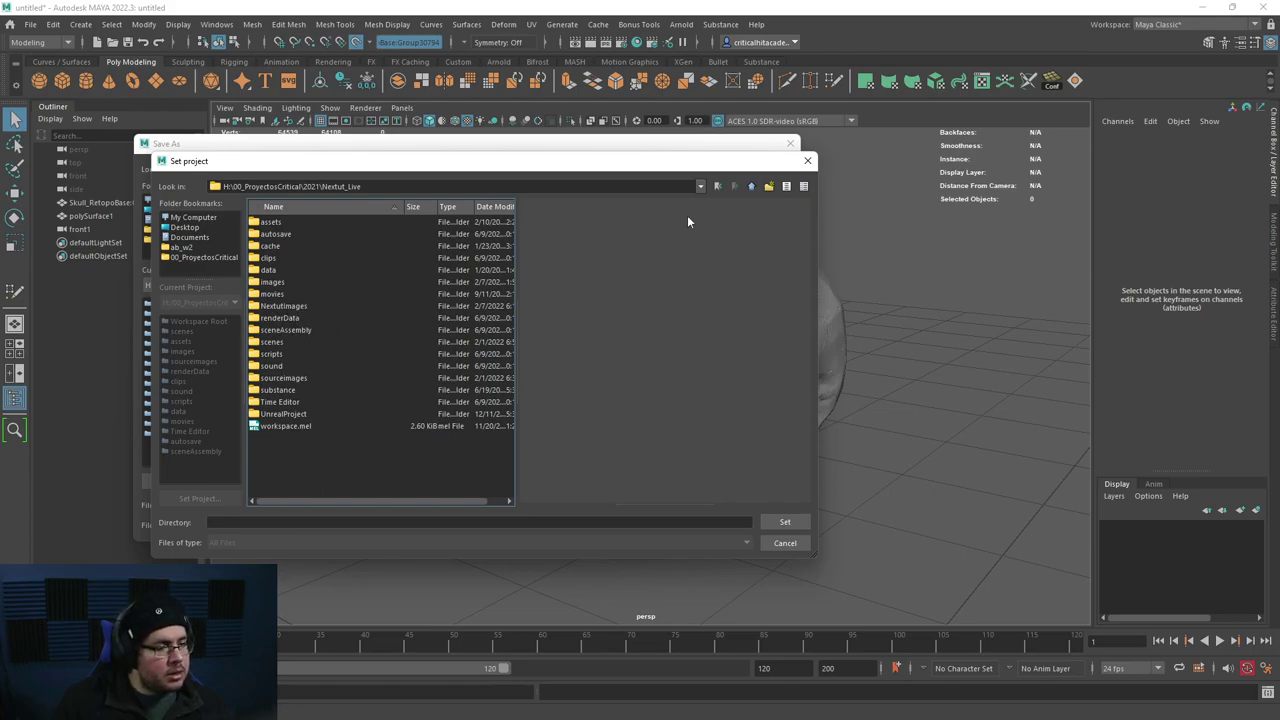
click(784, 524)
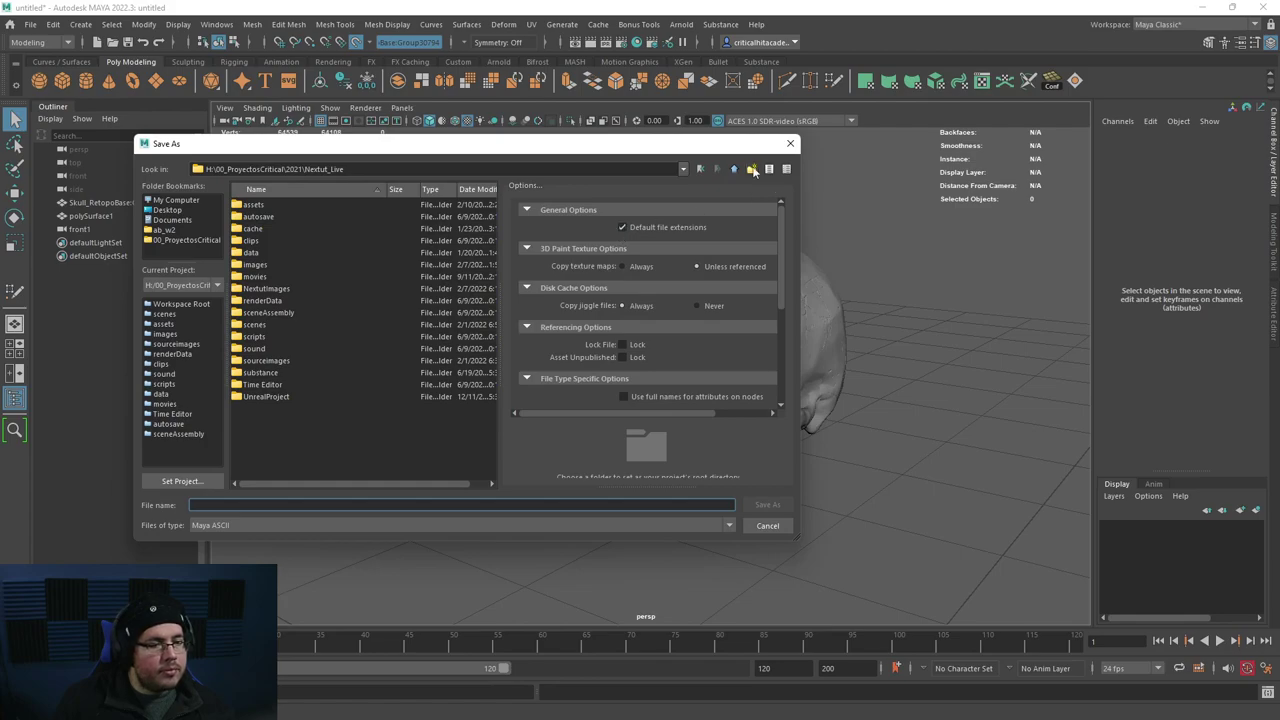
Step: Save the scene as StylizedSculpt in the project's scenes folder as Maya ASCII
double_click(255, 326)
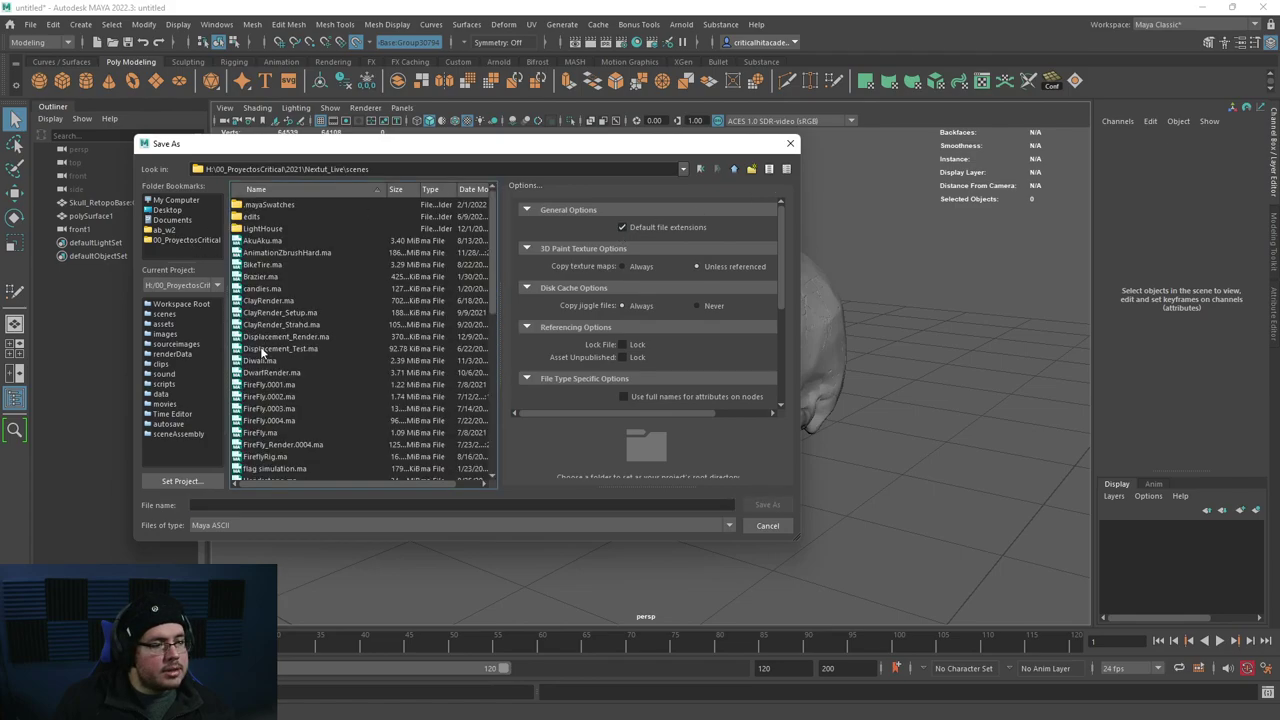
click(302, 502)
text(DS)
key(Caps_Lock)
text(t)
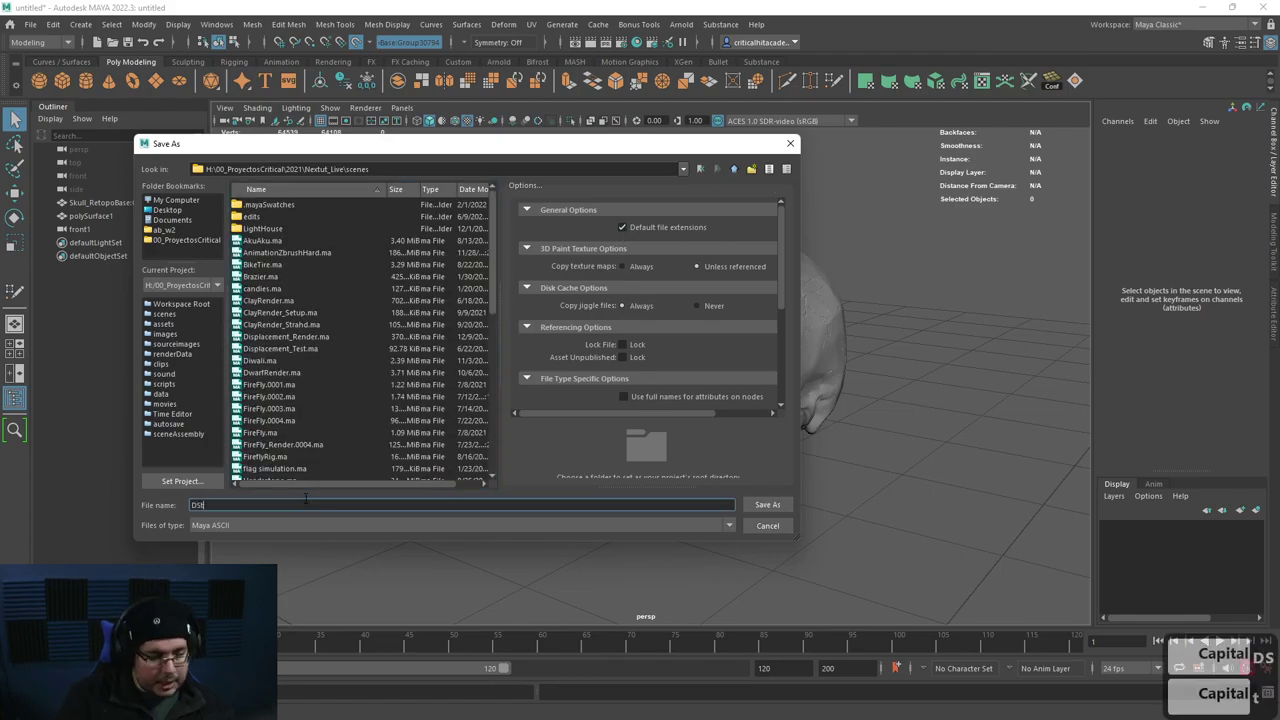
key(BackSpace)
key(BackSpace)
key(BackSpace)
text(S)
key(Caps_Lock)
text(T)
key(BackSpace)
key(BackSpace)
text(S)
key(Caps_Lock)
text(tylized)
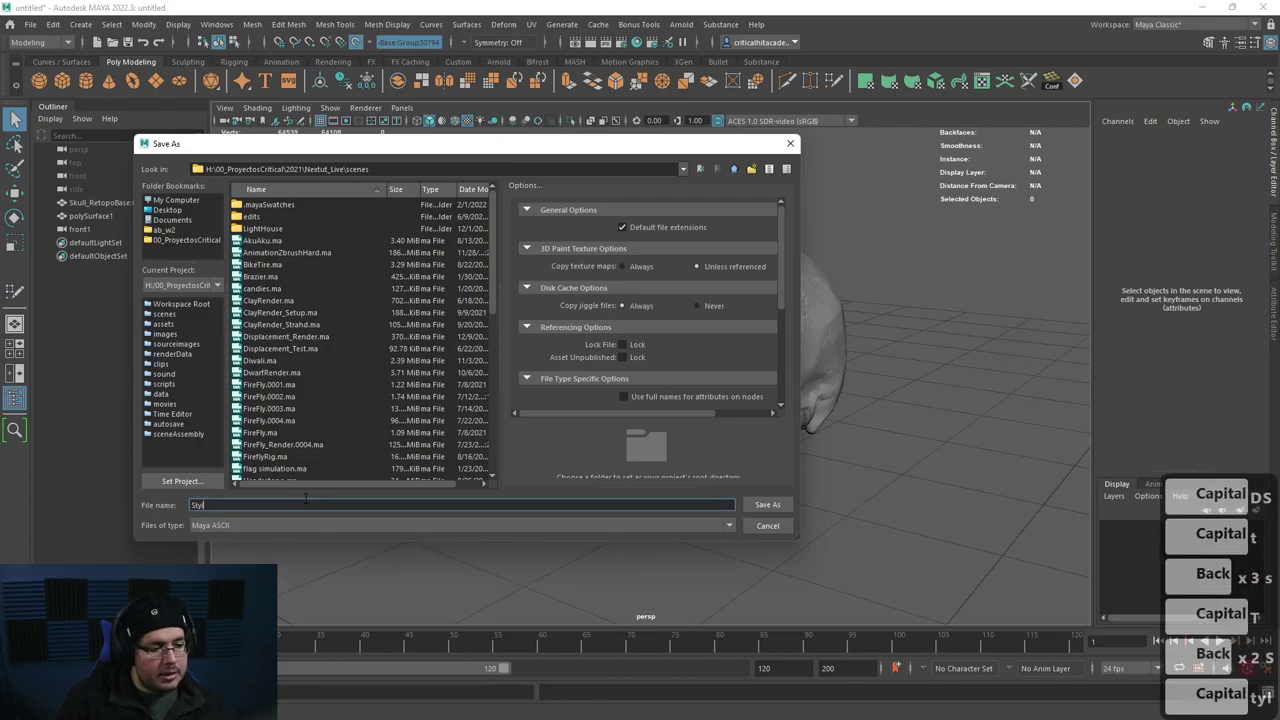
key(Caps_Lock)
text(S)
key(Caps_Lock)
text(culpt)
key(Return)
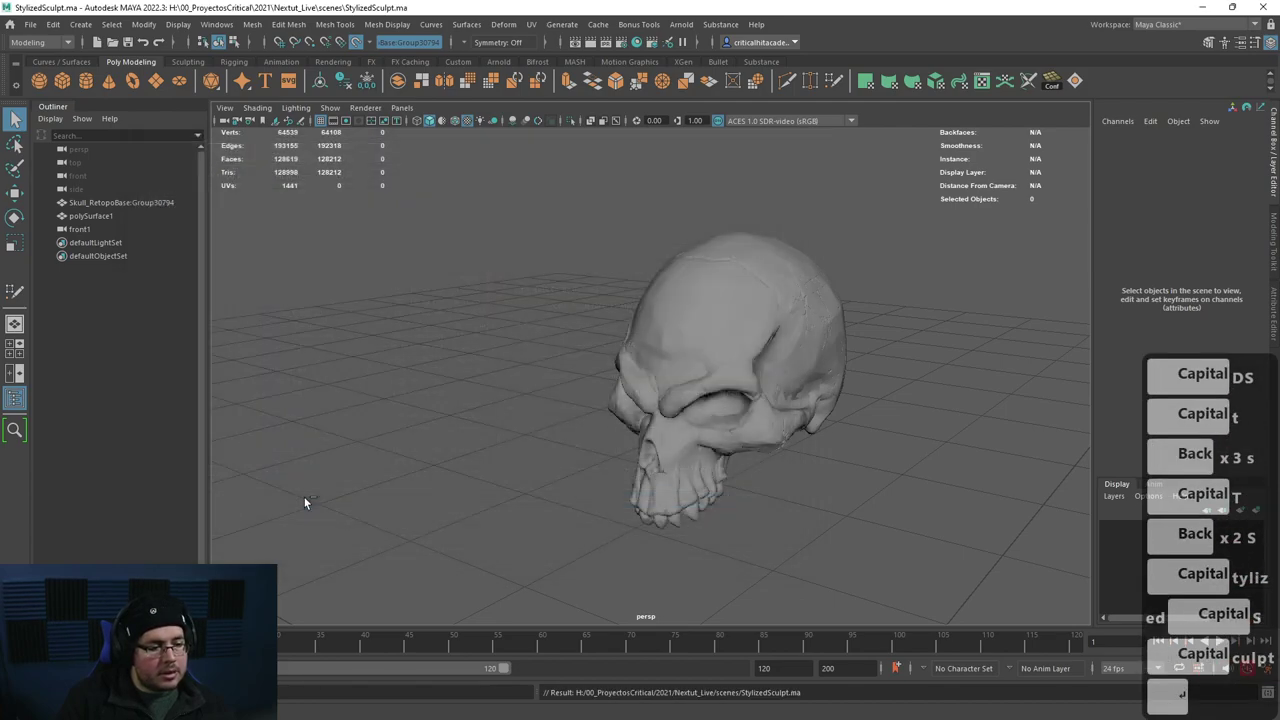
Step: Select the retopology mesh, activate Quad Draw and extend the rear midline strip down to the rim of the skull-base opening
key(alt)
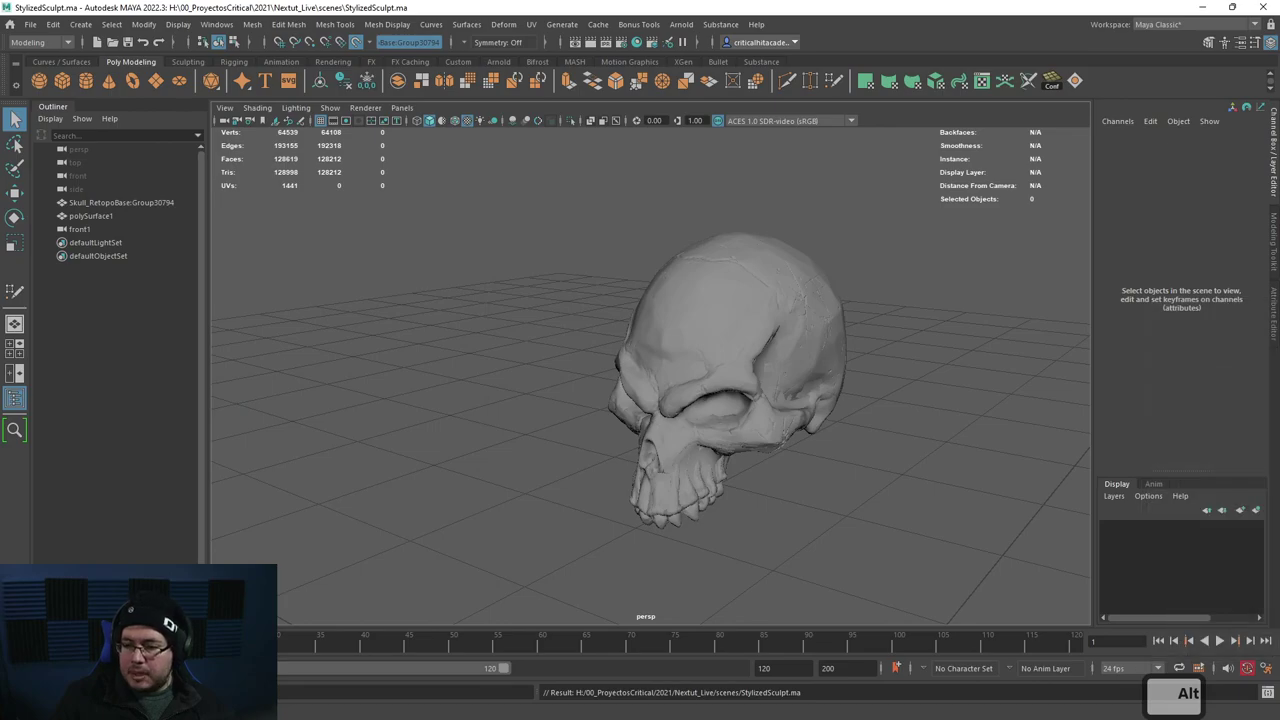
click(669, 376)
scroll(765, 410, up, 5)
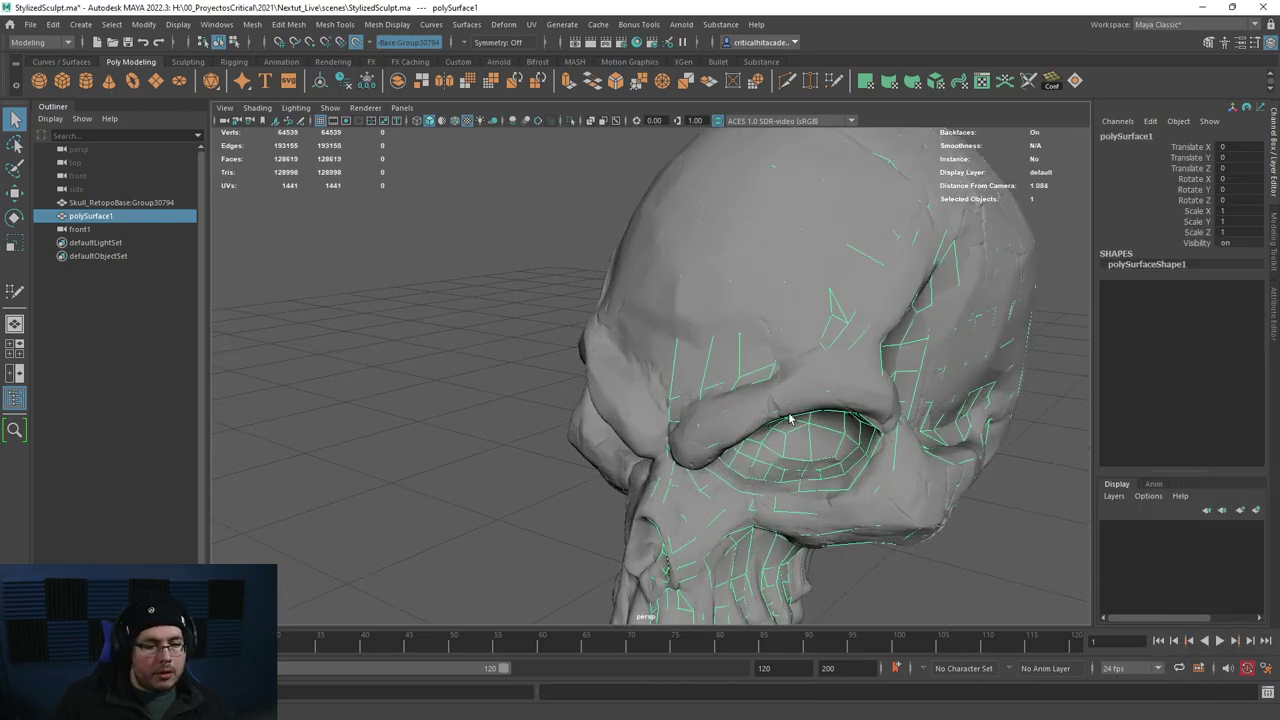
alt+middle_drag(846, 450, 818, 385)
alt+drag(818, 385, 793, 358)
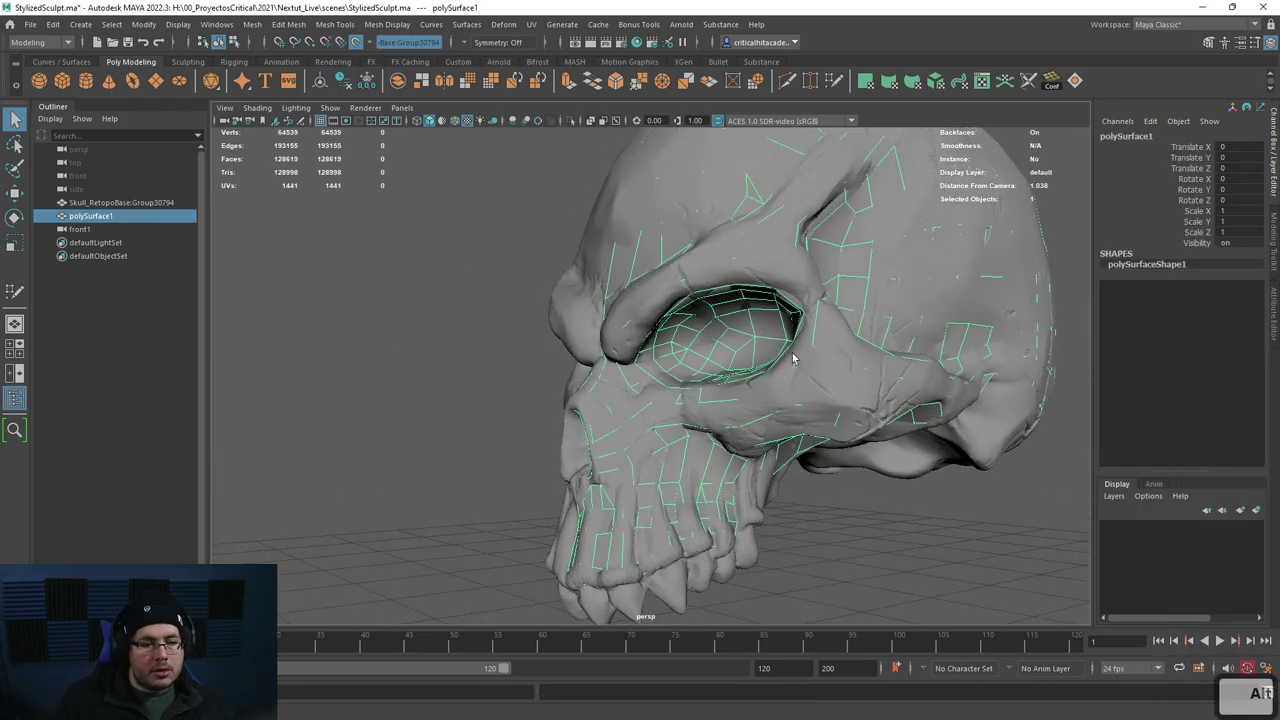
click(834, 82)
scroll(860, 391, up, 3)
mouse_move(860, 391)
alt+mouse_down()
mouse_move(851, 329)
mouse_move(681, 259)
mouse_move(617, 310)
mouse_move(571, 286)
alt+mouse_up()
scroll(634, 340, down, 3)
scroll(599, 345, down, 2)
alt+drag(599, 346, 706, 341)
shift+click(648, 298)
alt+drag(646, 294, 617, 265)
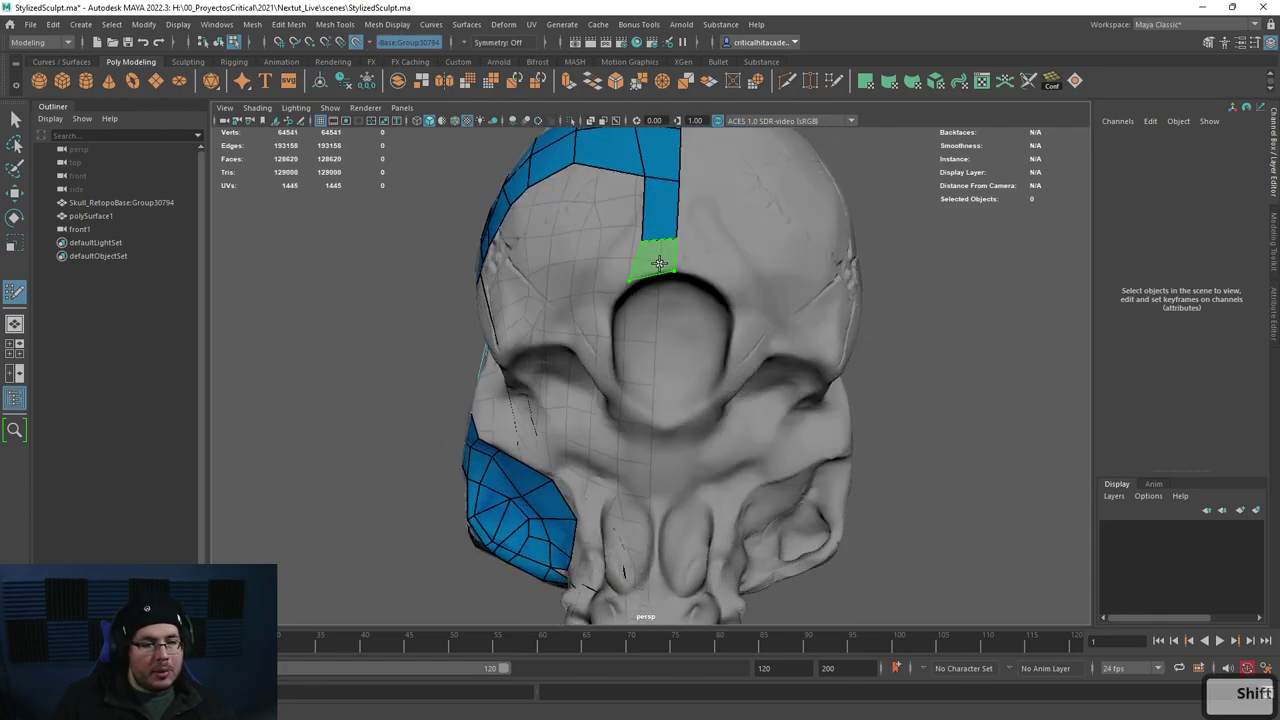
shift+click(658, 260)
shift+click(612, 270)
alt+drag(612, 270, 601, 296)
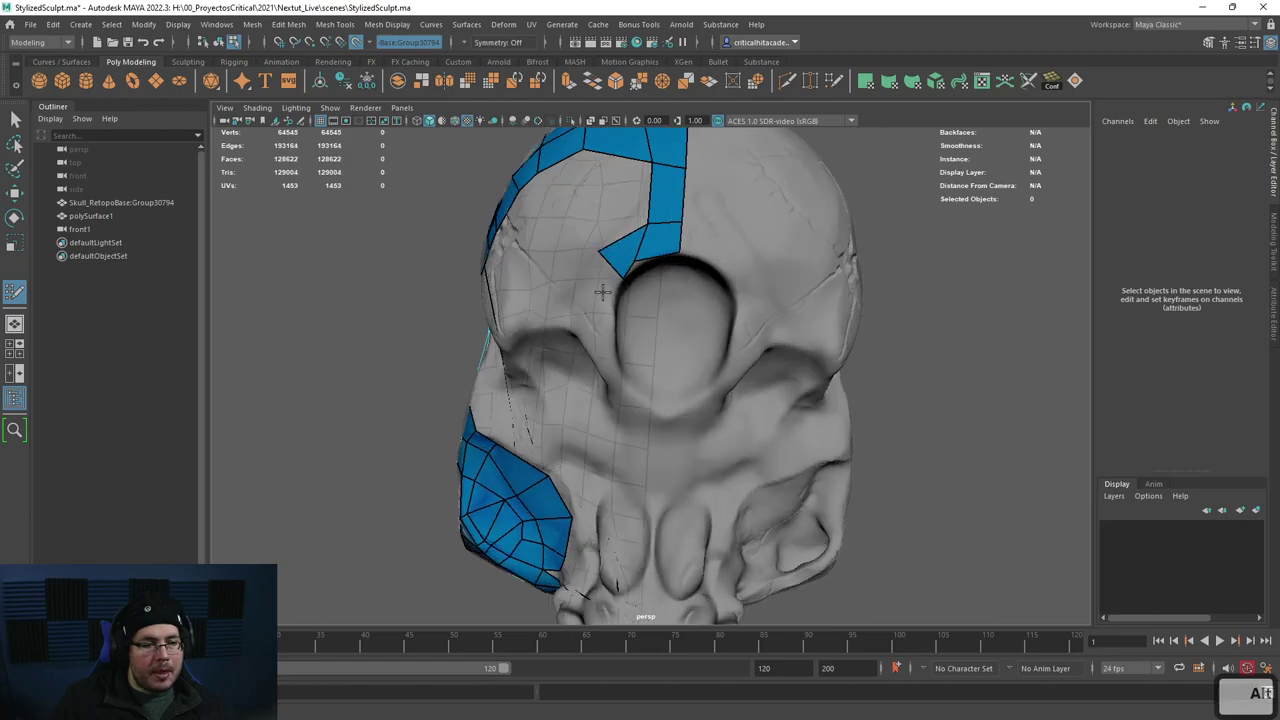
Step: Continue the strip of quads along one side of the skull-base opening's outer rim
shift+click(602, 289)
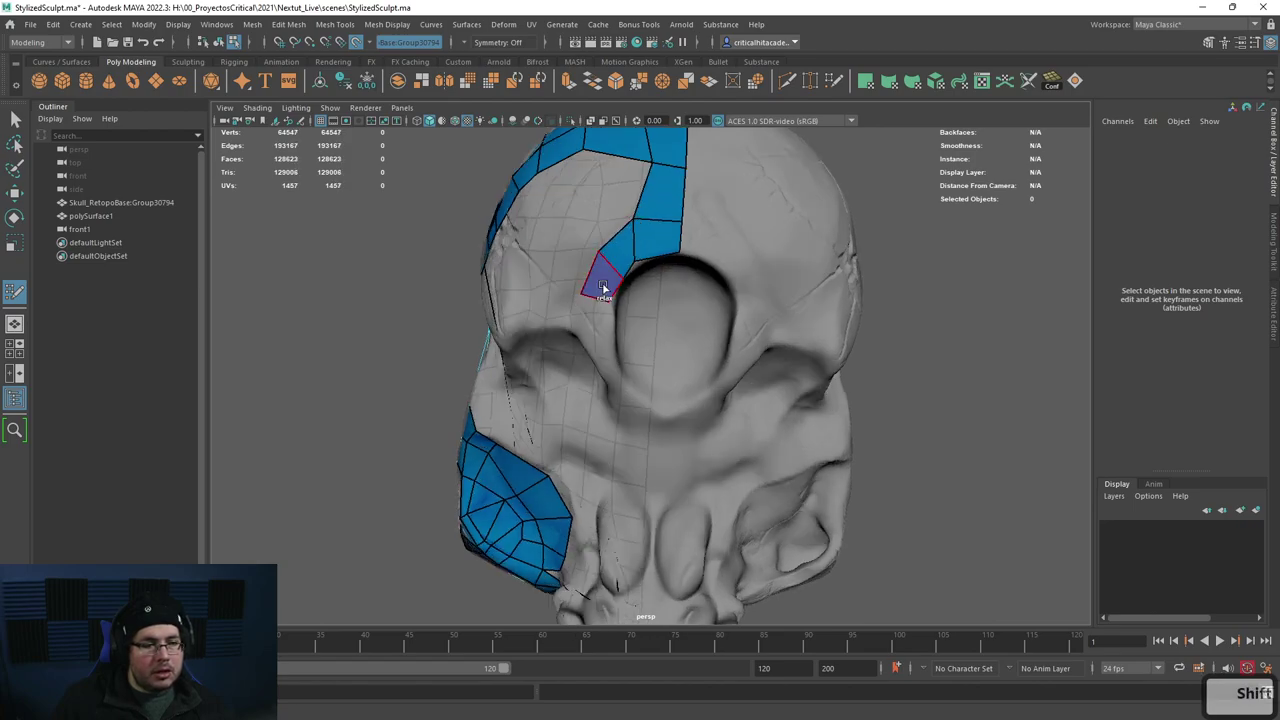
shift+click(600, 323)
alt+drag(600, 323, 606, 322)
click(618, 325)
shift+click(607, 316)
alt+drag(660, 283, 631, 337)
alt+right_drag(631, 337, 686, 337)
alt+middle_drag(686, 337, 670, 365)
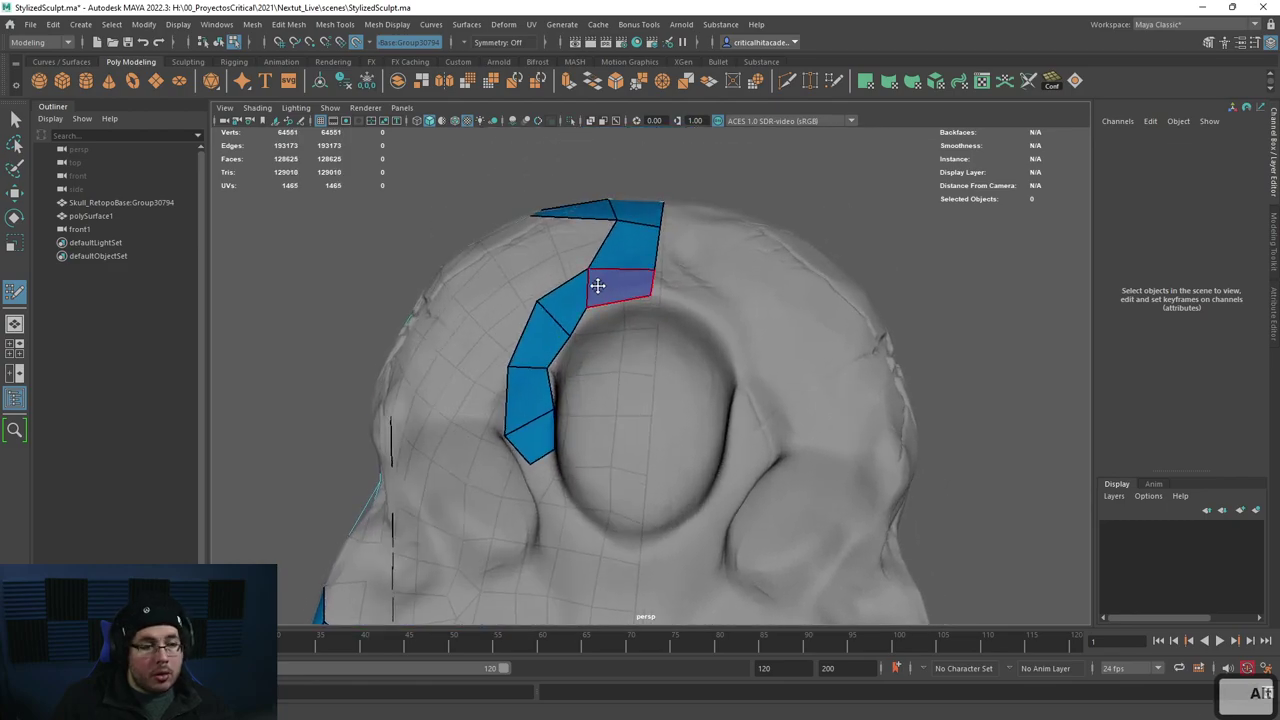
Step: Add an inner row of quads along the lip of the skull-base opening, undoing the last misplaced change
alt+drag(560, 362, 654, 286)
shift+click(651, 276)
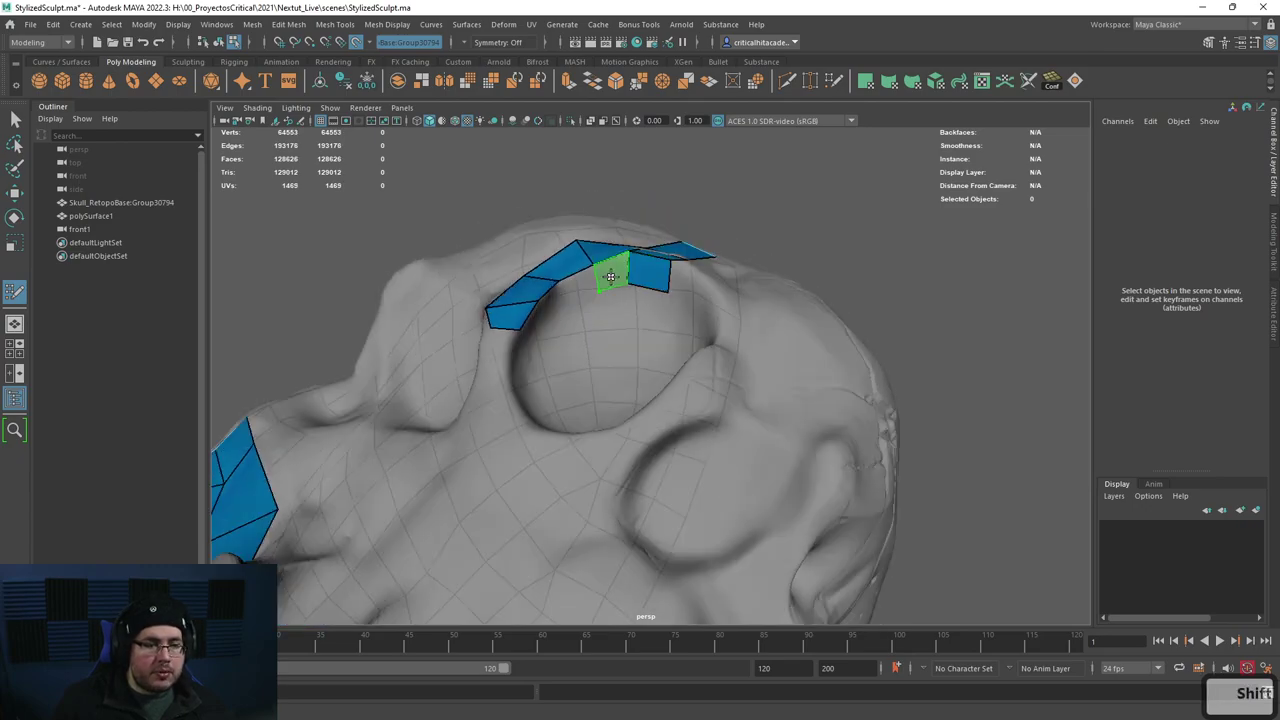
shift+click(609, 275)
shift+click(577, 287)
mouse_move(560, 326)
alt+mouse_down()
mouse_move(531, 318)
mouse_move(525, 300)
mouse_move(514, 308)
alt+mouse_up()
shift+click(543, 304)
shift+click(512, 316)
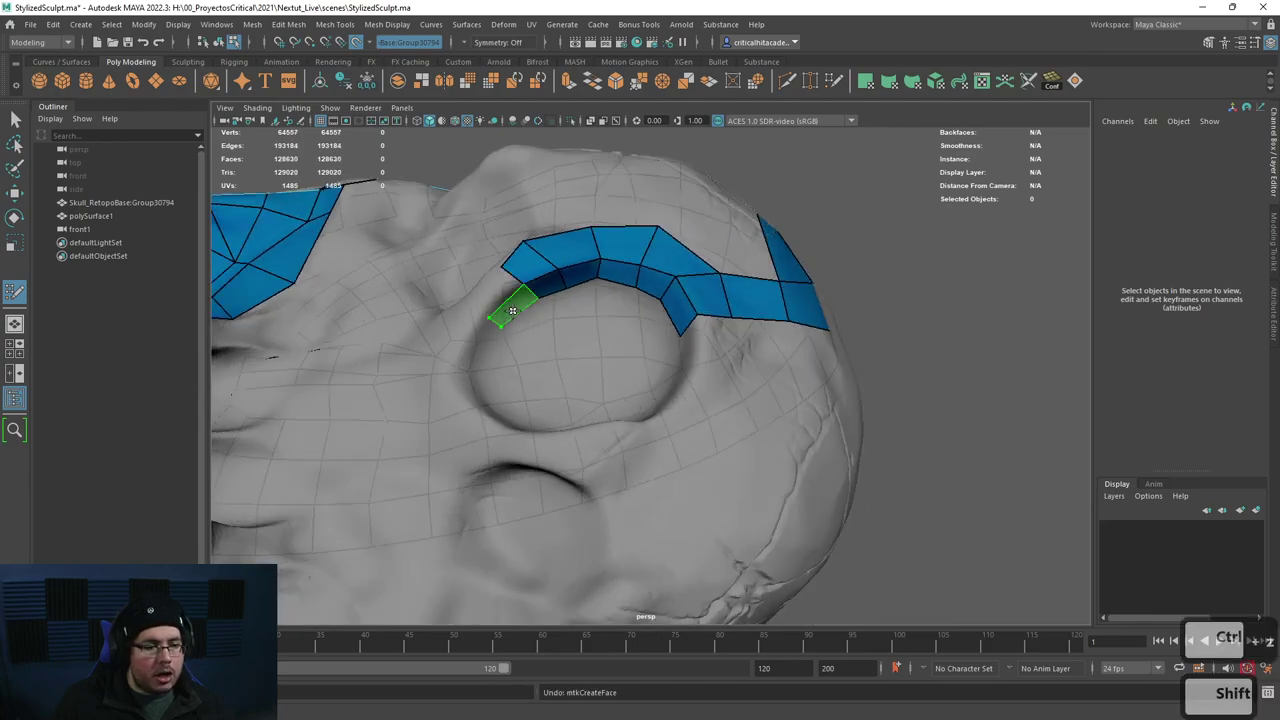
shift+click(440, 352)
alt+drag(494, 286, 484, 321)
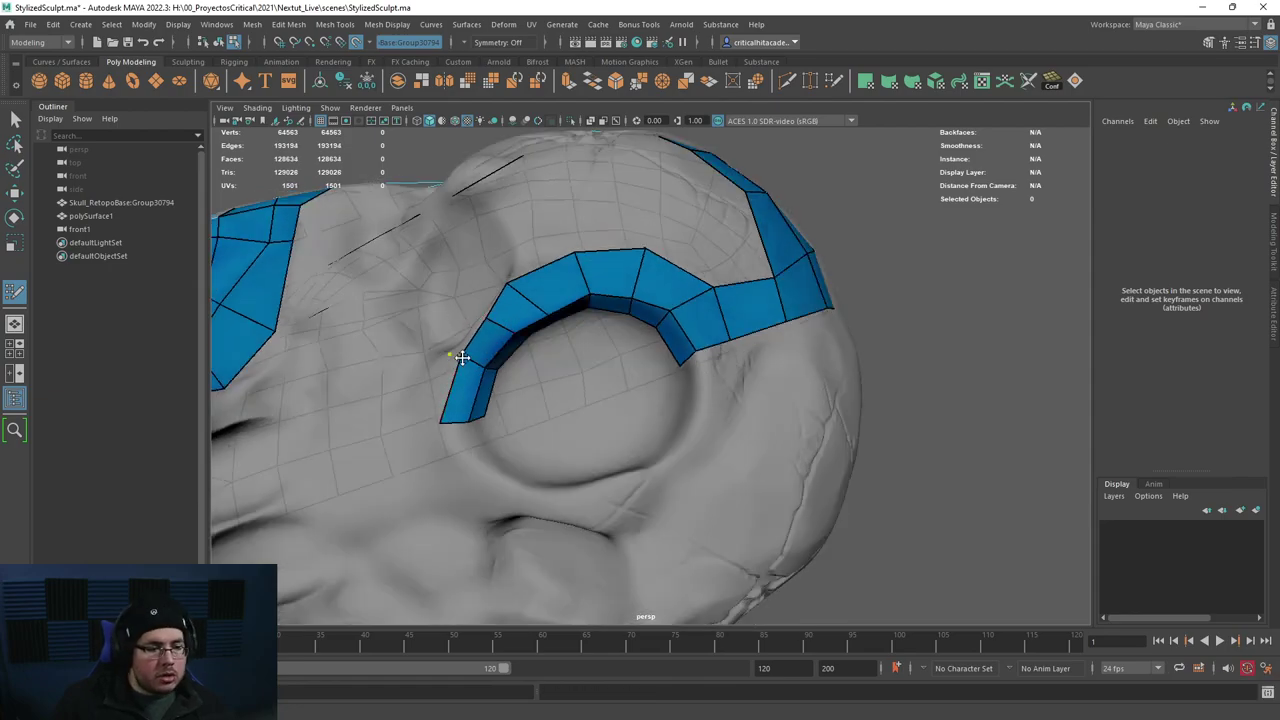
key(ctrl+z)
alt+drag(434, 406, 630, 334)
Step: Run a strip of quads from the opening's rim up to the cranium mesh and add a quad beside its upper end
shift+click(652, 392)
mouse_move(652, 392)
alt+mouse_down()
mouse_move(640, 408)
mouse_move(694, 349)
mouse_move(807, 298)
mouse_move(749, 349)
mouse_move(654, 400)
mouse_move(546, 383)
alt+mouse_up()
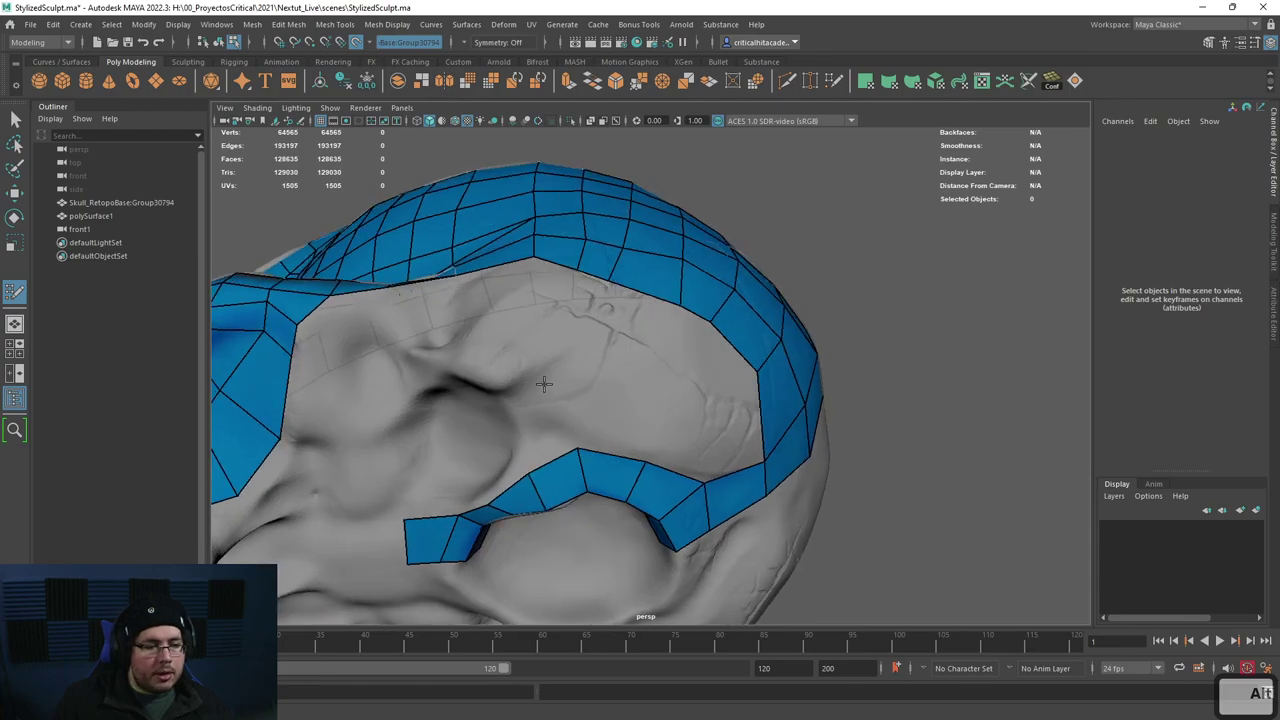
shift+click(534, 345)
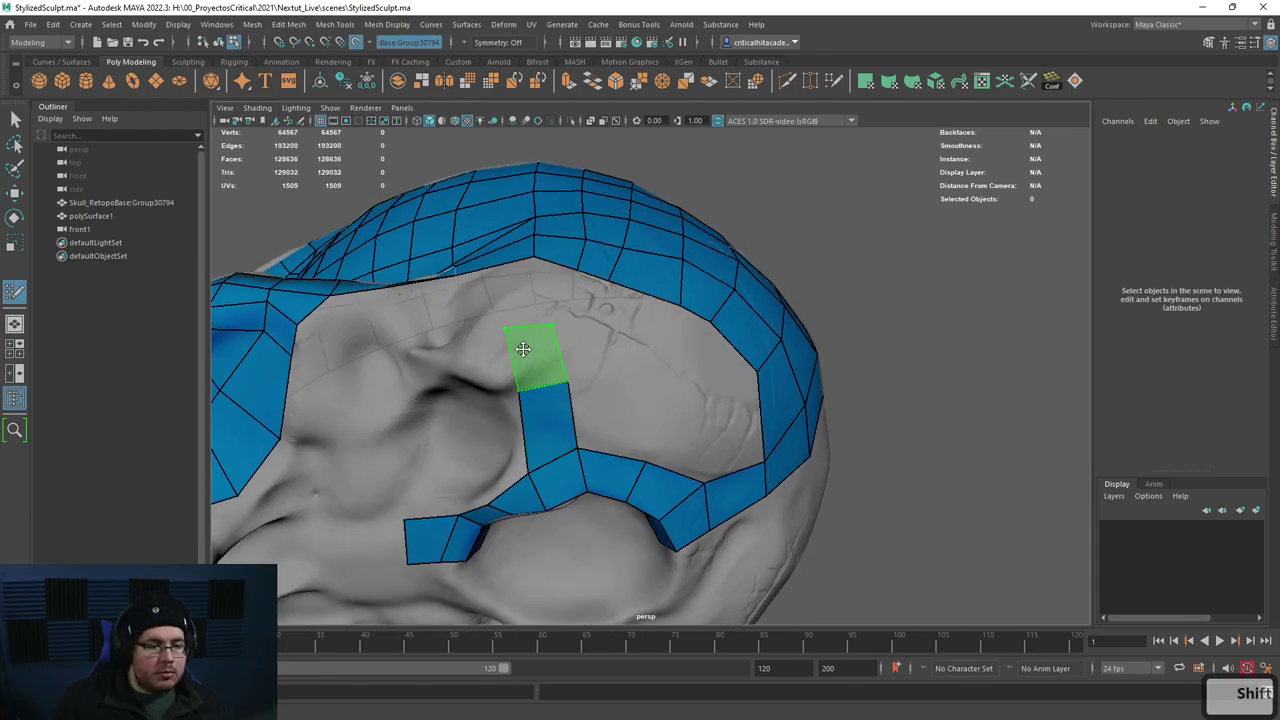
shift+click(528, 352)
alt+drag(560, 332, 534, 327)
mouse_move(540, 271)
mouse_down()
mouse_move(554, 346)
mouse_move(555, 329)
mouse_move(654, 366)
mouse_up()
shift+click(577, 361)
shift+click(590, 314)
shift+click(628, 348)
Step: Fill the upper row of the gap at the back of the skull with quads below the cranium mesh
mouse_move(631, 366)
alt+right_down()
mouse_move(795, 457)
mouse_move(529, 337)
mouse_move(545, 344)
alt+right_up()
alt+middle_drag(563, 363, 568, 323)
alt+right_drag(568, 323, 515, 337)
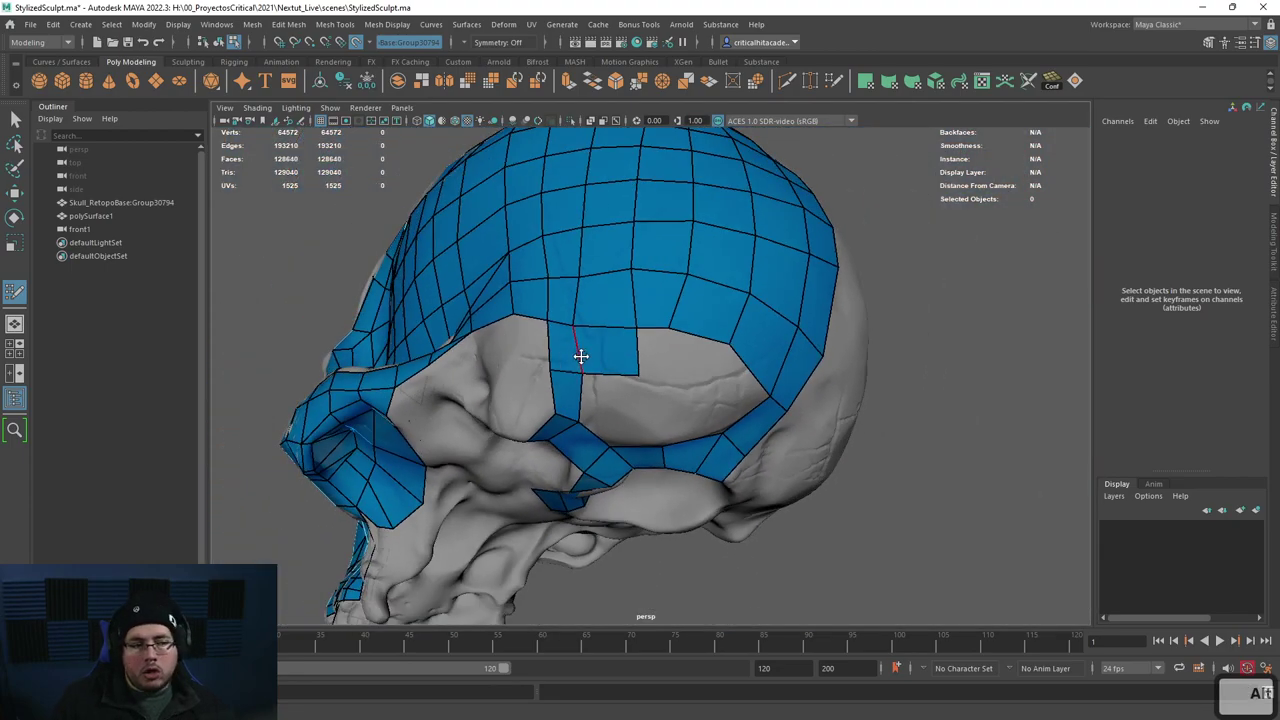
alt+drag(617, 363, 613, 364)
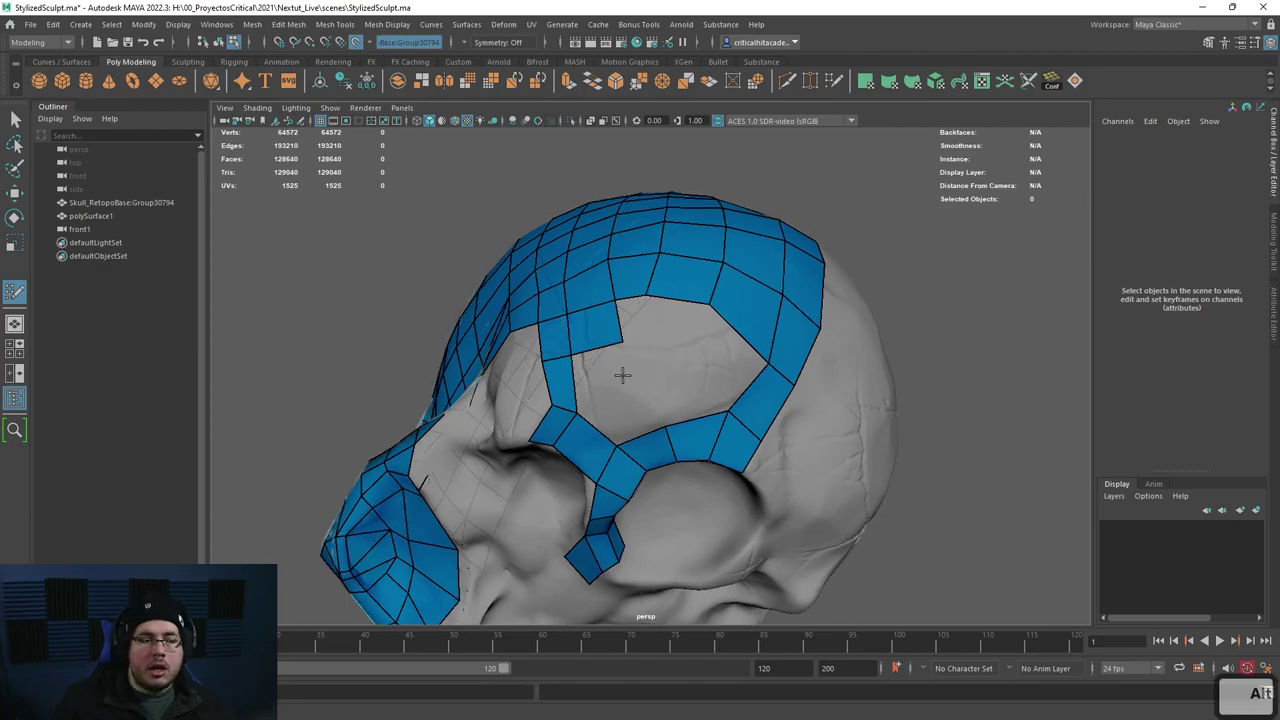
alt+drag(623, 371, 604, 363)
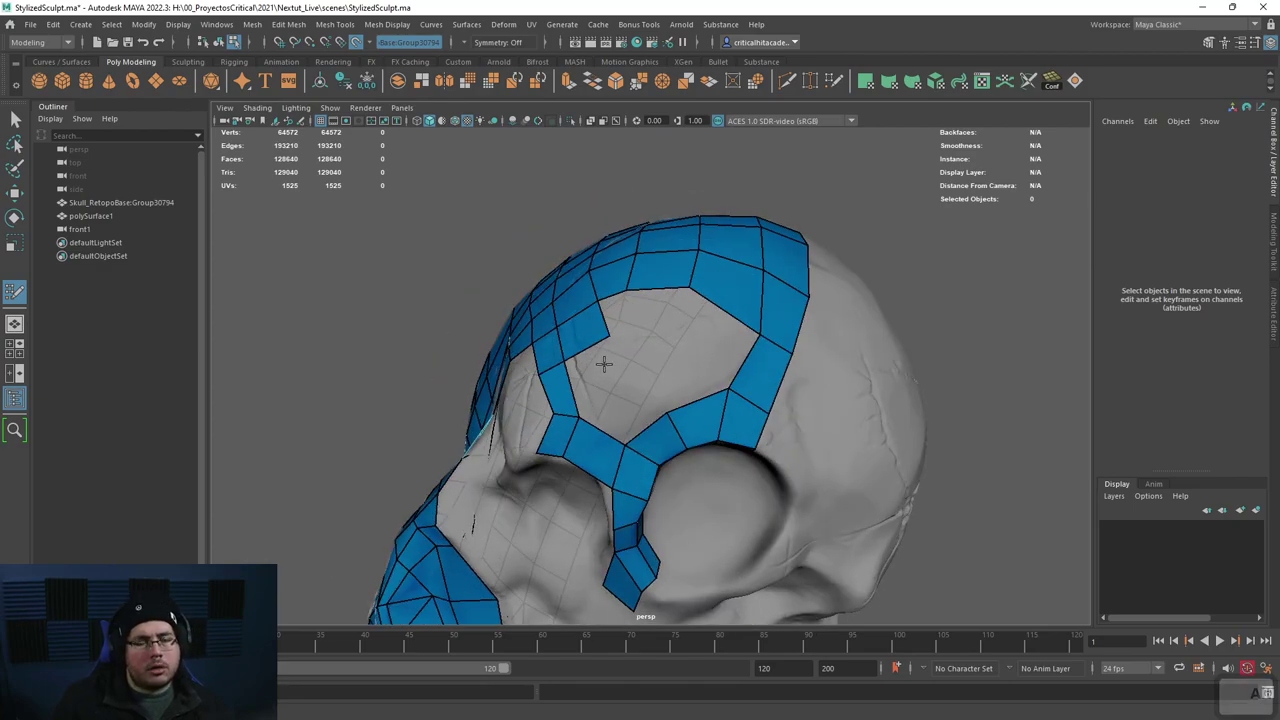
alt+drag(584, 429, 604, 335)
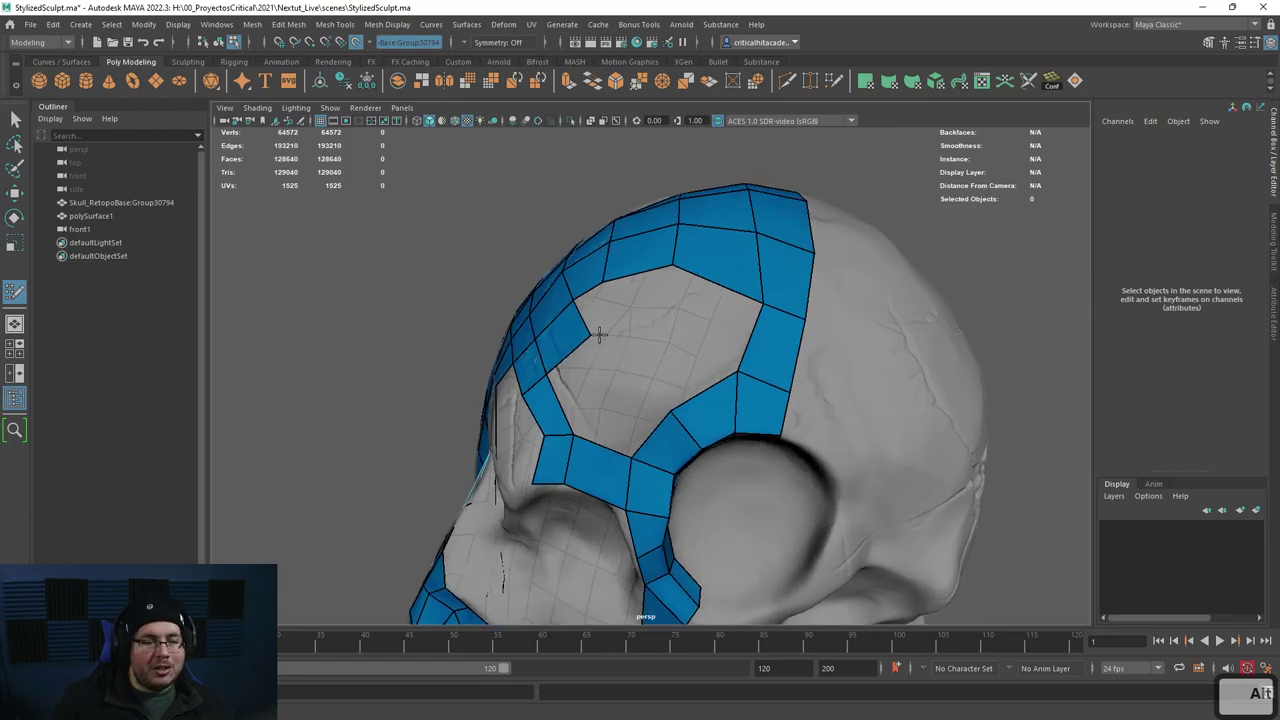
shift+click(646, 300)
alt+drag(695, 326, 691, 323)
shift+click(691, 323)
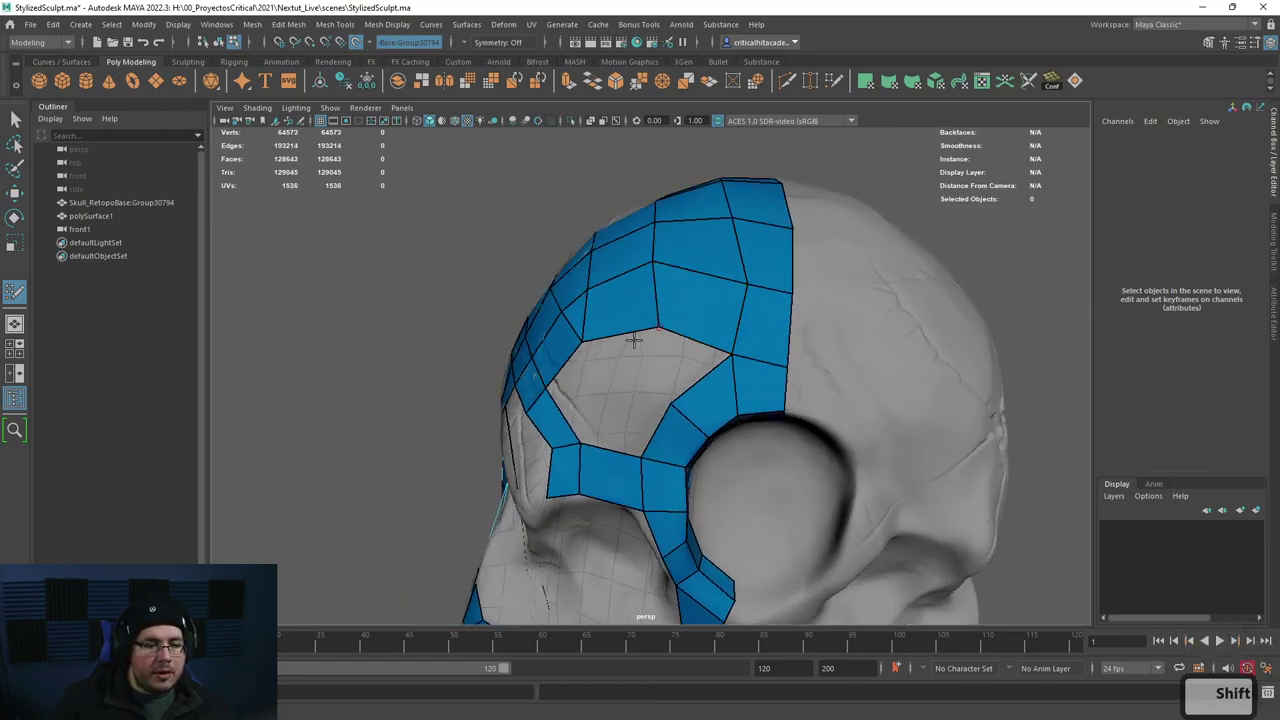
Step: Close the remaining gap between the rear cranium and the opening's rim with quads
click(604, 377)
shift+click(618, 410)
shift+click(586, 393)
shift+click(671, 363)
shift+click(623, 346)
Step: Add quads from the cranium's lower side edge behind the temple down toward the skull base
mouse_move(623, 346)
alt+mouse_down()
mouse_move(644, 382)
mouse_move(637, 300)
mouse_move(623, 323)
mouse_move(785, 430)
mouse_move(686, 414)
mouse_move(634, 374)
mouse_move(691, 363)
alt+mouse_up()
scroll(669, 406, down, 2)
mouse_move(669, 406)
alt+mouse_down()
mouse_move(714, 406)
mouse_move(685, 422)
alt+mouse_up()
scroll(712, 410, up, 3)
alt+middle_drag(685, 422, 760, 432)
scroll(674, 411, up, 2)
alt+drag(674, 411, 649, 394)
scroll(649, 394, up, 4)
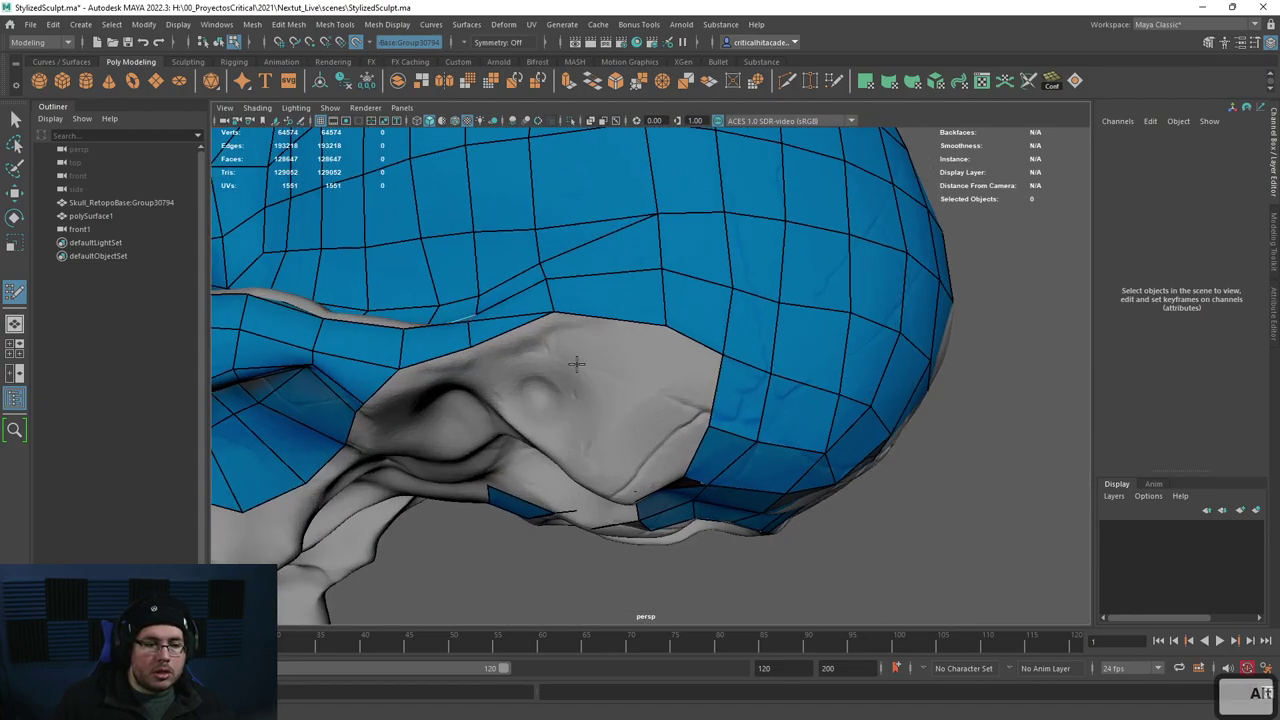
shift+click(578, 358)
alt+drag(603, 337, 538, 398)
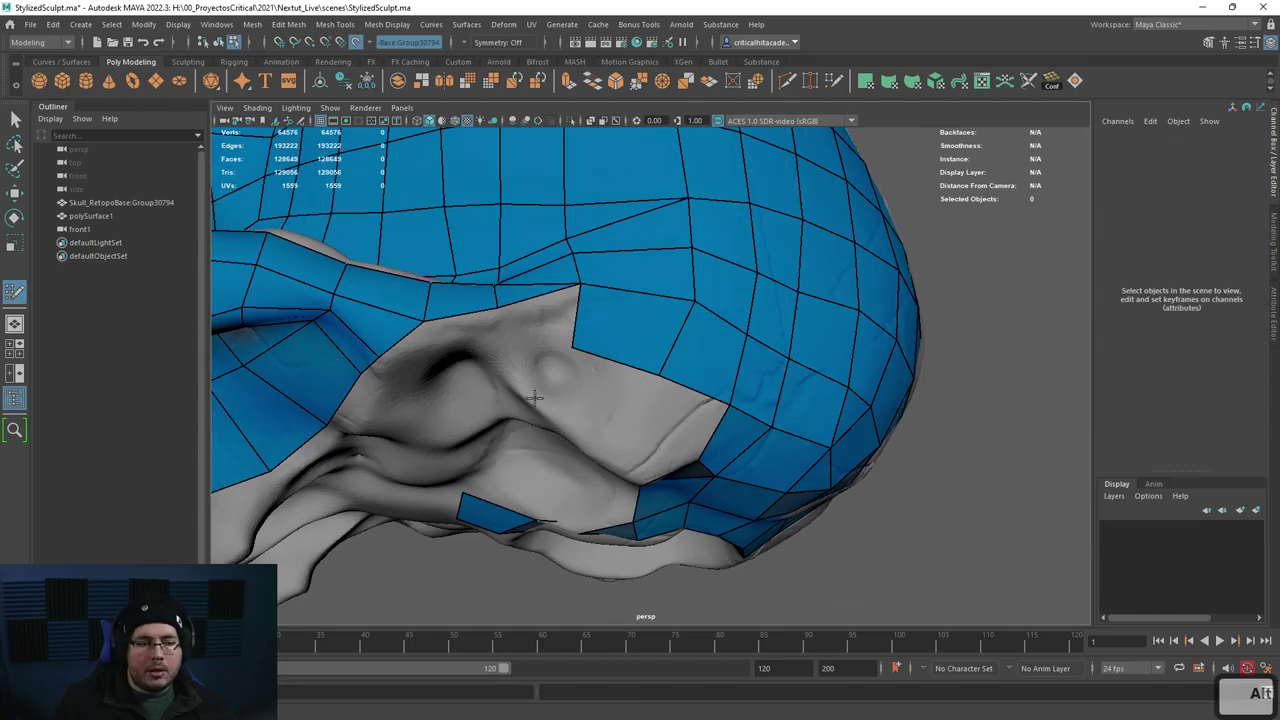
click(608, 451)
shift+click(600, 425)
mouse_move(600, 428)
alt+mouse_down()
mouse_move(603, 371)
mouse_move(571, 414)
mouse_move(586, 416)
mouse_move(555, 395)
mouse_move(643, 377)
alt+mouse_up()
shift+click(610, 367)
shift+click(605, 365)
Step: Surround the hollow beside the skull-base opening with a closed ring of quads joined to the side mesh
alt+drag(606, 415, 632, 420)
shift+click(714, 430)
shift+click(752, 390)
shift+click(650, 522)
shift+click(646, 371)
alt+drag(646, 371, 758, 424)
shift+click(678, 477)
shift+click(697, 467)
shift+click(700, 483)
shift+click(758, 426)
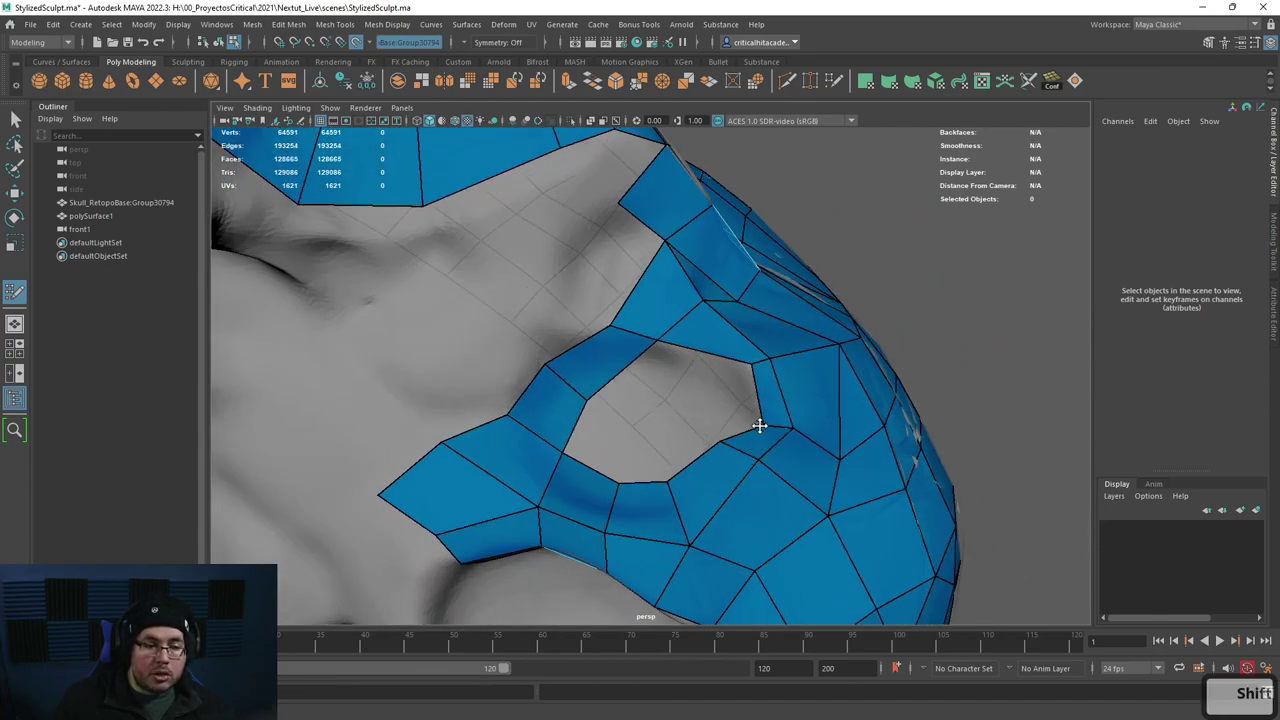
Step: Fill the inside of the hollow beside the skull-base opening with quads and adjust and relax its vertices
shift+click(652, 420)
shift+click(687, 405)
shift+click(686, 410)
shift+click(690, 380)
alt+drag(677, 374, 643, 432)
drag(731, 407, 717, 396)
mouse_move(797, 410)
shift+mouse_down()
mouse_move(791, 448)
mouse_move(766, 427)
shift+mouse_up()
scroll(734, 446, down, 5)
alt+middle_drag(726, 446, 729, 406)
scroll(729, 406, up, 3)
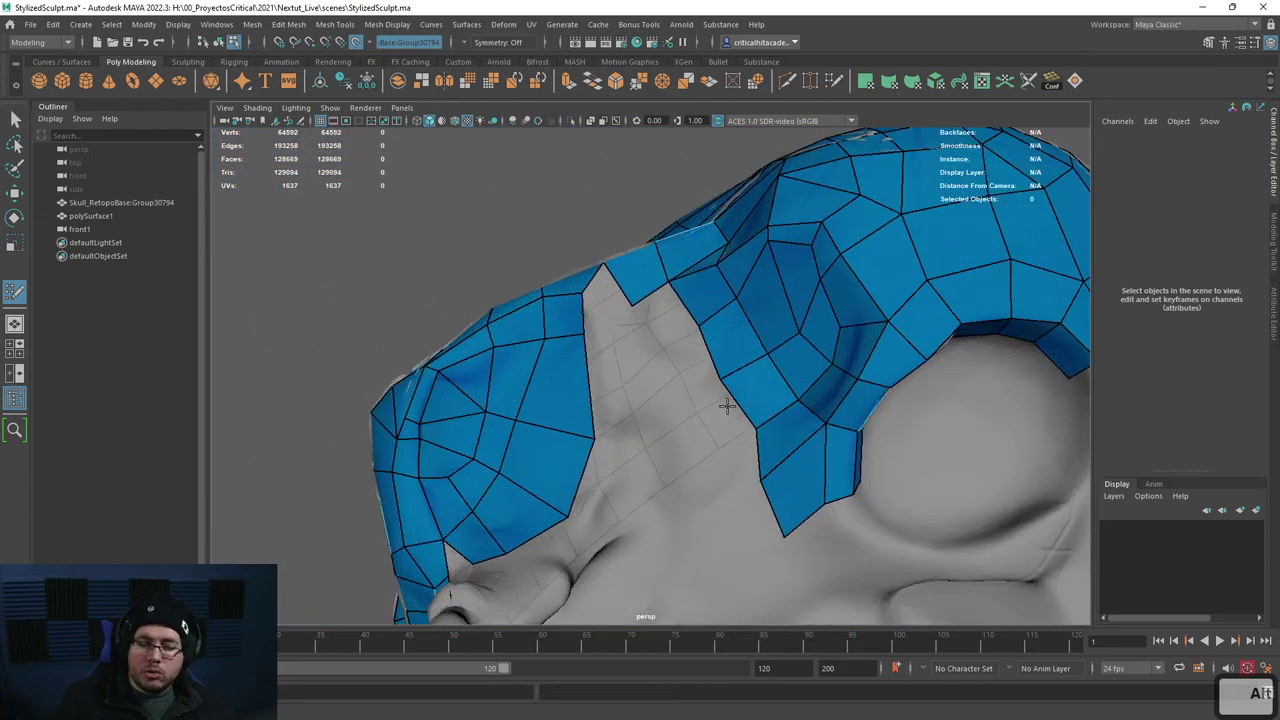
alt+drag(729, 406, 731, 480)
alt+middle_drag(731, 480, 741, 418)
drag(748, 413, 577, 454)
shift+click(590, 440)
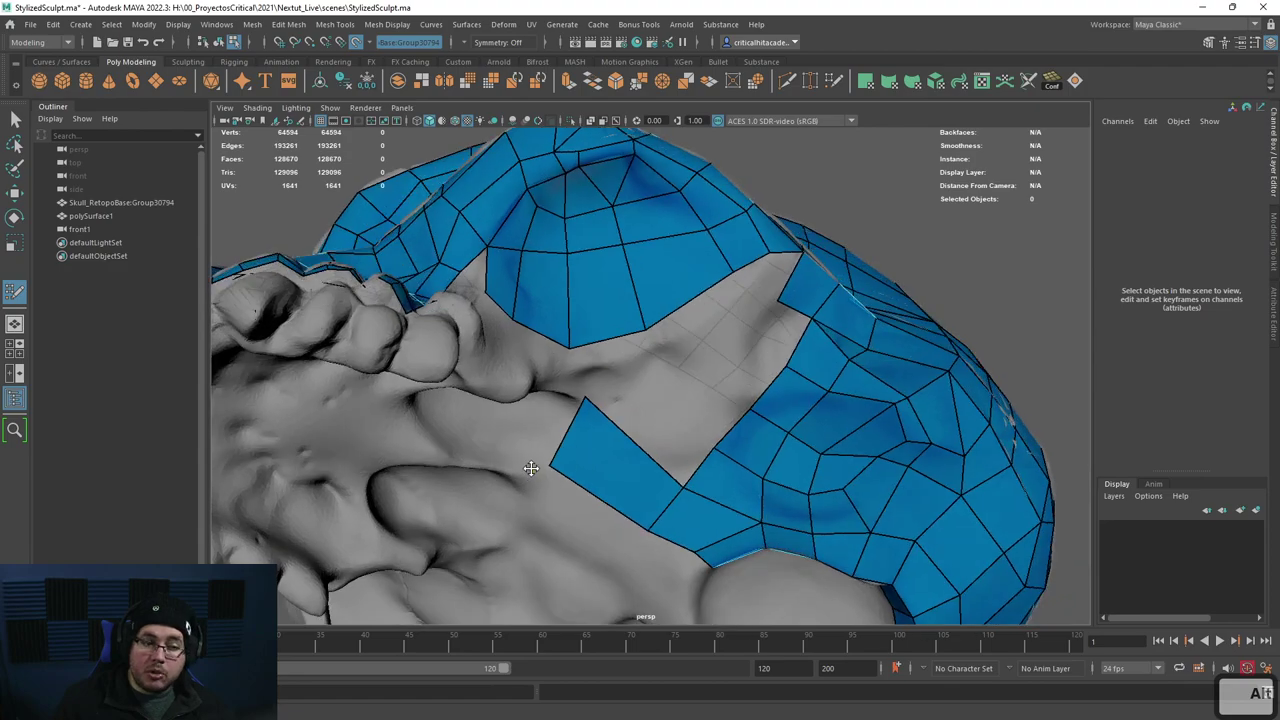
key(ctrl+z)
Step: Bridge the skull base to the cheekbone mesh with strips of quads, enclosing the gap between them
mouse_move(534, 457)
alt+mouse_down()
mouse_move(659, 371)
mouse_move(620, 462)
alt+mouse_up()
shift+click(604, 384)
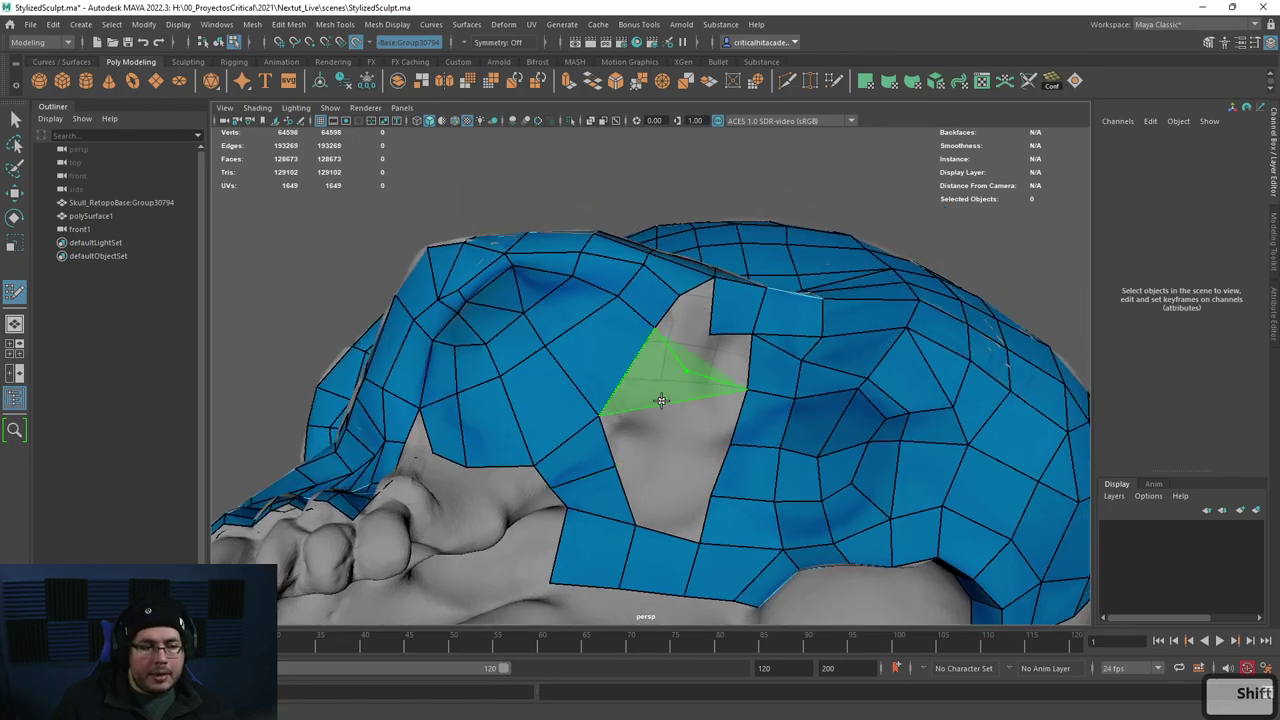
shift+click(665, 400)
alt+drag(663, 400, 681, 452)
alt+drag(681, 452, 686, 391)
shift+click(699, 503)
shift+click(646, 455)
shift+click(660, 405)
ctrl+shift+click(612, 274)
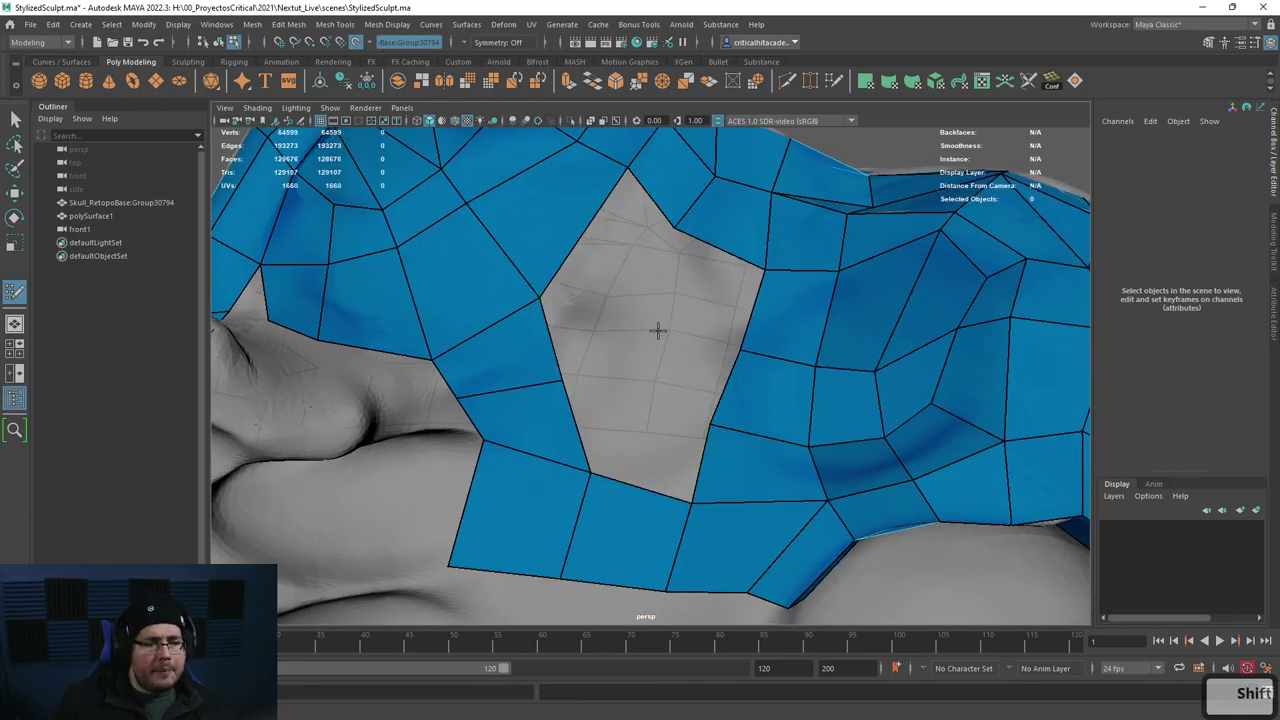
Step: Fill the remaining hole between the skull-base and cheekbone meshes with quads
shift+click(699, 285)
shift+click(679, 371)
shift+click(652, 436)
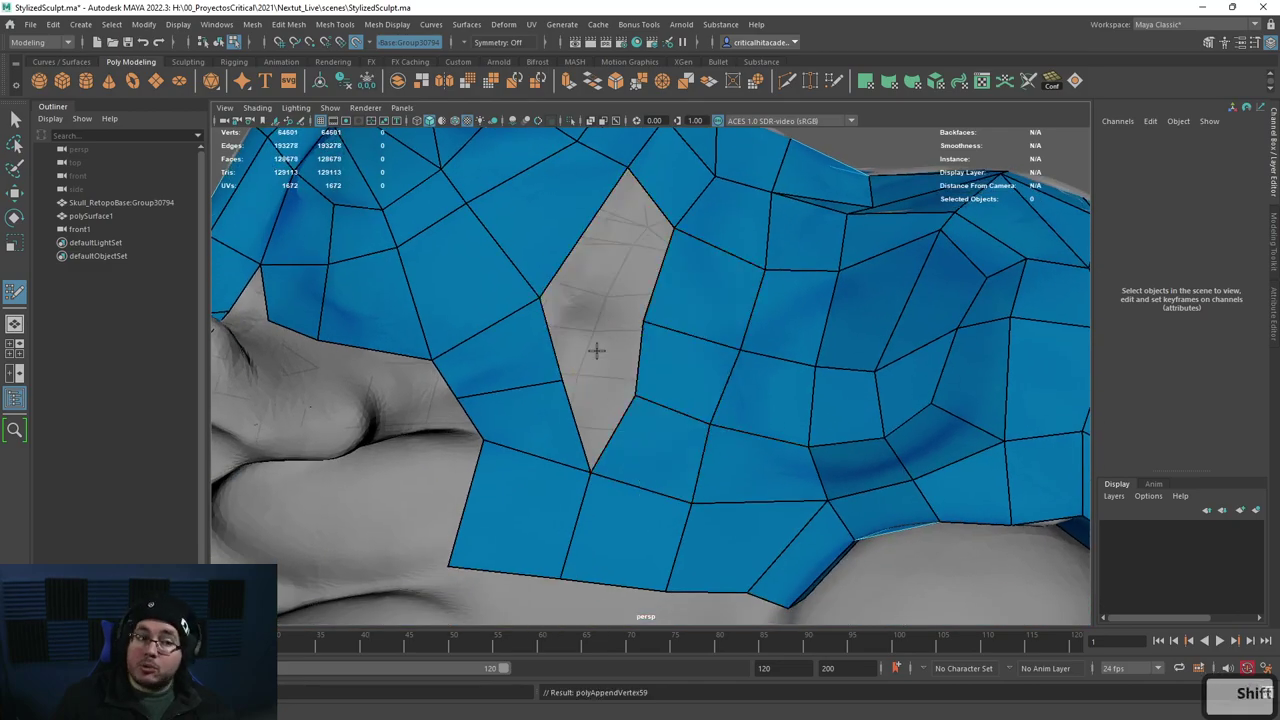
shift+click(591, 330)
shift+click(615, 266)
shift+click(603, 420)
key(a)
alt+drag(611, 420, 531, 417)
scroll(601, 419, up, 4)
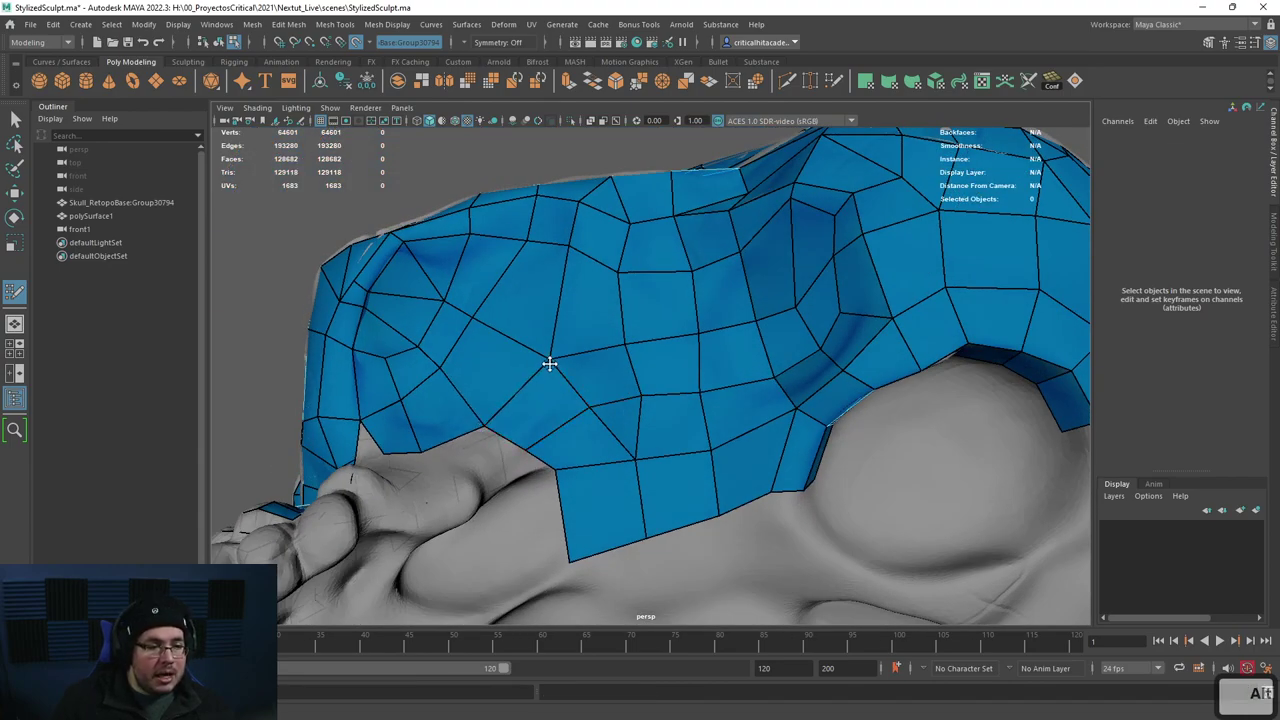
Step: Create the first two quads on the front of the central upper tooth, along its edge nearest the midline
alt+drag(669, 494, 578, 347)
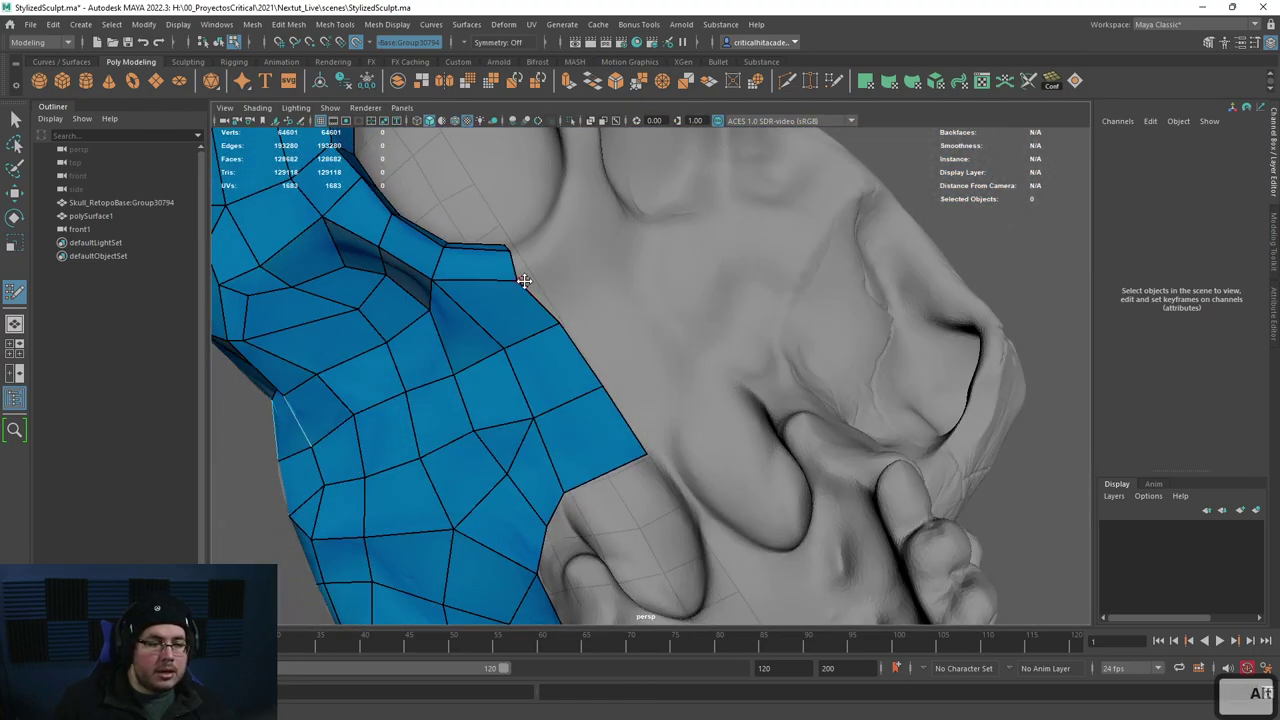
alt+drag(547, 306, 609, 366)
alt+drag(703, 358, 612, 447)
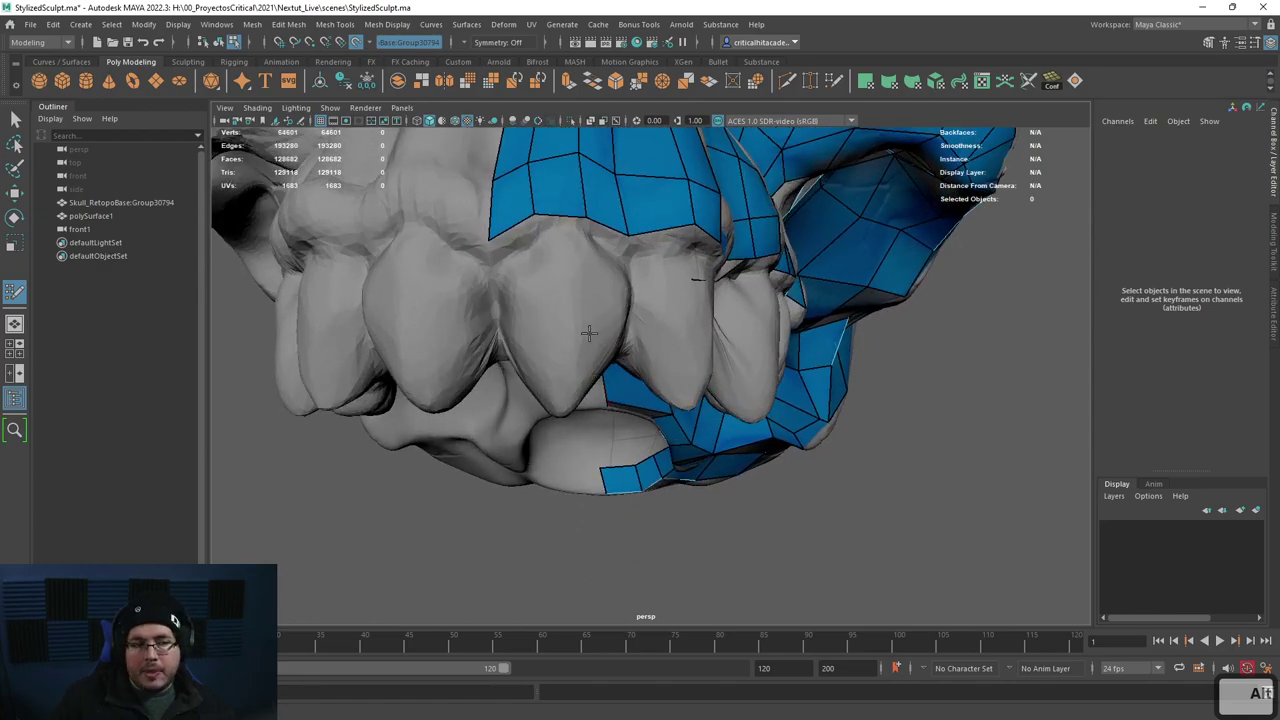
alt+drag(712, 286, 622, 353)
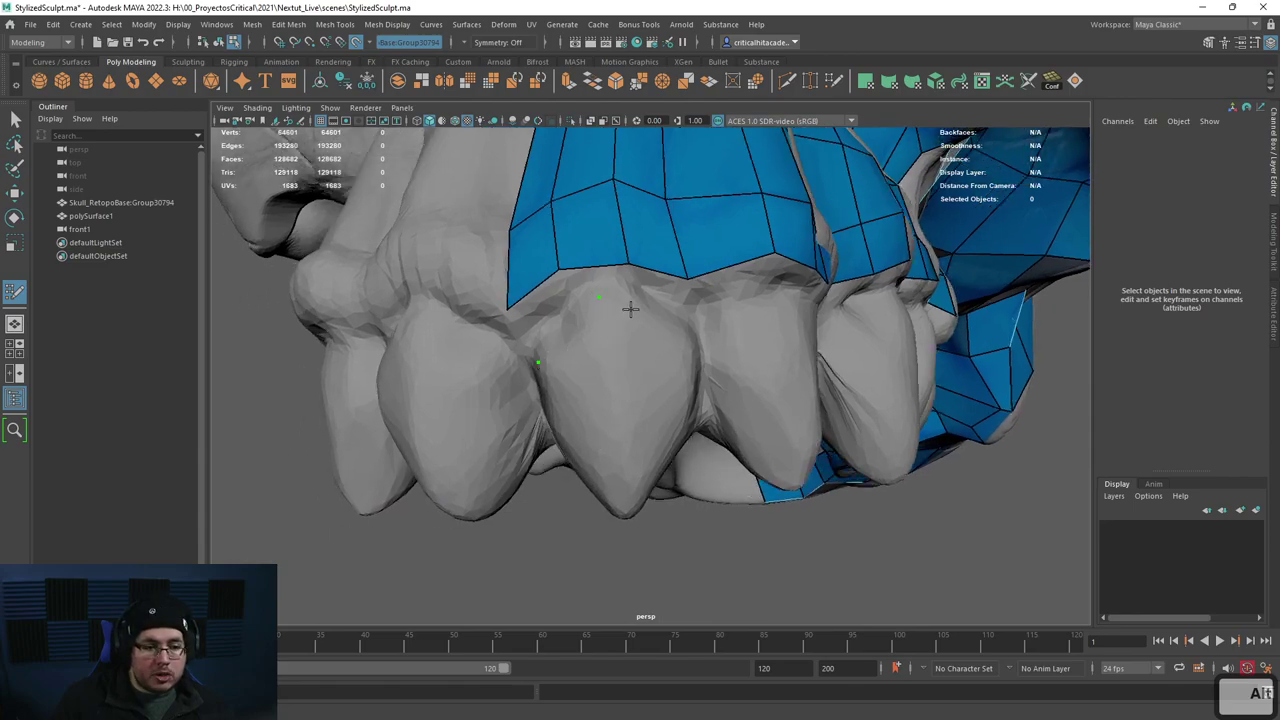
alt+drag(630, 505, 639, 403)
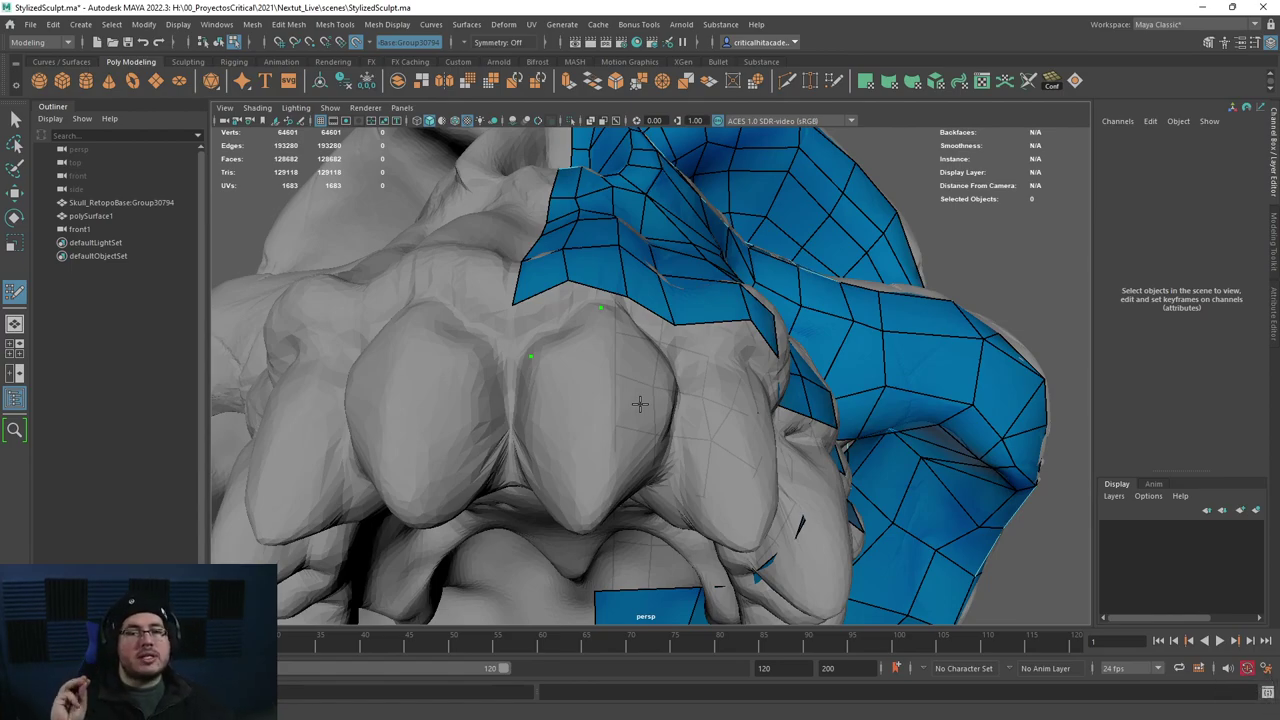
mouse_move(622, 413)
alt+mouse_down()
mouse_move(557, 443)
mouse_move(571, 466)
mouse_move(611, 351)
alt+mouse_up()
shift+click(580, 417)
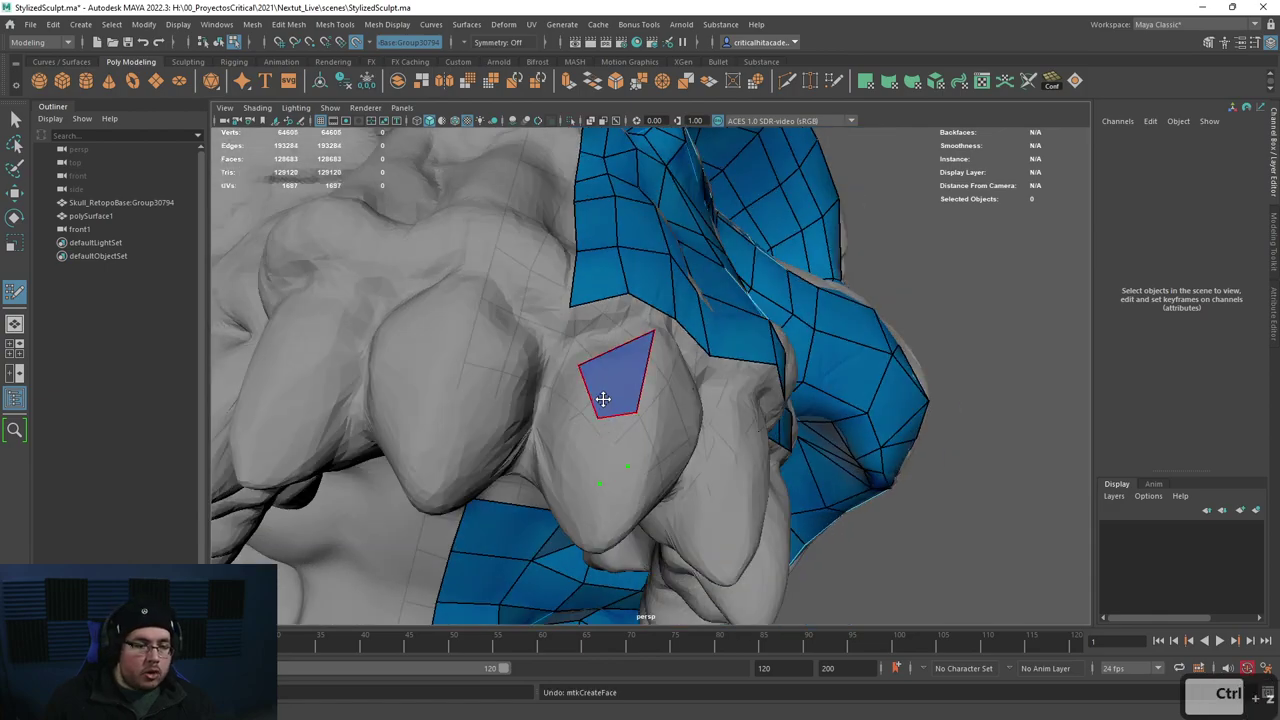
key(ctrl+z)
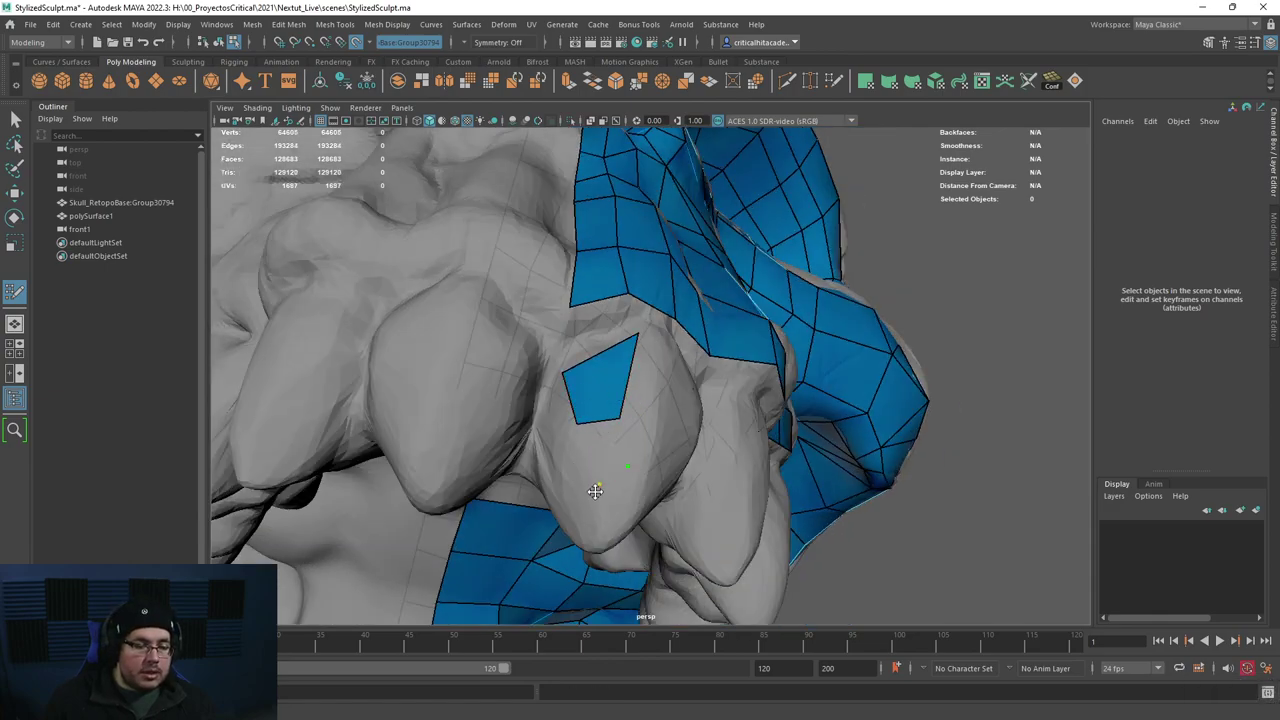
alt+drag(597, 469, 524, 464)
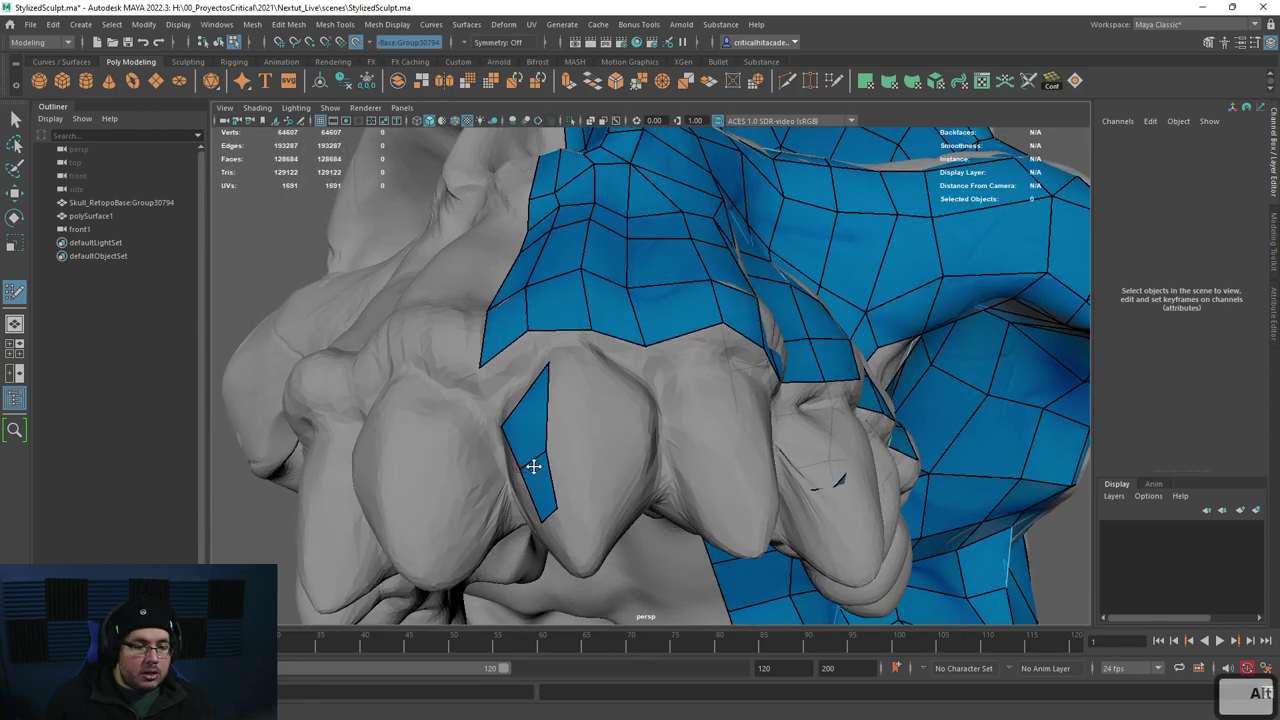
Step: Extend the quads across the central upper tooth's front face to its outer side, in two rows
click(600, 440)
shift+click(585, 465)
click(596, 359)
shift+click(572, 400)
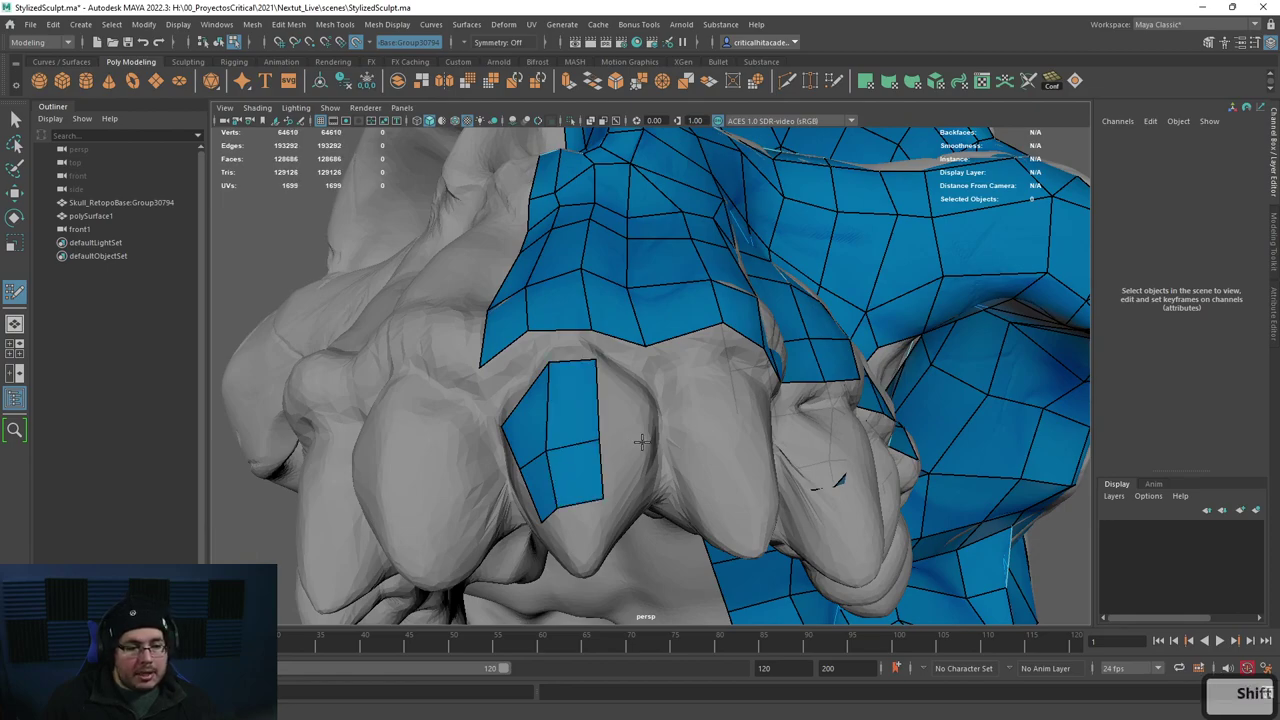
shift+click(627, 397)
alt+drag(627, 400, 598, 449)
shift+click(625, 450)
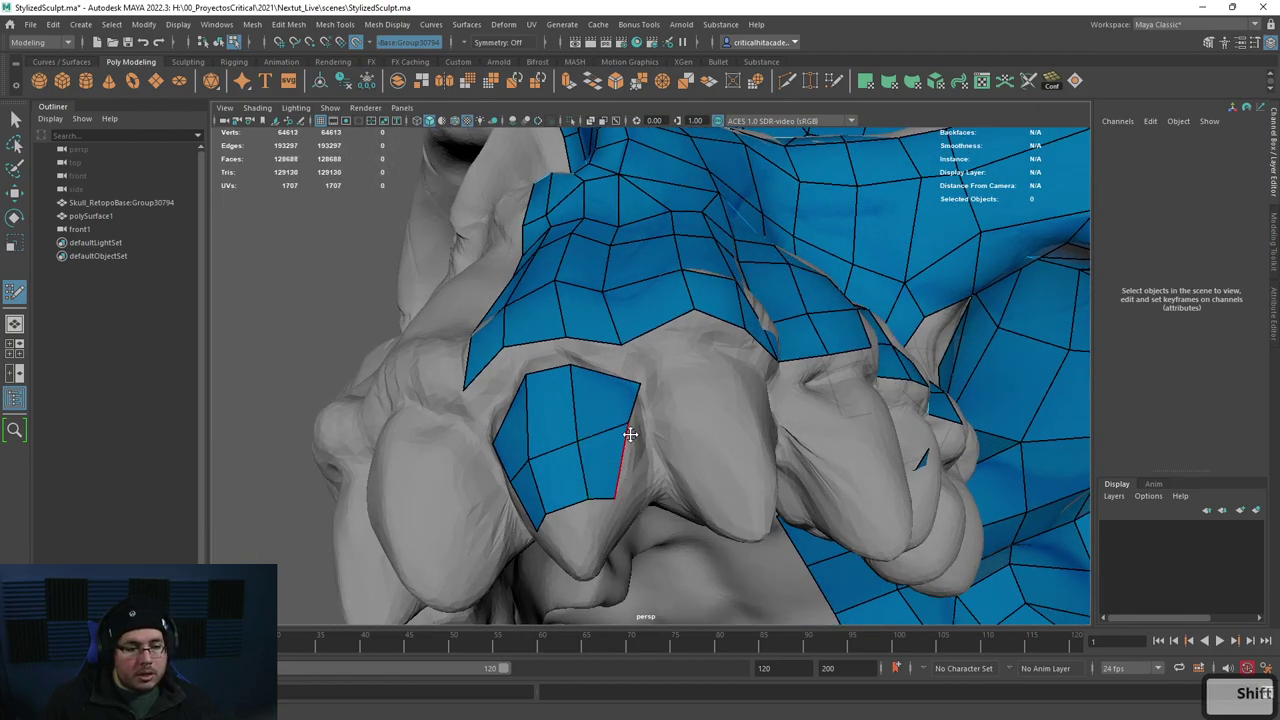
alt+drag(630, 385, 567, 420)
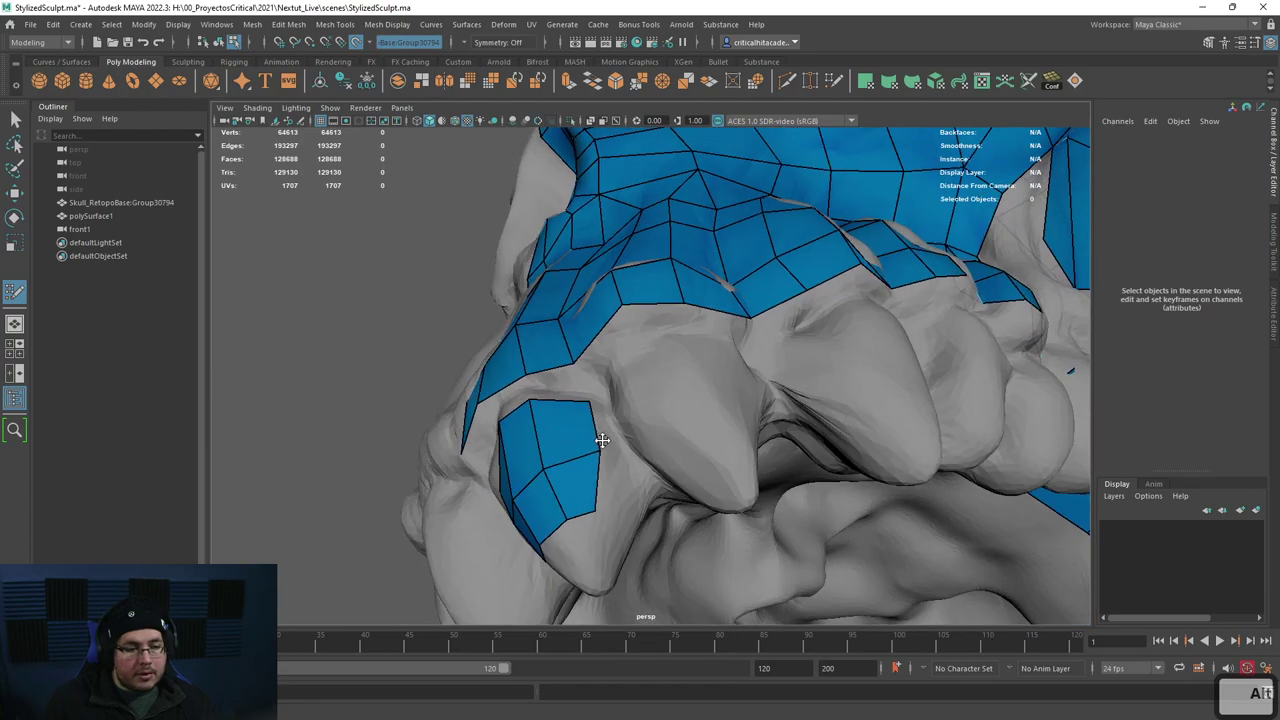
mouse_move(597, 510)
alt+mouse_down()
mouse_move(577, 380)
mouse_move(609, 423)
mouse_move(543, 420)
mouse_move(548, 467)
alt+mouse_up()
alt+right_drag(548, 467, 564, 474)
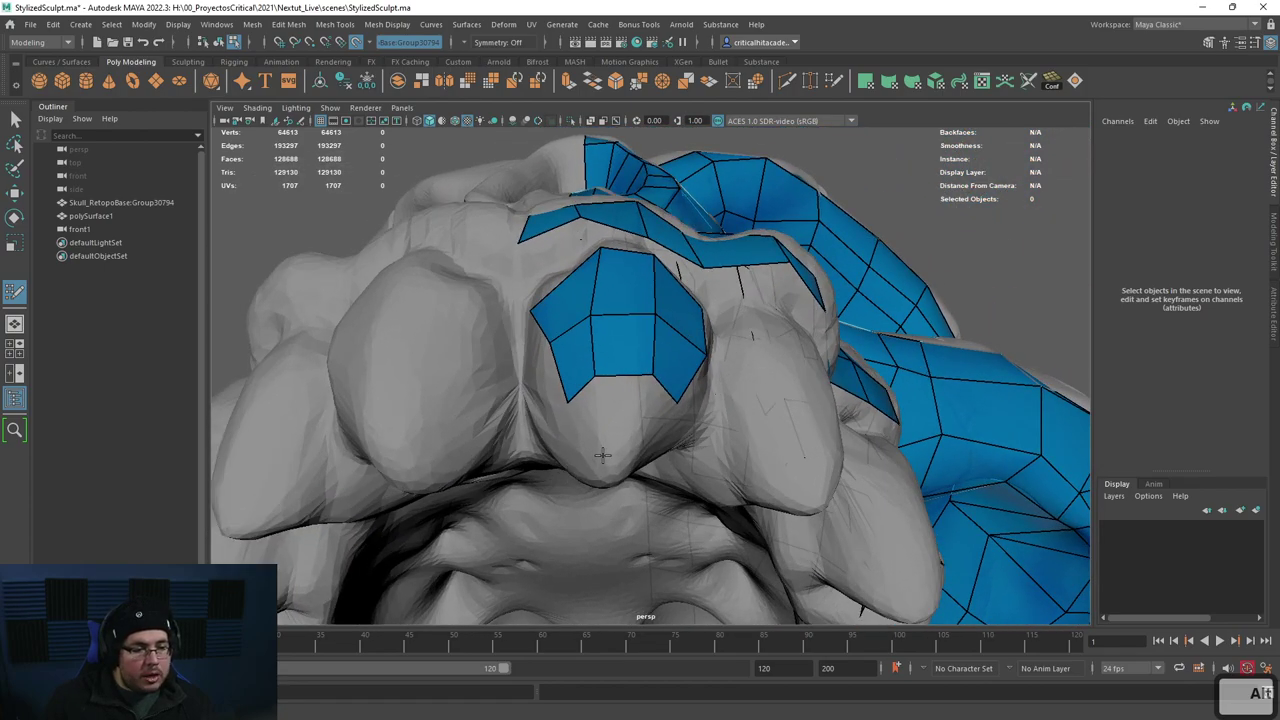
Step: Continue the quads down to the tip of the central upper tooth and close off its lower sides
shift+click(607, 453)
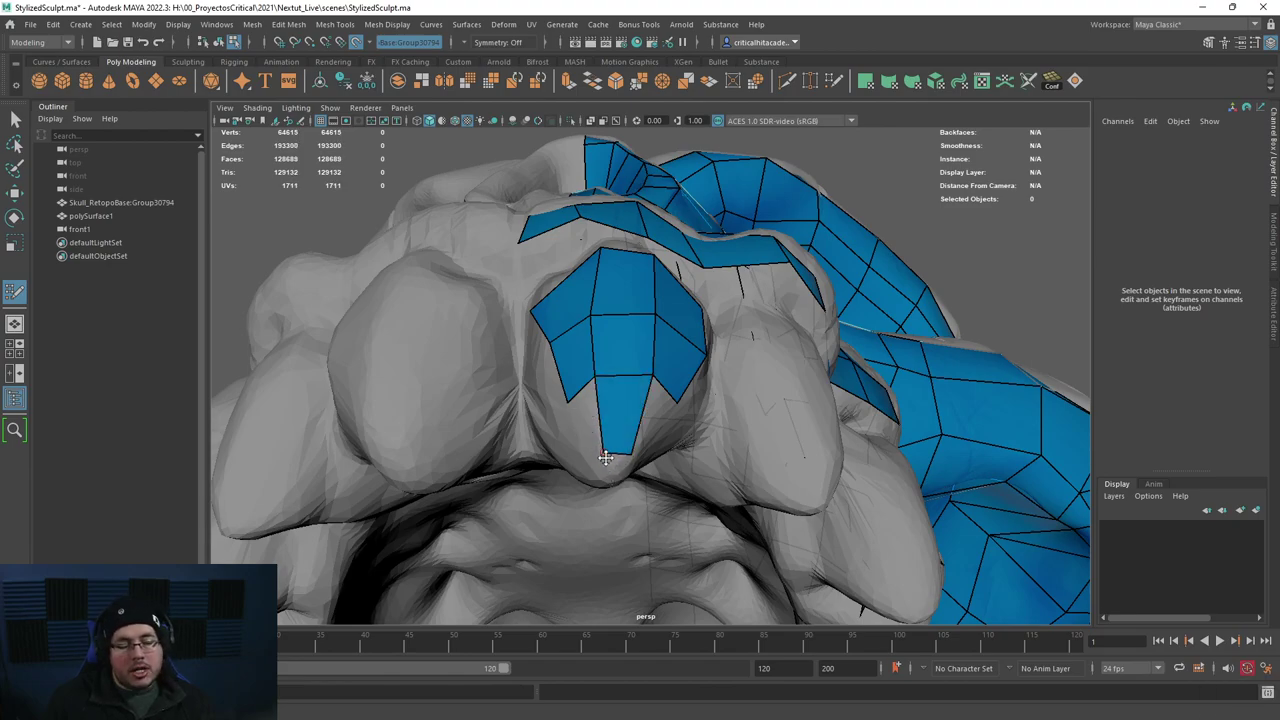
key(shift)
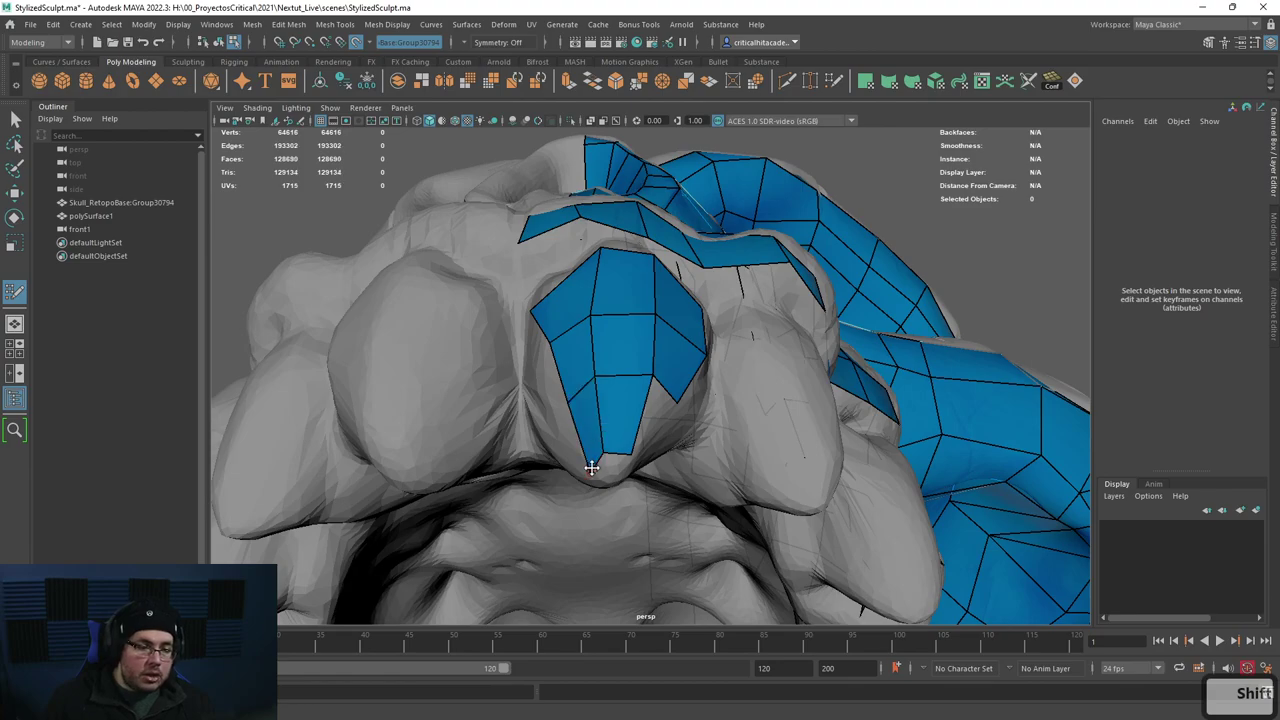
shift+click(615, 465)
mouse_move(615, 465)
alt+mouse_down()
mouse_move(571, 543)
mouse_move(616, 415)
alt+mouse_up()
shift+click(597, 397)
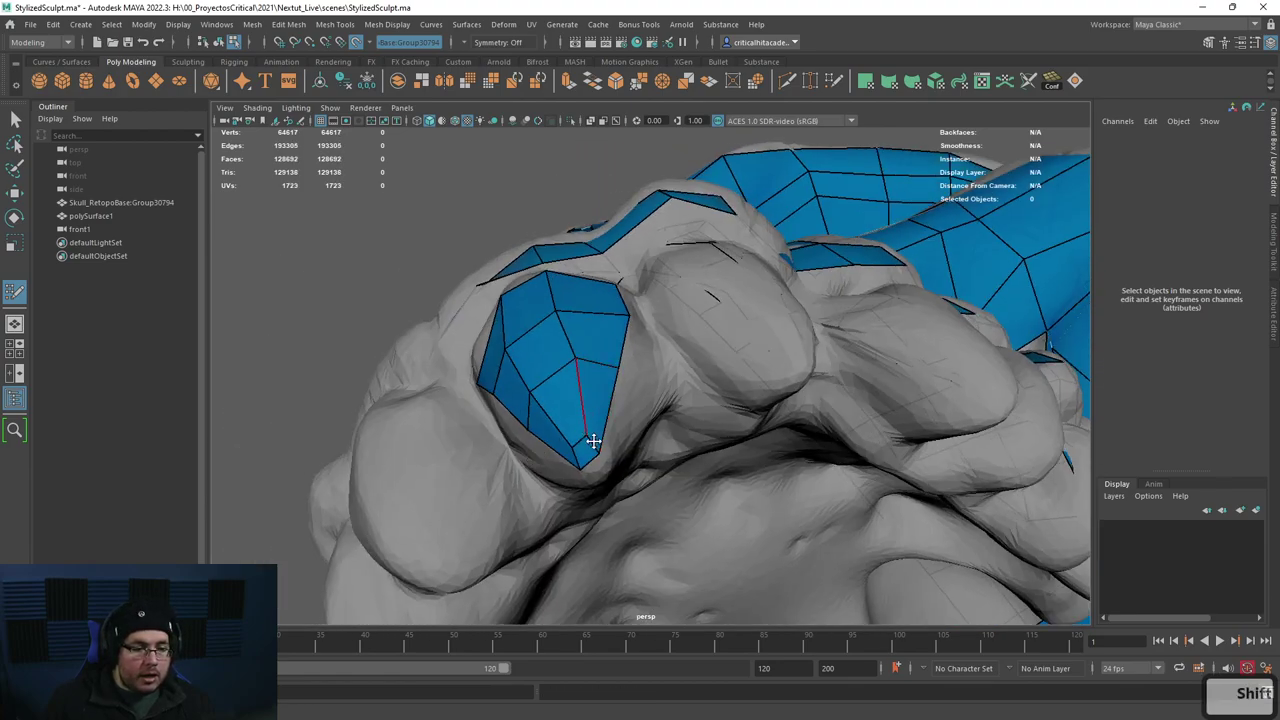
key(ctrl)
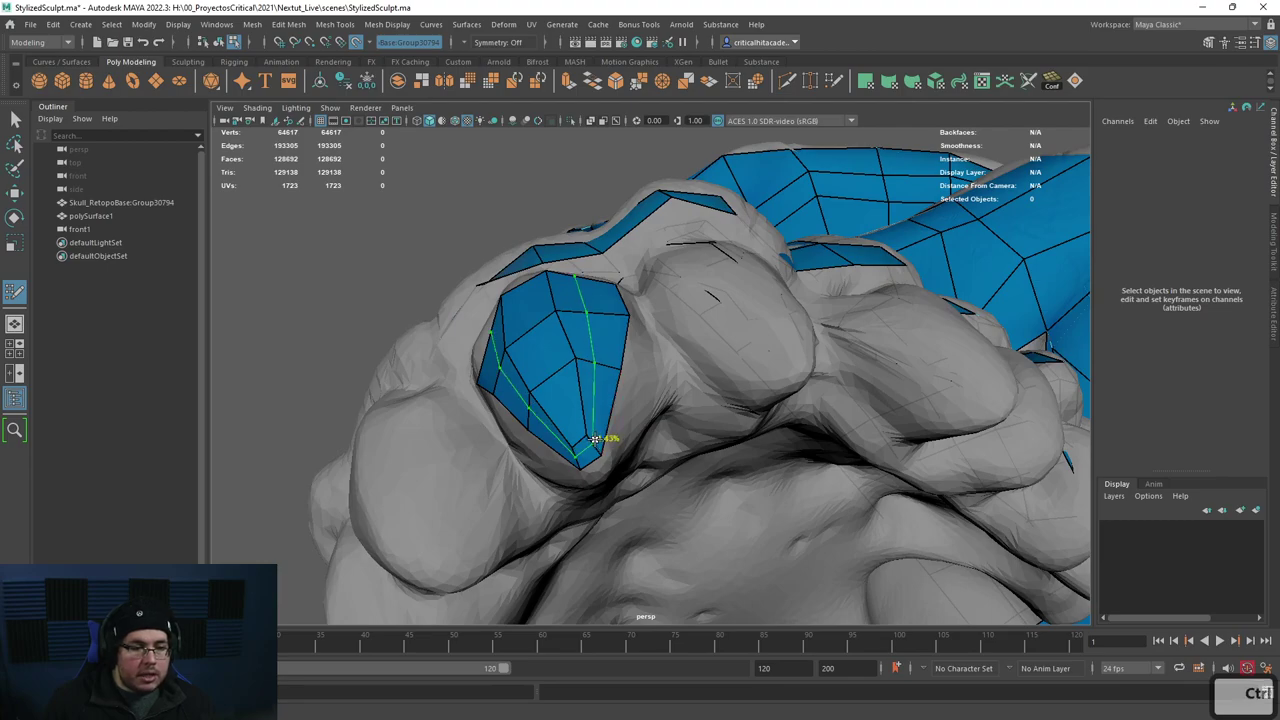
Step: Wrap quads from the central upper tooth's tip around onto its back side
mouse_move(565, 428)
alt+mouse_down()
mouse_move(557, 391)
mouse_move(591, 457)
mouse_move(549, 428)
alt+mouse_up()
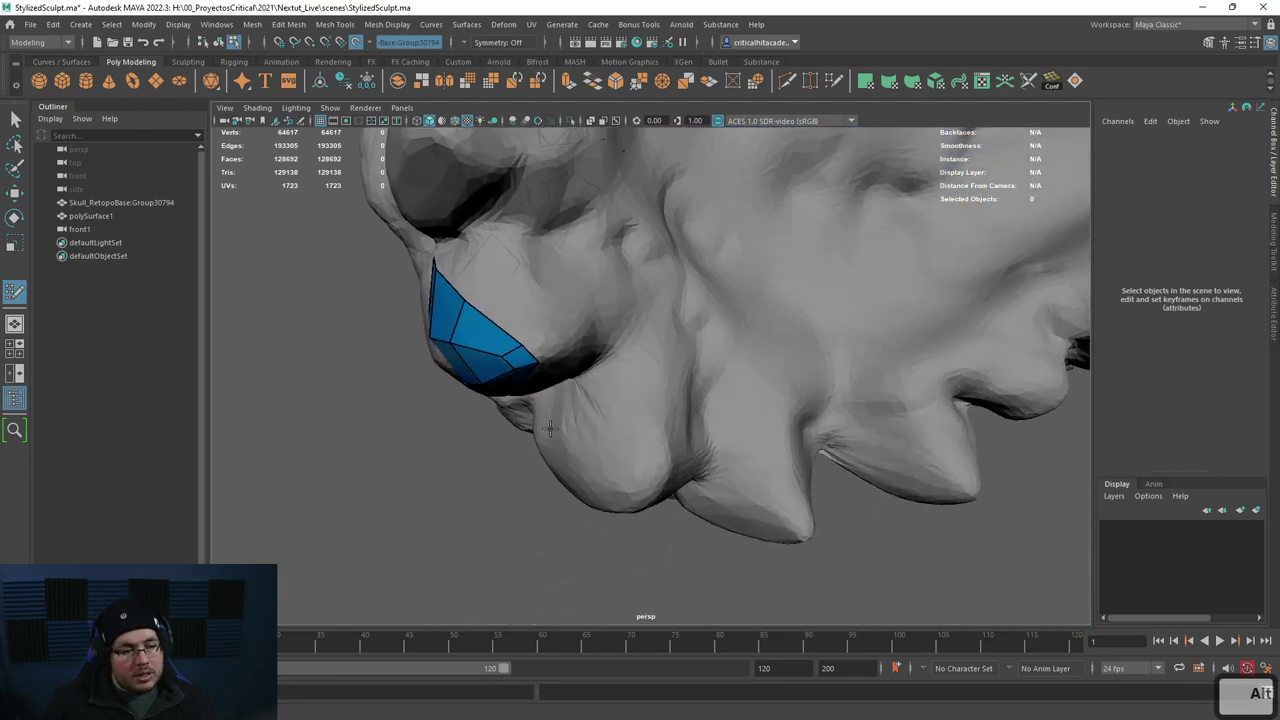
click(567, 341)
shift+click(549, 341)
alt+drag(549, 341, 529, 334)
click(519, 319)
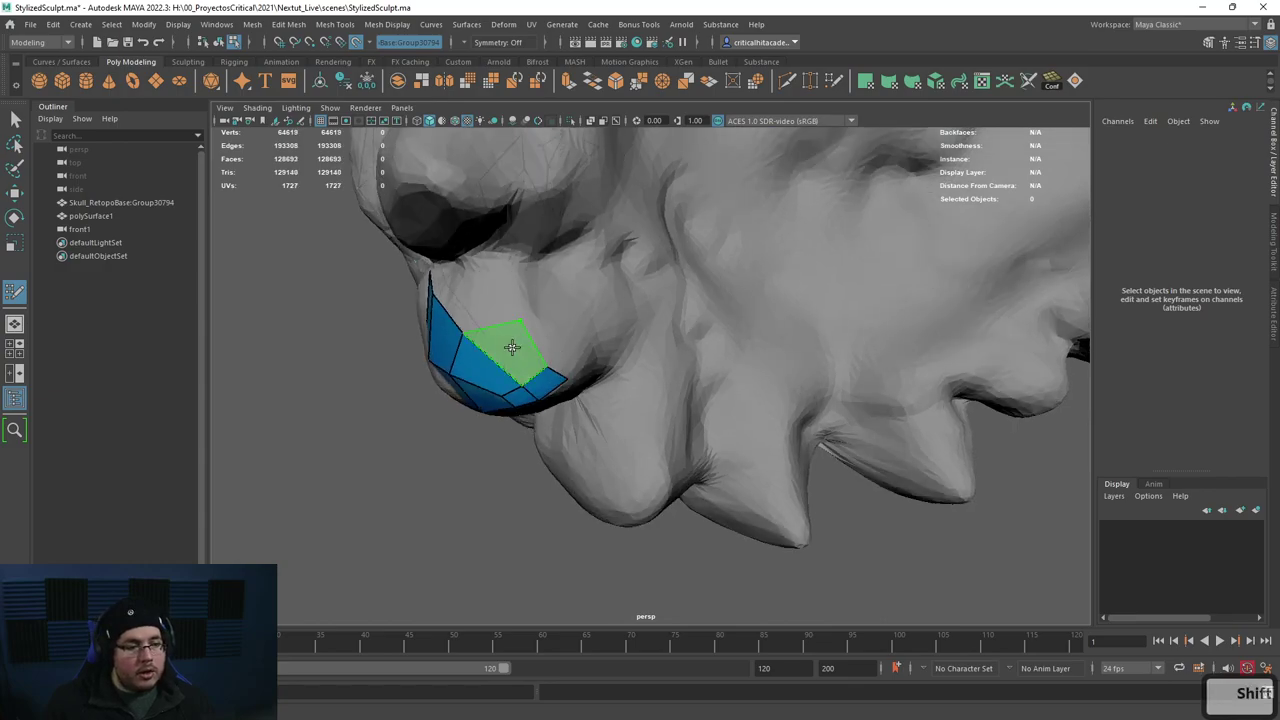
shift+click(511, 347)
shift+click(477, 261)
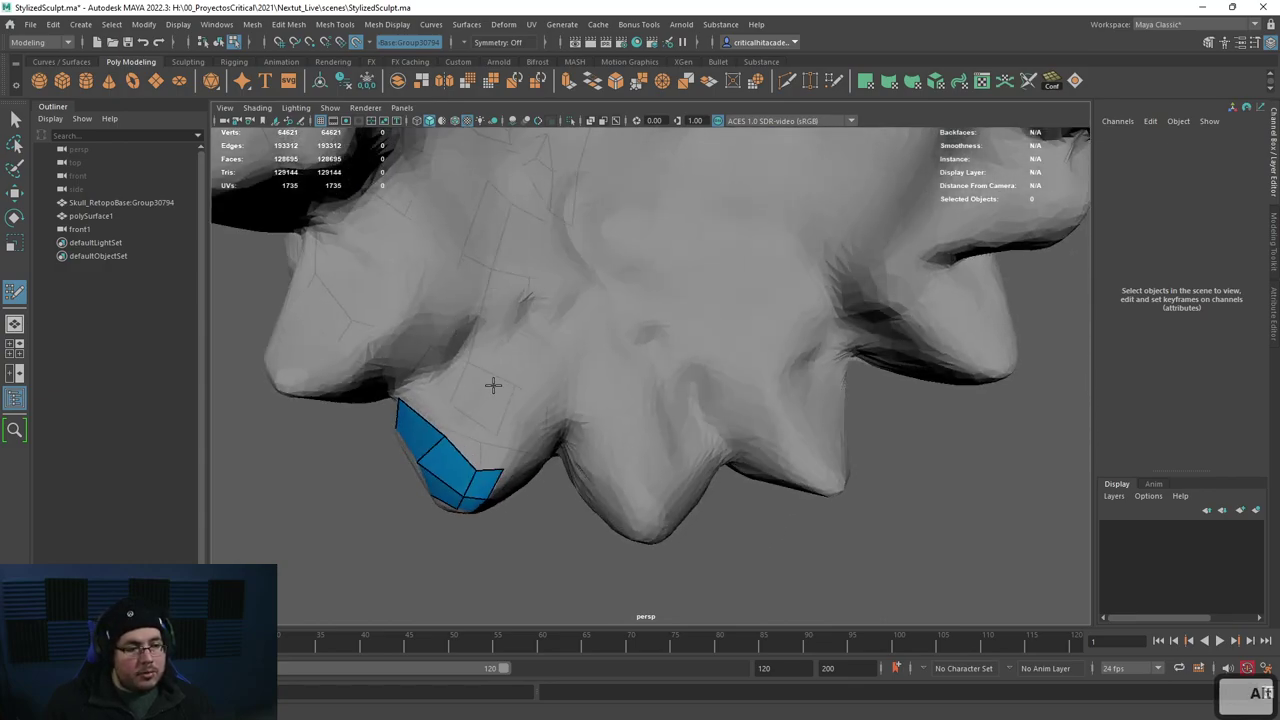
shift+click(491, 421)
shift+click(456, 401)
alt+drag(456, 401, 528, 481)
shift+click(557, 533)
Step: Fill the rest of the central upper tooth's back with quads up toward the gum, joined to the side quads
alt+drag(557, 533, 549, 531)
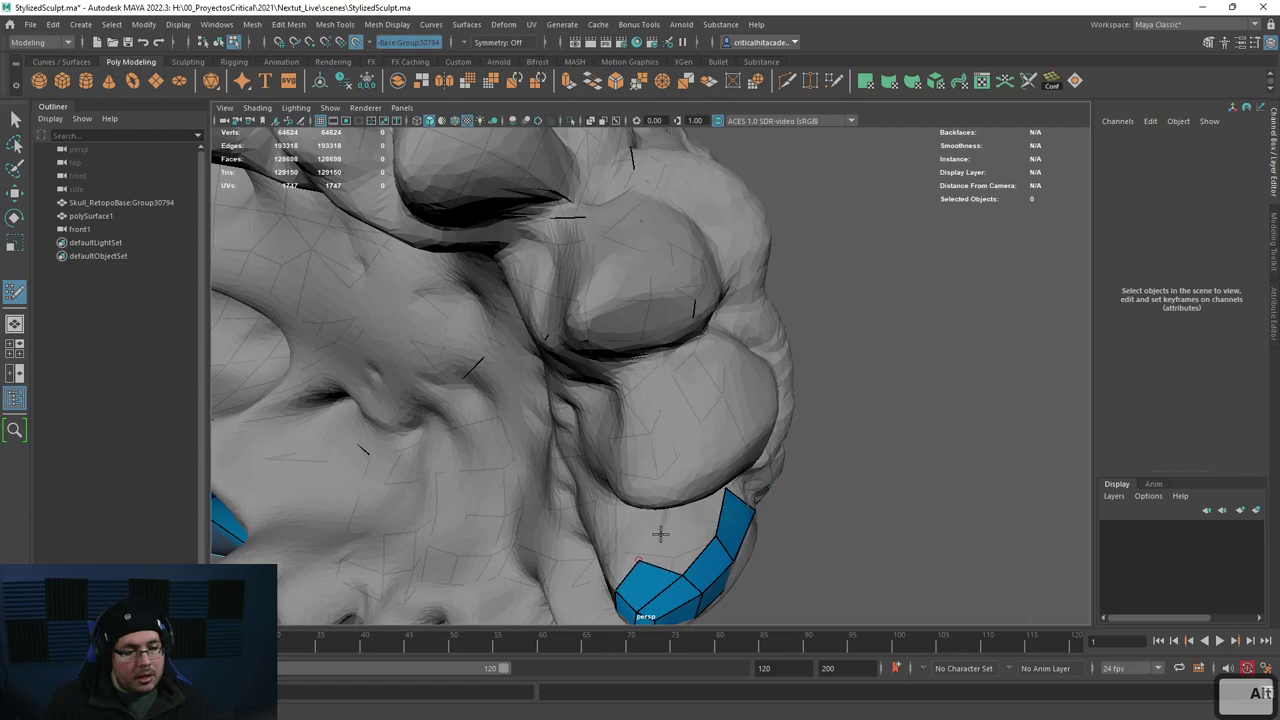
shift+click(662, 538)
mouse_move(662, 538)
alt+mouse_down()
mouse_move(708, 490)
mouse_move(701, 480)
mouse_move(504, 448)
mouse_move(505, 468)
mouse_move(517, 460)
mouse_move(523, 517)
mouse_move(566, 449)
mouse_move(597, 357)
alt+mouse_up()
shift+click(708, 490)
shift+click(520, 422)
shift+click(505, 468)
shift+click(547, 455)
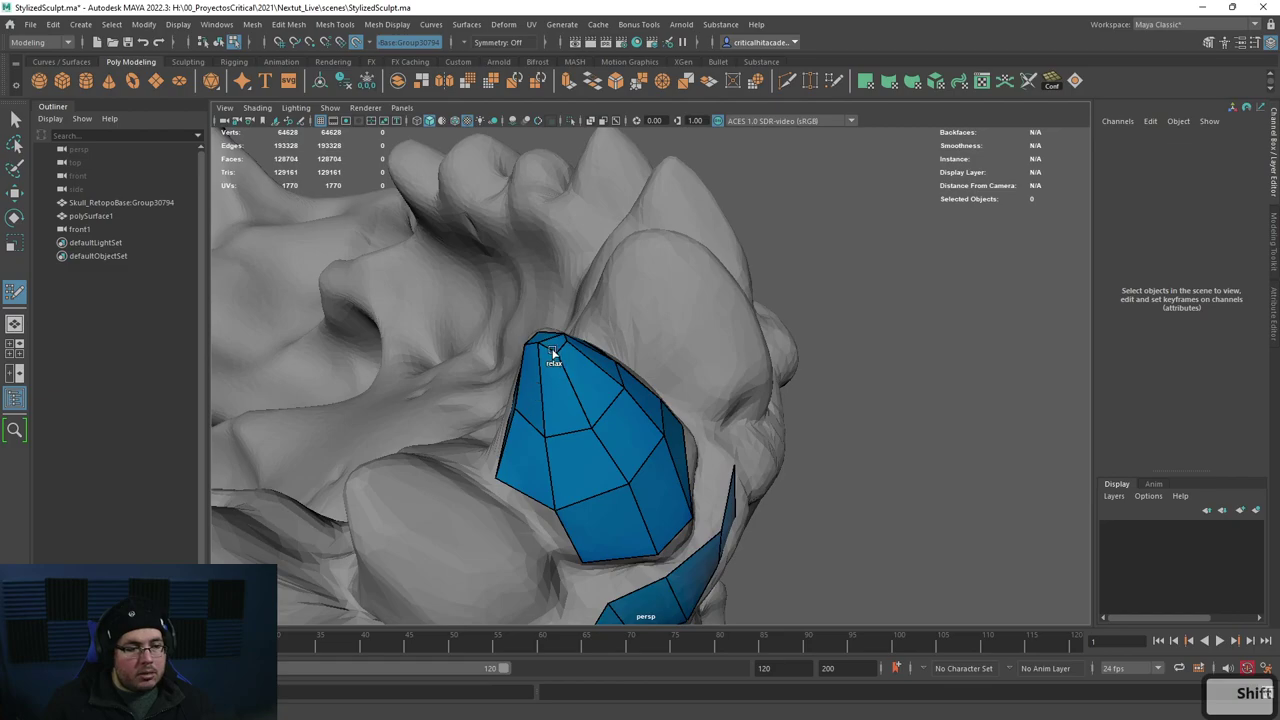
Step: Try to insert an edge loop around the central upper tooth near its tip
ctrl+click(574, 389)
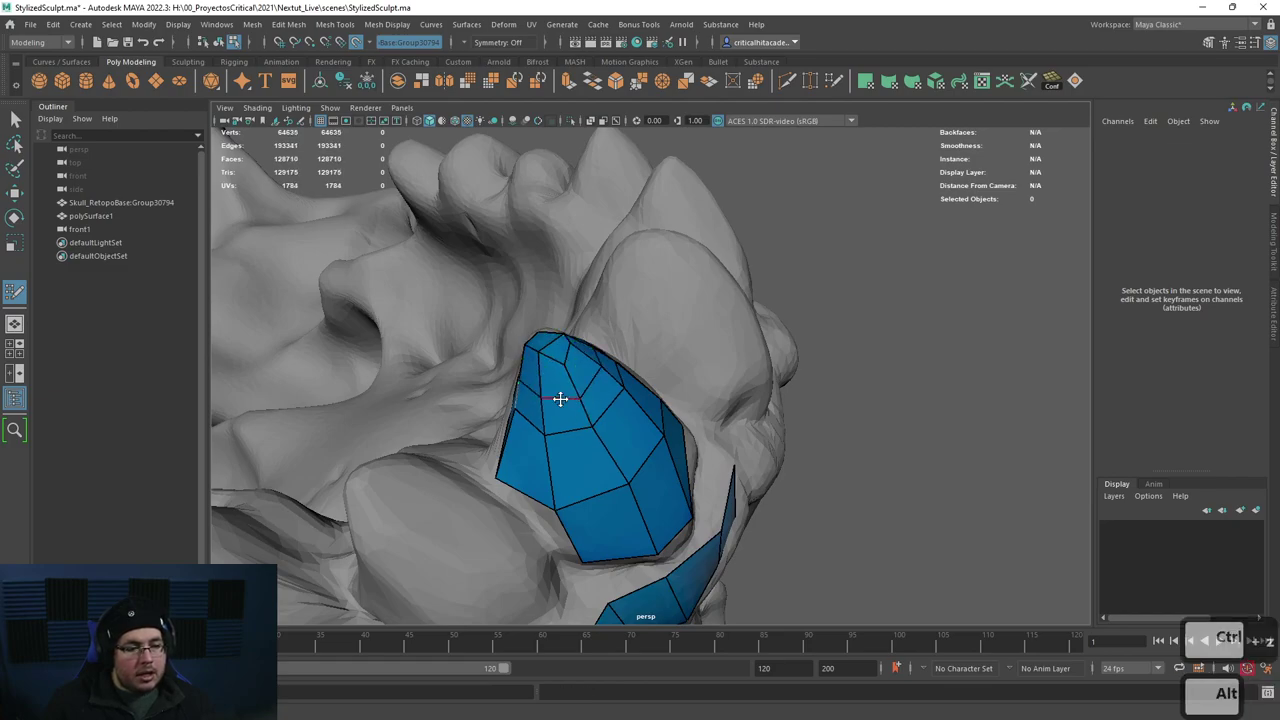
alt+drag(560, 397, 725, 404)
alt+middle_drag(725, 404, 657, 446)
key(ctrl+z)
Step: Isolate the retopology mesh polySurface1 and soften its edges
mouse_move(669, 471)
alt+mouse_down()
mouse_move(729, 569)
mouse_move(663, 526)
mouse_move(764, 484)
mouse_move(734, 440)
alt+mouse_up()
key(q)
scroll(763, 409, down, 6)
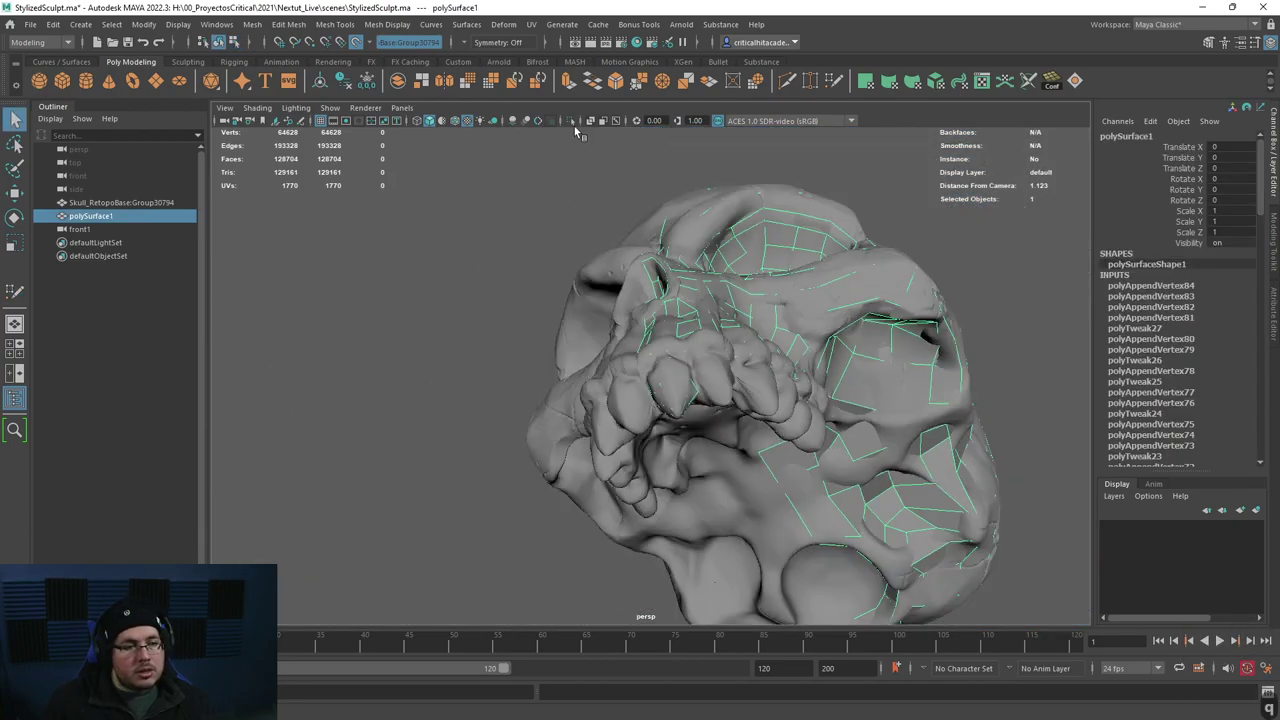
click(570, 121)
click(384, 28)
click(416, 142)
mouse_move(519, 246)
alt+mouse_down()
mouse_move(564, 346)
mouse_move(628, 376)
mouse_move(691, 380)
mouse_move(684, 432)
alt+mouse_up()
click(565, 347)
alt+drag(716, 476, 704, 446)
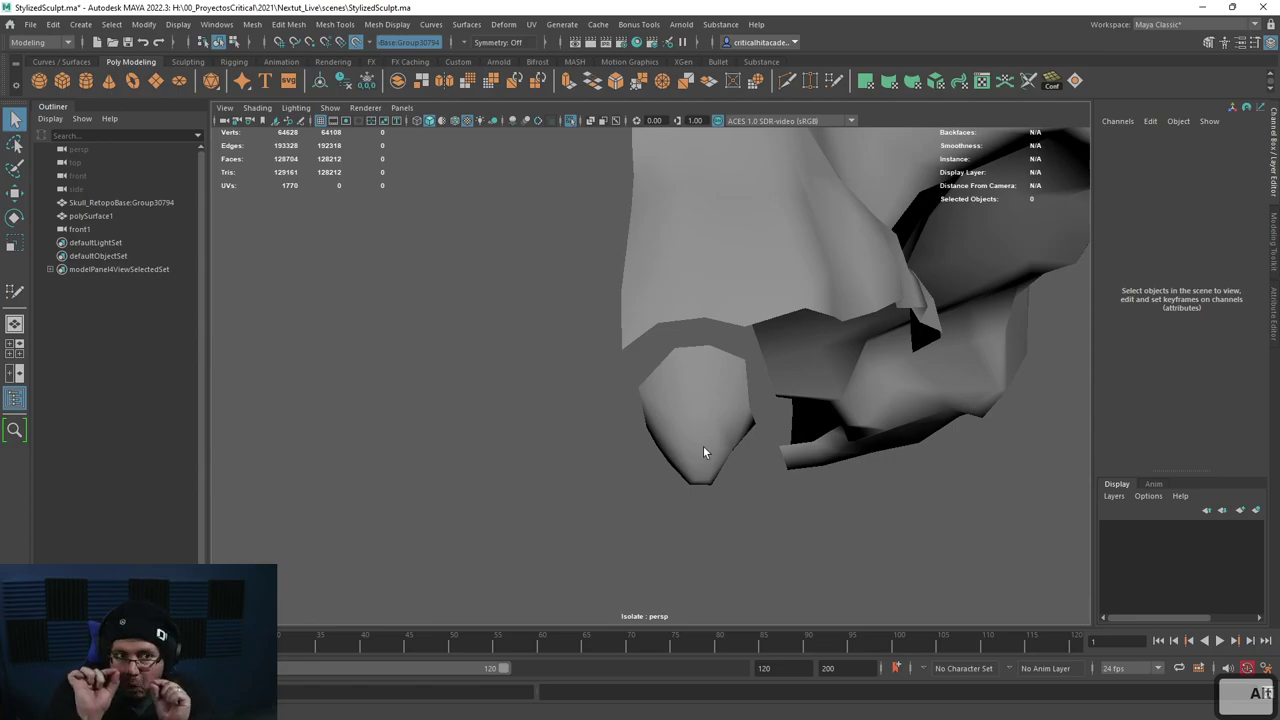
click(697, 449)
right_drag(697, 449, 632, 339)
alt+drag(700, 480, 742, 510)
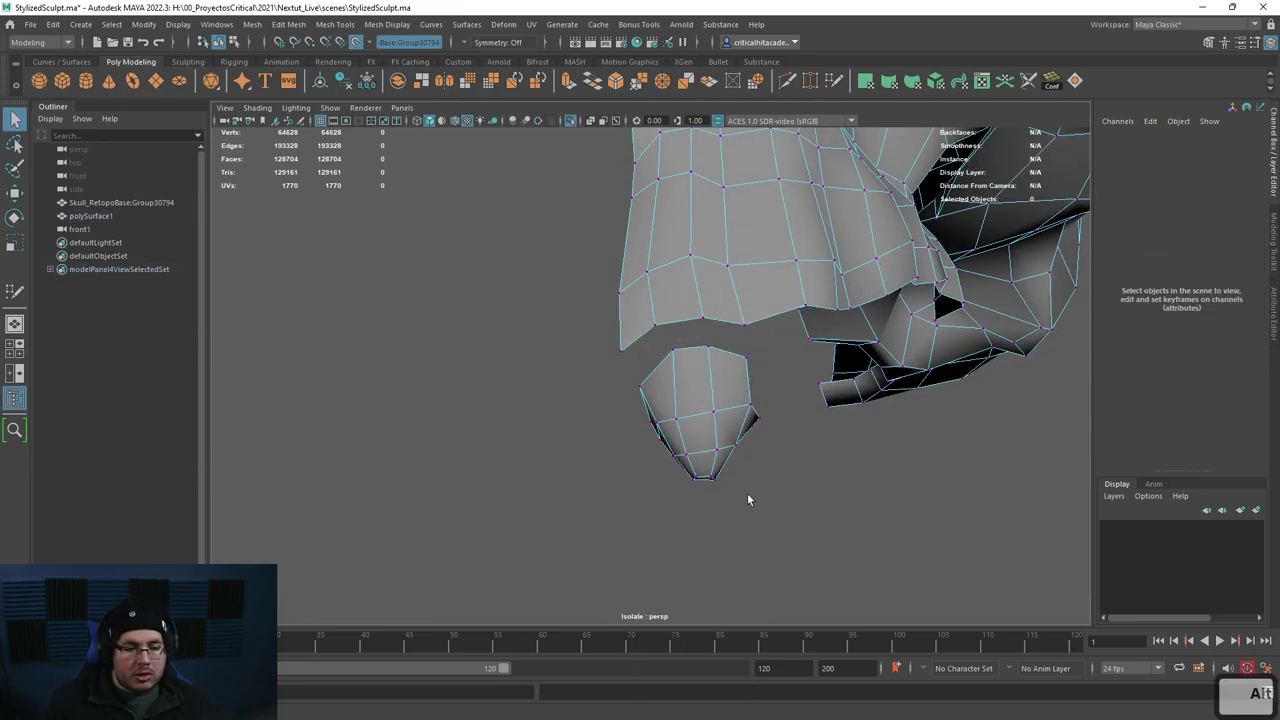
drag(742, 466, 657, 520)
click(662, 88)
right_drag(726, 437, 762, 403)
click(791, 411)
scroll(785, 420, down, 4)
alt+drag(780, 430, 696, 399)
scroll(702, 510, up, 6)
key(ctrl+z)
key(ctrl+z)
key(ctrl+z)
key(ctrl+z)
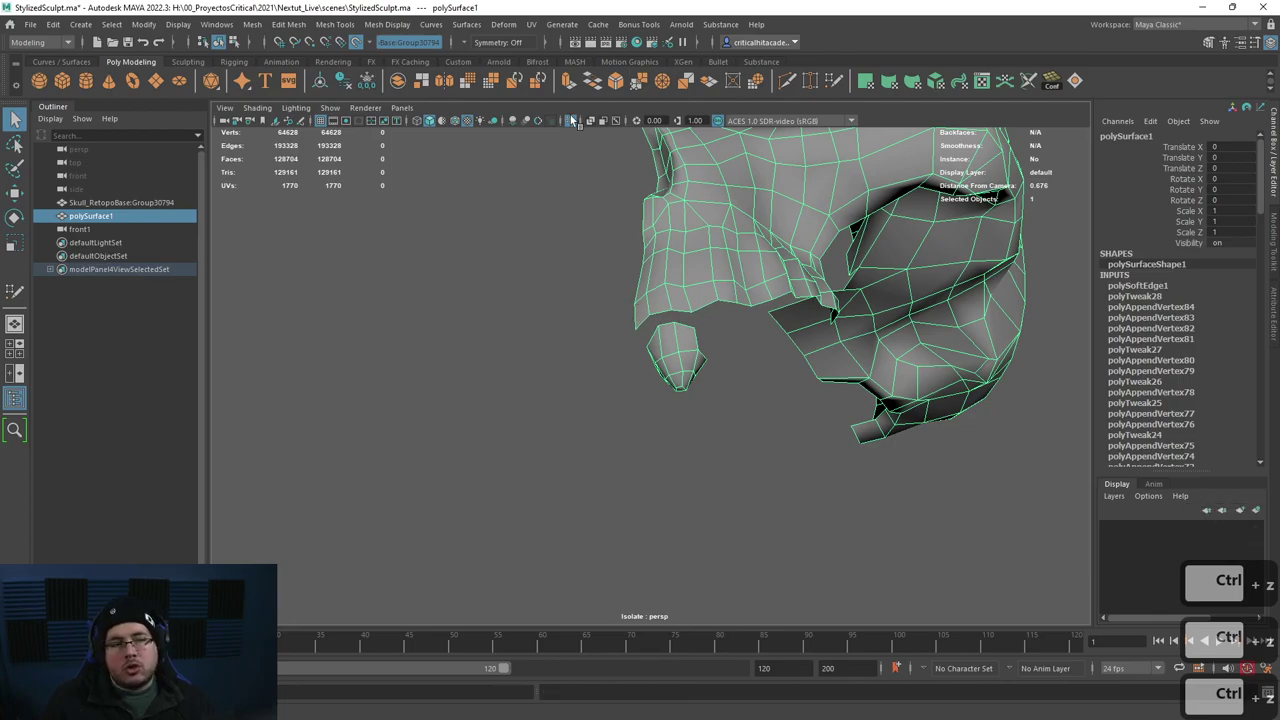
Step: Turn off the isolated view and delete the construction history of polySurface1
key(ctrl+1)
mouse_move(739, 265)
alt+mouse_down()
mouse_move(708, 289)
mouse_move(707, 388)
alt+mouse_up()
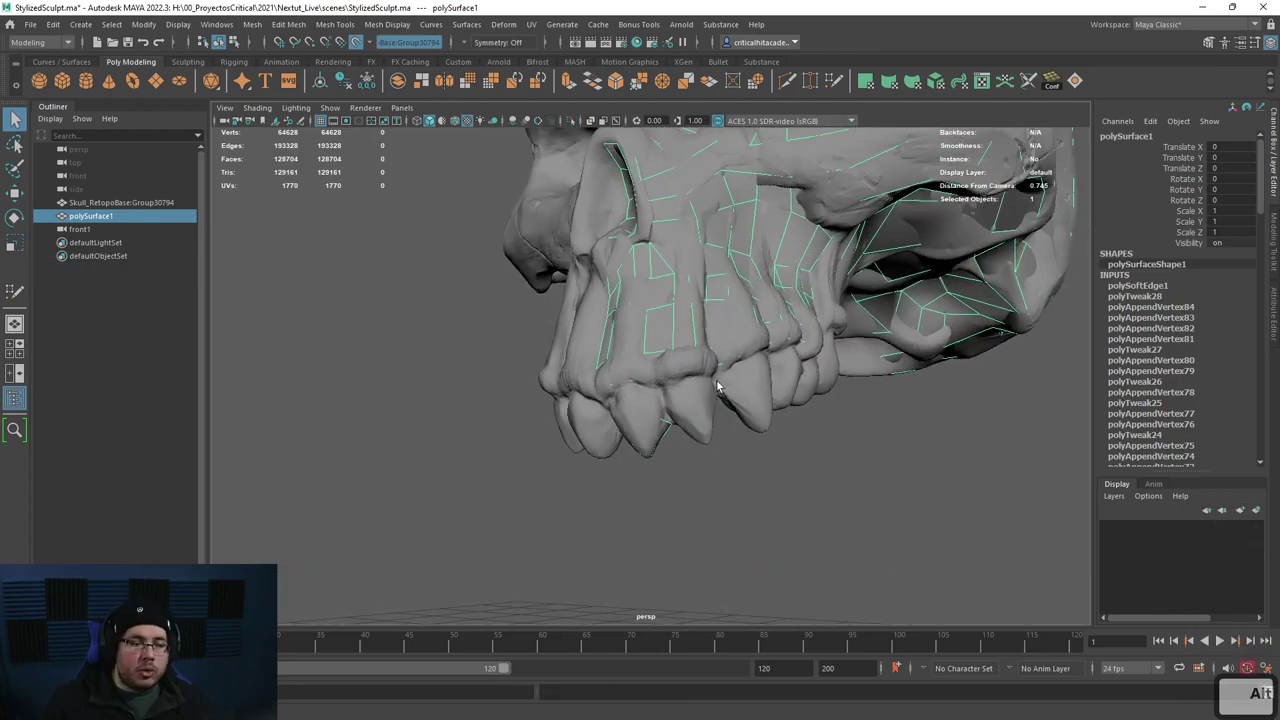
click(335, 86)
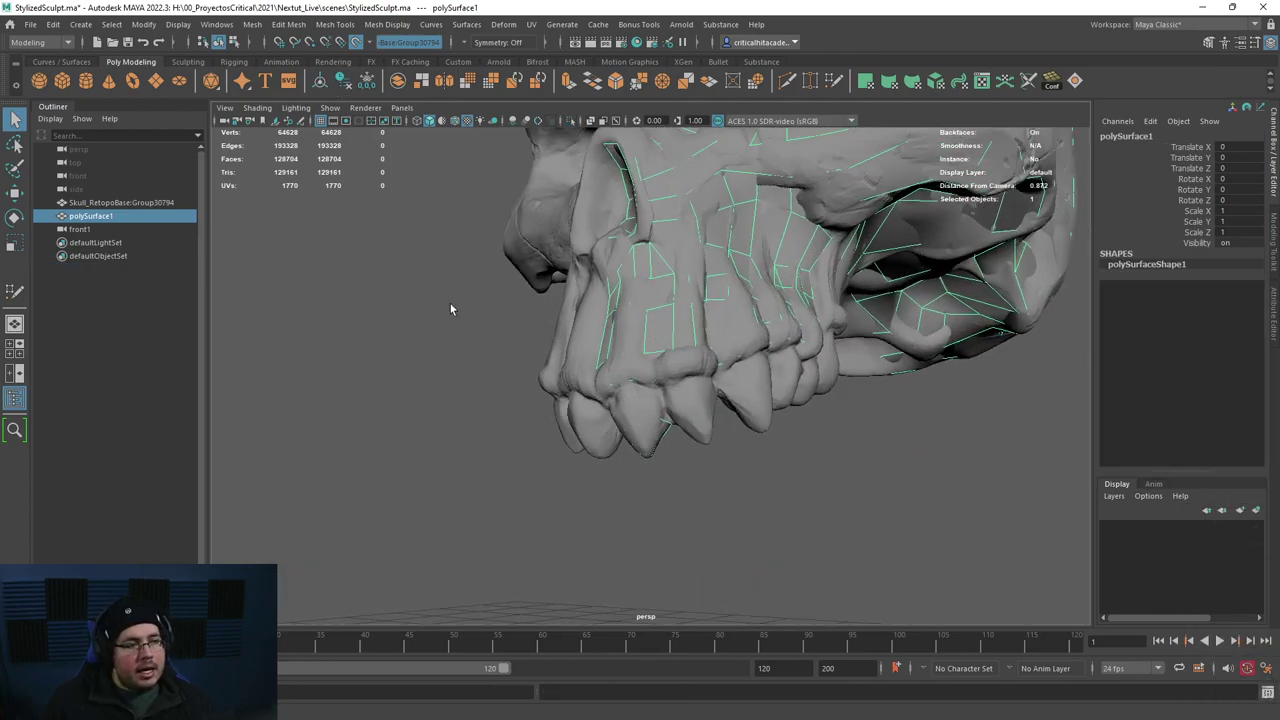
Step: Isolate the retopology mesh again and examine the half skull's topology from several angles
alt+middle_drag(683, 306, 608, 403)
alt+right_drag(608, 403, 743, 363)
mouse_move(738, 357)
alt+mouse_down()
mouse_move(694, 341)
mouse_move(805, 362)
mouse_move(697, 378)
mouse_move(760, 417)
mouse_move(868, 430)
mouse_move(867, 443)
alt+mouse_up()
alt+right_drag(867, 443, 645, 398)
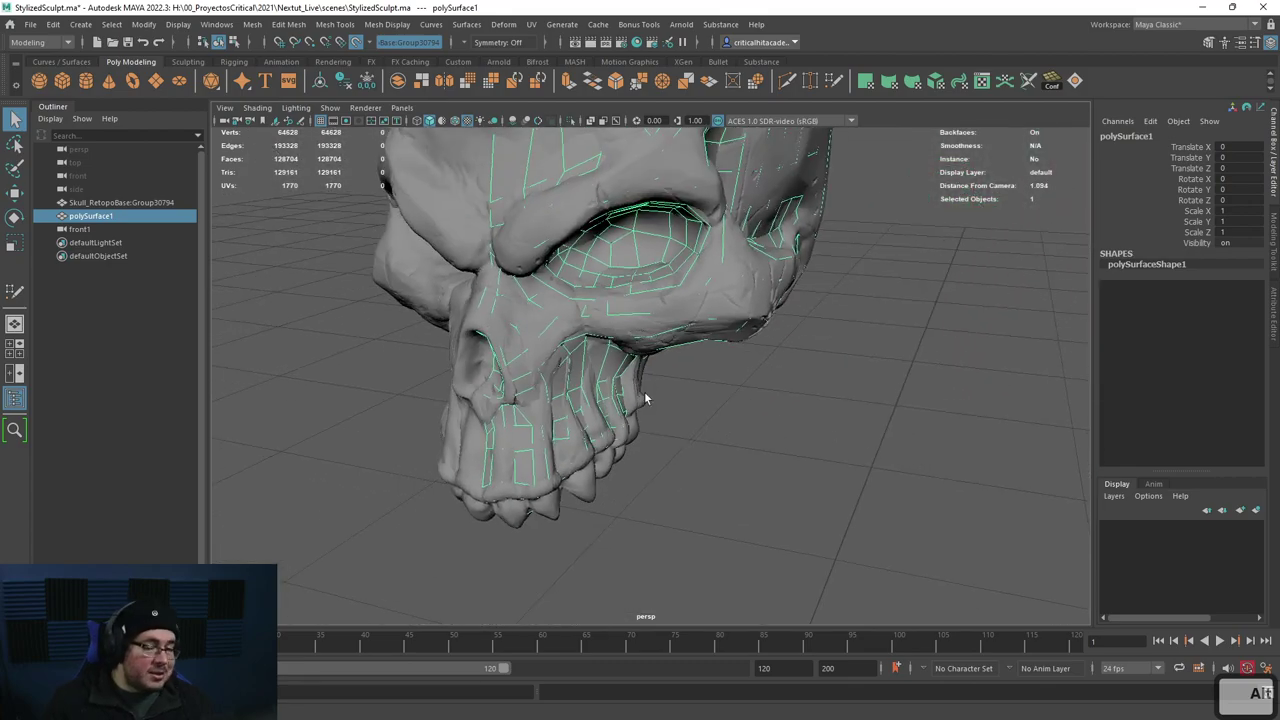
mouse_move(645, 398)
alt+mouse_down()
mouse_move(625, 365)
mouse_move(720, 352)
mouse_move(546, 470)
mouse_move(771, 482)
mouse_move(642, 471)
mouse_move(632, 425)
mouse_move(649, 493)
alt+mouse_up()
click(567, 121)
alt+drag(689, 346, 731, 350)
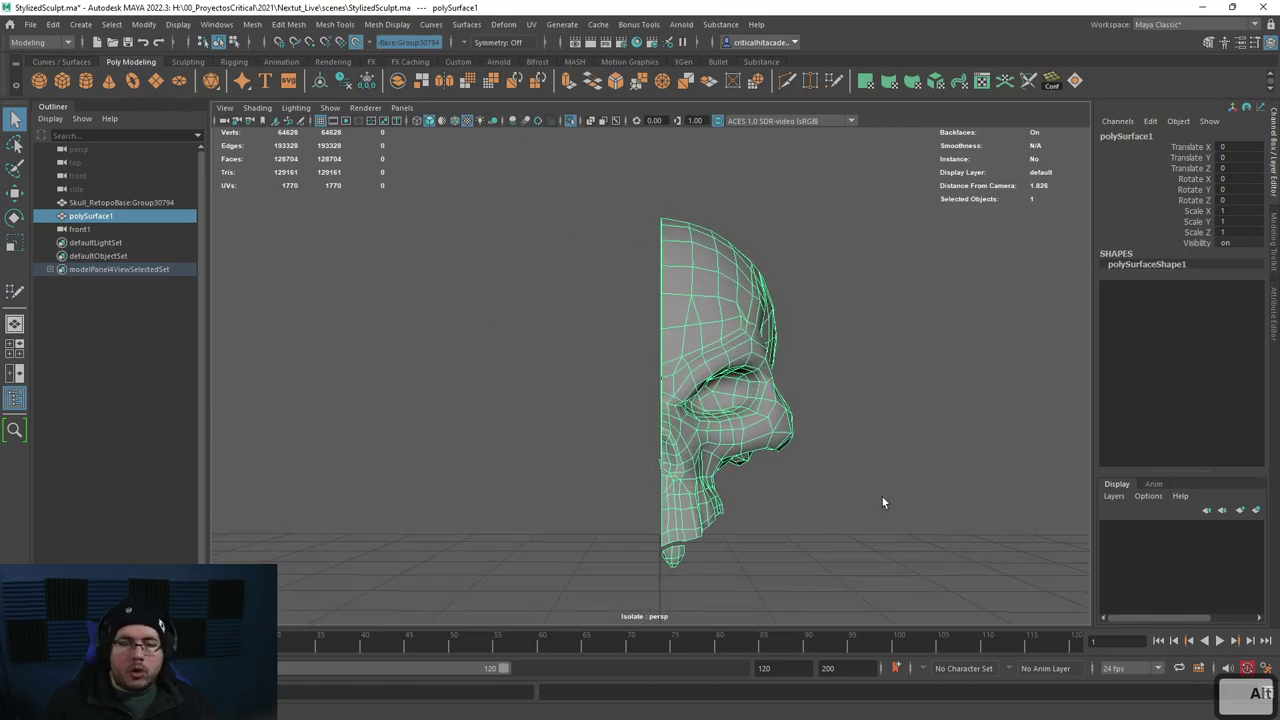
alt+drag(883, 506, 781, 490)
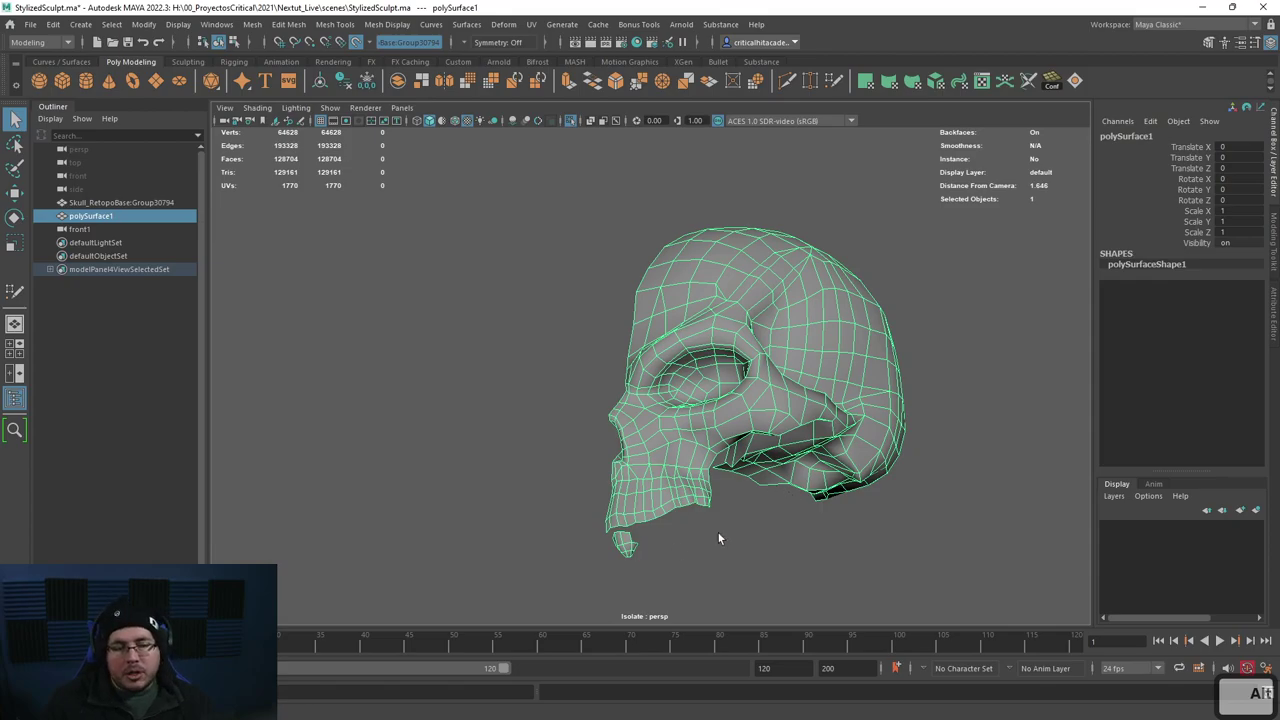
alt+drag(698, 545, 769, 433)
alt+drag(462, 423, 660, 276)
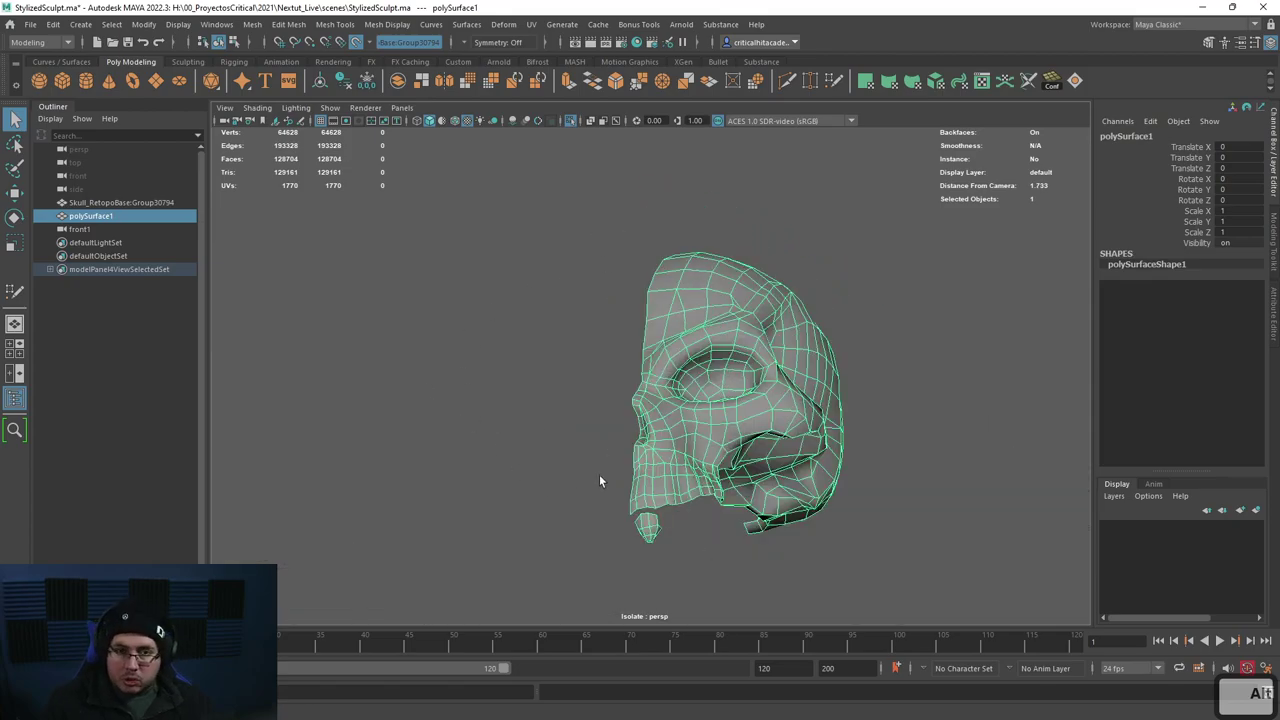
alt+drag(733, 442, 871, 370)
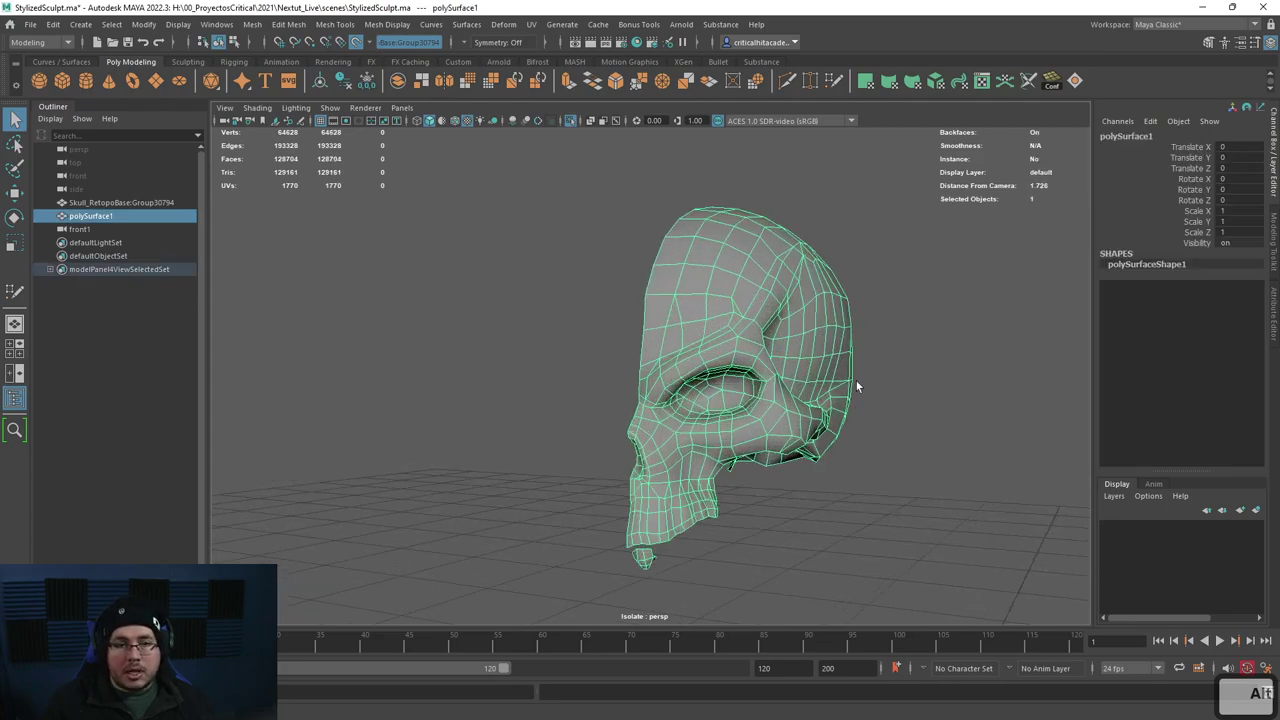